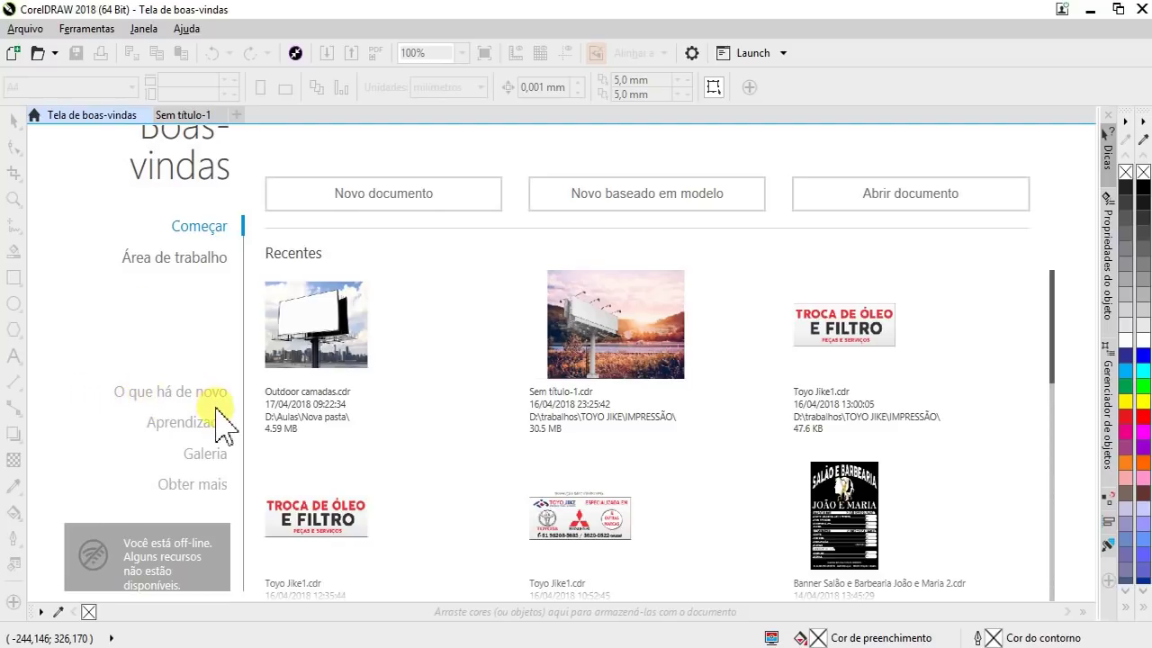
Create a new blank A4 document in landscape orientation (297 × 210 mm).
click(353, 201)
click(572, 520)
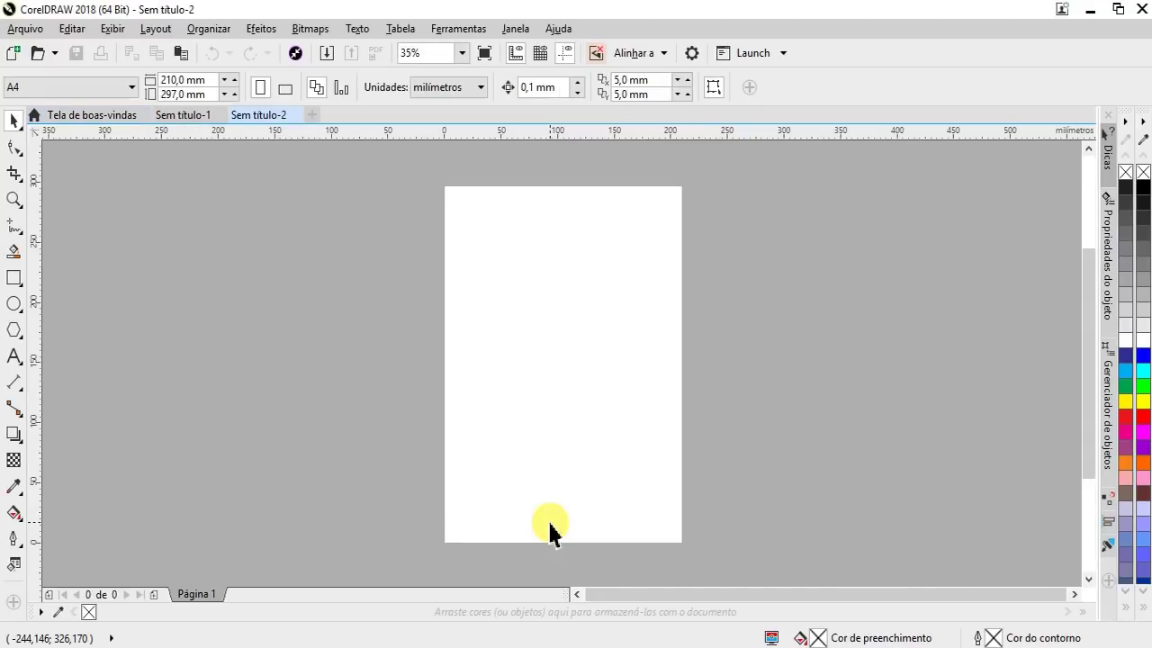
click(285, 88)
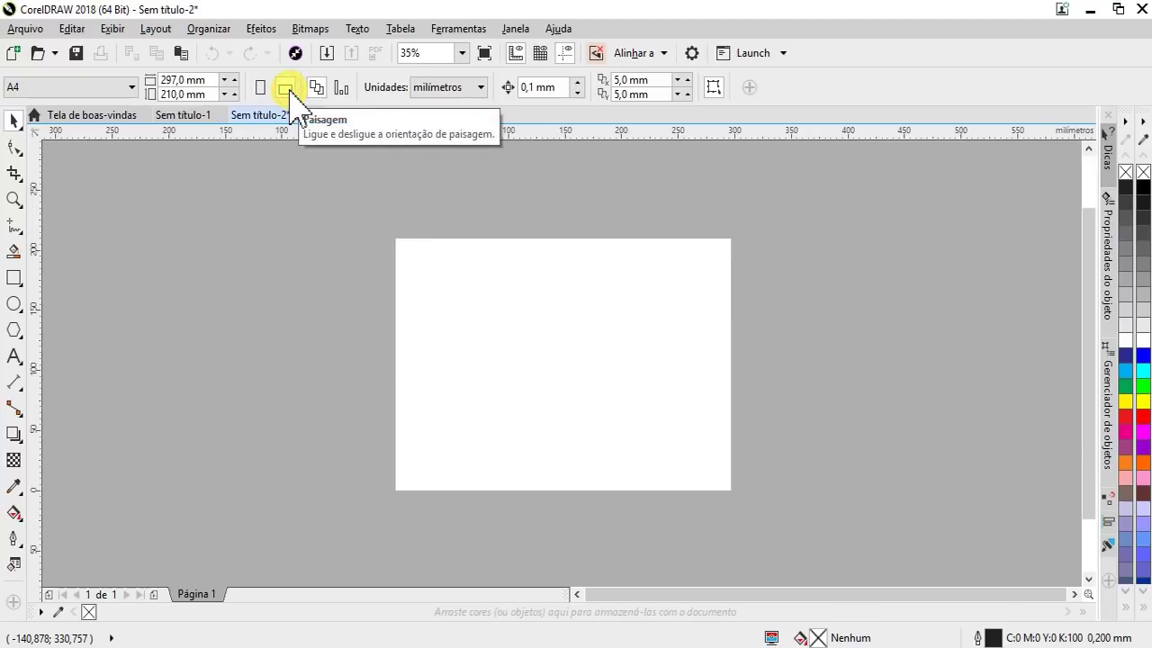
Look through the Effects menu without choosing anything, then open the Import dialog.
click(260, 30)
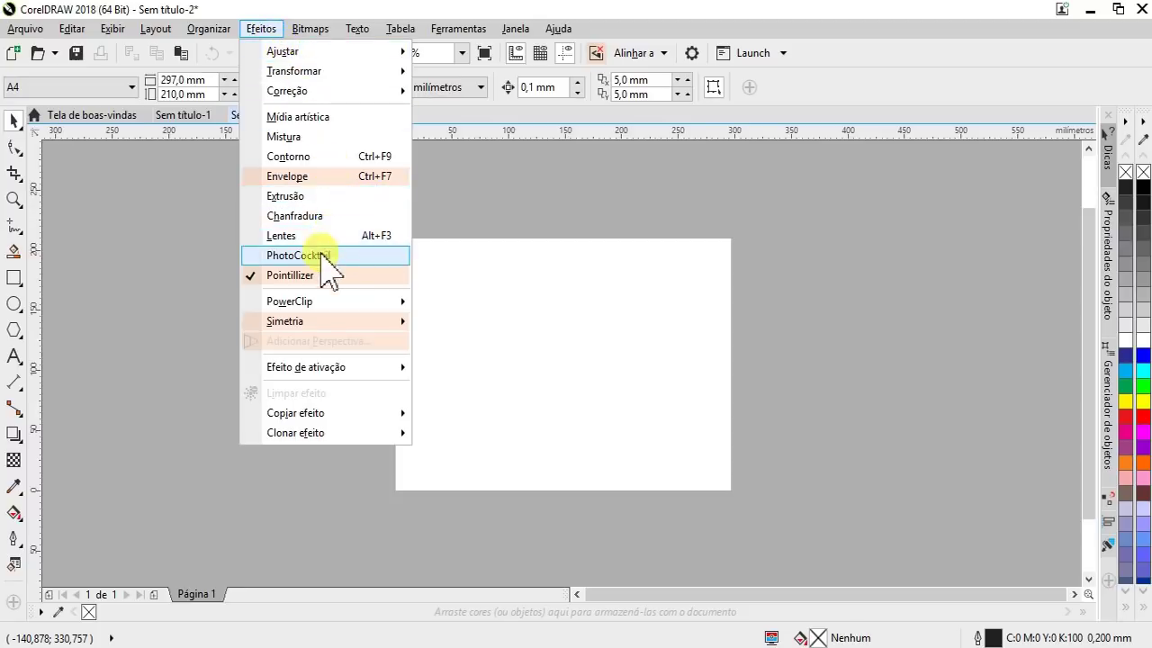
mouse_move(228, 235)
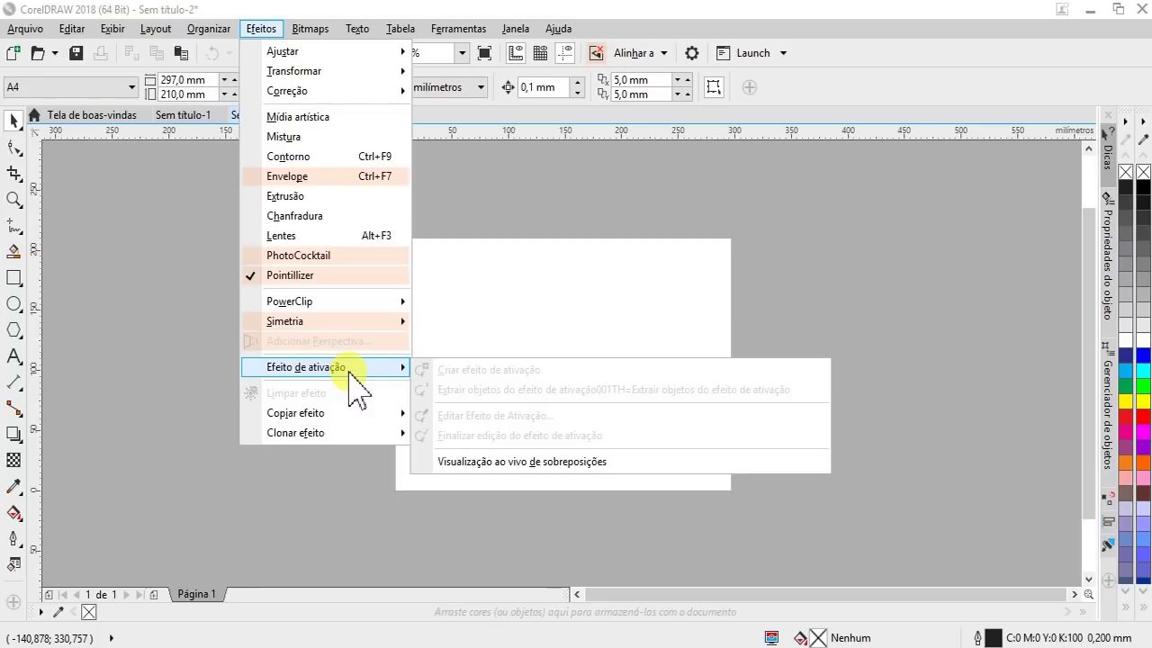
mouse_move(208, 29)
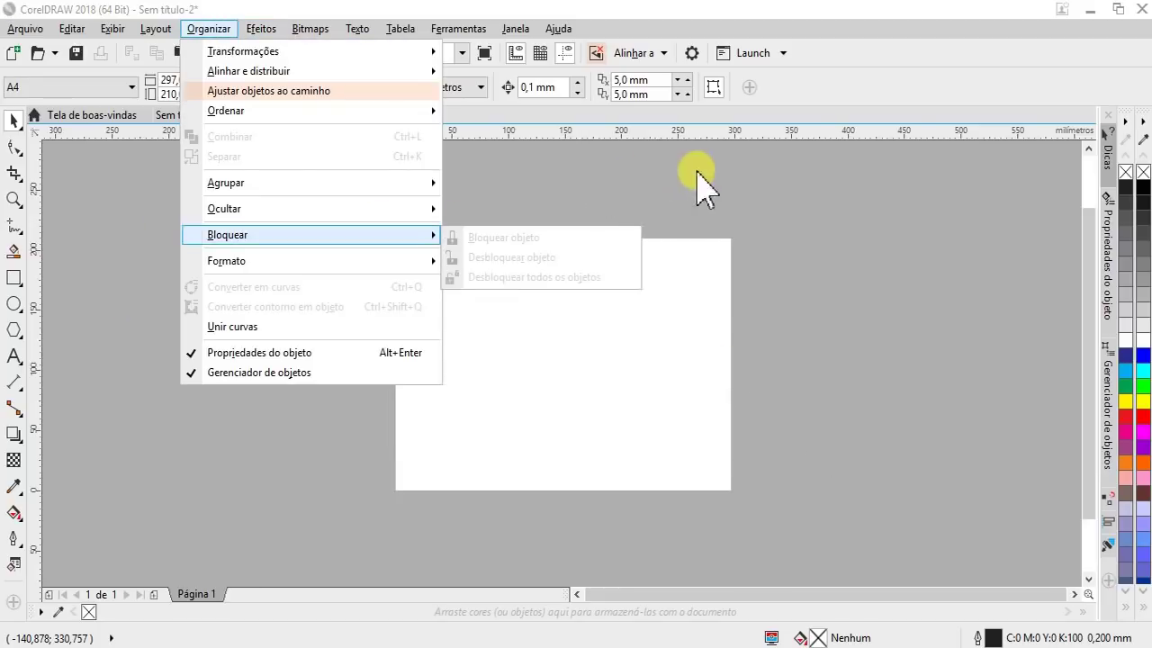
click(803, 90)
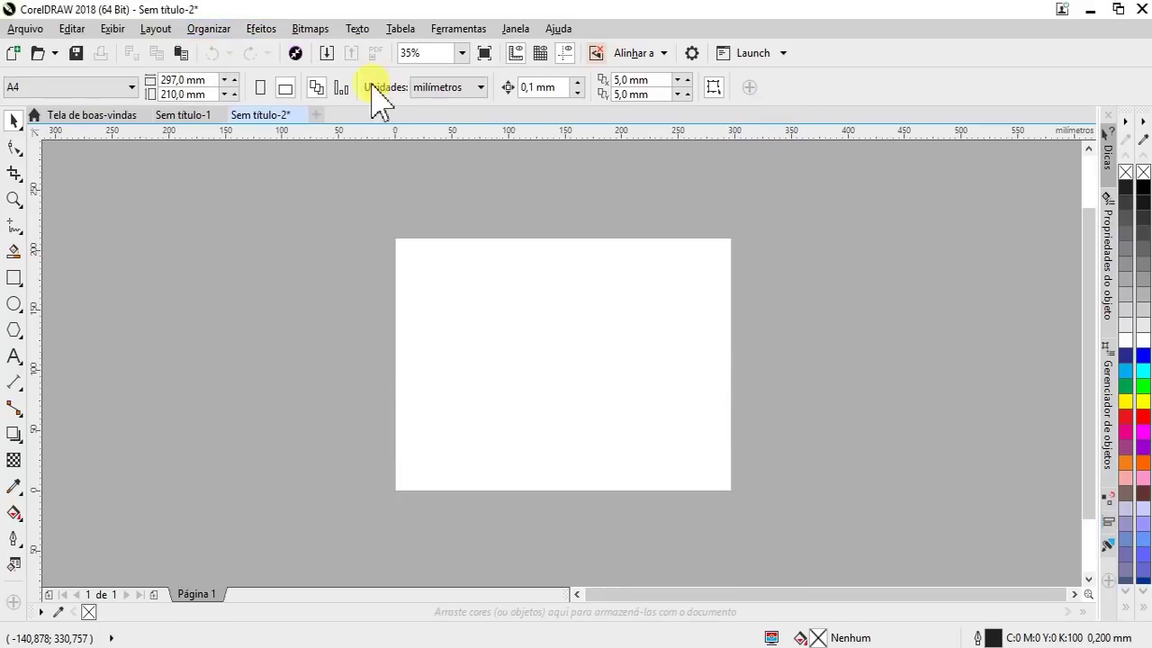
click(326, 54)
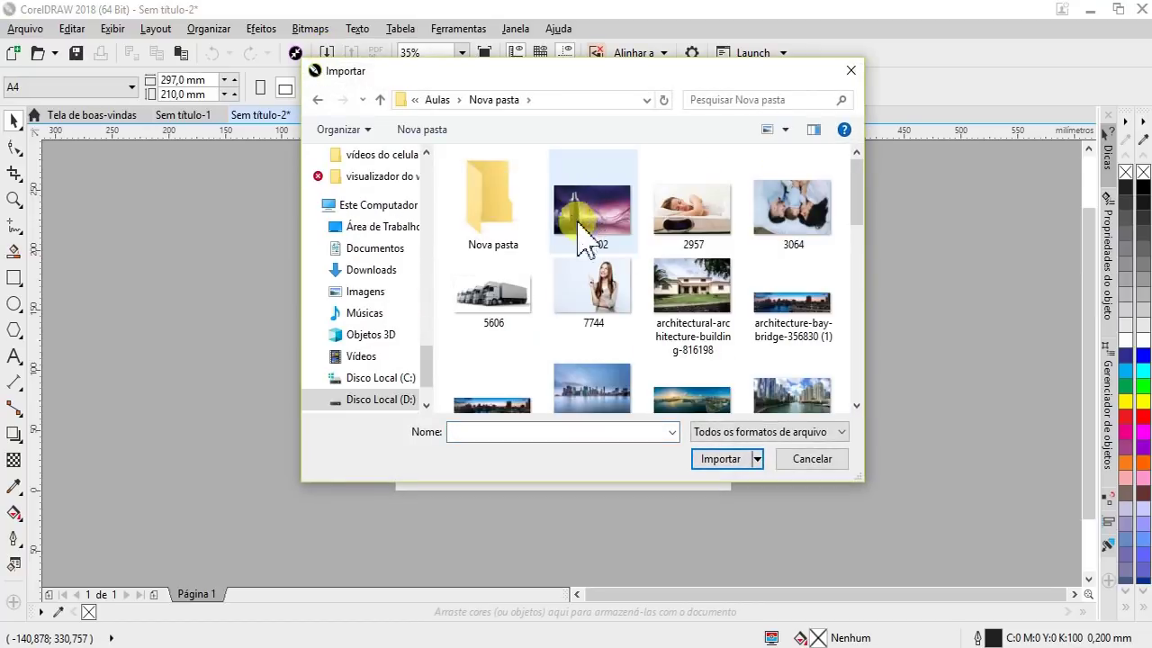
Import the 5606.jpg truck photo from the Nova pasta folder and place it.
click(853, 200)
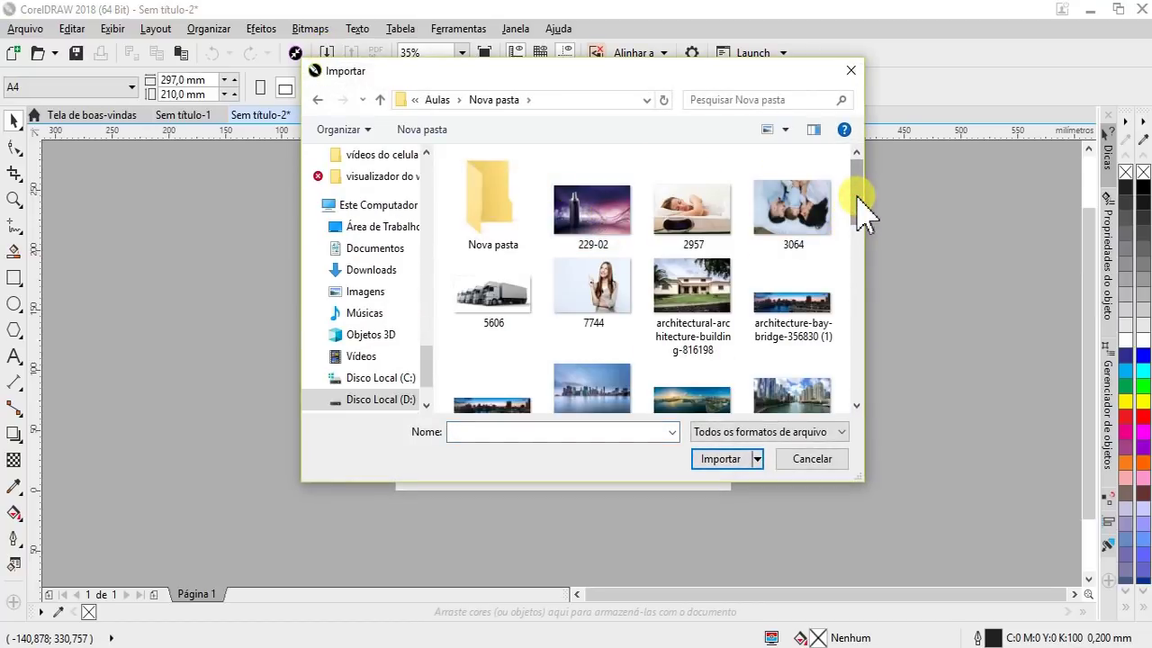
drag(859, 216, 858, 232)
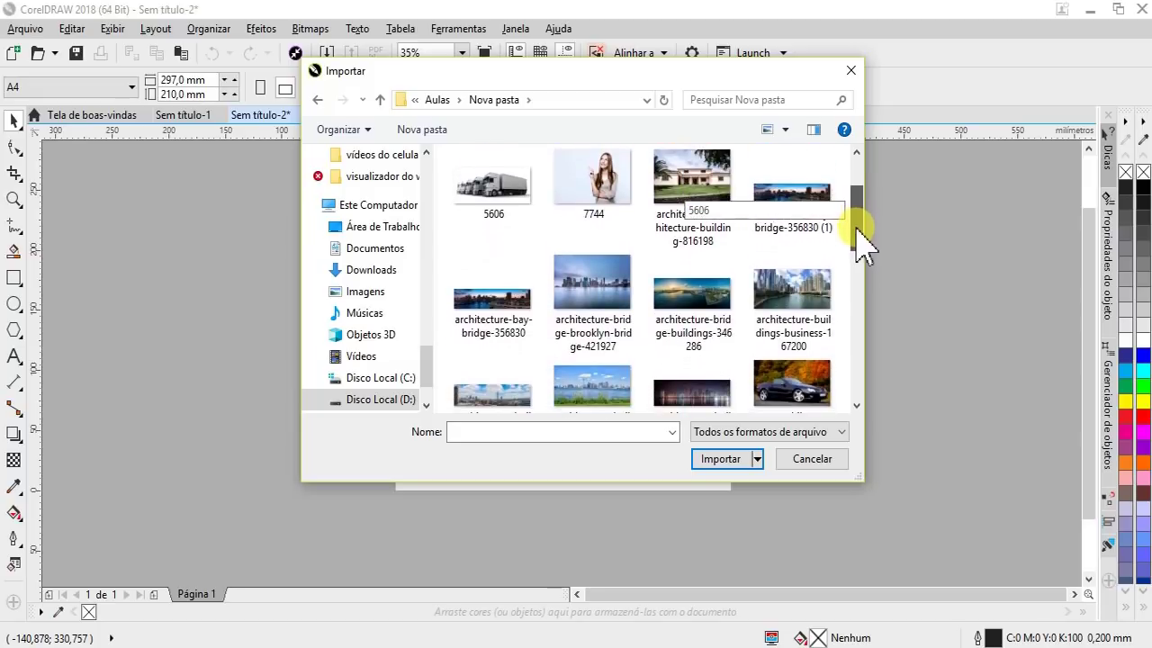
click(526, 203)
click(724, 461)
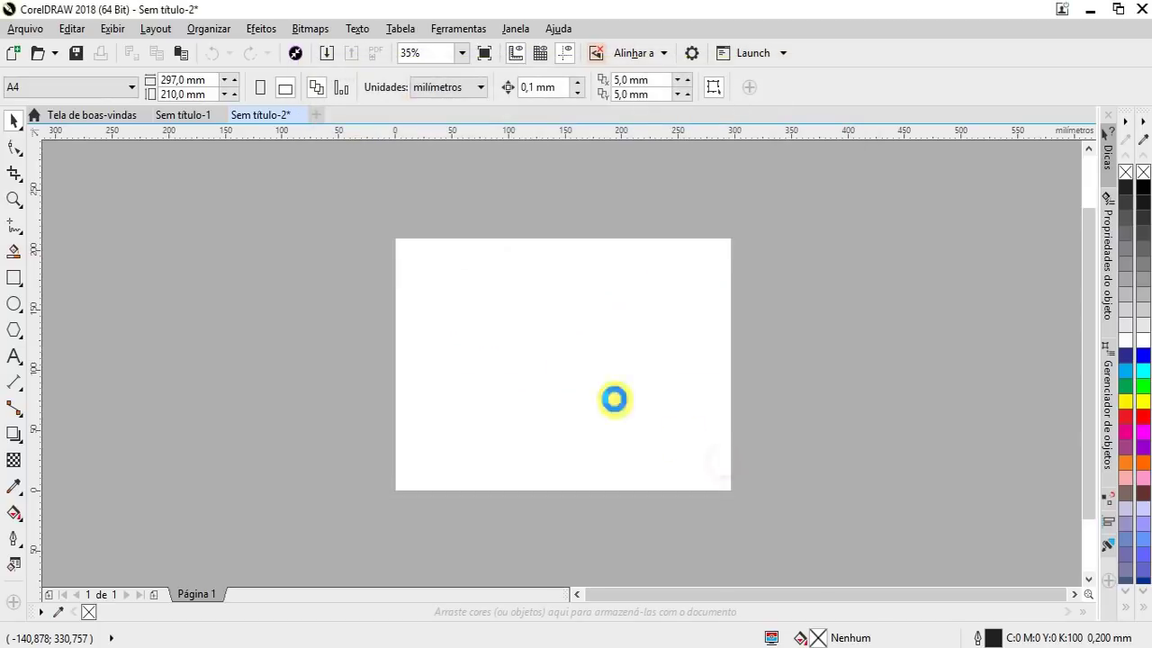
click(443, 285)
Scale the truck photo to 42.1% (237.7 × 107 mm) and move it onto the page.
scroll(442, 285, down, 1)
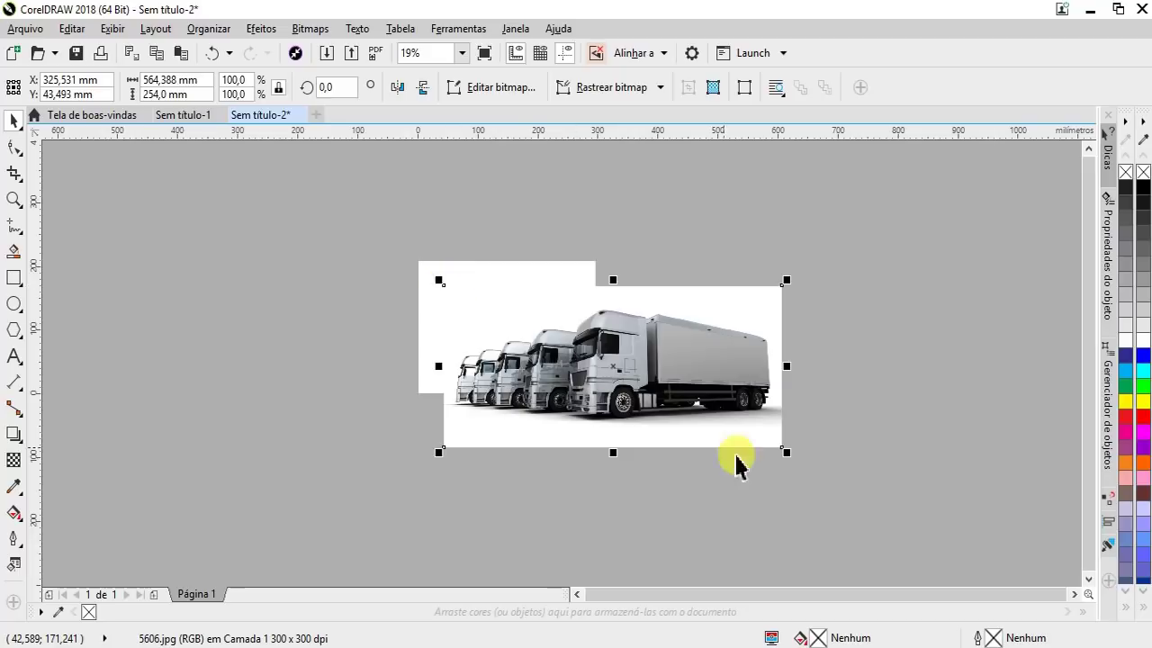
drag(784, 452, 591, 390)
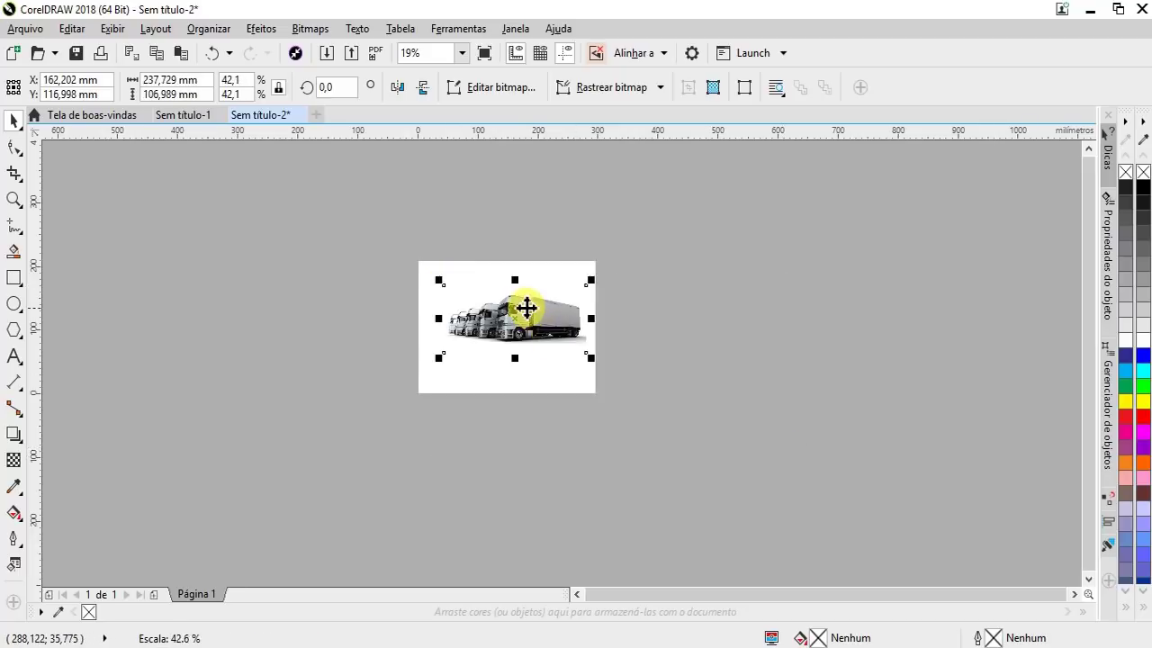
scroll(522, 304, up, 1)
mouse_move(522, 304)
mouse_down()
mouse_move(519, 326)
mouse_move(490, 315)
mouse_up()
scroll(489, 316, up, 1)
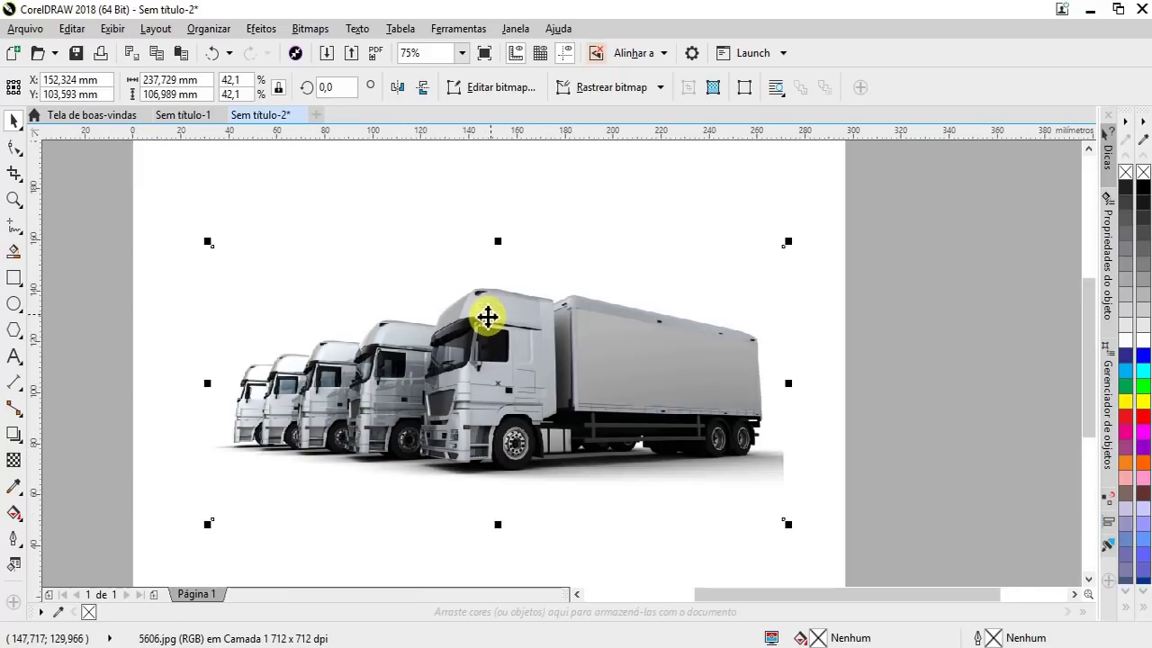
scroll(489, 316, down, 1)
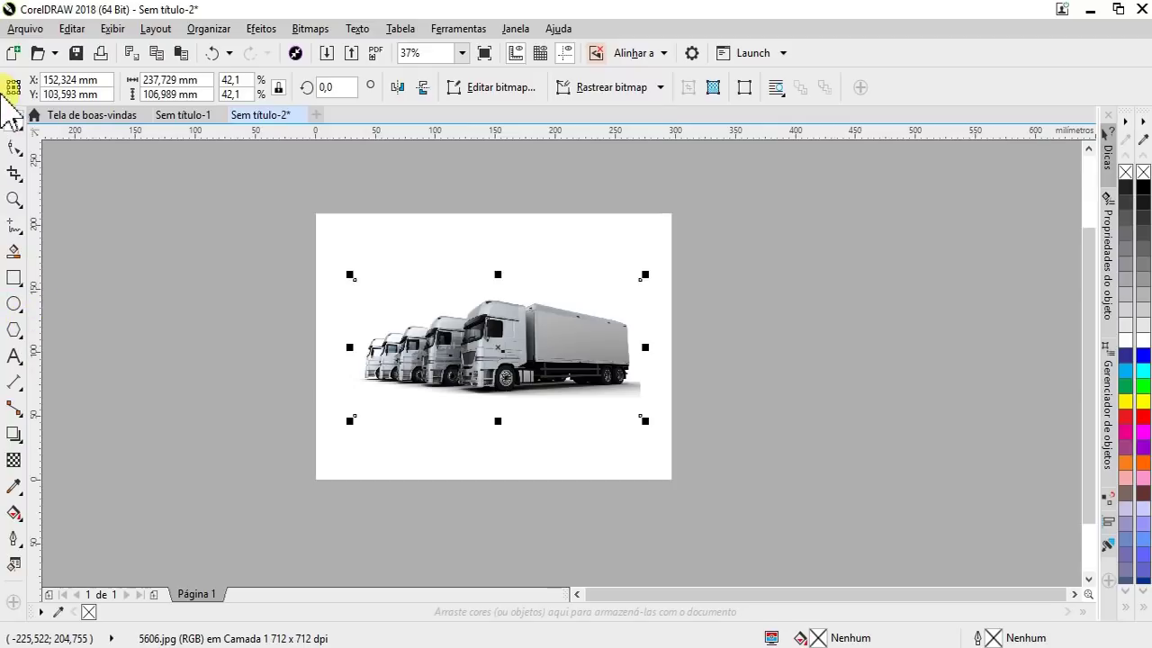
Draw a crop box around the front truck with the Crop tool.
click(13, 173)
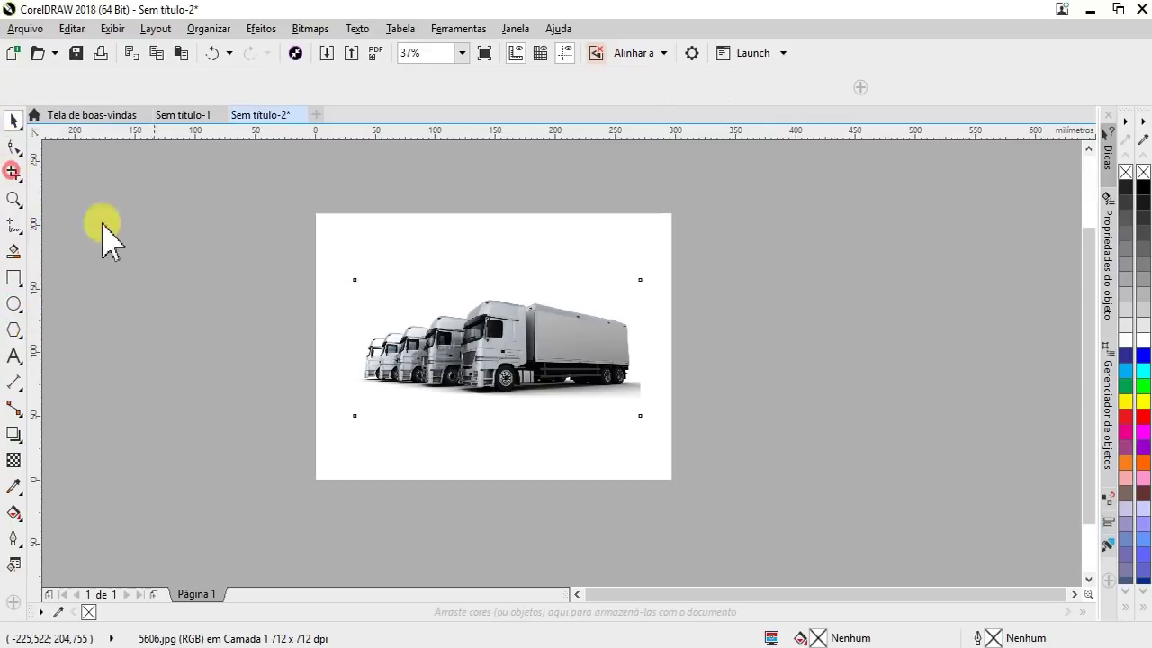
scroll(441, 371, up, 1)
scroll(502, 389, down, 1)
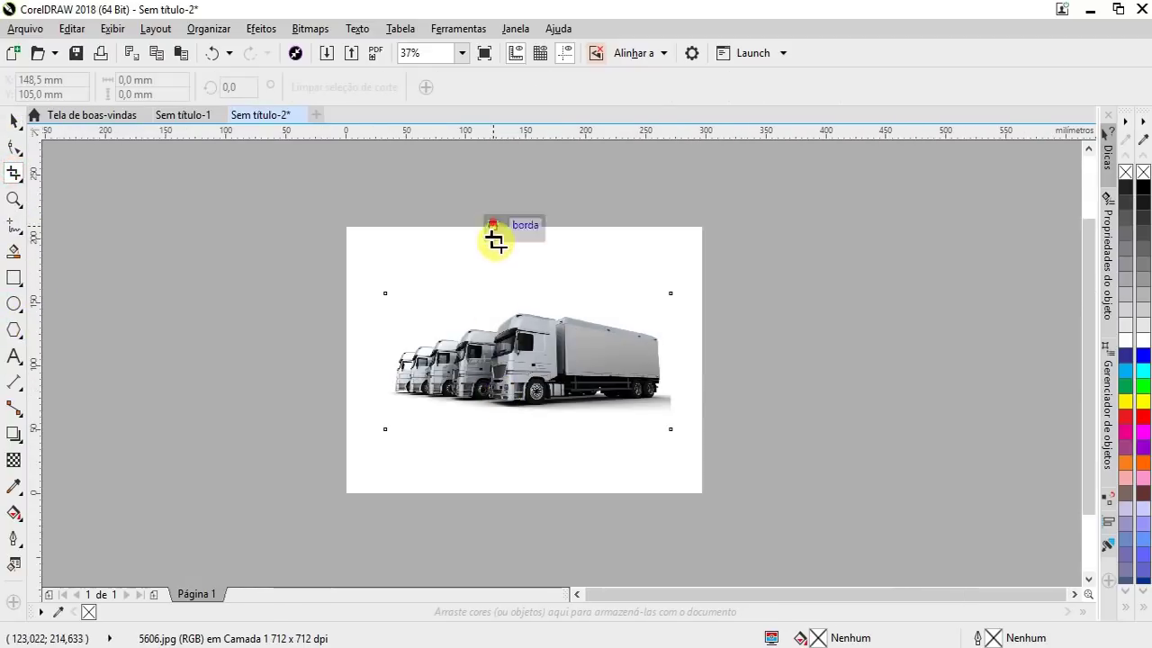
drag(493, 225, 675, 441)
scroll(520, 389, up, 1)
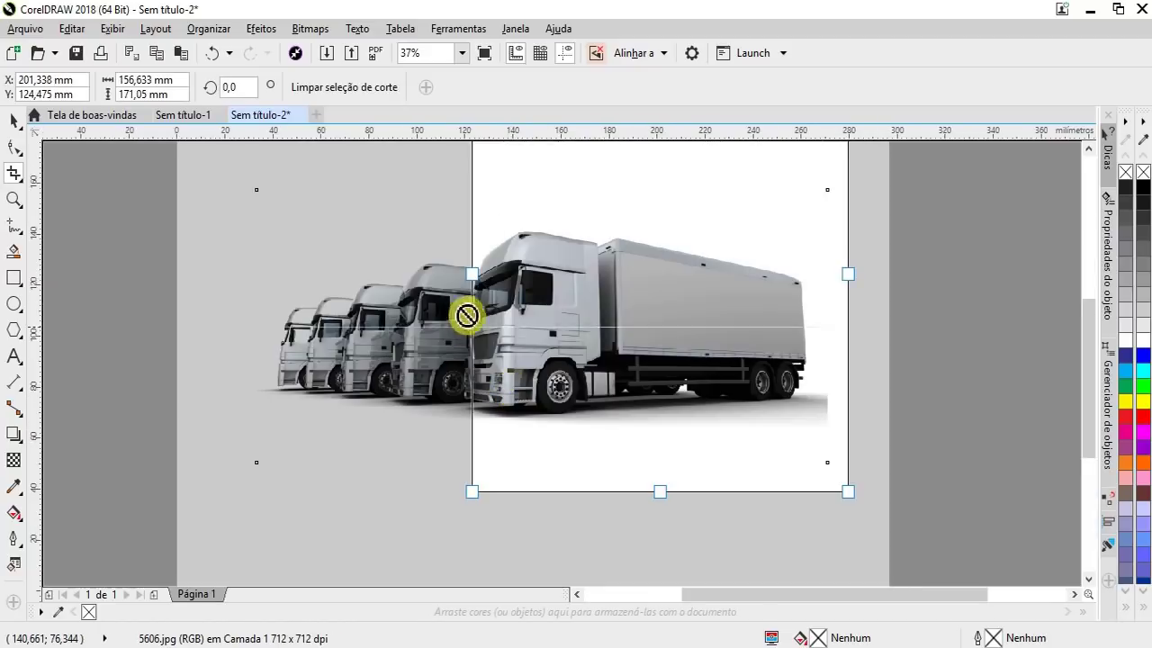
Tighten the crop's left, top and bottom edges and apply it, leaving 153.8 × 92.0 mm.
drag(462, 274, 458, 276)
scroll(484, 311, down, 1)
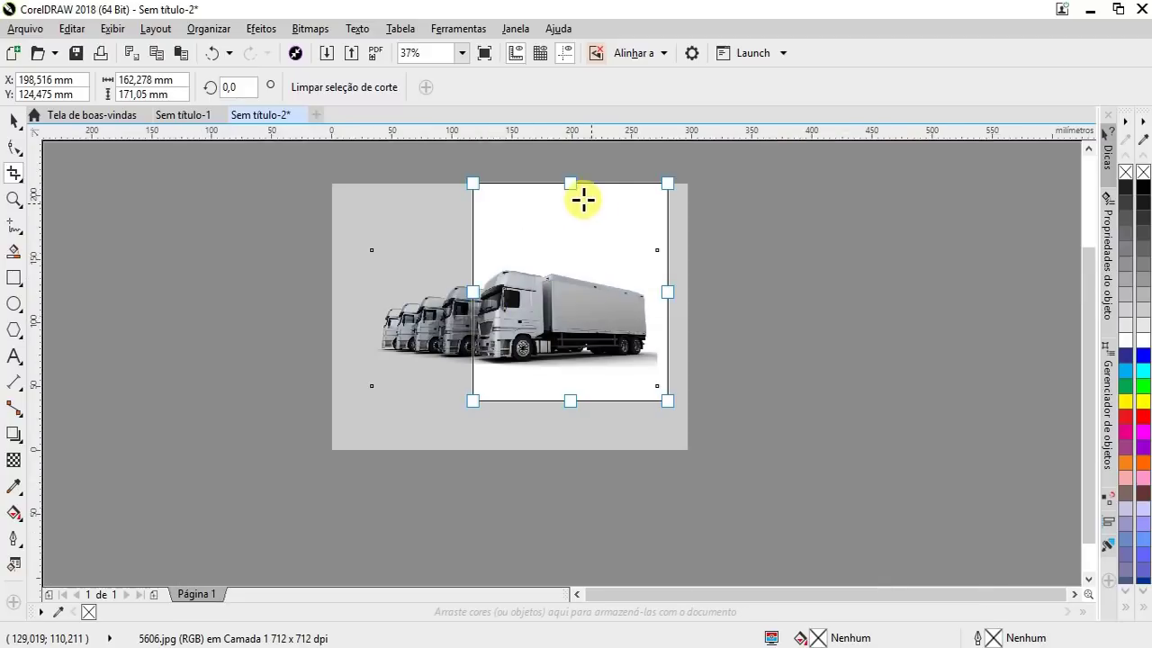
drag(571, 189, 562, 240)
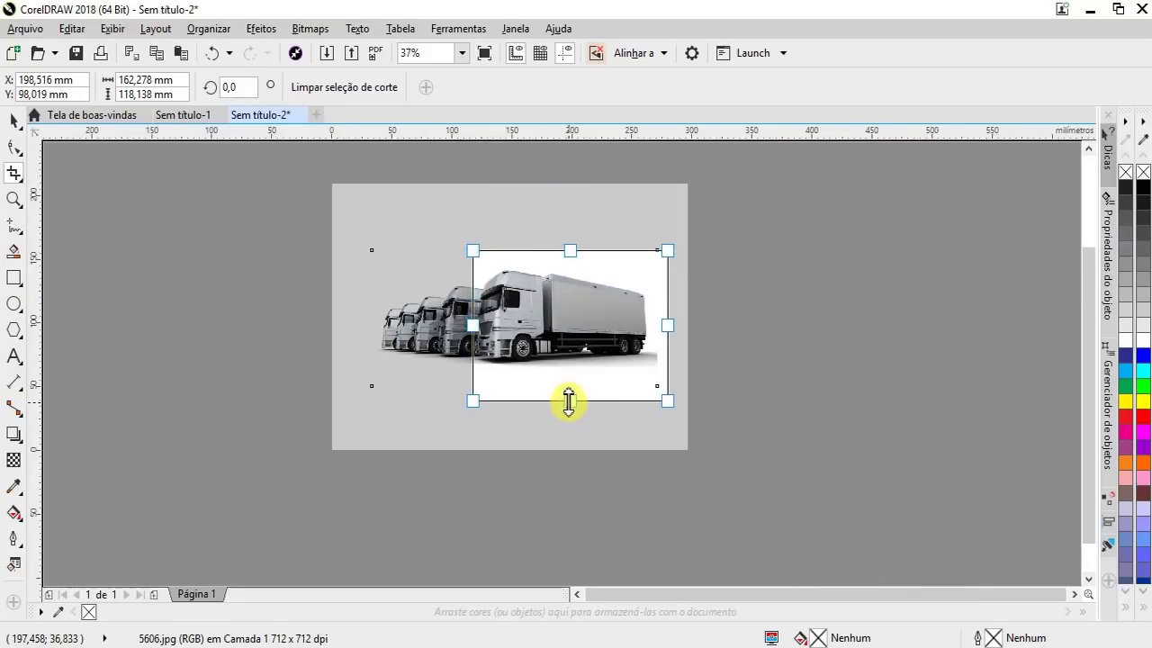
drag(568, 401, 563, 369)
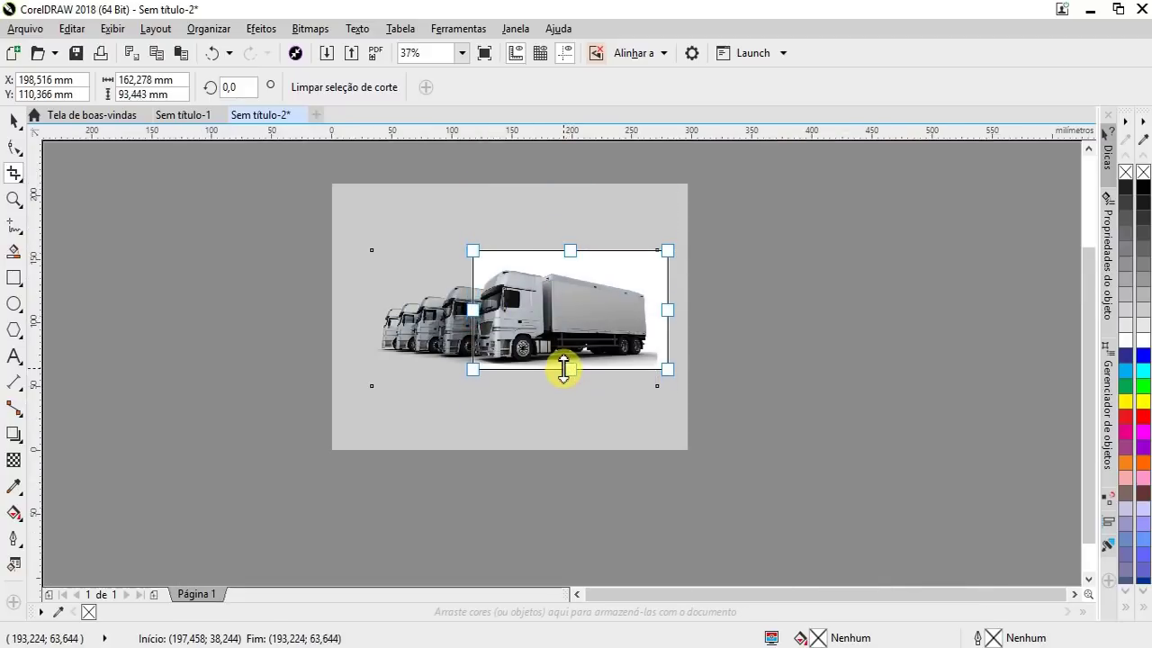
scroll(576, 306, up, 1)
double_click(579, 305)
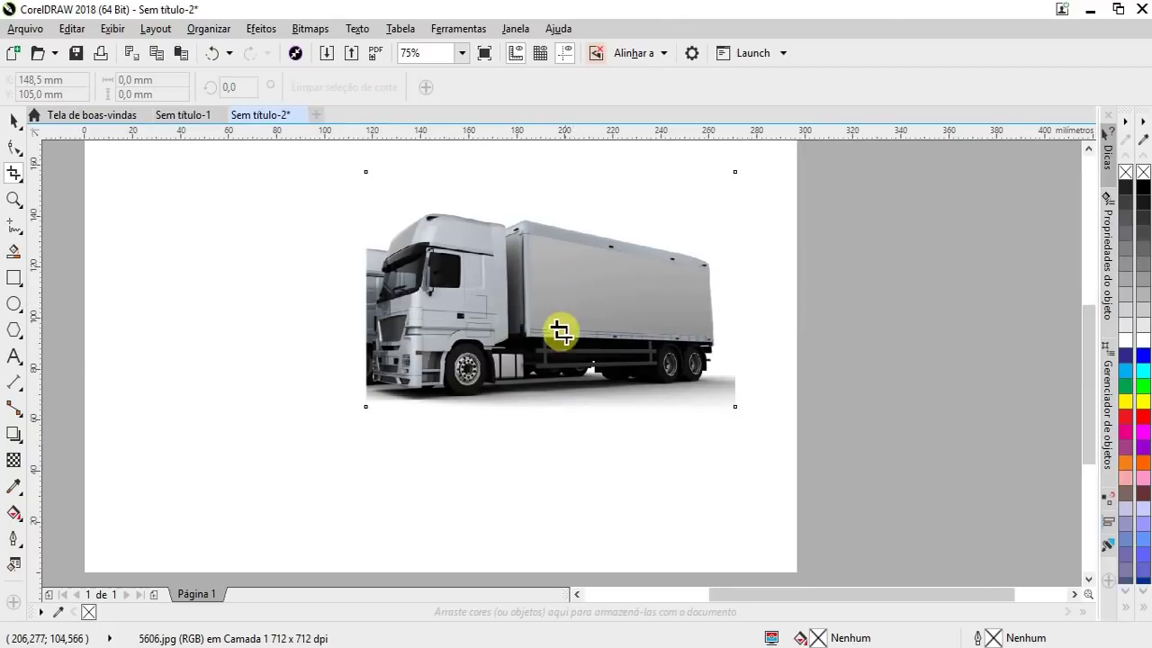
scroll(561, 327, down, 1)
click(12, 119)
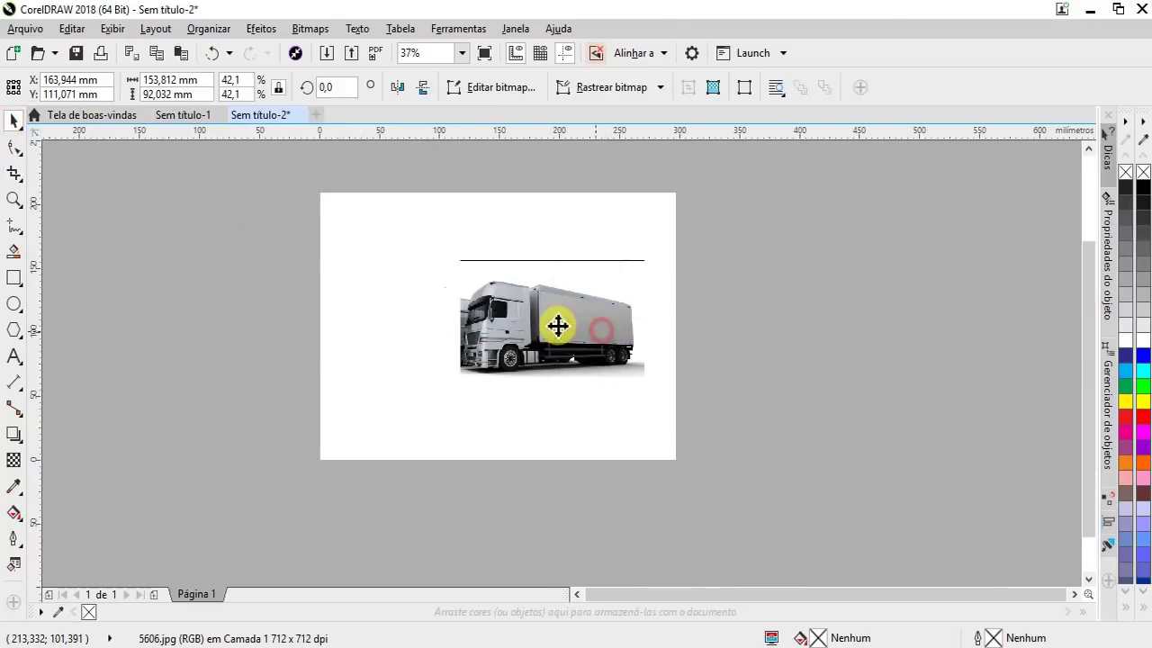
Select the cropped truck photo and enlarge it to 72.4% (264.5 × 158.3 mm).
click(767, 371)
scroll(558, 335, up, 1)
click(504, 324)
scroll(517, 329, down, 1)
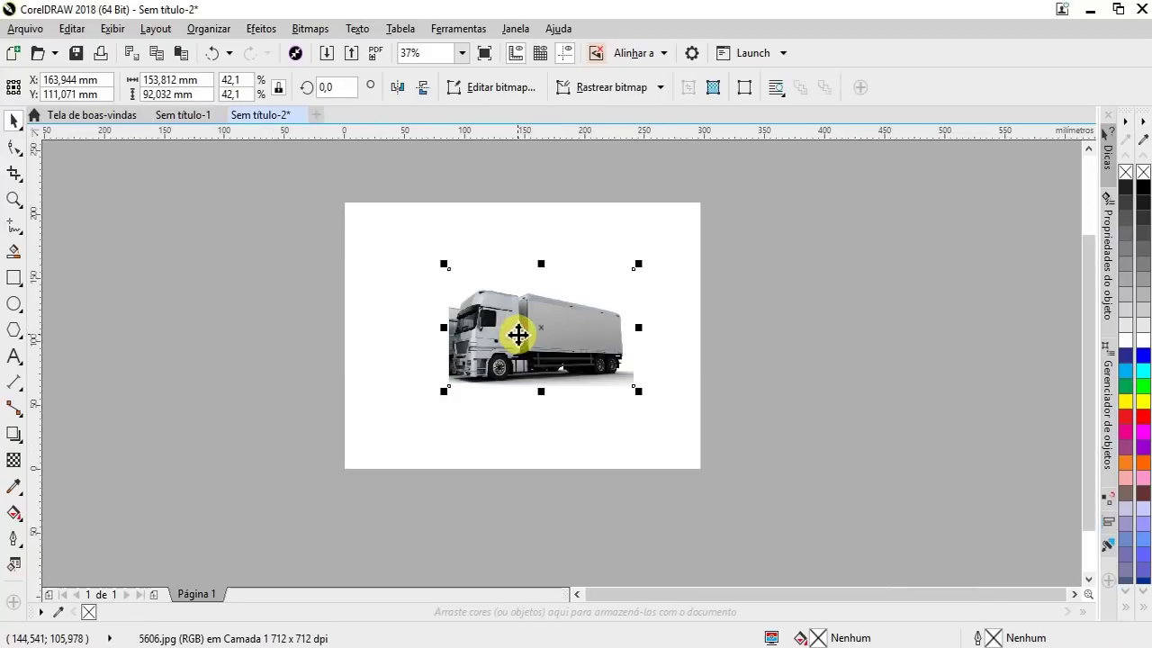
scroll(546, 319, up, 1)
scroll(666, 342, up, 1)
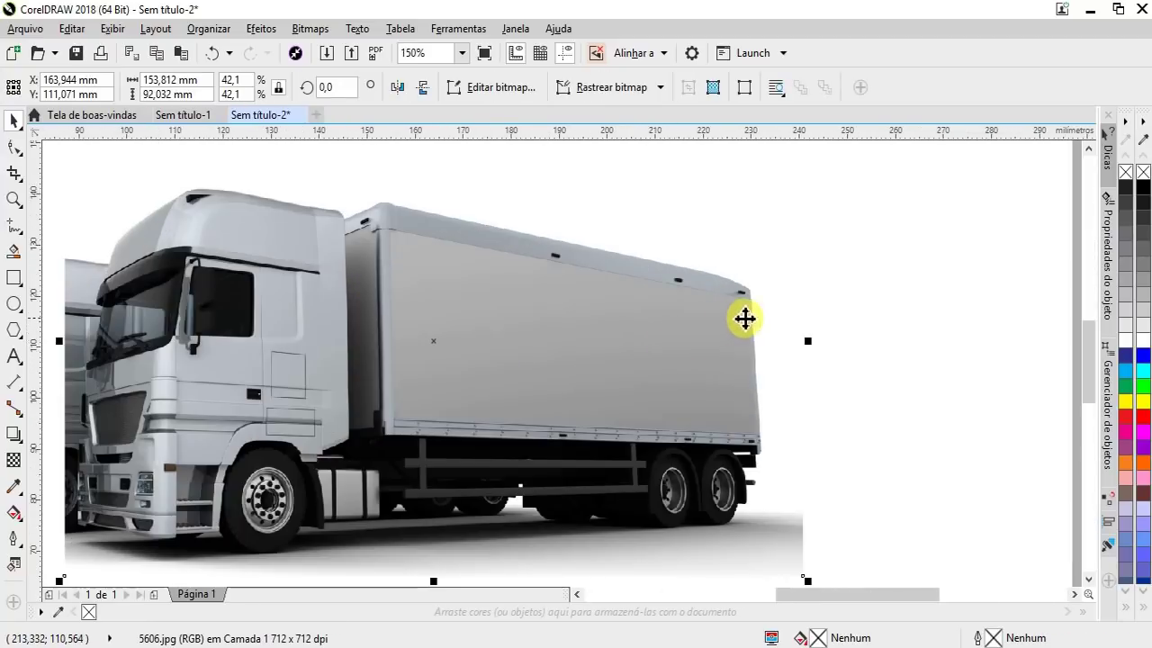
scroll(711, 306, up, 1)
scroll(499, 332, down, 1)
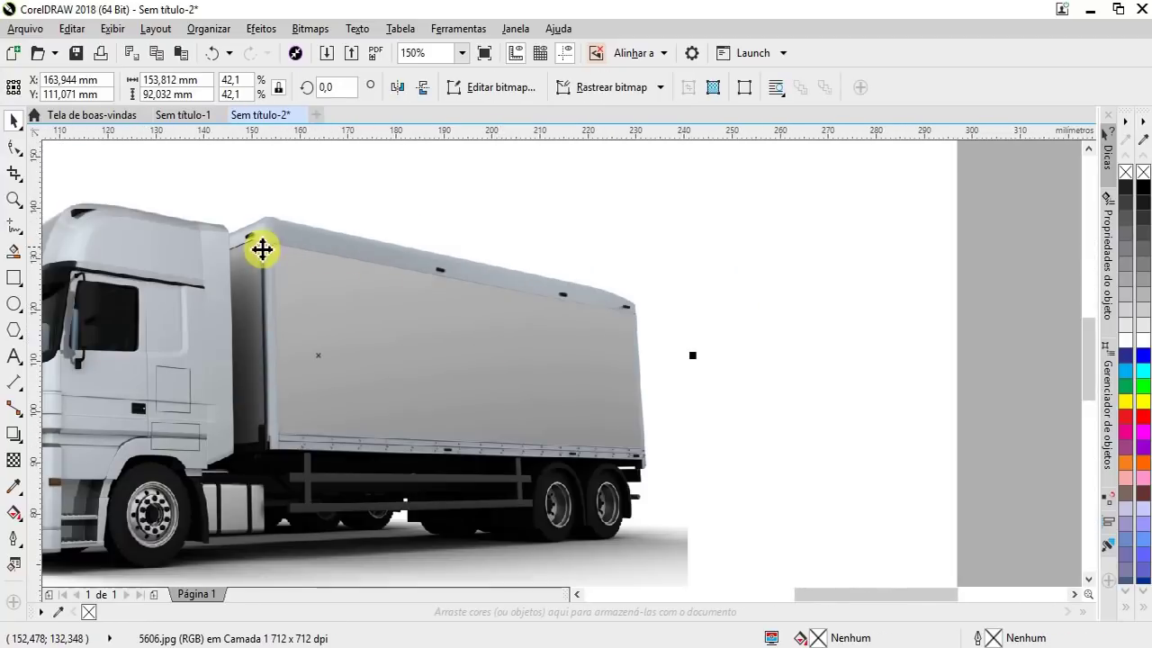
scroll(270, 256, up, 1)
scroll(707, 324, down, 1)
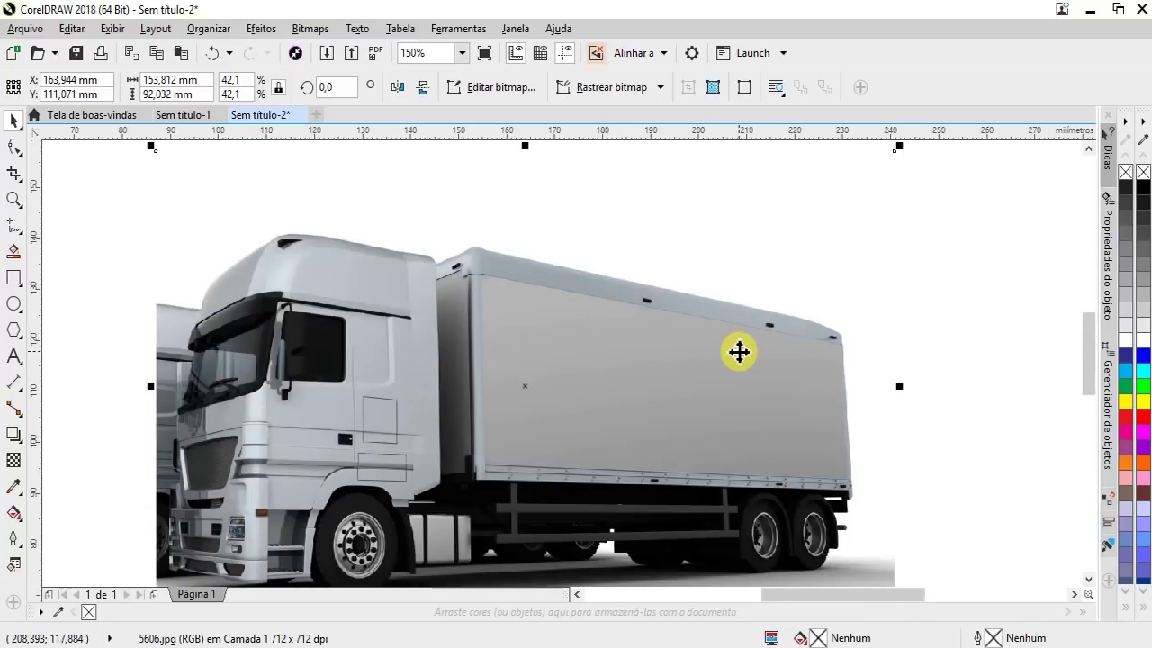
scroll(671, 329, down, 1)
scroll(644, 319, down, 1)
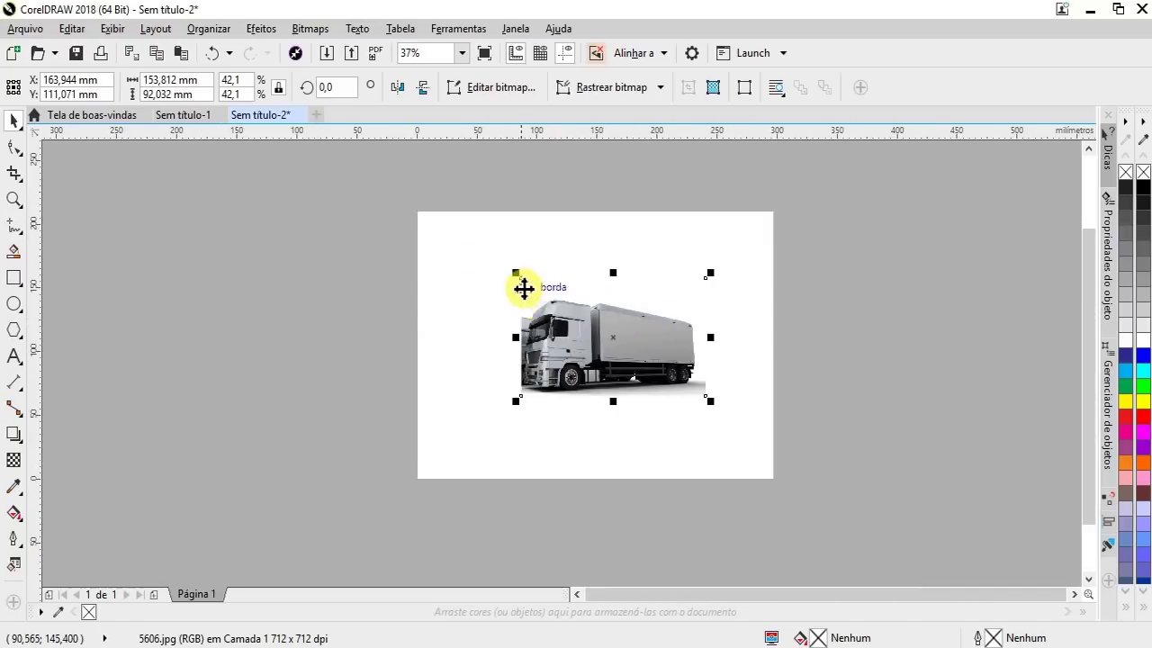
drag(517, 273, 380, 224)
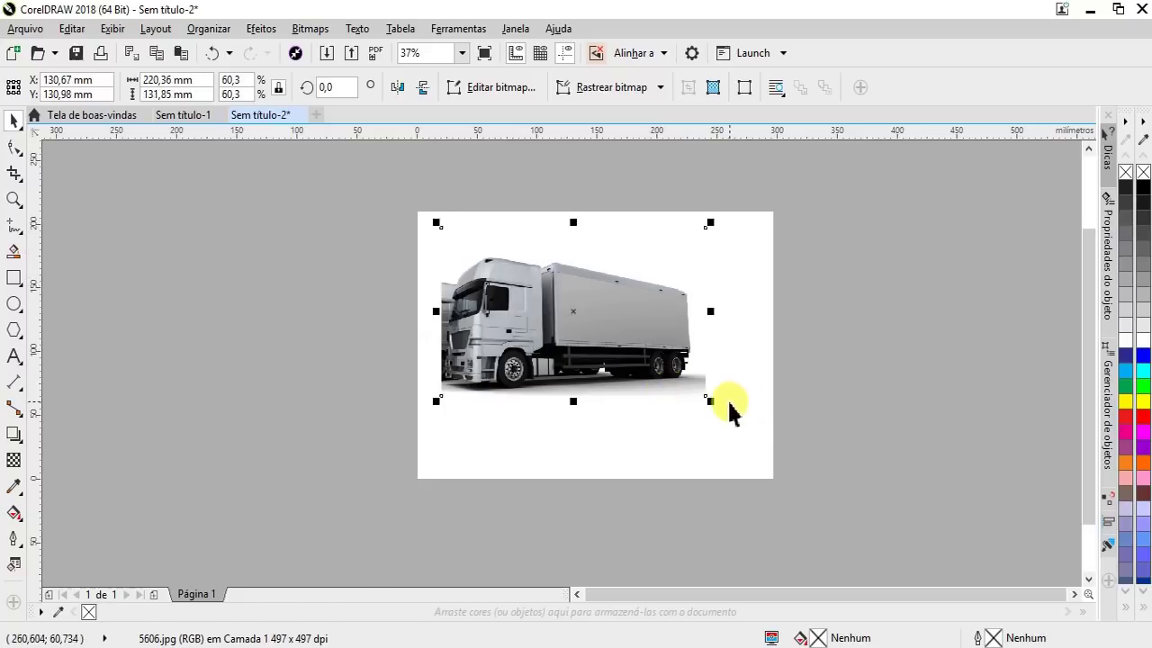
drag(710, 400, 764, 432)
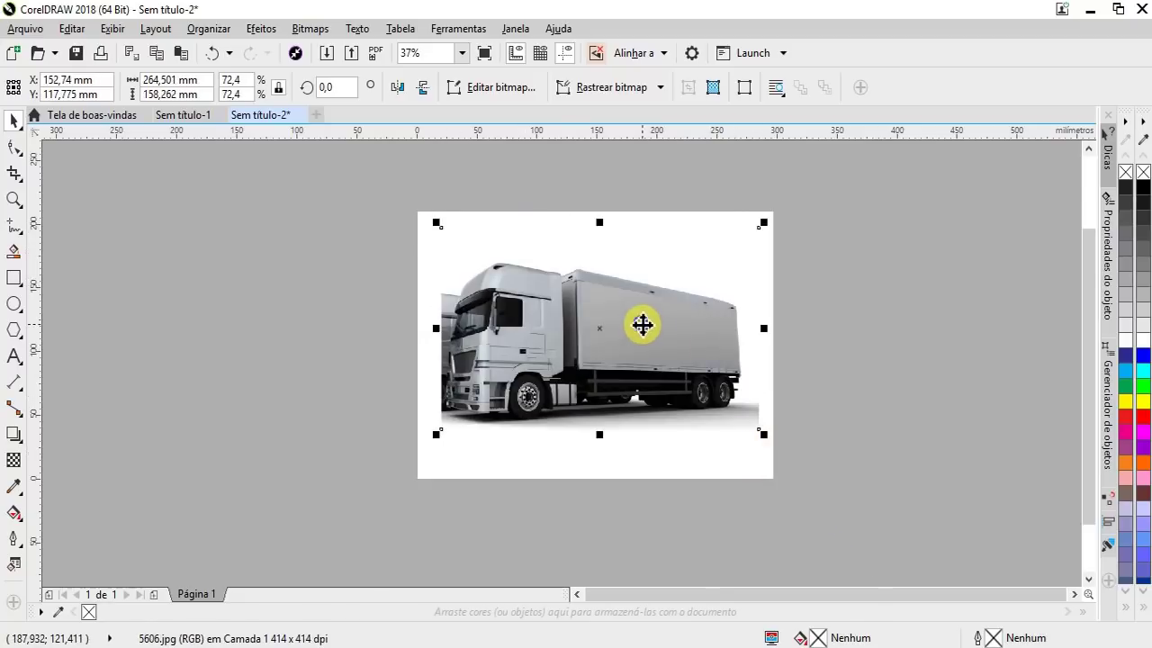
Lock the truck photo in place with Bloquear objeto and deselect it.
right_click(644, 326)
click(709, 426)
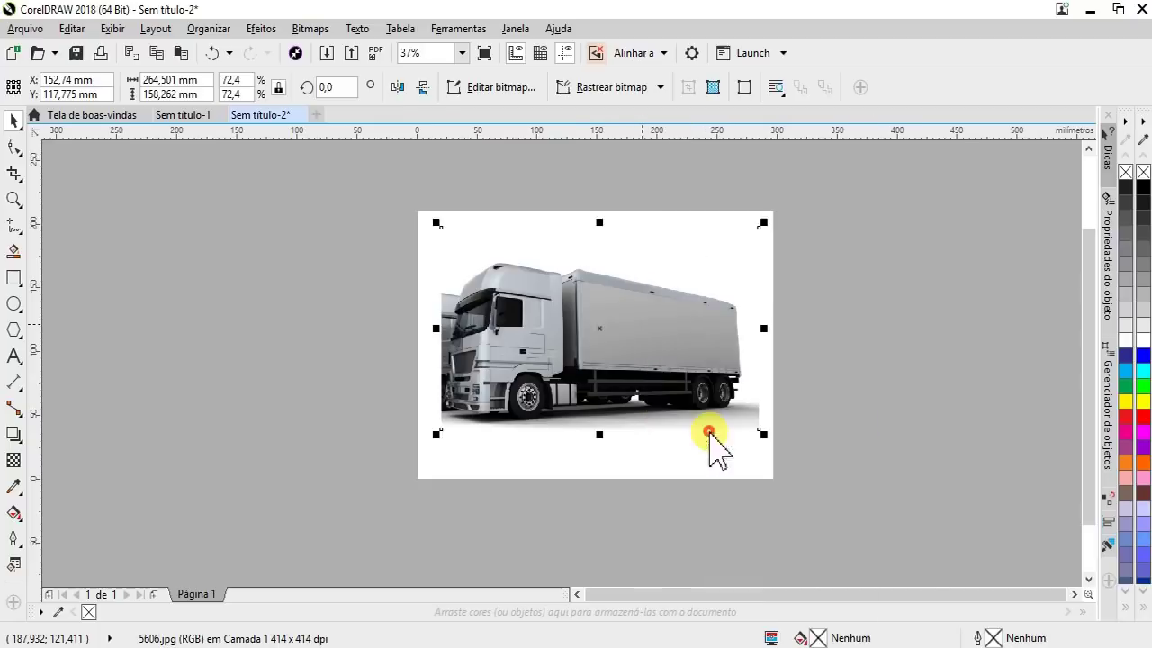
click(822, 411)
scroll(713, 312, up, 2)
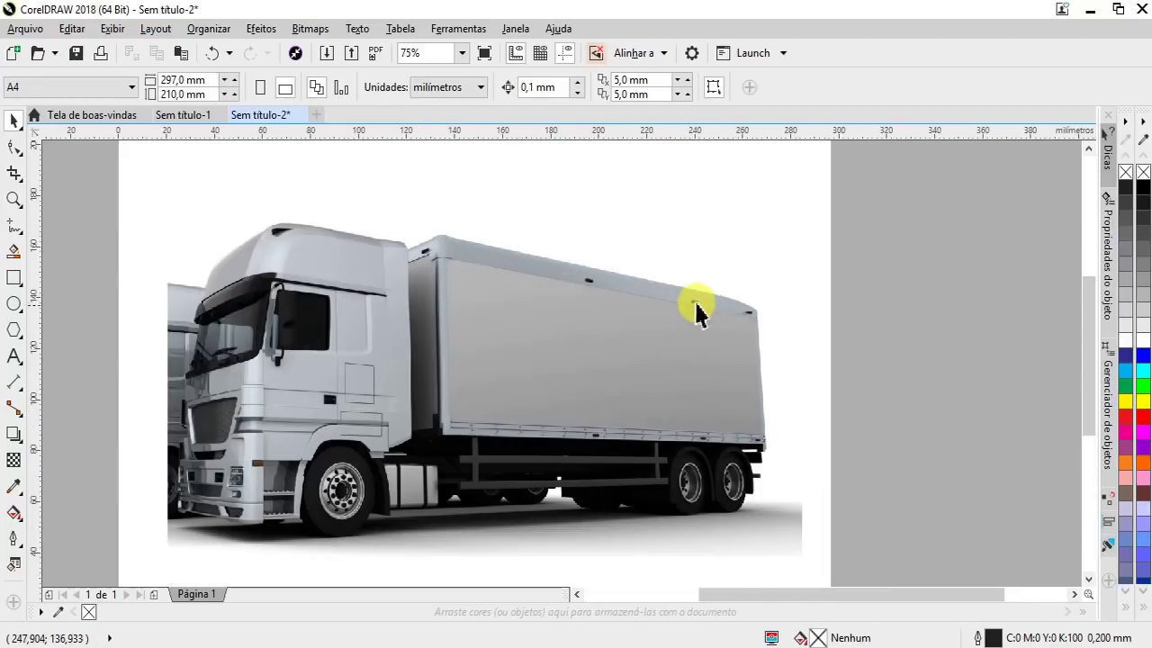
Import the pexels-photo-106368 splash photo and place it on the page.
click(326, 53)
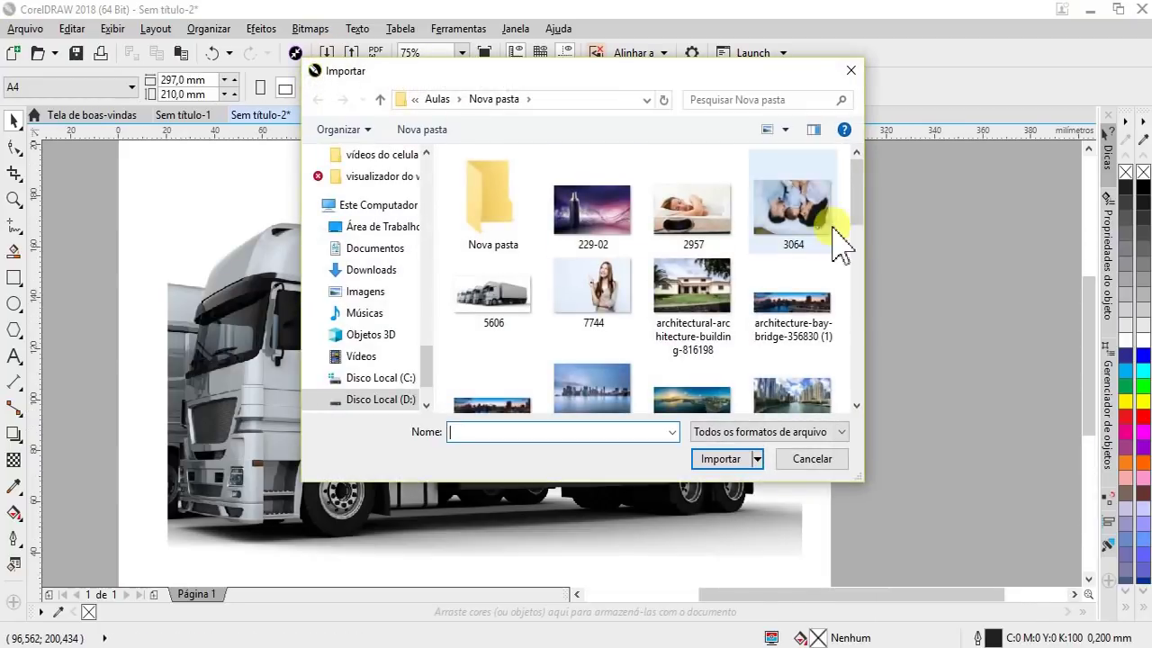
mouse_move(856, 201)
mouse_down()
mouse_move(850, 369)
mouse_move(849, 309)
mouse_up()
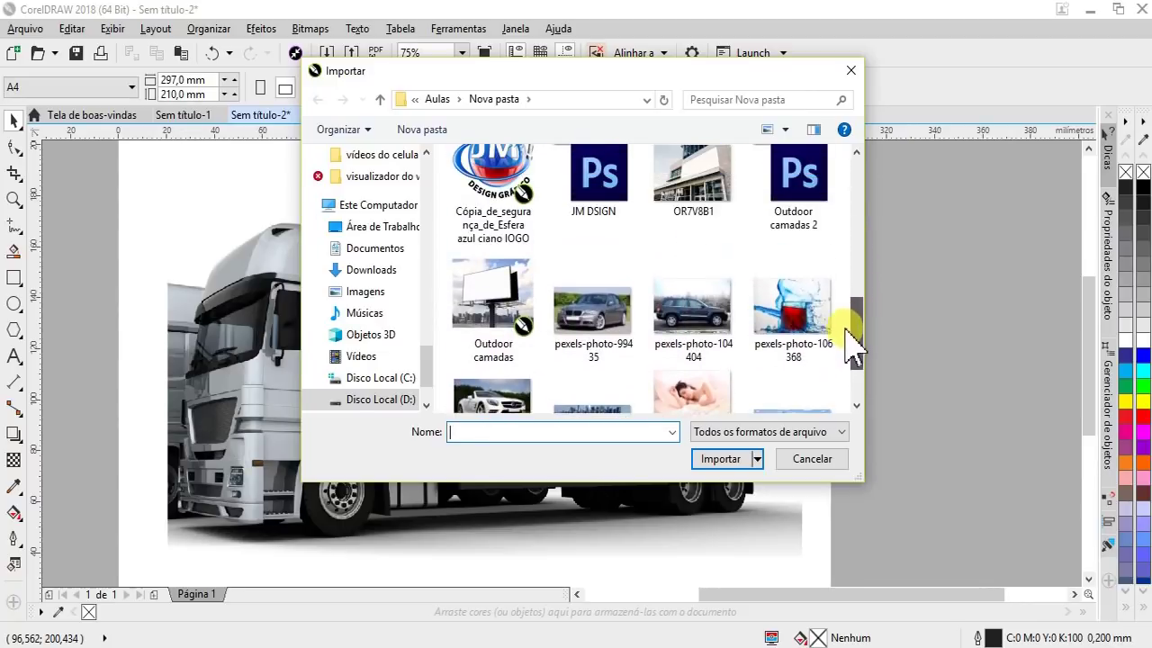
click(790, 333)
click(720, 459)
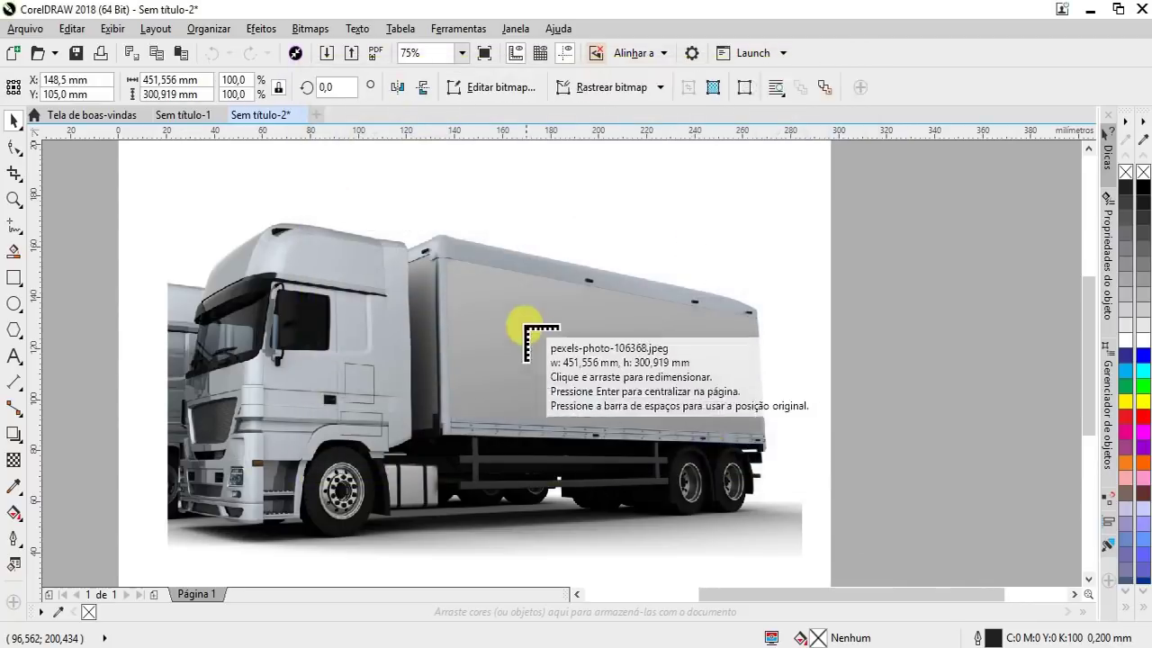
click(494, 291)
Scale the splash photo to 17% (76.7 × 51.1 mm) and position it over the cargo box.
scroll(489, 286, down, 2)
scroll(489, 286, down, 2)
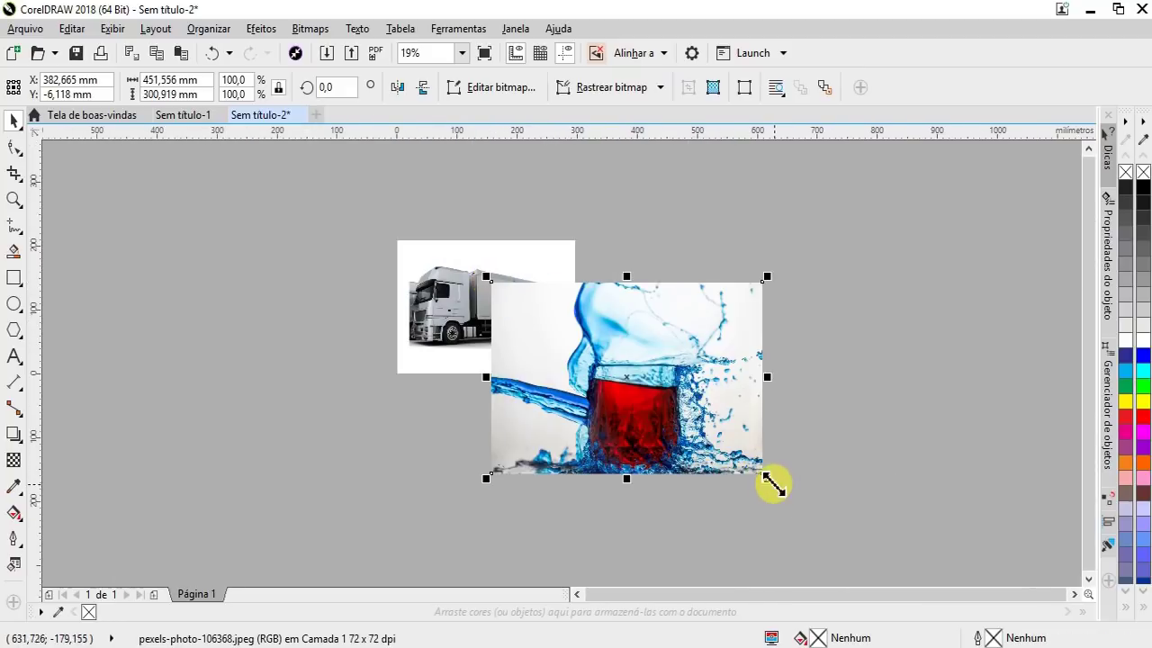
drag(767, 478, 571, 339)
scroll(494, 281, up, 2)
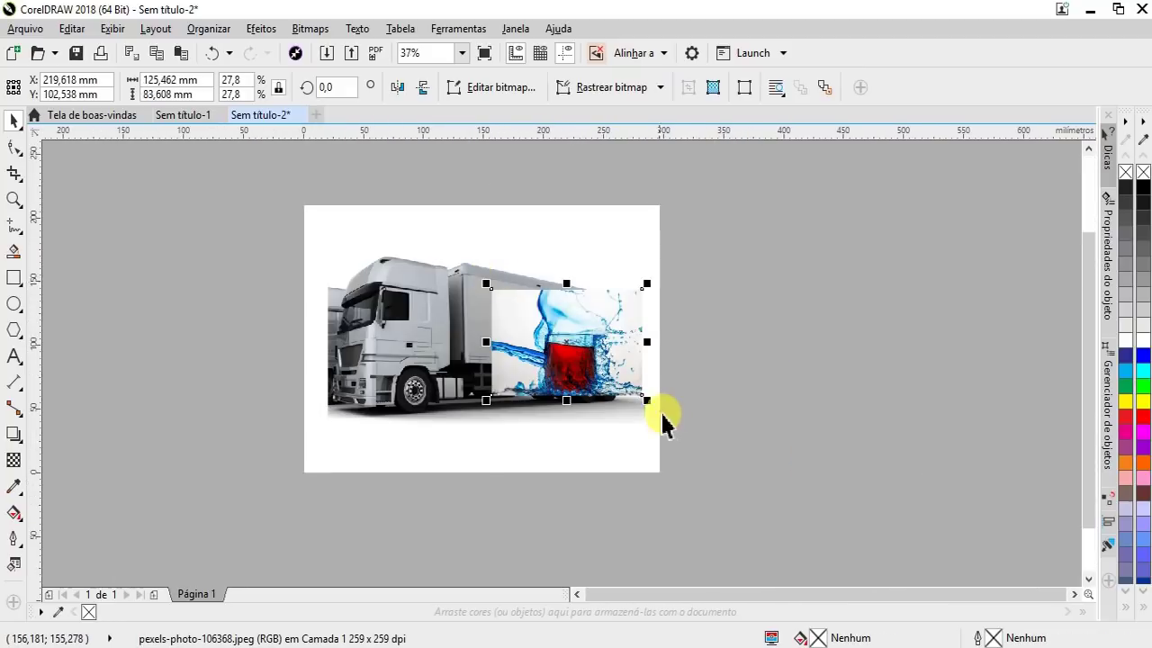
scroll(522, 290, up, 2)
mouse_move(649, 406)
mouse_down()
mouse_move(460, 277)
mouse_move(472, 277)
mouse_up()
scroll(522, 291, up, 2)
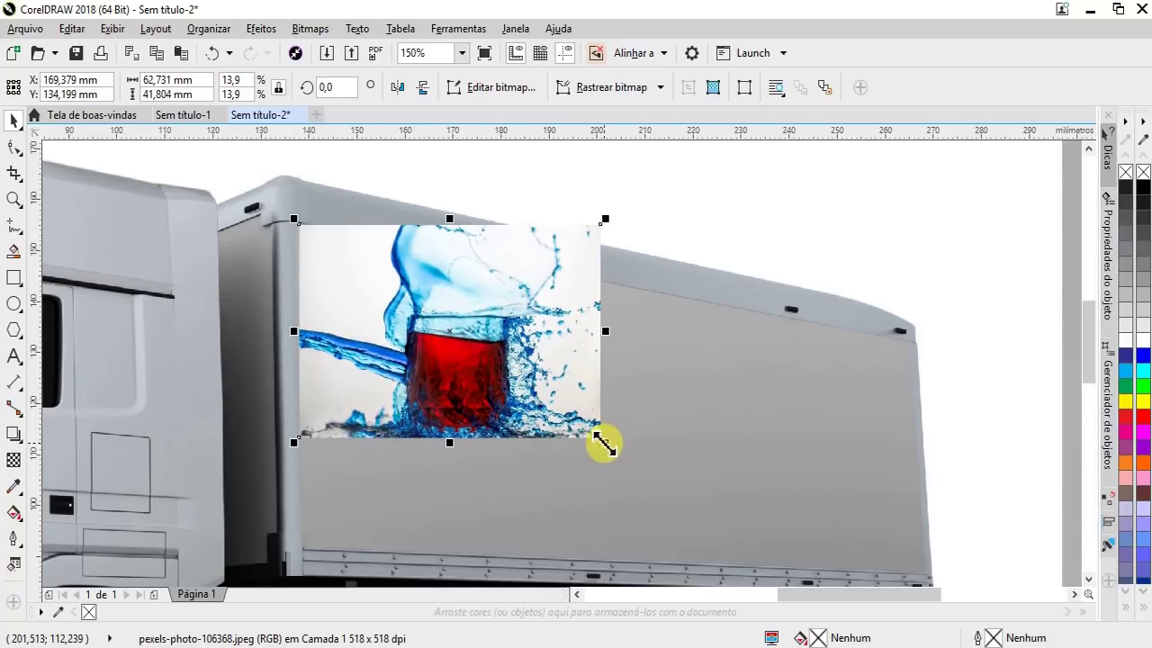
drag(603, 442, 682, 529)
mouse_move(527, 368)
mouse_down()
mouse_move(530, 399)
mouse_move(503, 407)
mouse_up()
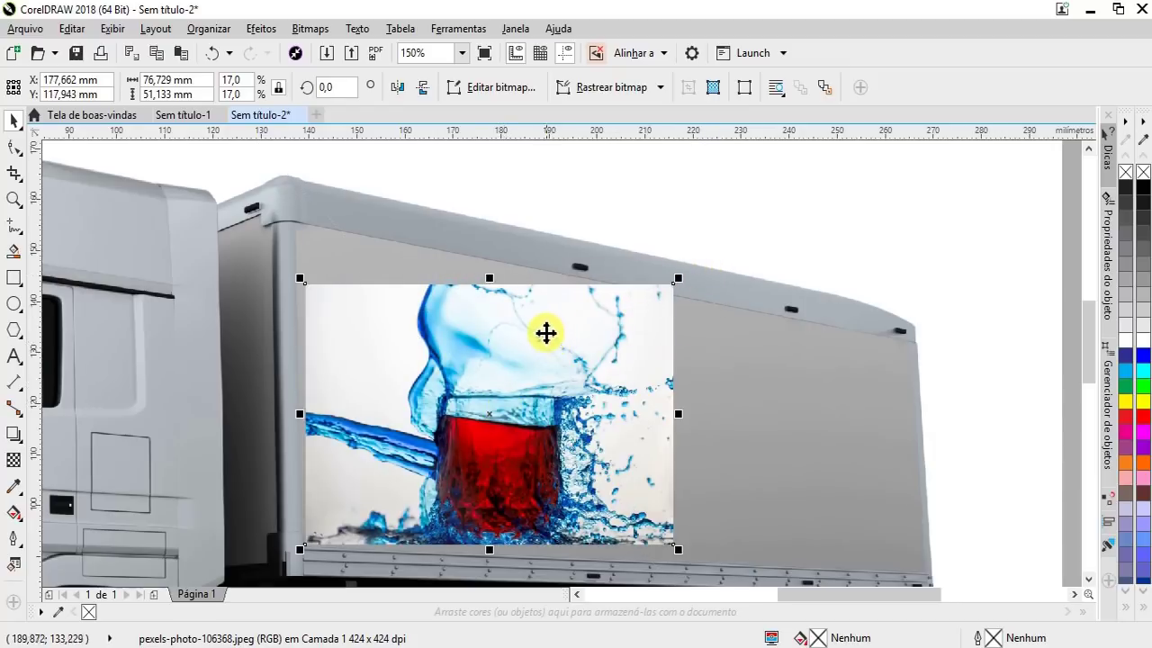
Draw a rectangle covering the truck's cargo panel.
click(14, 279)
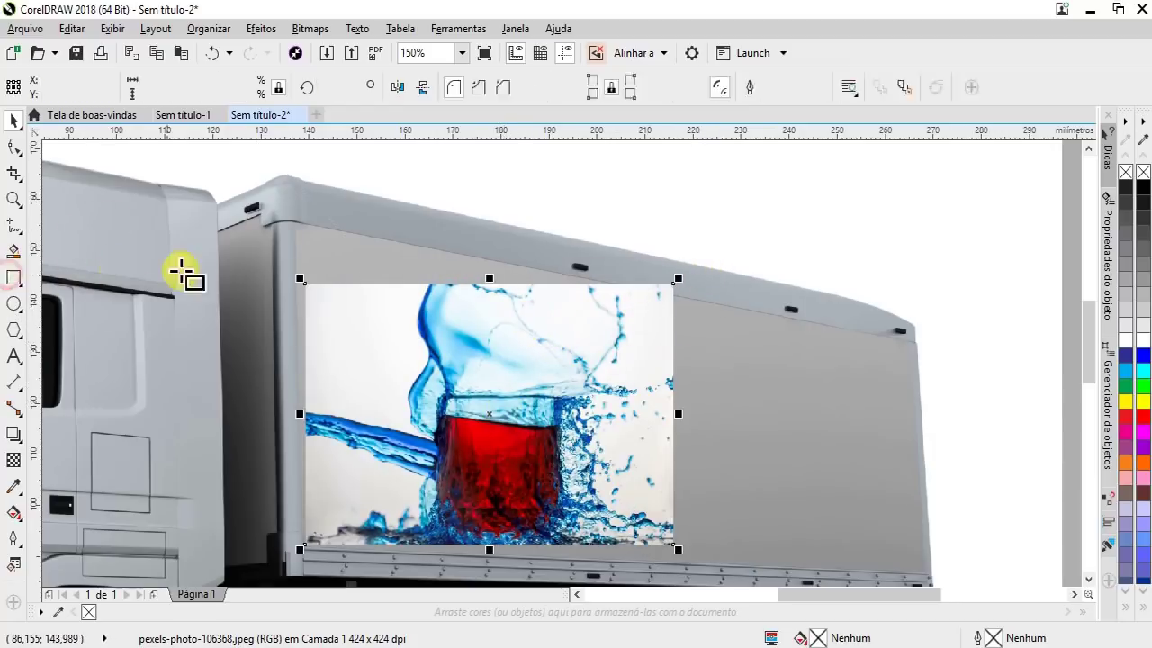
scroll(317, 266, down, 2)
scroll(434, 382, up, 2)
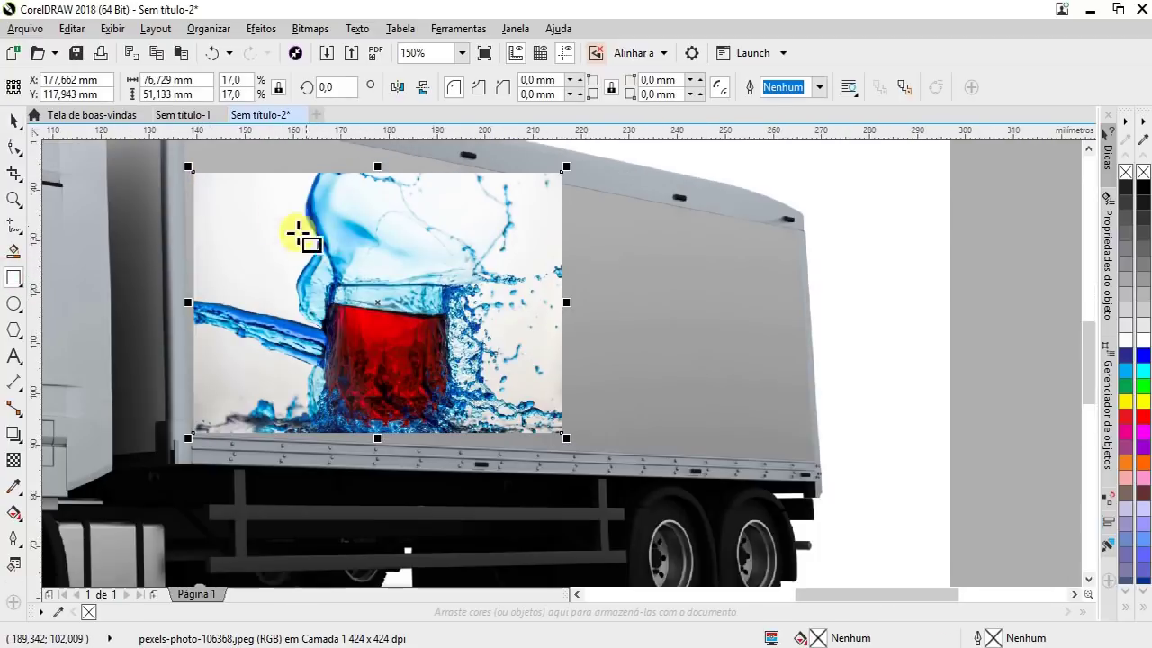
drag(192, 171, 815, 451)
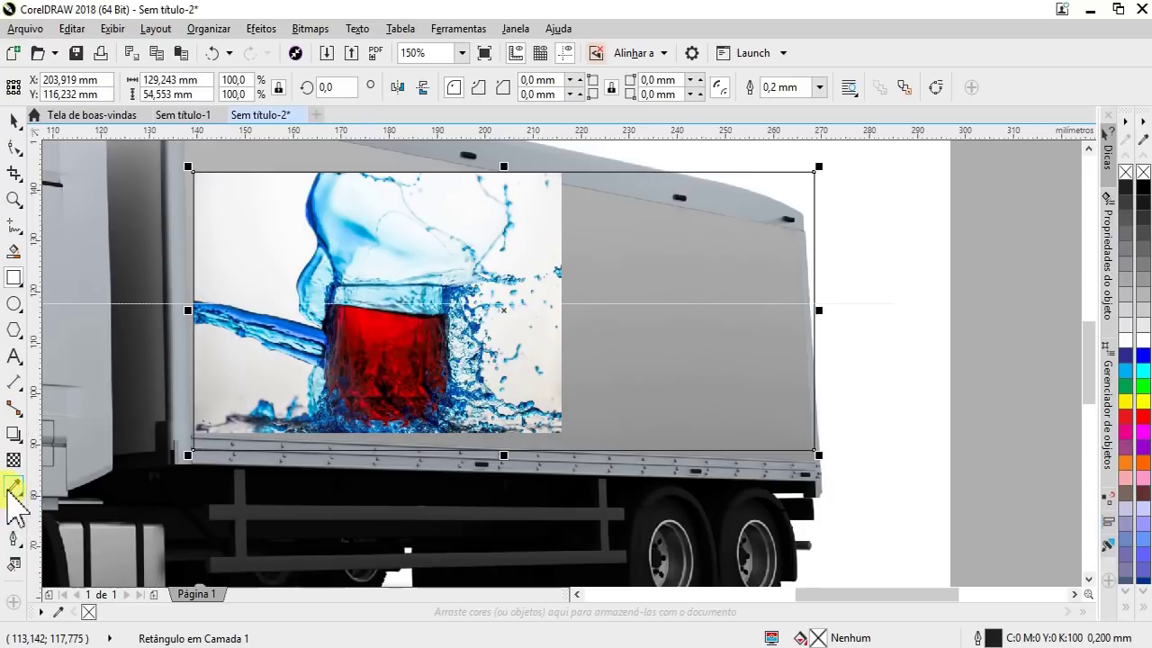
Fill the rectangle with the photo's sampled grey #F6F6F6 and remove its outline.
click(11, 491)
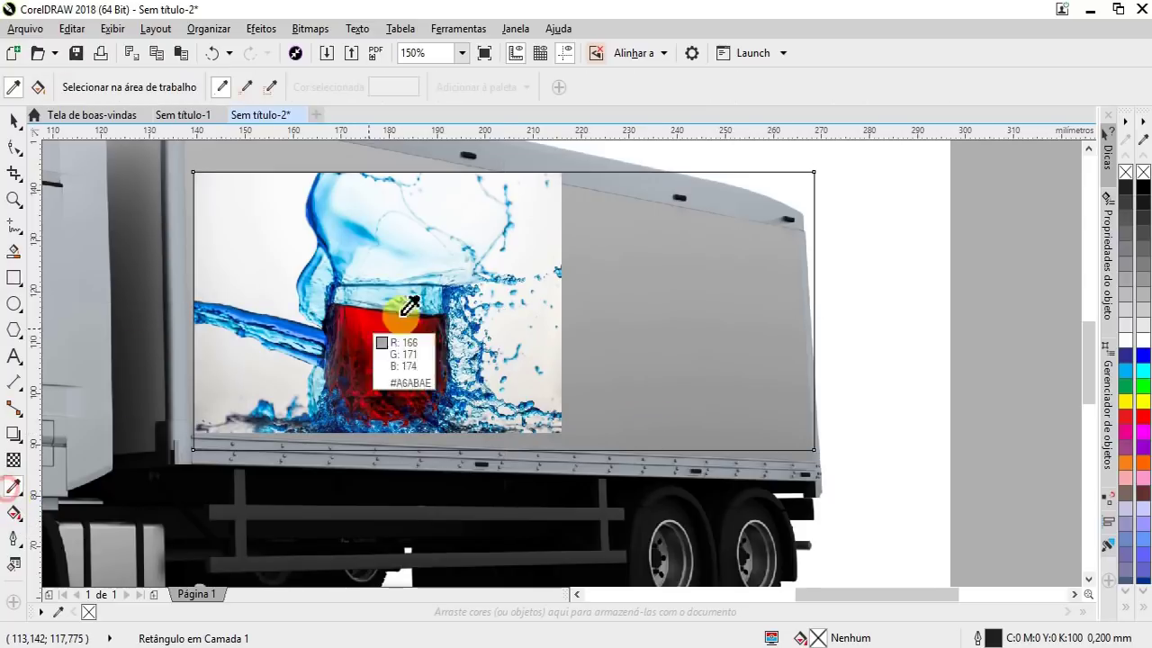
click(547, 214)
click(660, 319)
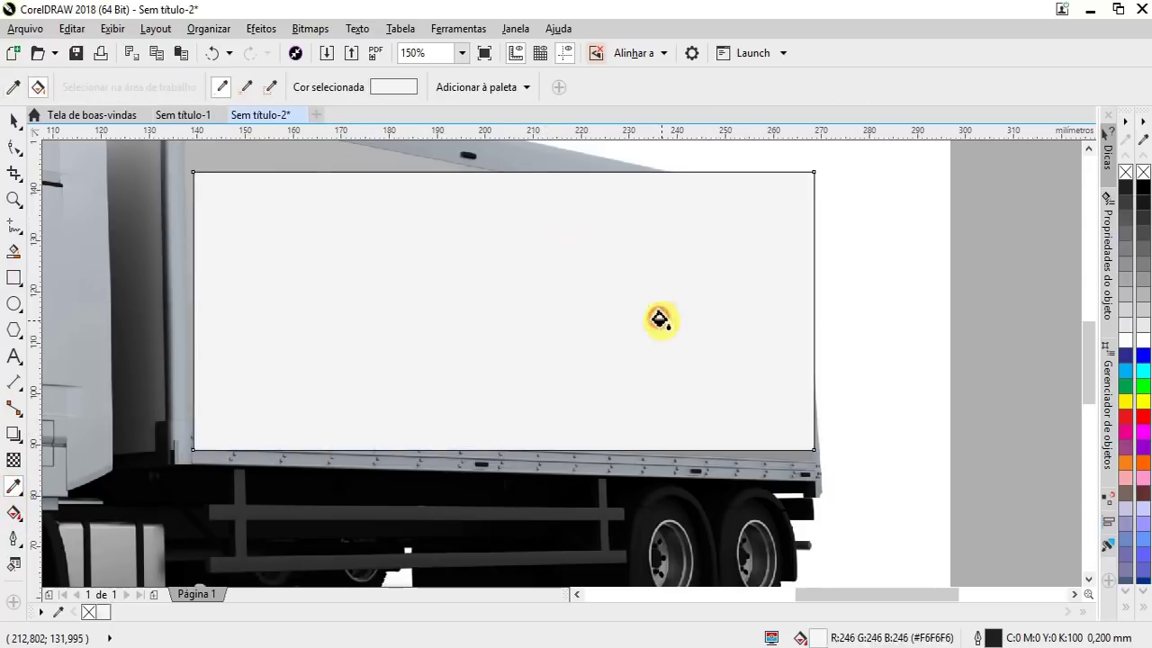
right_click(1125, 171)
scroll(687, 306, down, 2)
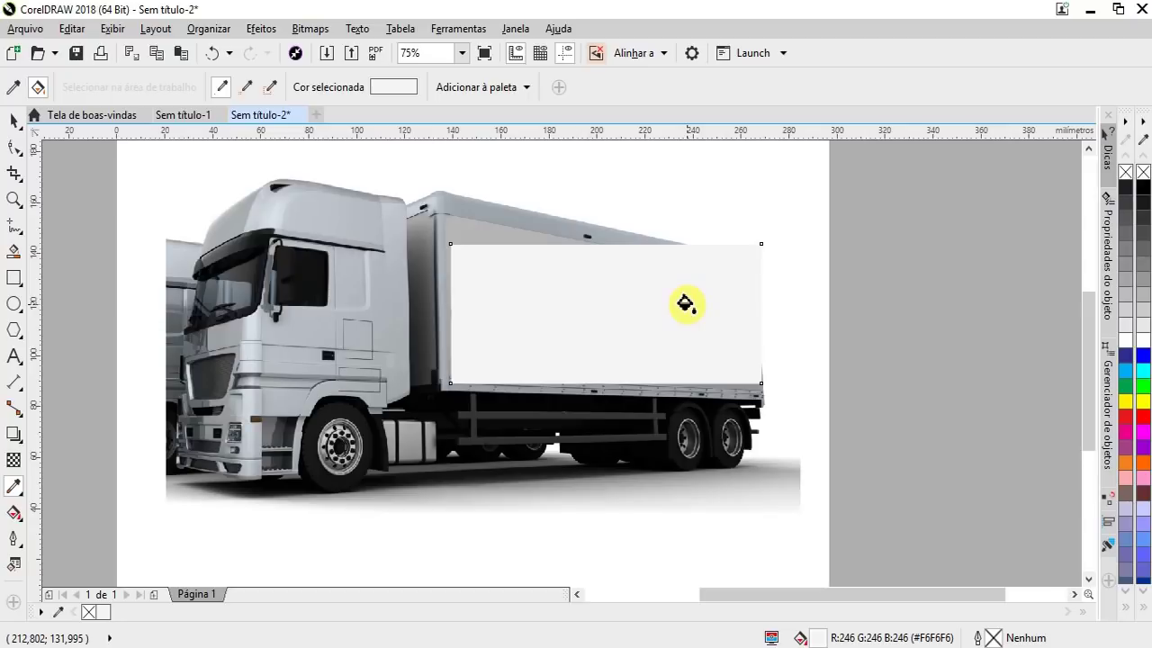
Send the grey panel behind the splash photo using Ordenar > Para trás da camada.
click(209, 29)
mouse_move(270, 111)
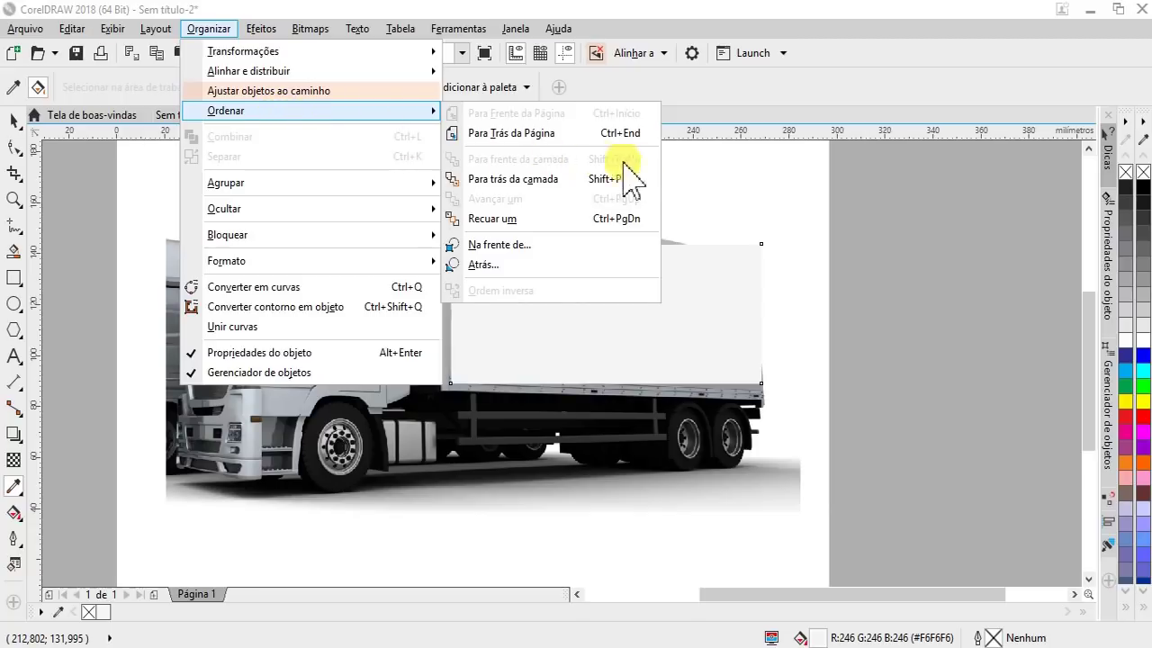
click(522, 200)
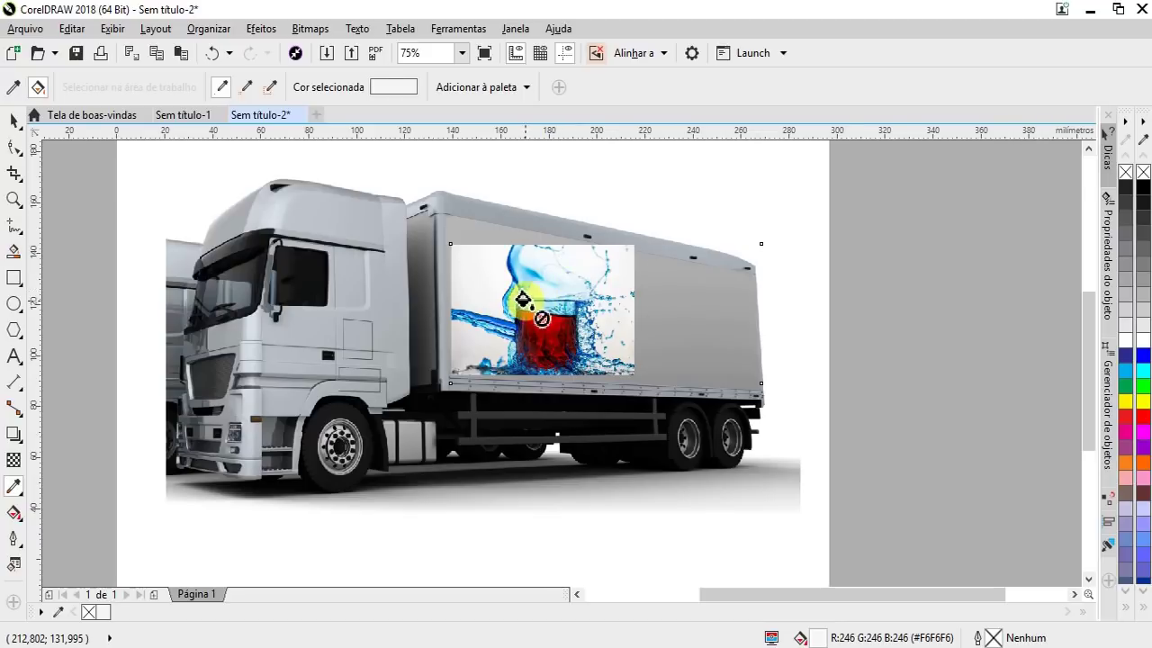
scroll(592, 256, up, 2)
click(586, 265)
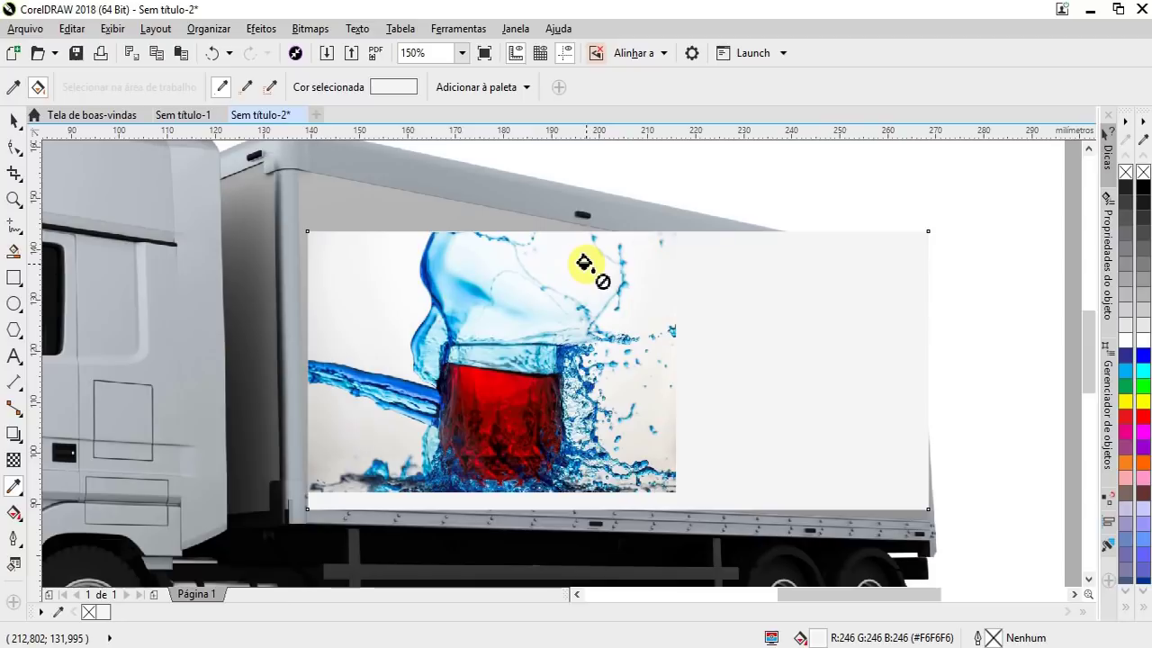
Apply a linear transparency fading the splash photo's right side into the grey.
click(14, 460)
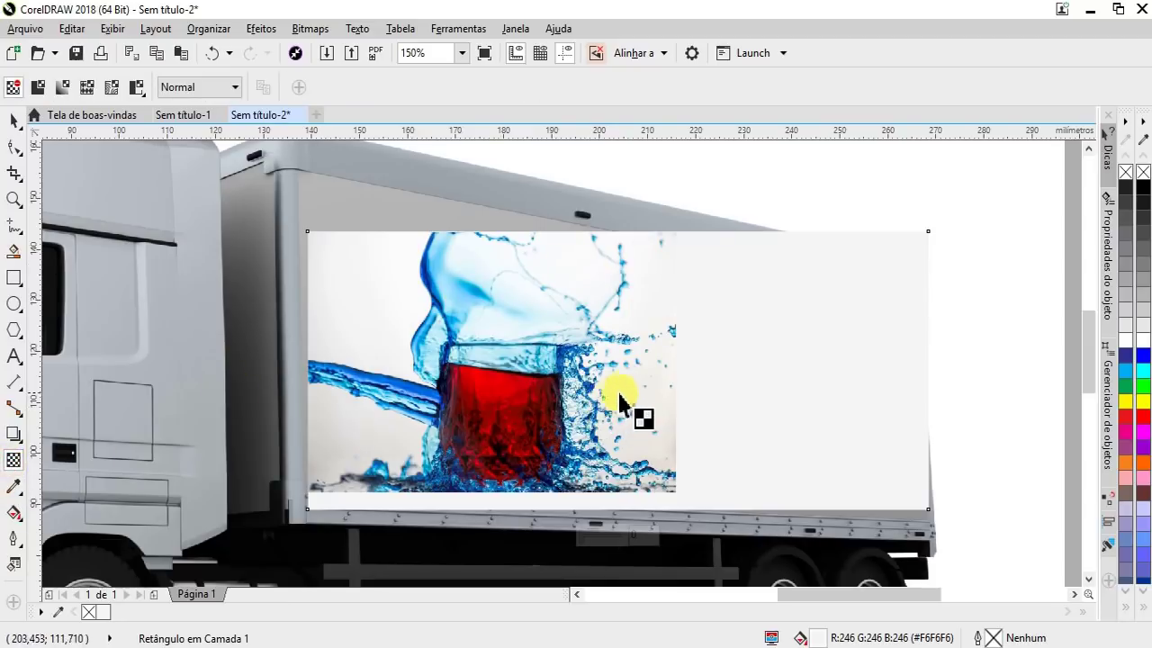
mouse_move(659, 385)
mouse_down()
mouse_move(714, 386)
mouse_move(614, 385)
mouse_up()
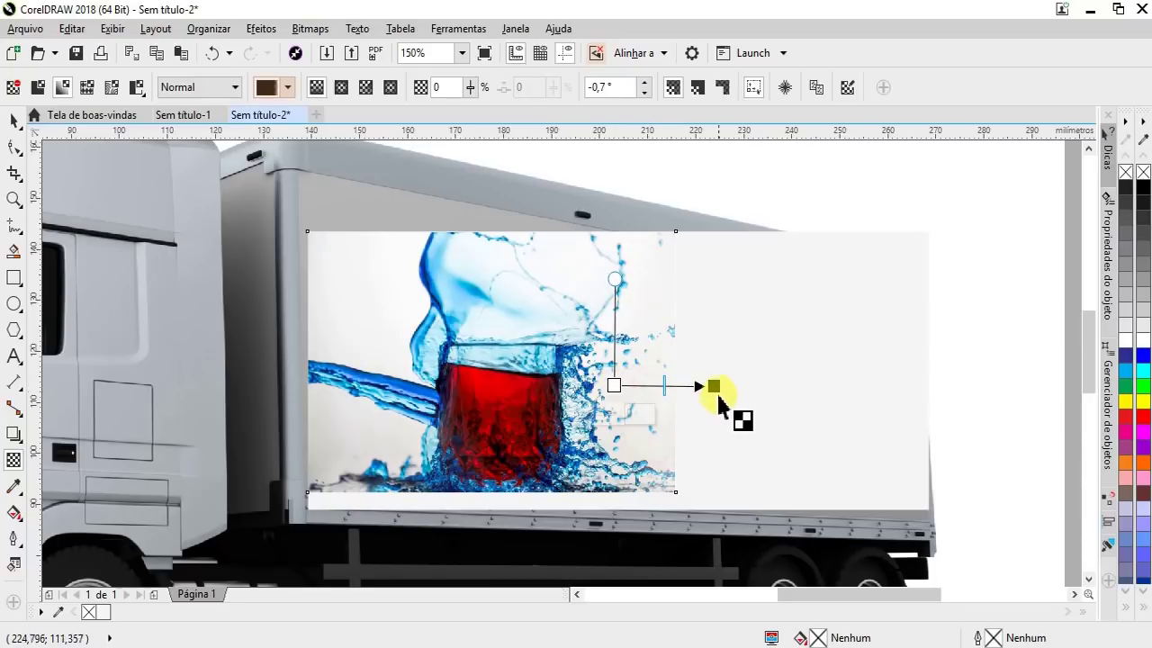
drag(713, 386, 681, 385)
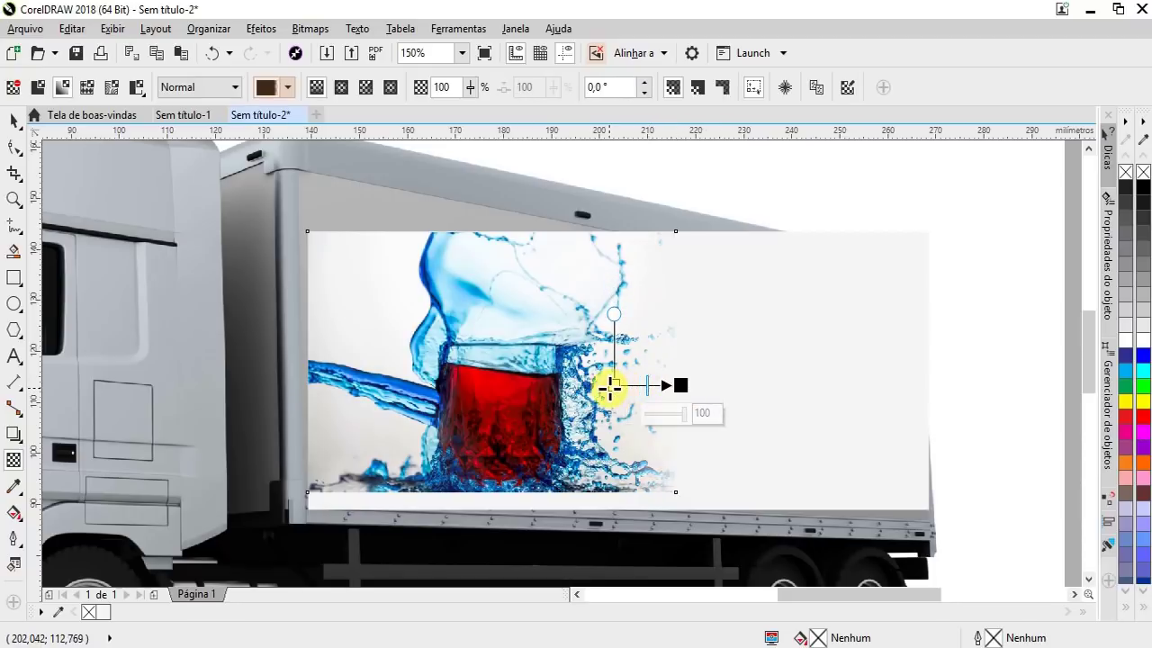
drag(609, 389, 583, 389)
mouse_move(585, 389)
mouse_down()
mouse_move(516, 393)
mouse_move(576, 393)
mouse_up()
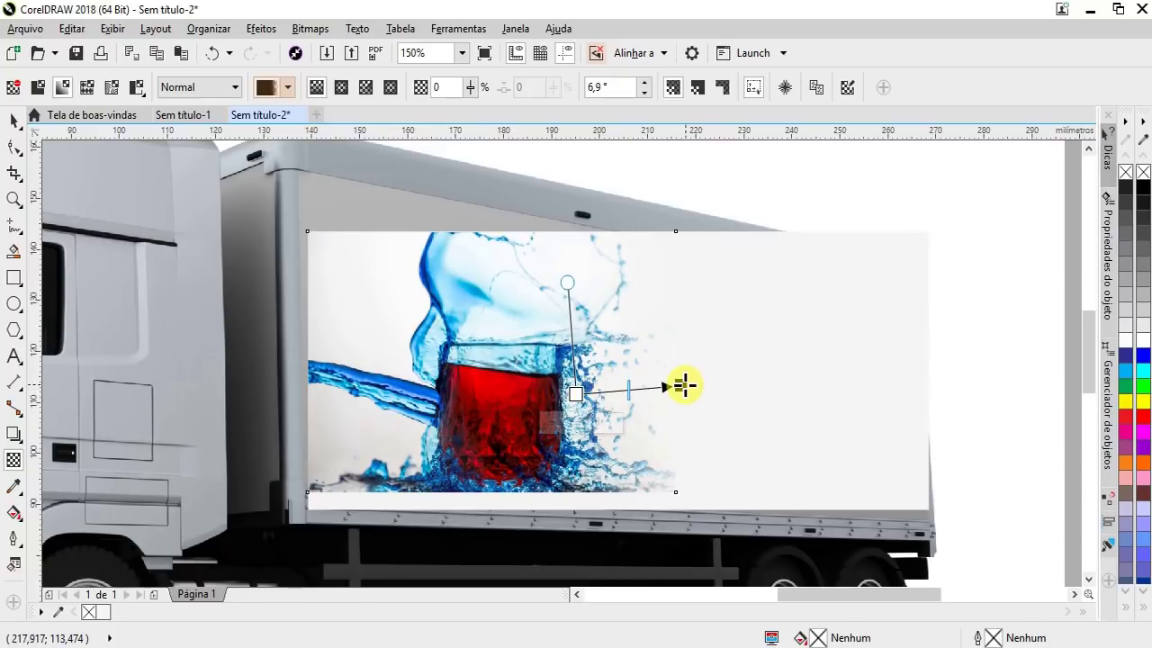
click(688, 385)
click(13, 120)
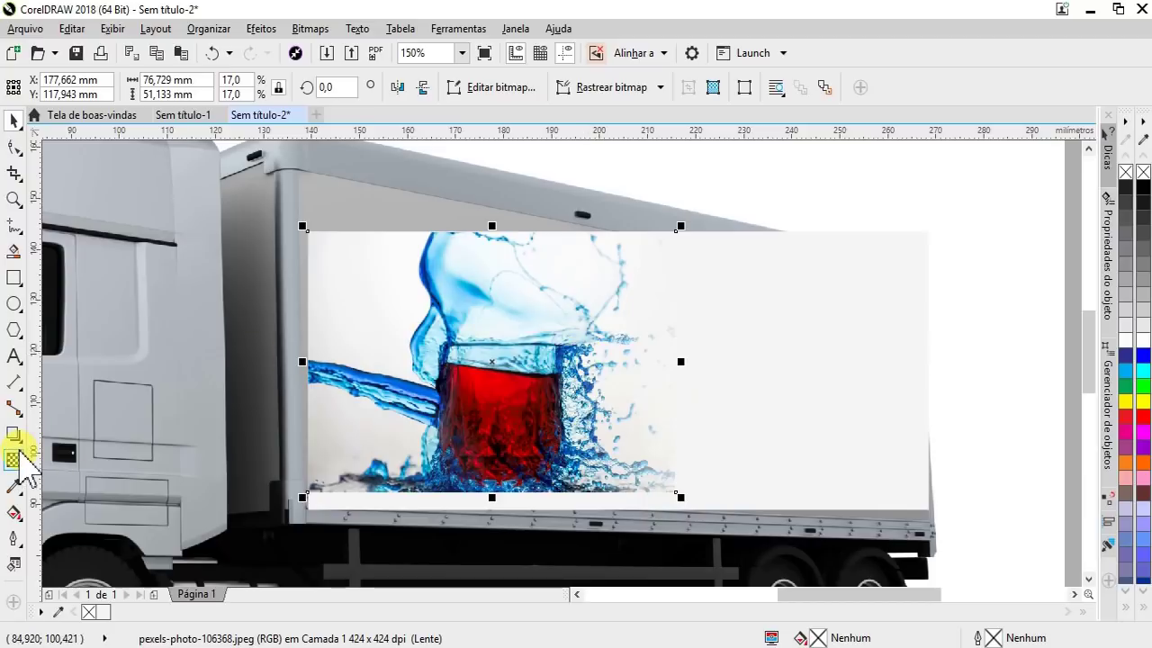
Add the Brg-Cola text over the splash photo and enlarge it.
click(13, 354)
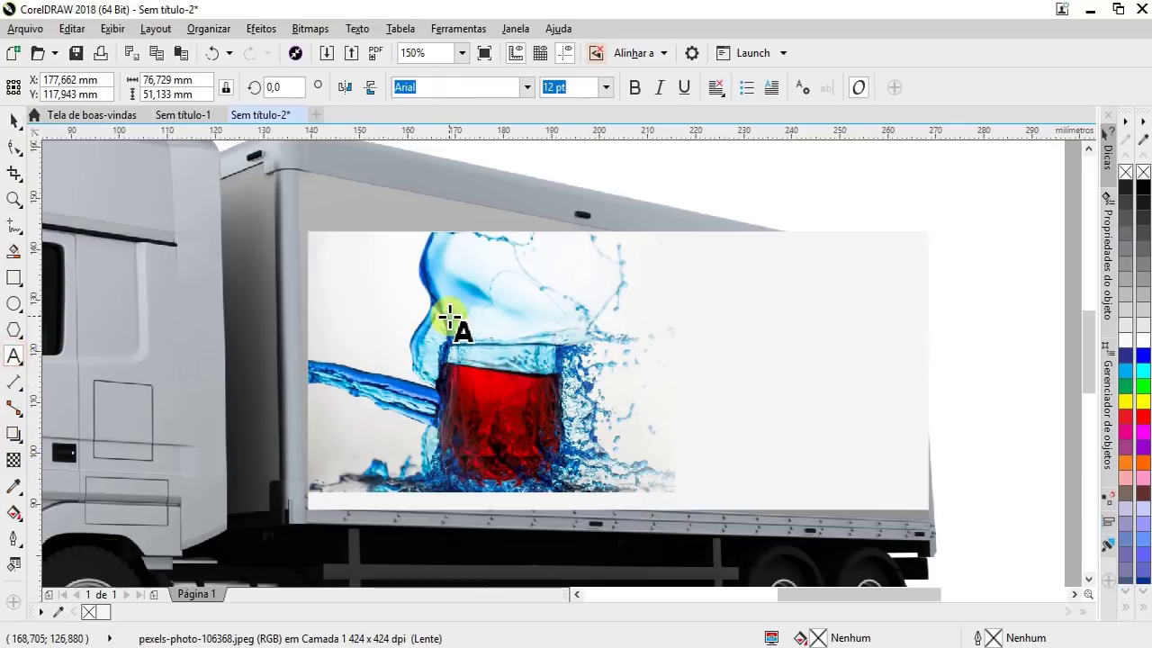
click(407, 315)
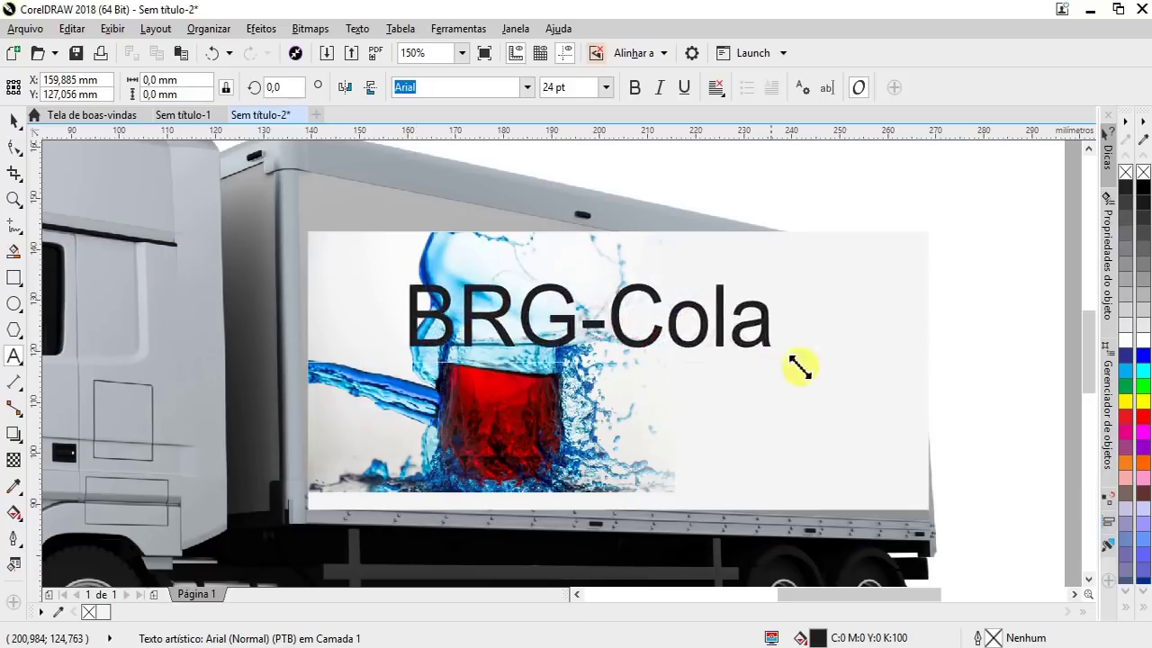
drag(797, 460, 887, 499)
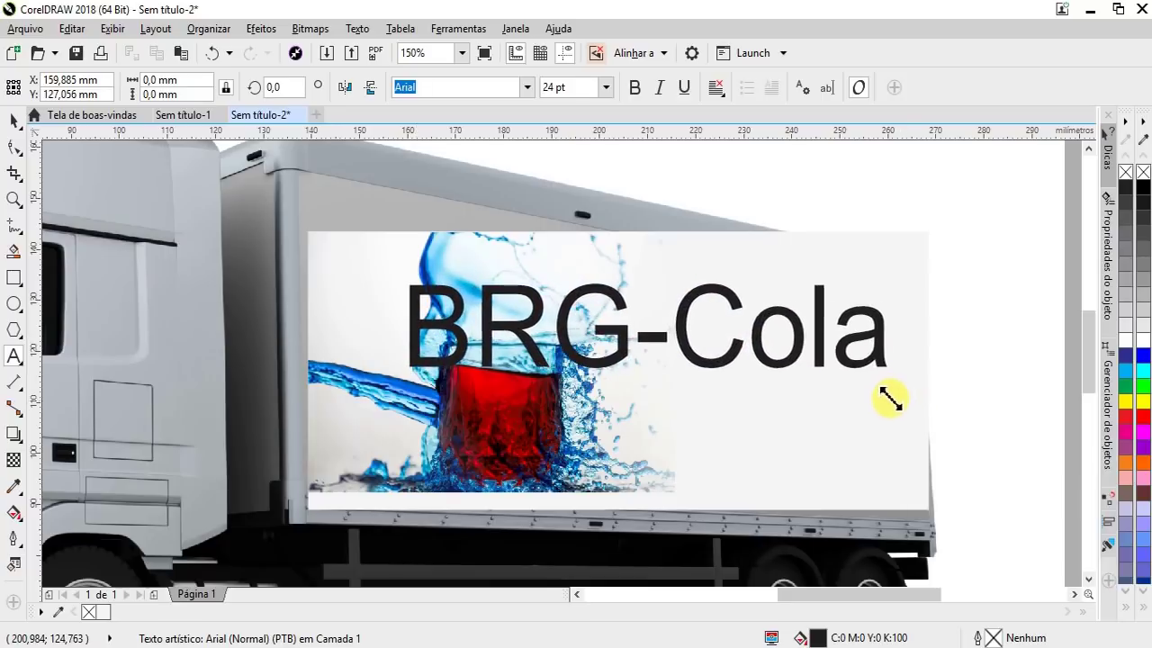
Set the text's font to Alex Brush and enlarge it to 81.476 pt.
click(528, 86)
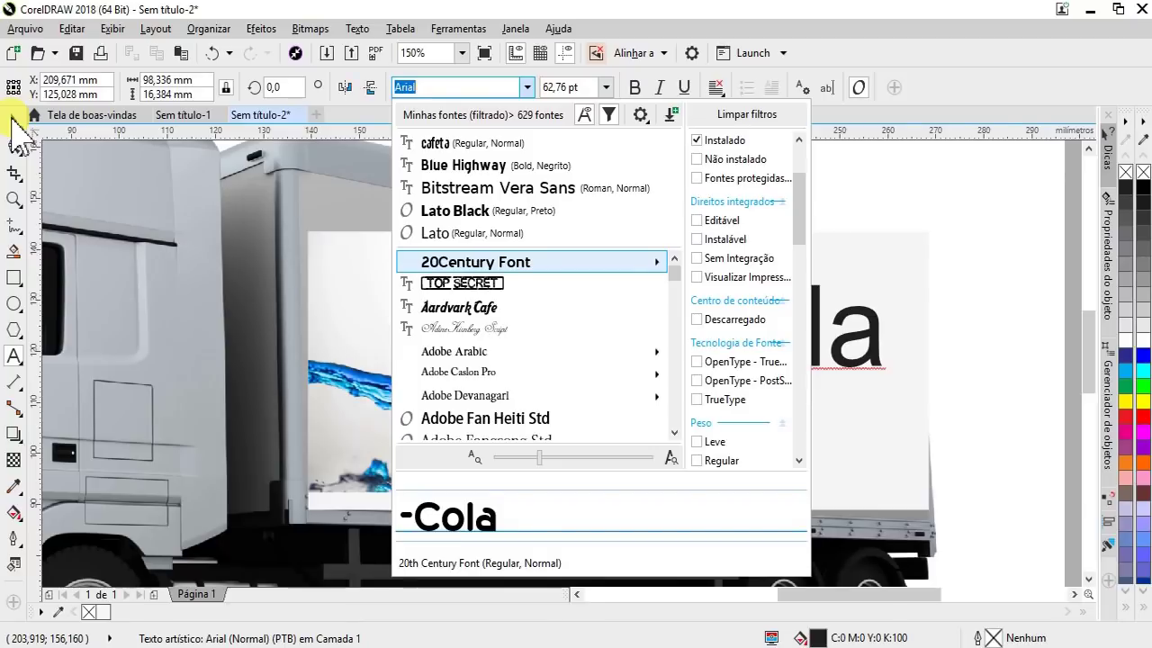
key(Return)
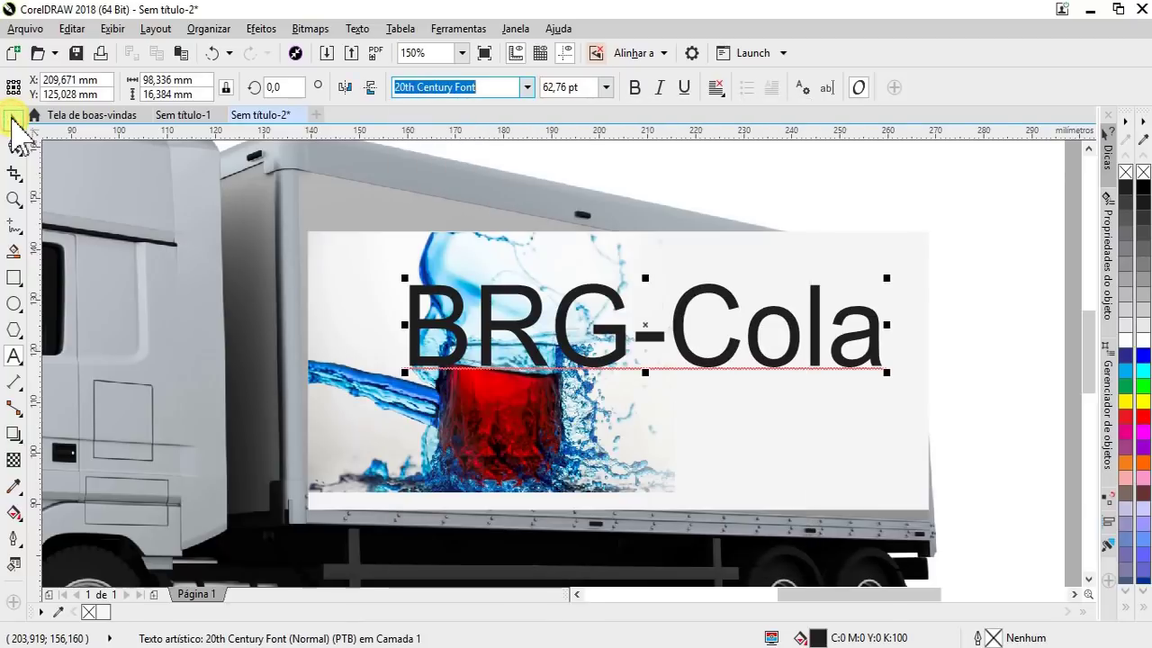
click(527, 86)
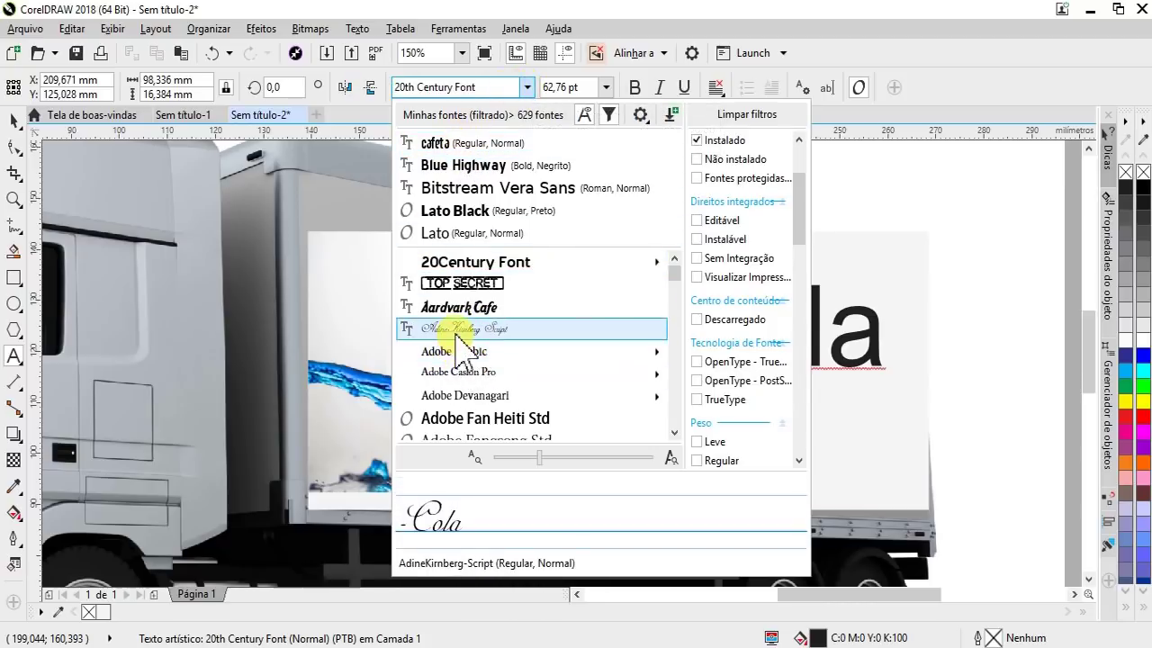
click(458, 334)
drag(790, 394, 887, 463)
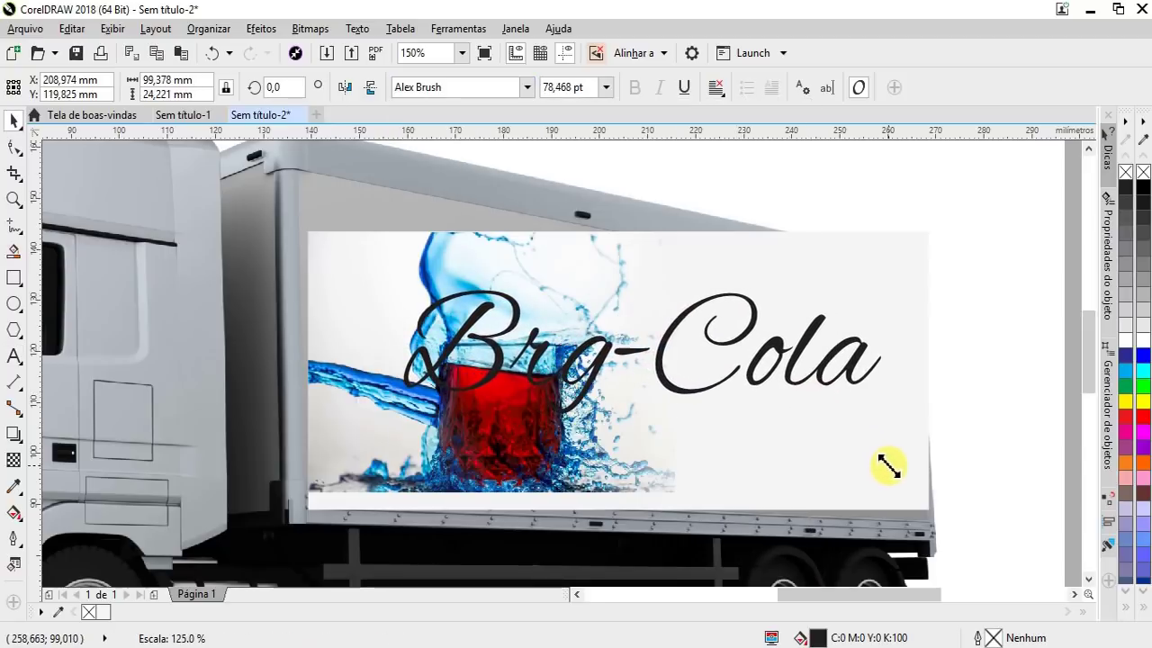
drag(397, 286, 380, 280)
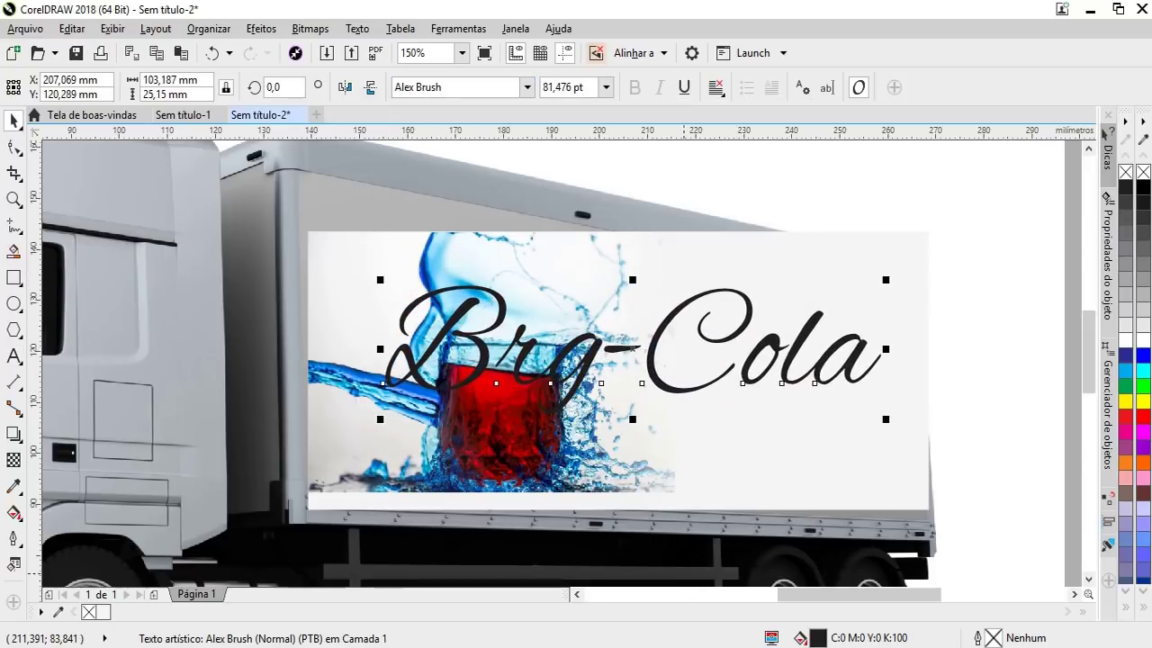
Fill Brg-Cola with rich black C100 M100 Y100 K100 and nudge it slightly down.
double_click(819, 637)
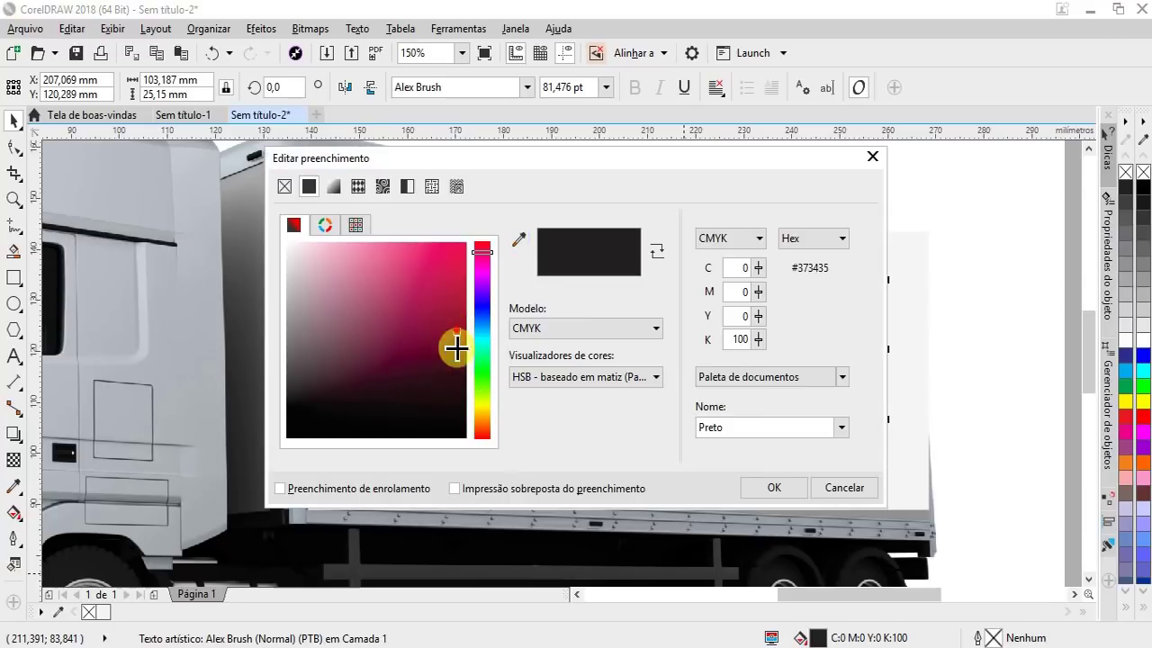
click(465, 422)
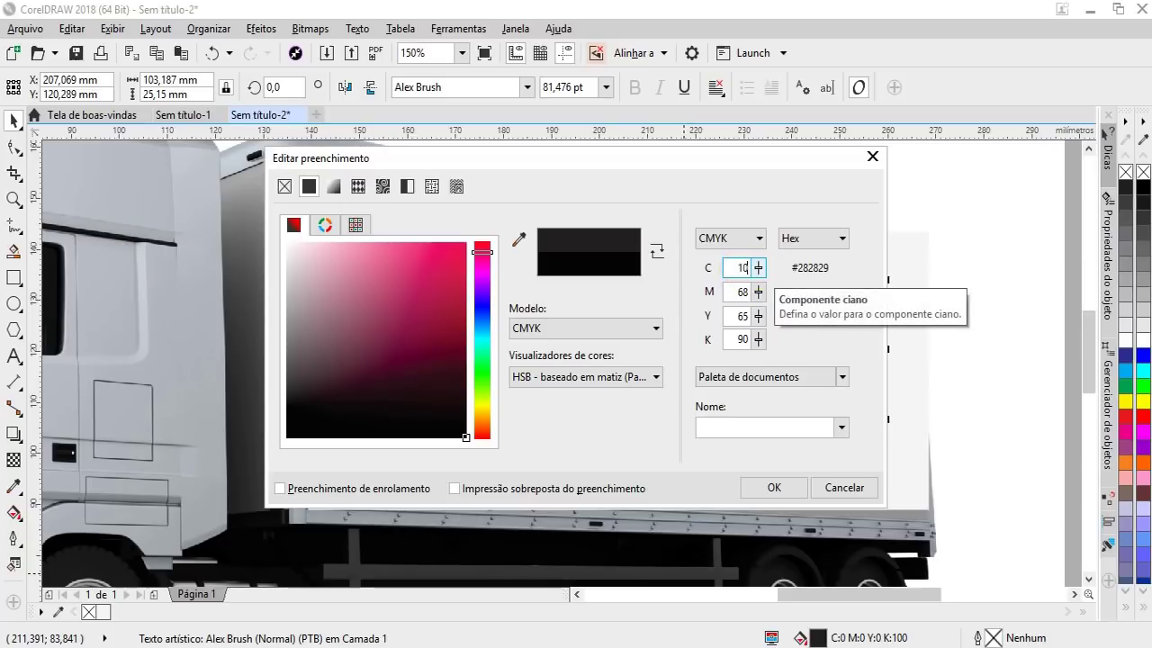
text(100)
click(738, 292)
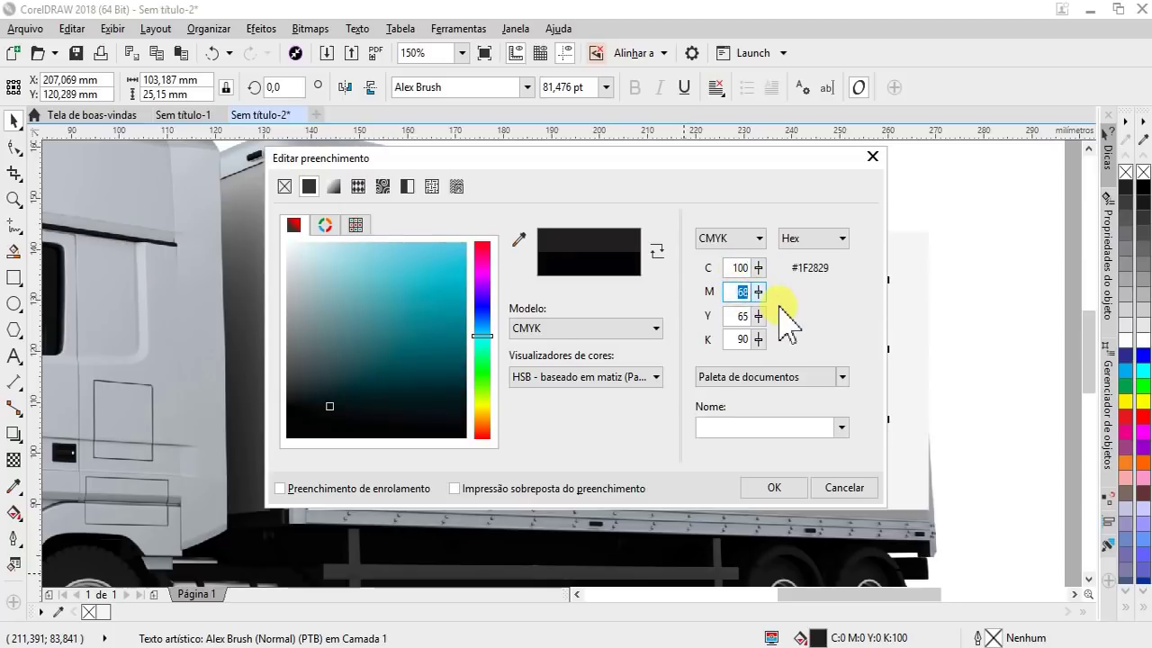
text(00)
key(Tab)
text(100)
key(Tab)
text(100)
click(774, 487)
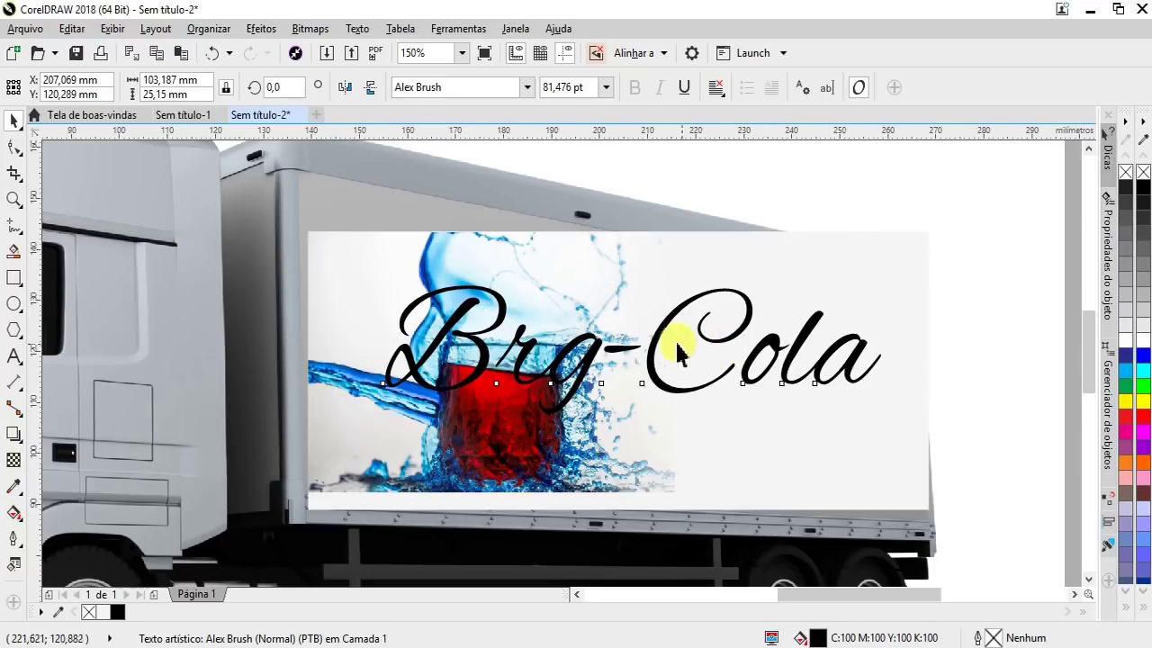
mouse_move(659, 348)
mouse_down()
mouse_move(658, 357)
mouse_move(660, 301)
mouse_move(666, 363)
mouse_up()
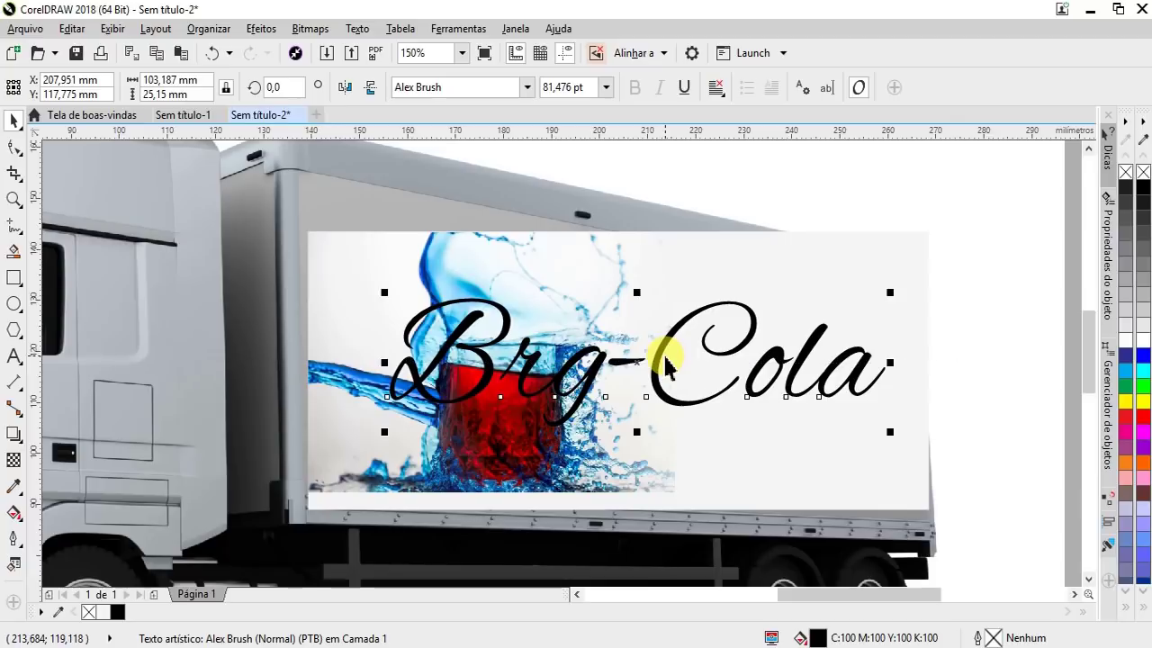
Review the View menu's snapping options and turn snapping off.
click(110, 29)
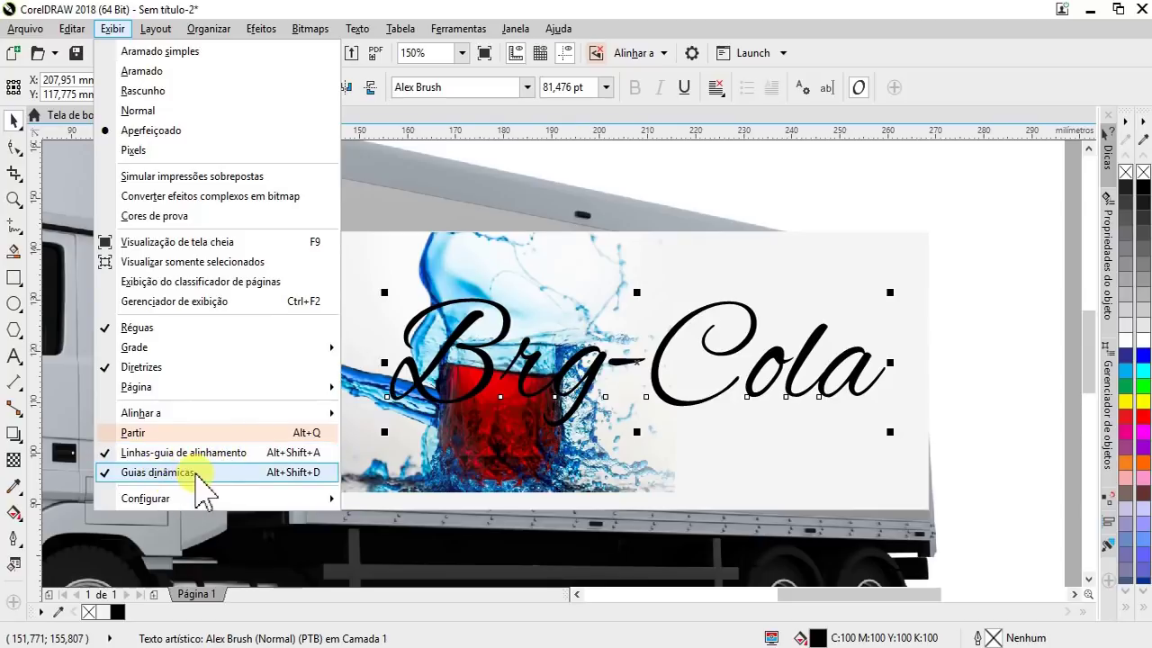
click(675, 55)
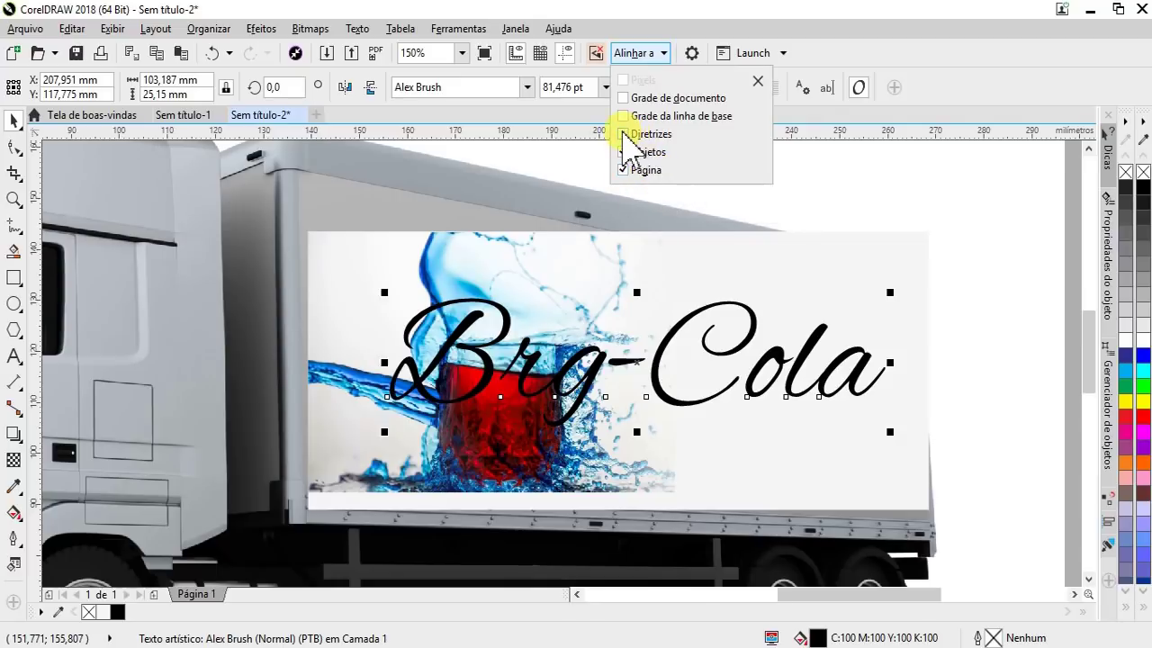
click(596, 52)
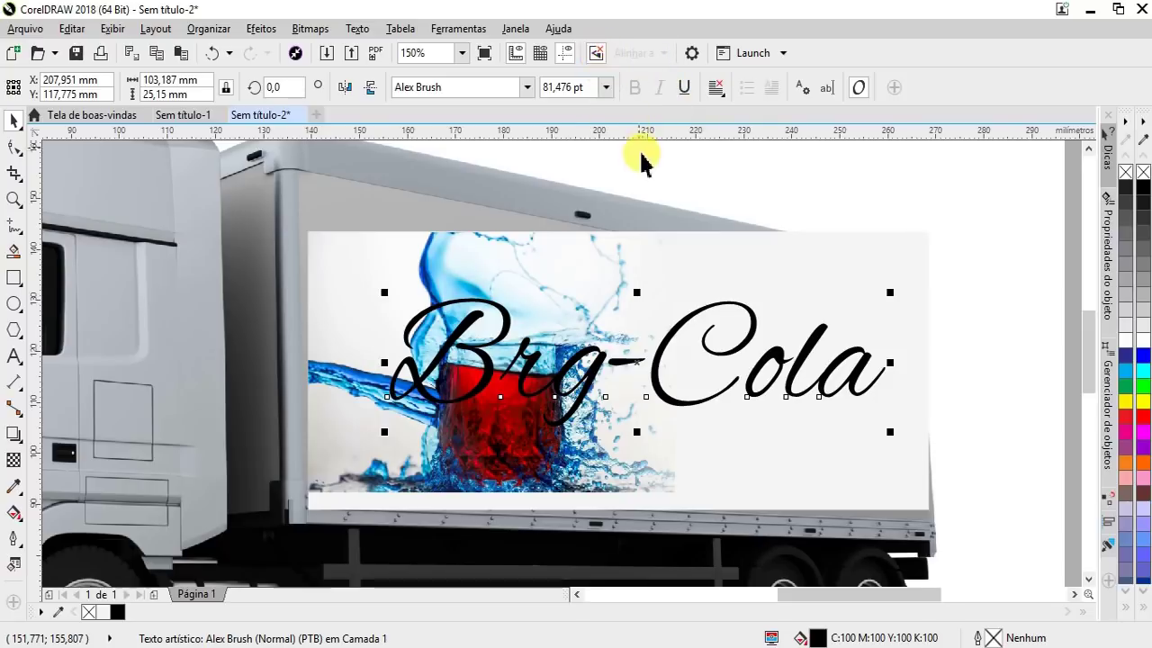
click(596, 54)
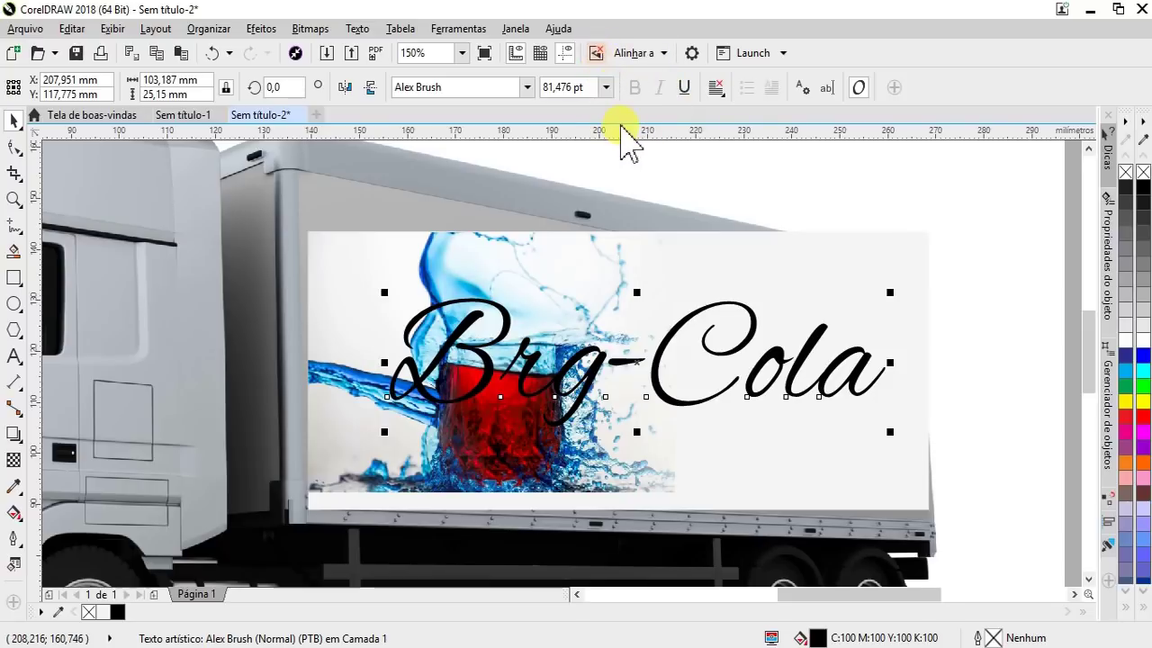
scroll(563, 324, down, 2)
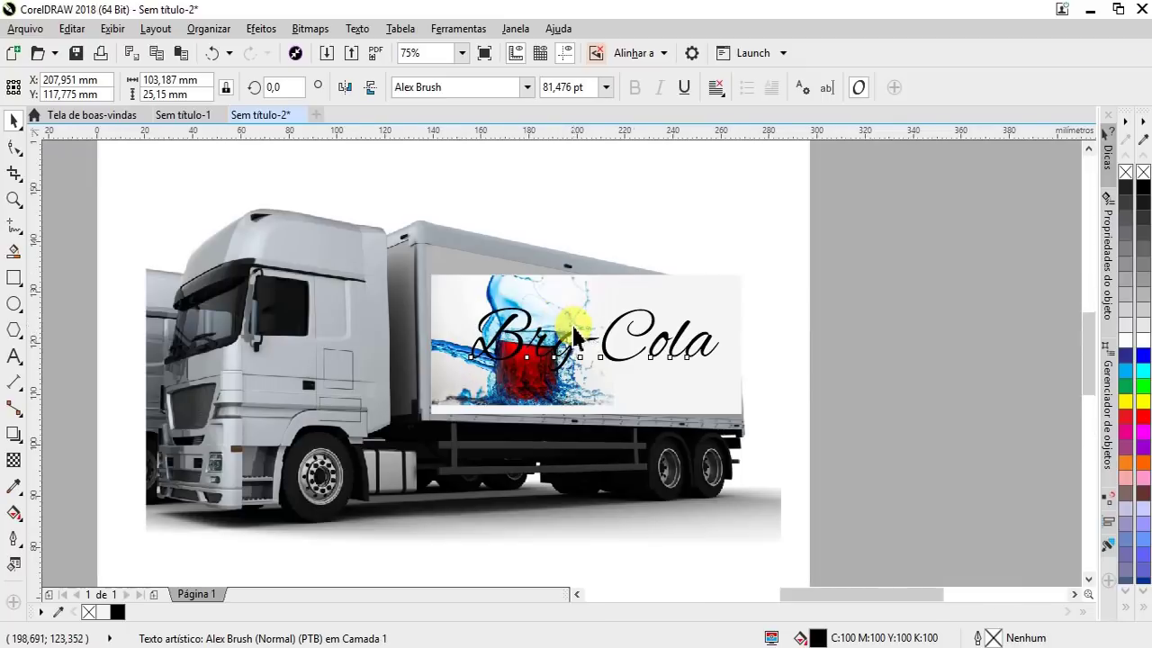
scroll(572, 331, up, 2)
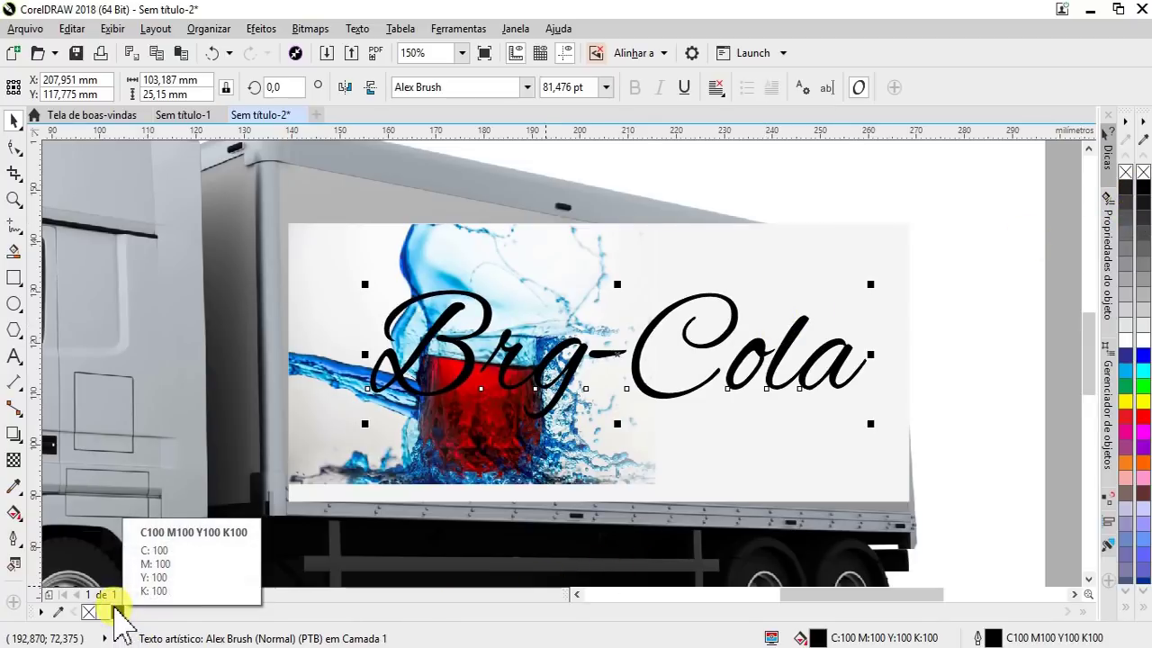
Give the Brg-Cola text a rich black C100 M100 Y100 K100 outline from the palette.
drag(117, 612, 670, 347)
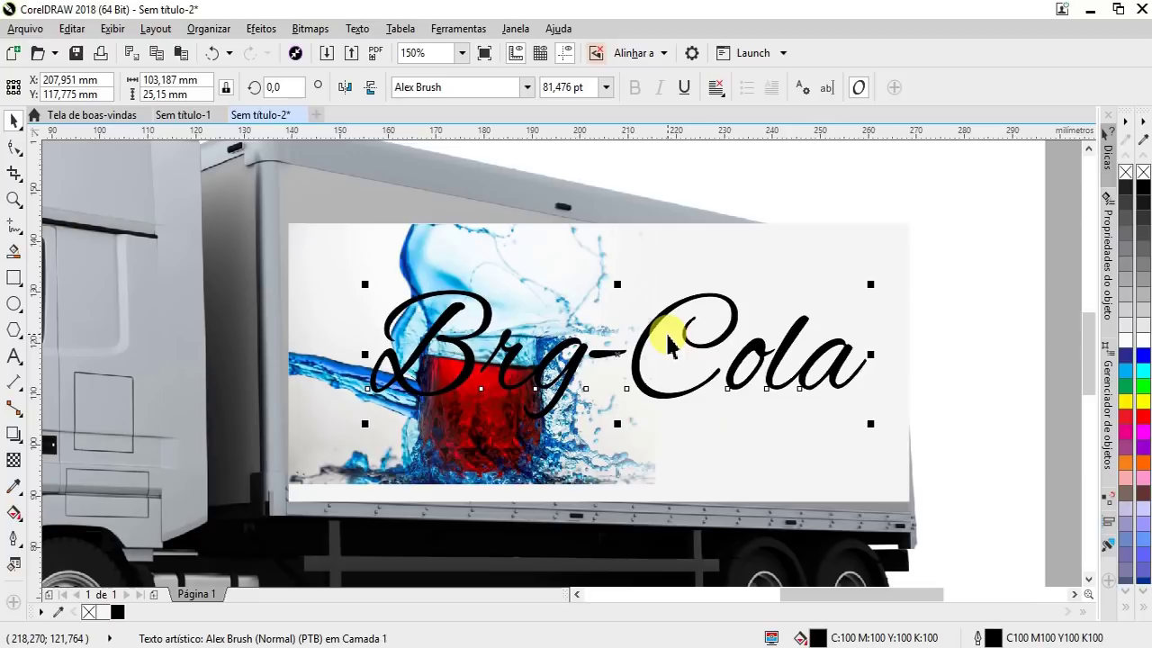
key(Escape)
scroll(570, 291, down, 1)
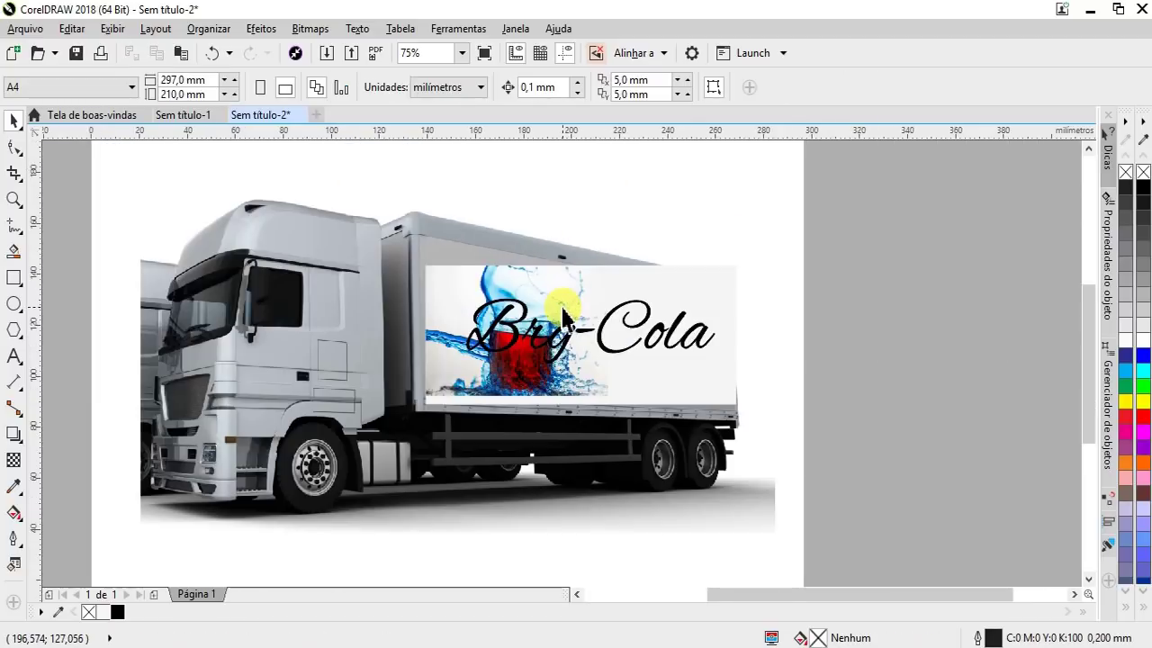
scroll(563, 315, up, 1)
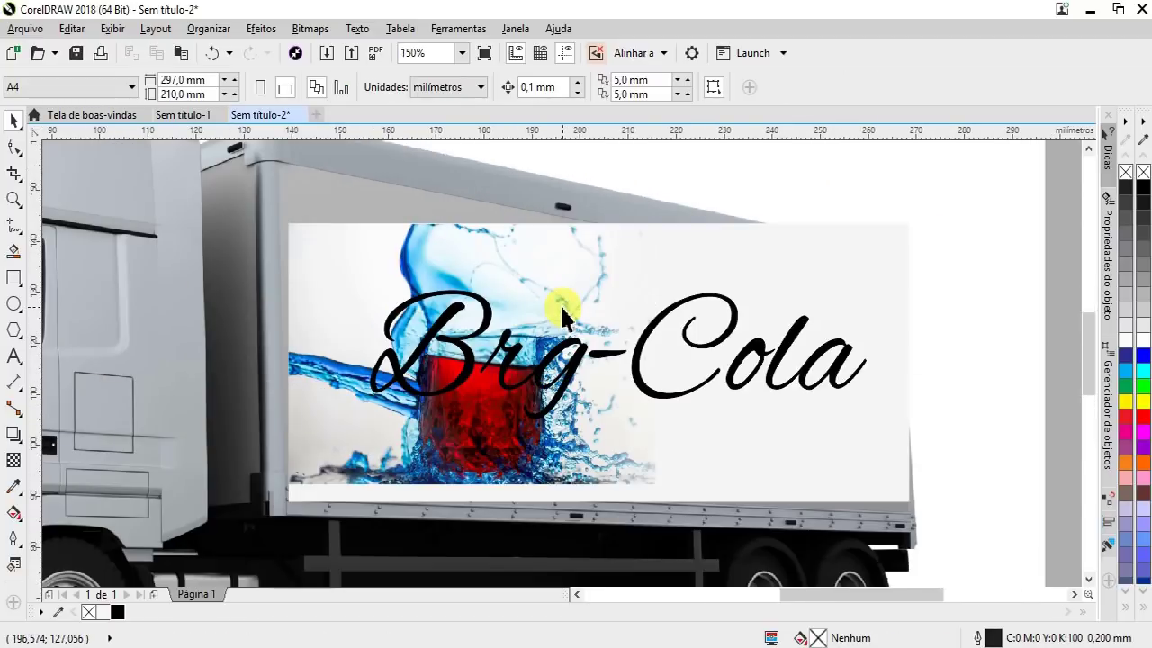
click(988, 189)
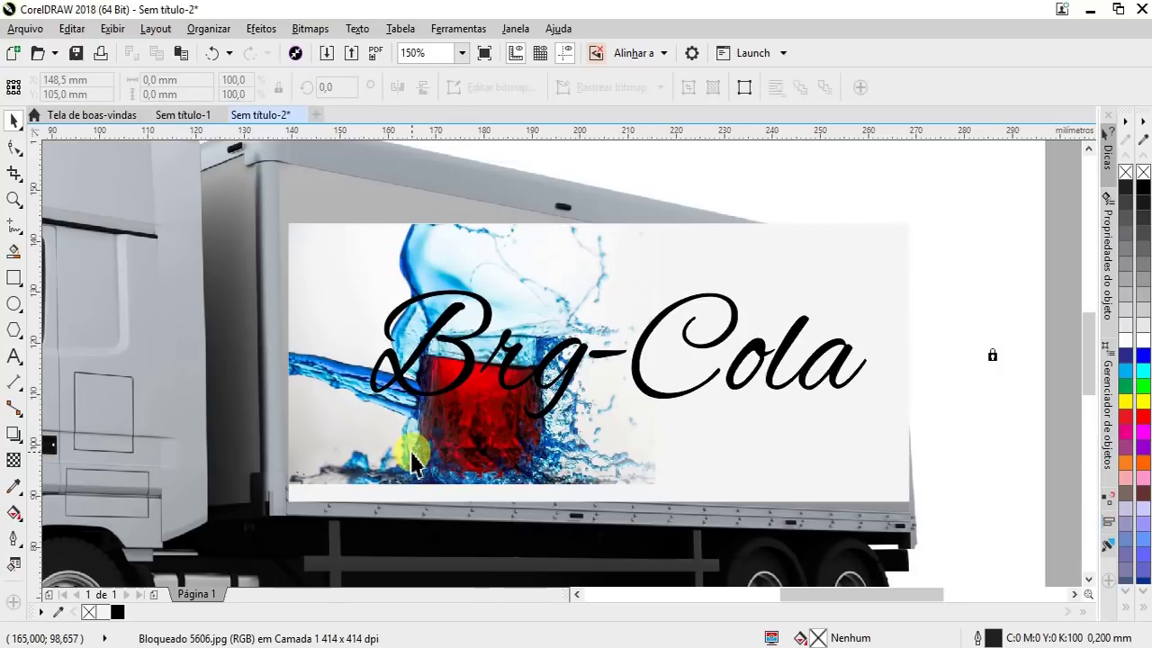
Group the white panel, splash photo and Brg-Cola text into one 3-object group, then deselect it.
scroll(509, 359, down, 1)
scroll(720, 266, down, 1)
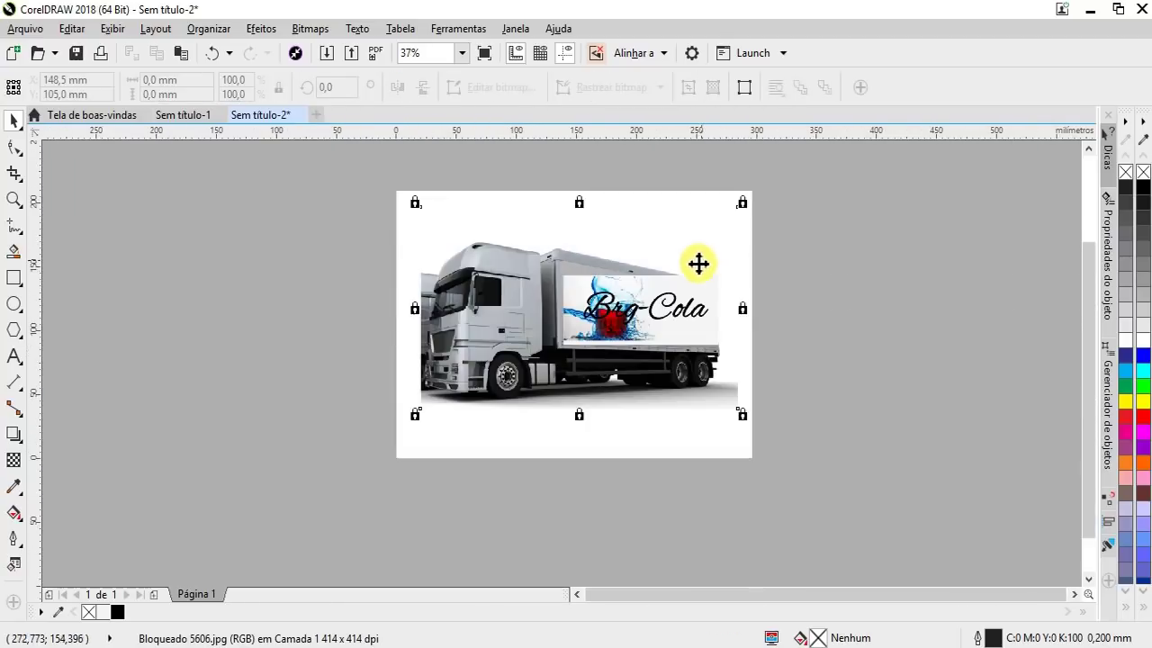
drag(829, 231, 537, 382)
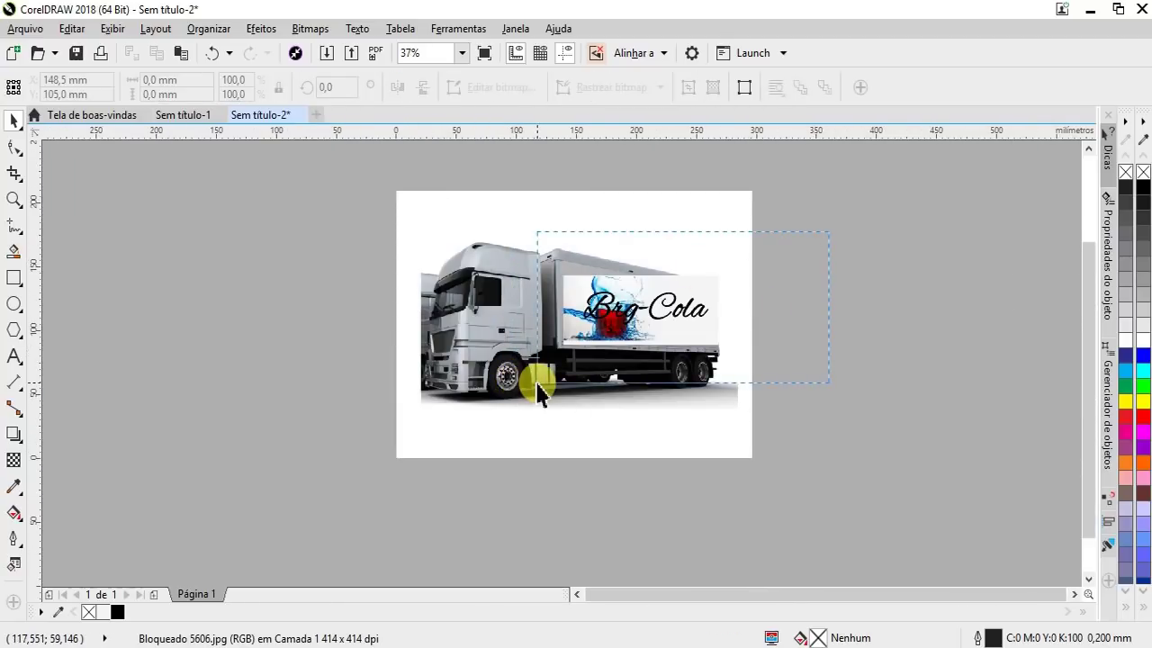
scroll(621, 302, up, 1)
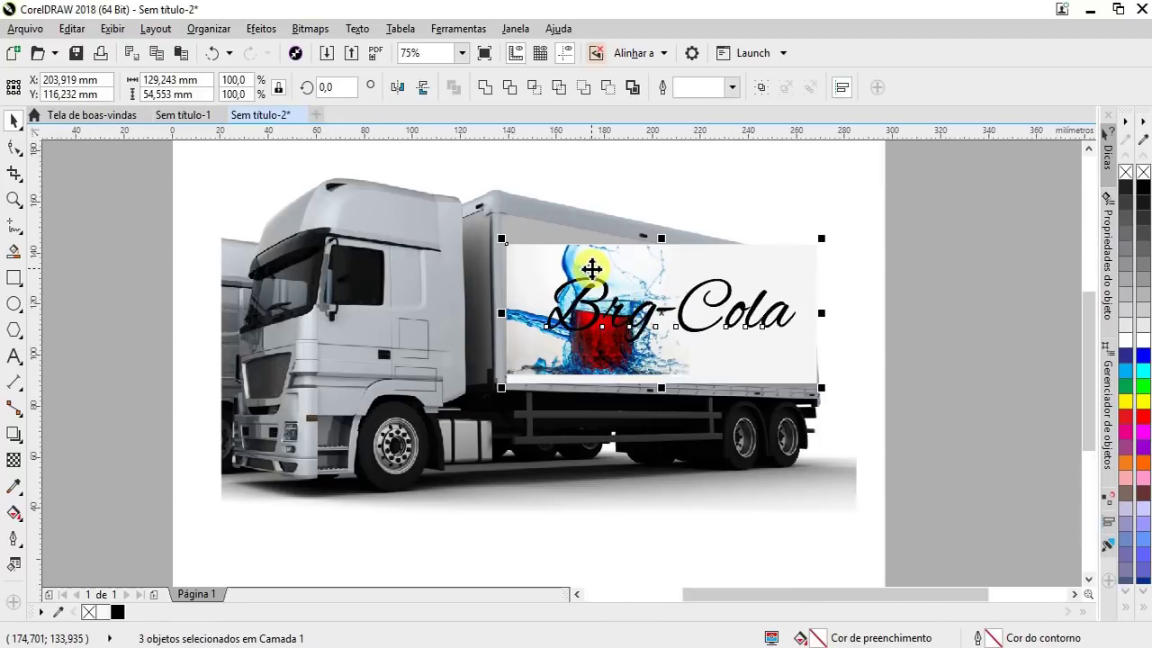
right_click(592, 268)
click(646, 320)
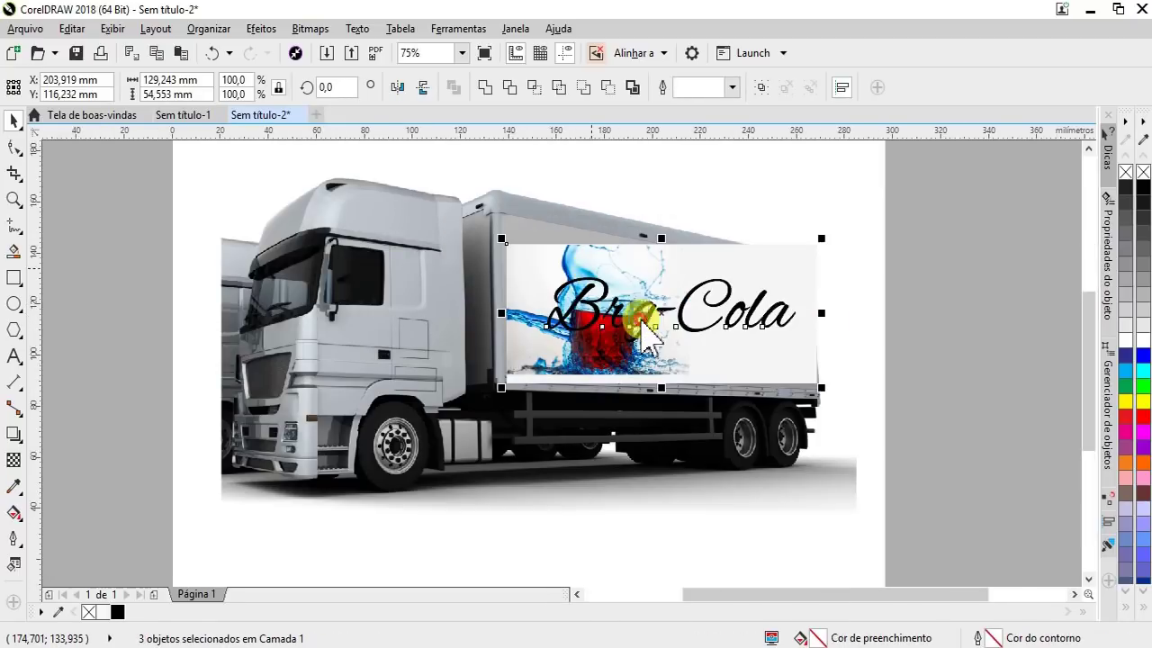
click(908, 436)
scroll(766, 301, down, 1)
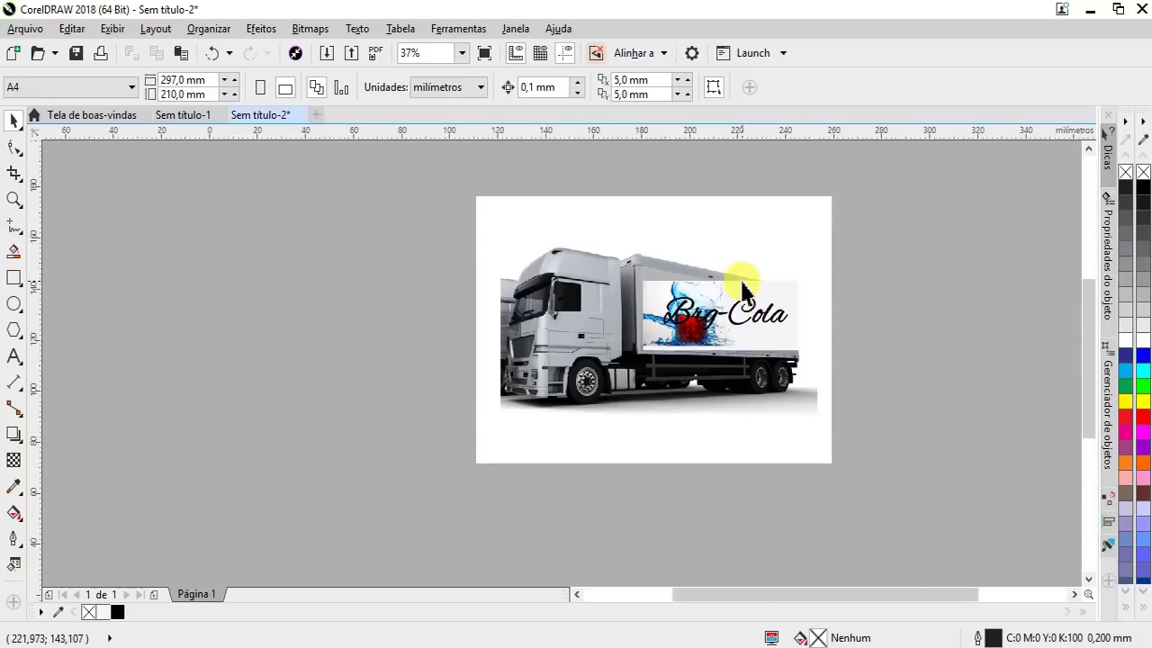
scroll(743, 290, up, 1)
Apply a perspective effect to the Brg-Cola banner group.
click(760, 293)
click(257, 29)
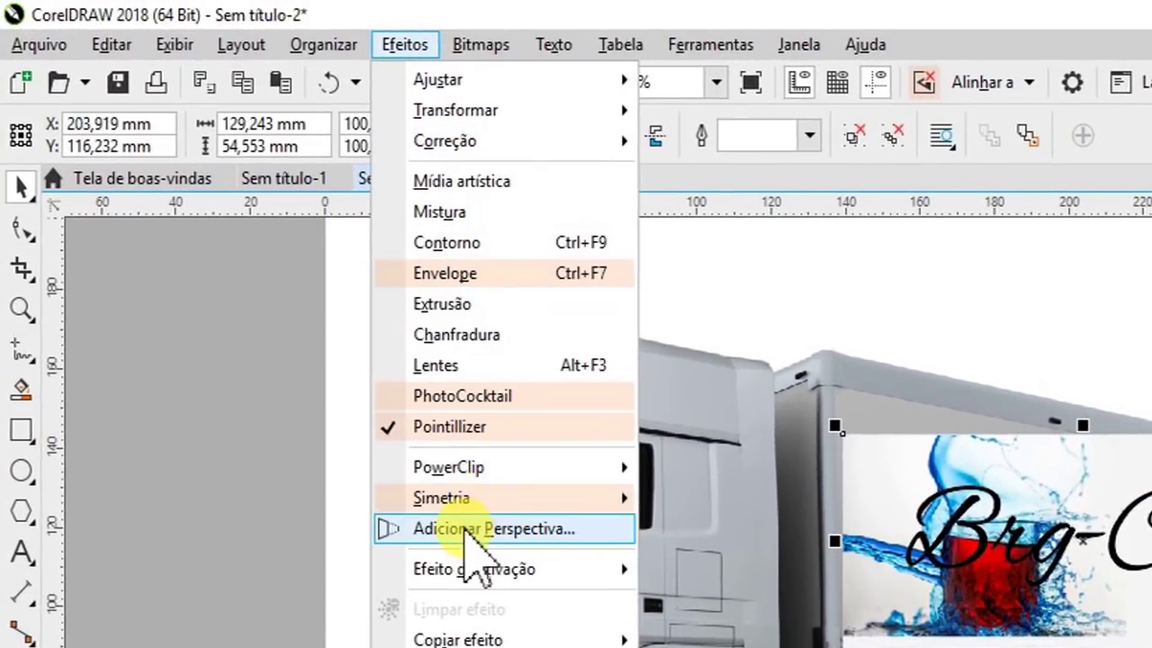
click(295, 341)
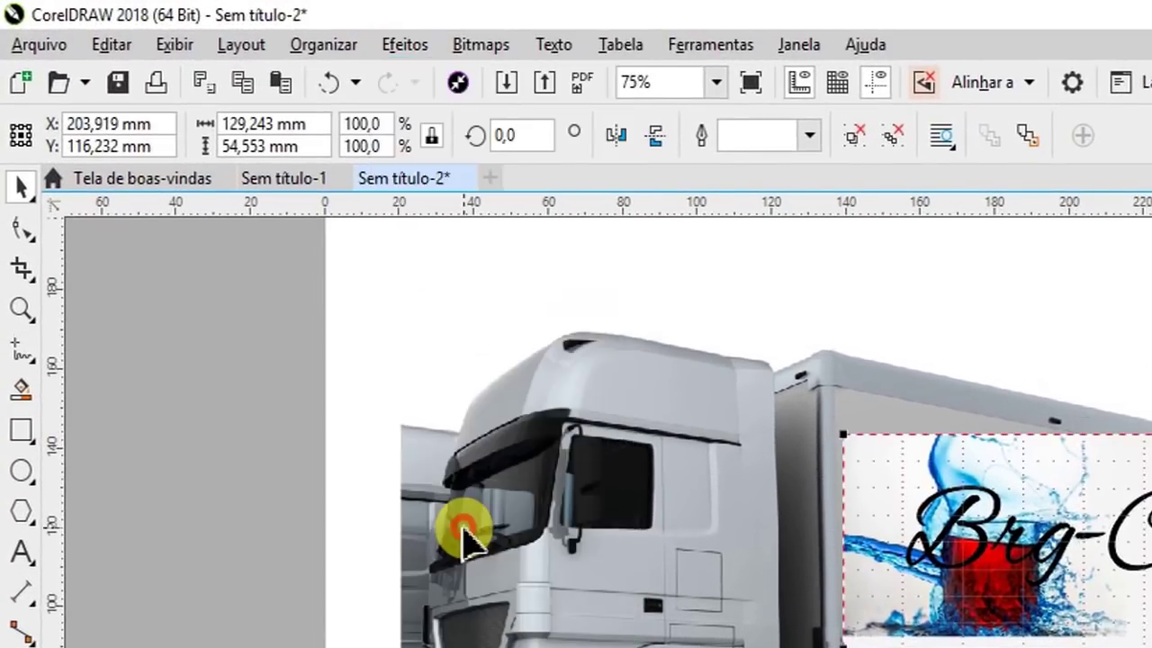
scroll(853, 441, up, 1)
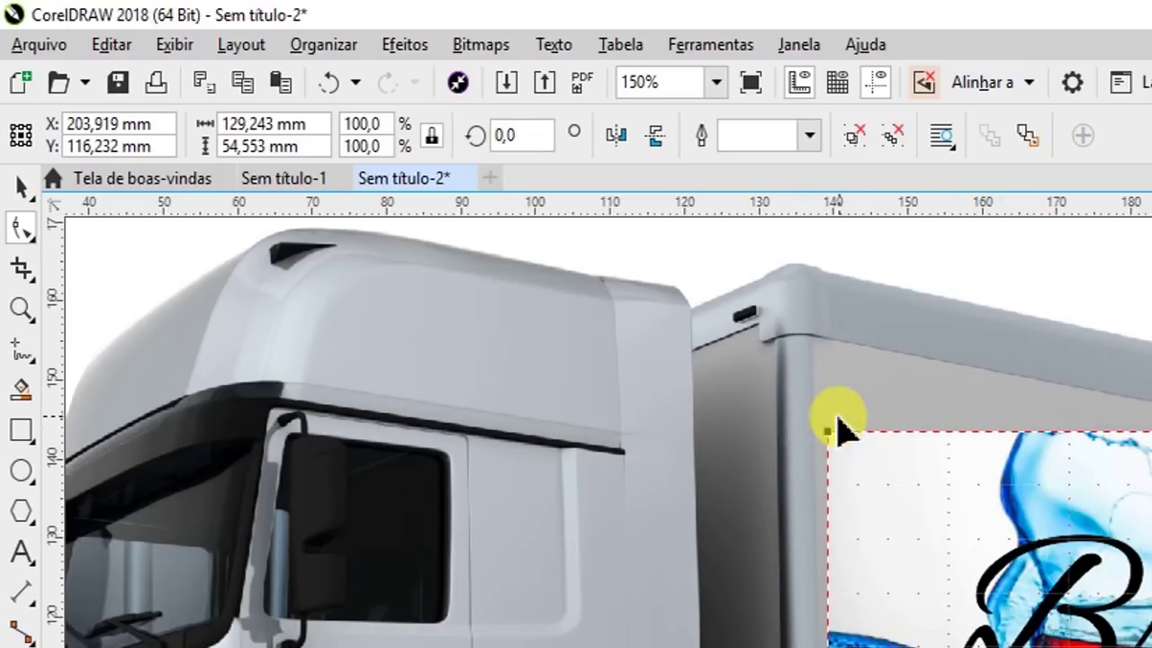
scroll(837, 431, down, 1)
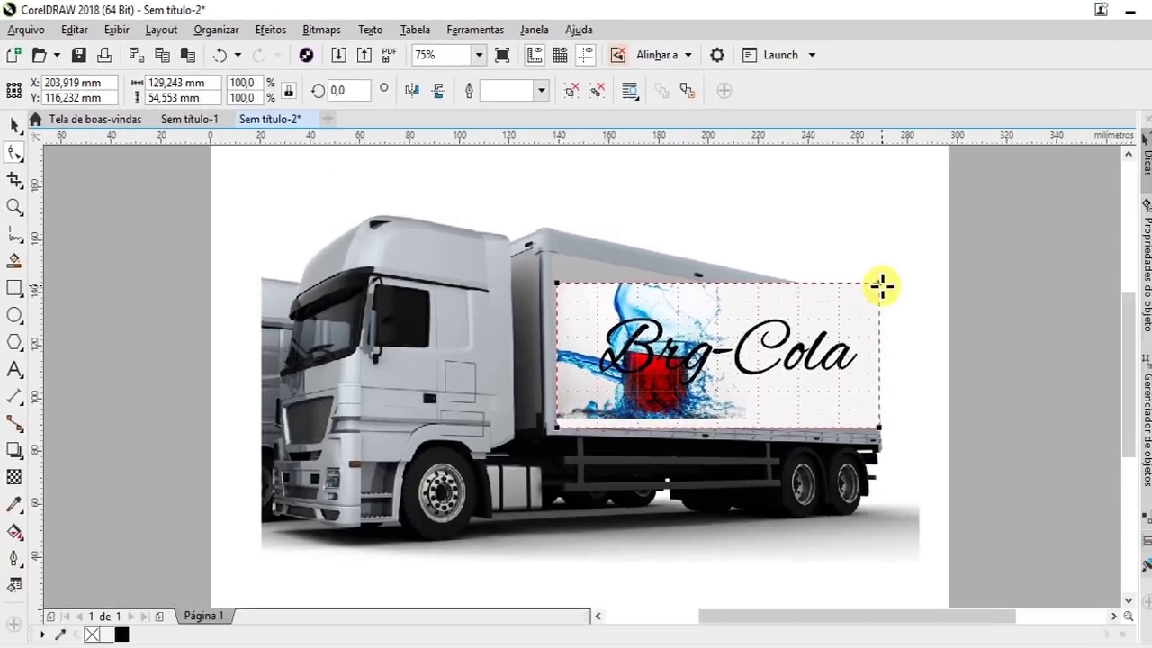
Fit the banner's top-right perspective corner to the cargo box's outer corner.
drag(846, 264, 818, 305)
scroll(850, 291, up, 1)
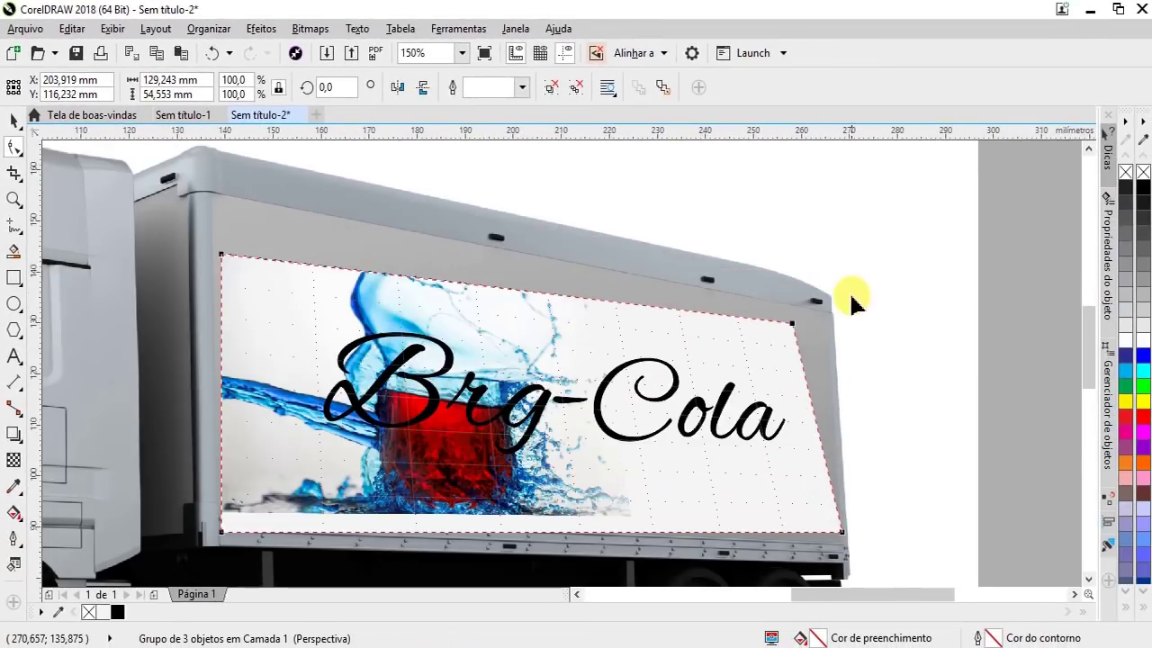
scroll(890, 373, up, 1)
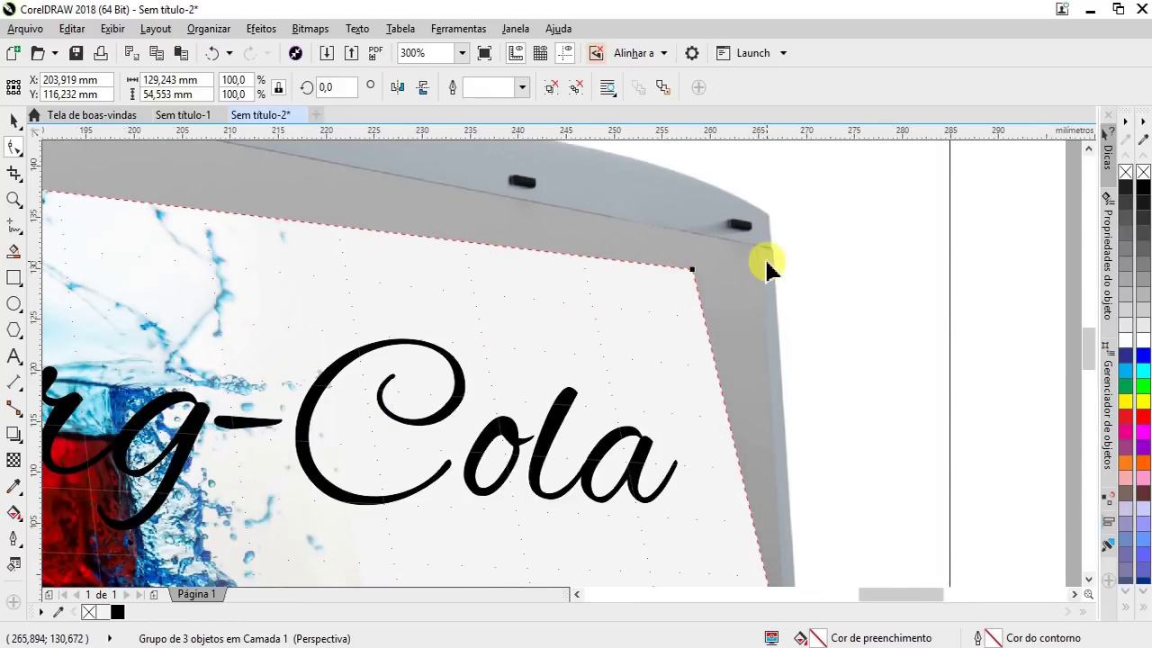
scroll(765, 261, up, 1)
scroll(605, 302, down, 1)
scroll(689, 275, up, 1)
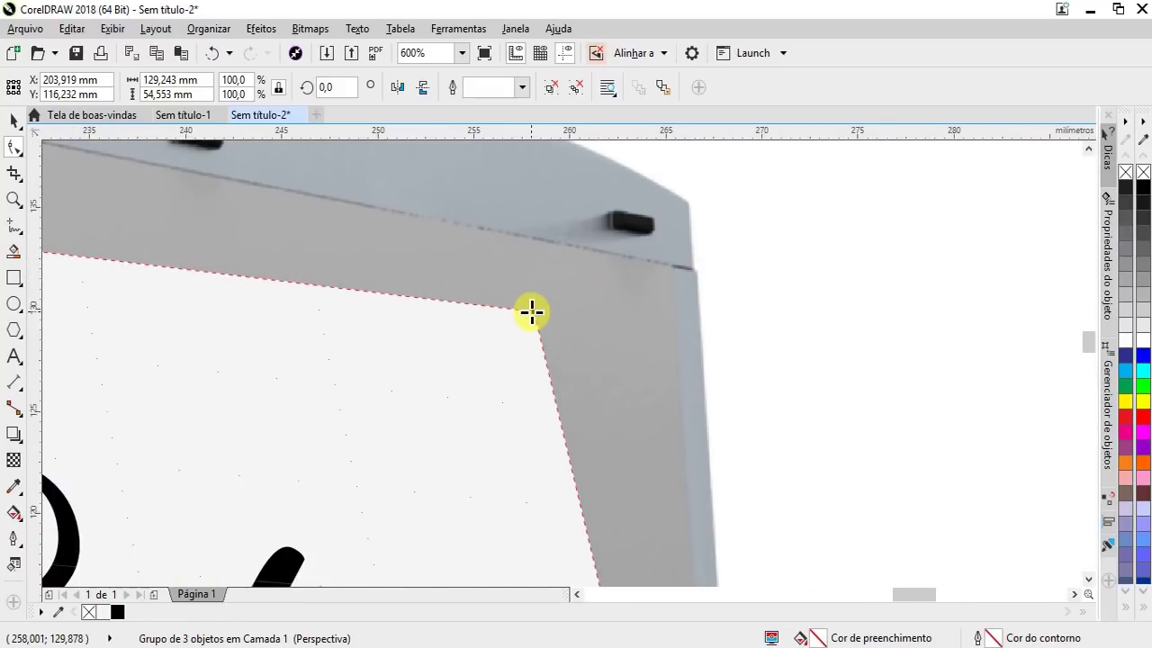
drag(531, 312, 675, 274)
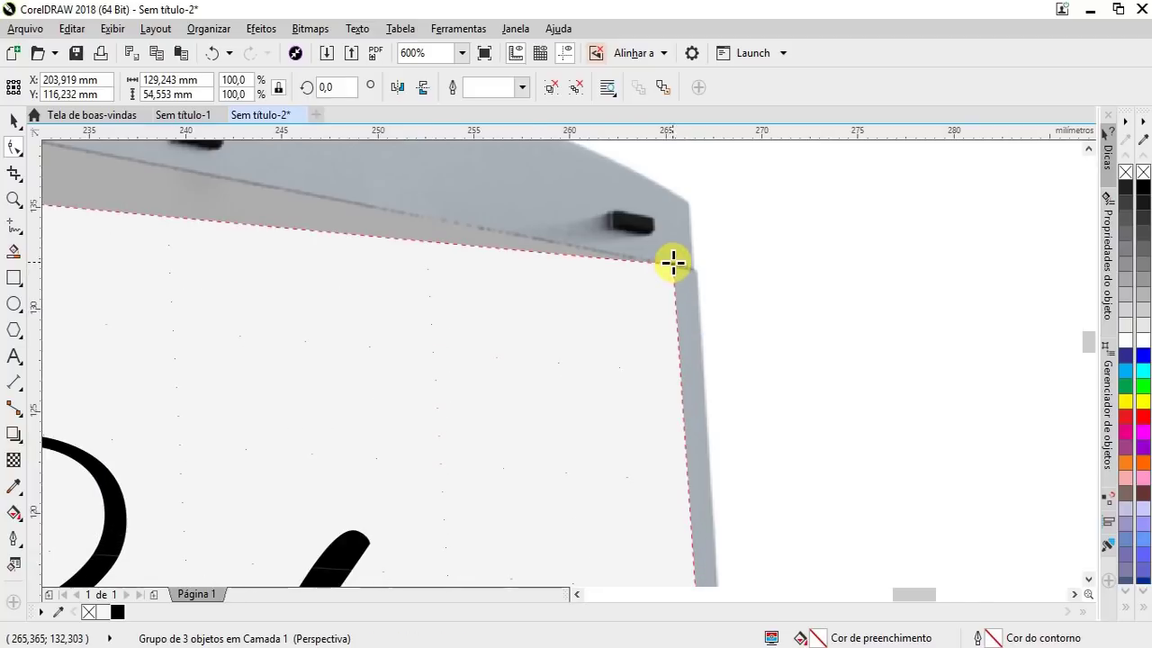
scroll(672, 263, down, 2)
scroll(670, 545, up, 2)
scroll(670, 544, up, 2)
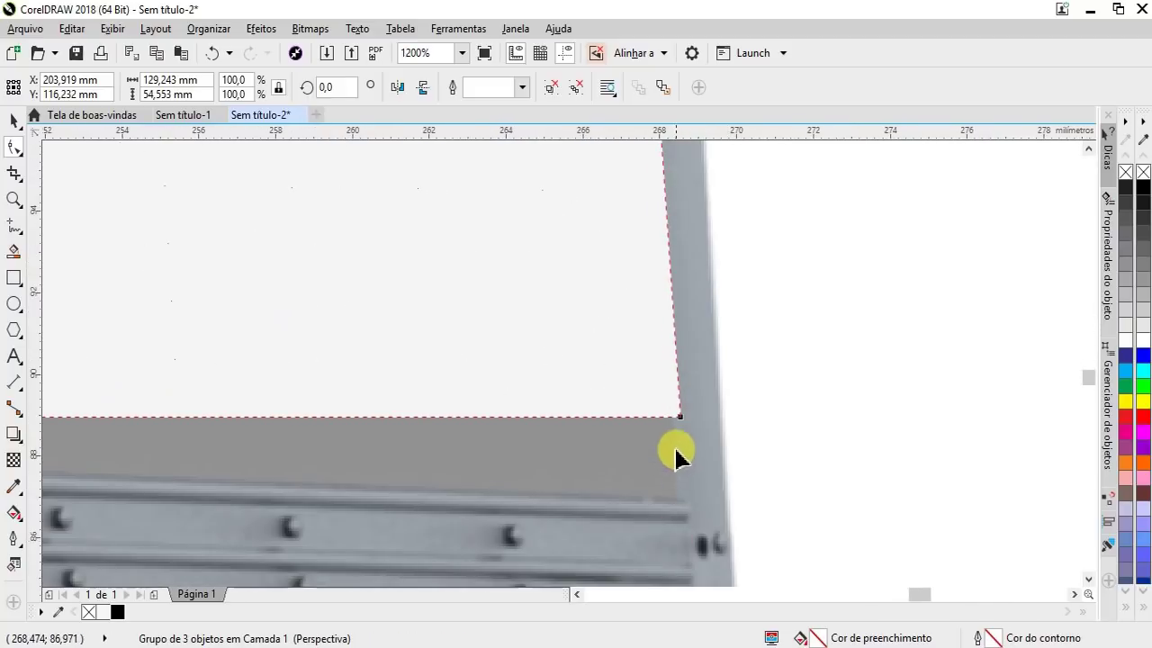
Move the lower-right, upper-left and lower-left perspective corners onto the cargo box corners.
drag(680, 417, 681, 501)
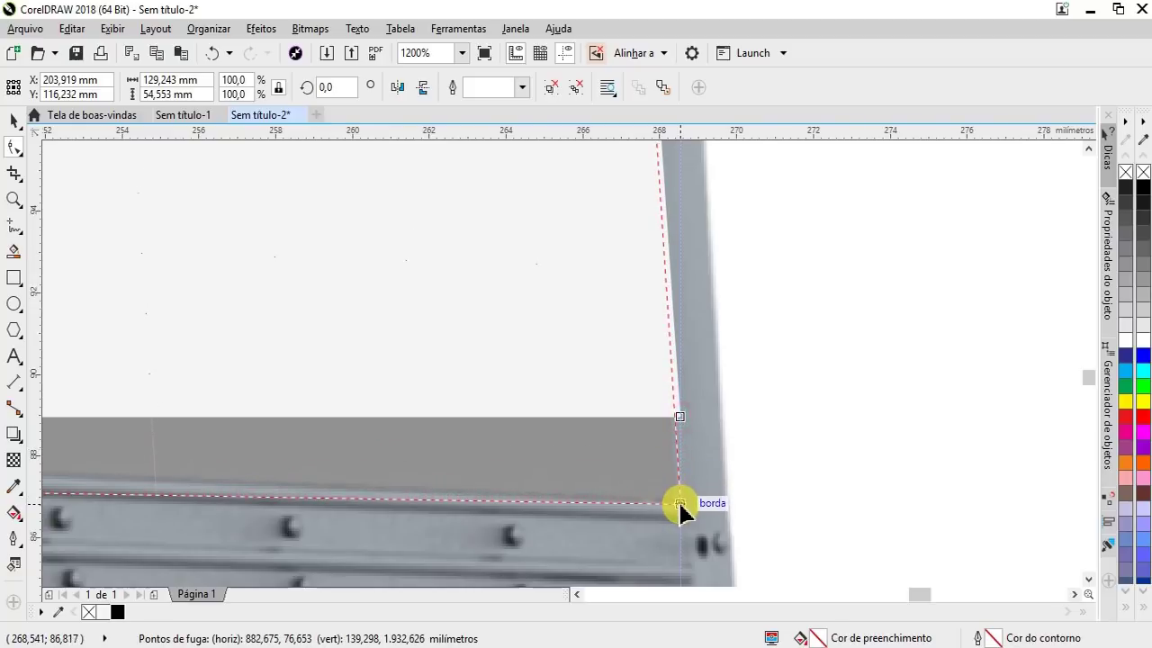
scroll(714, 450, down, 4)
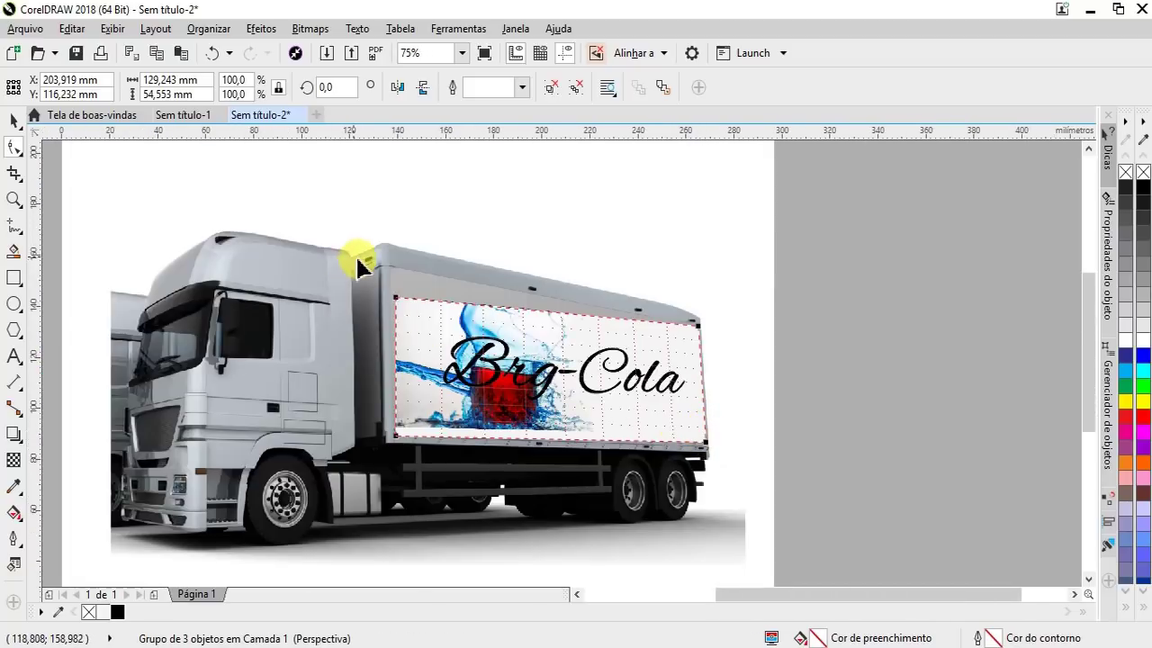
scroll(360, 261, up, 2)
drag(498, 410, 479, 290)
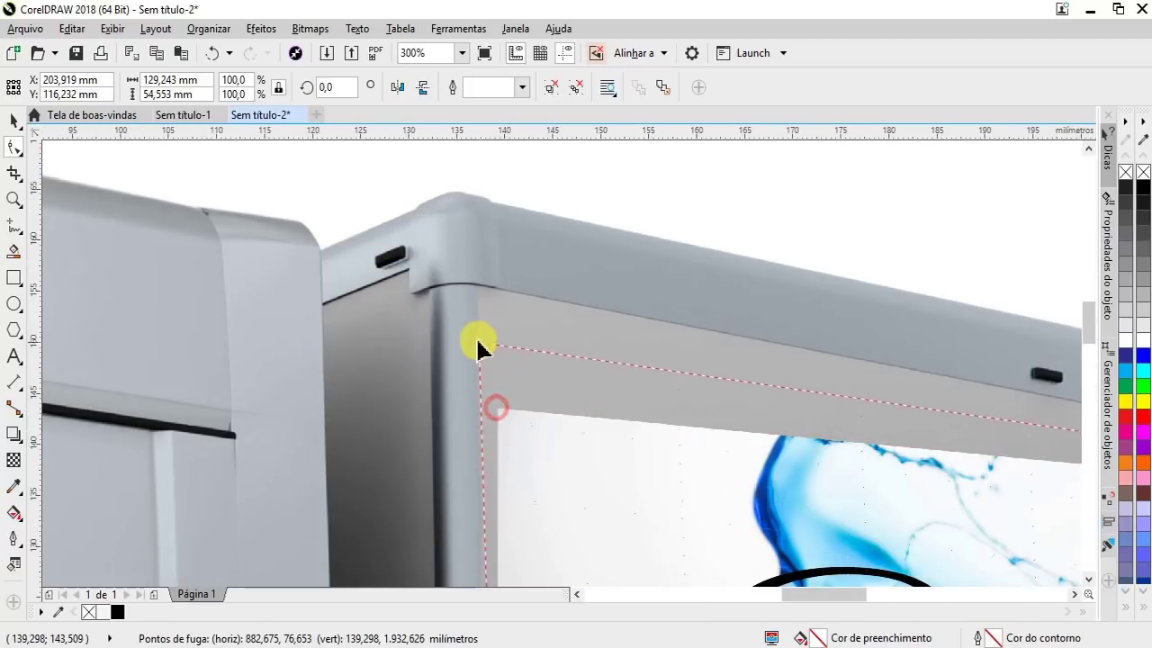
scroll(476, 306, down, 3)
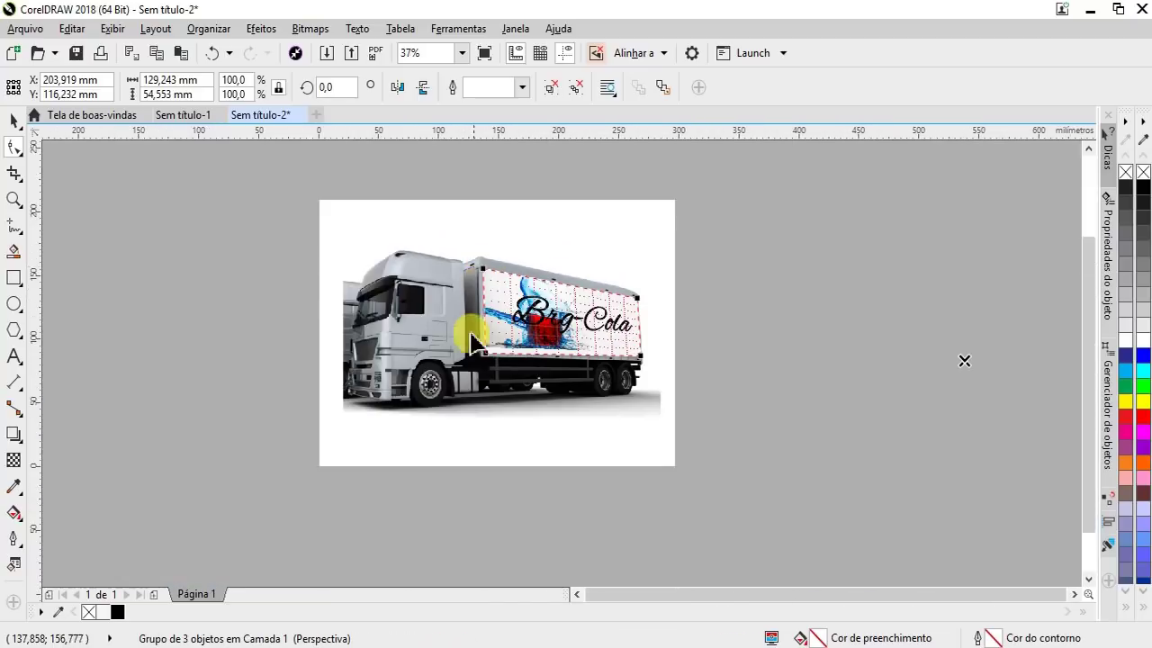
scroll(473, 342, up, 2)
scroll(517, 369, up, 2)
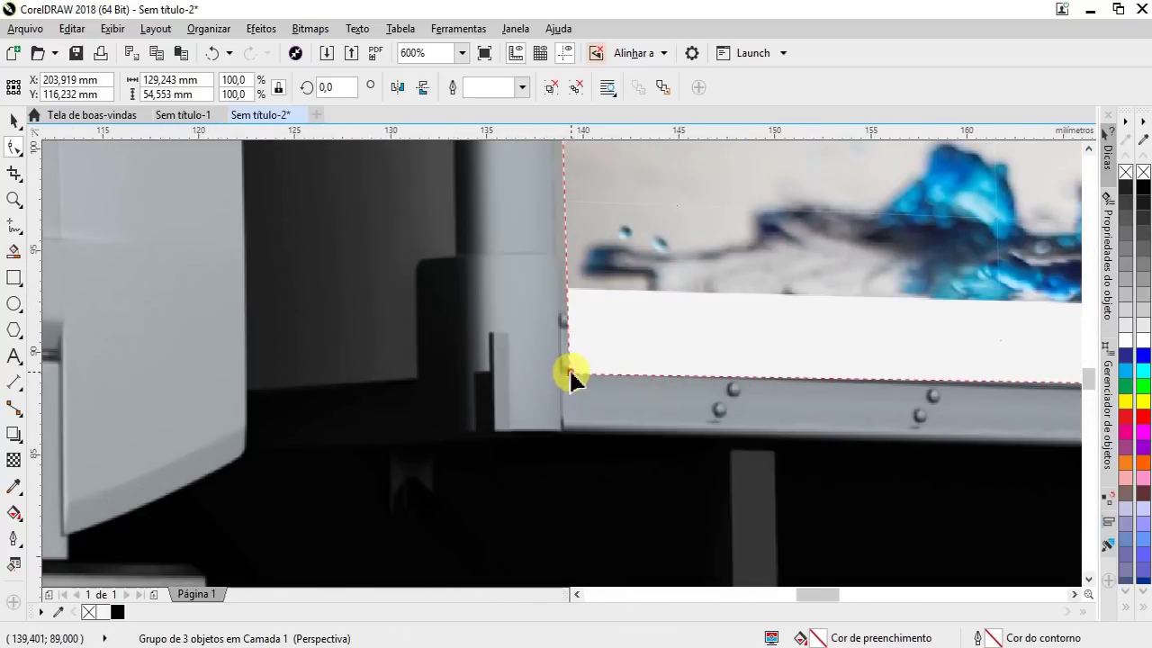
mouse_move(569, 375)
mouse_down()
mouse_move(587, 276)
mouse_move(558, 315)
mouse_up()
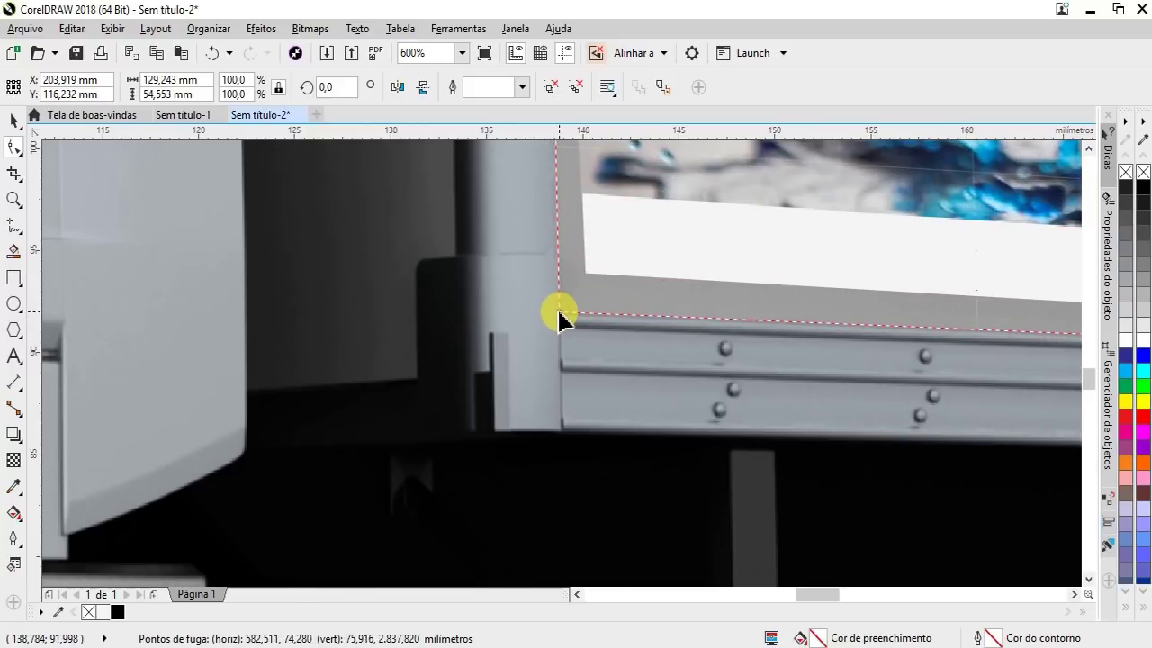
scroll(506, 315, down, 2)
scroll(507, 319, down, 3)
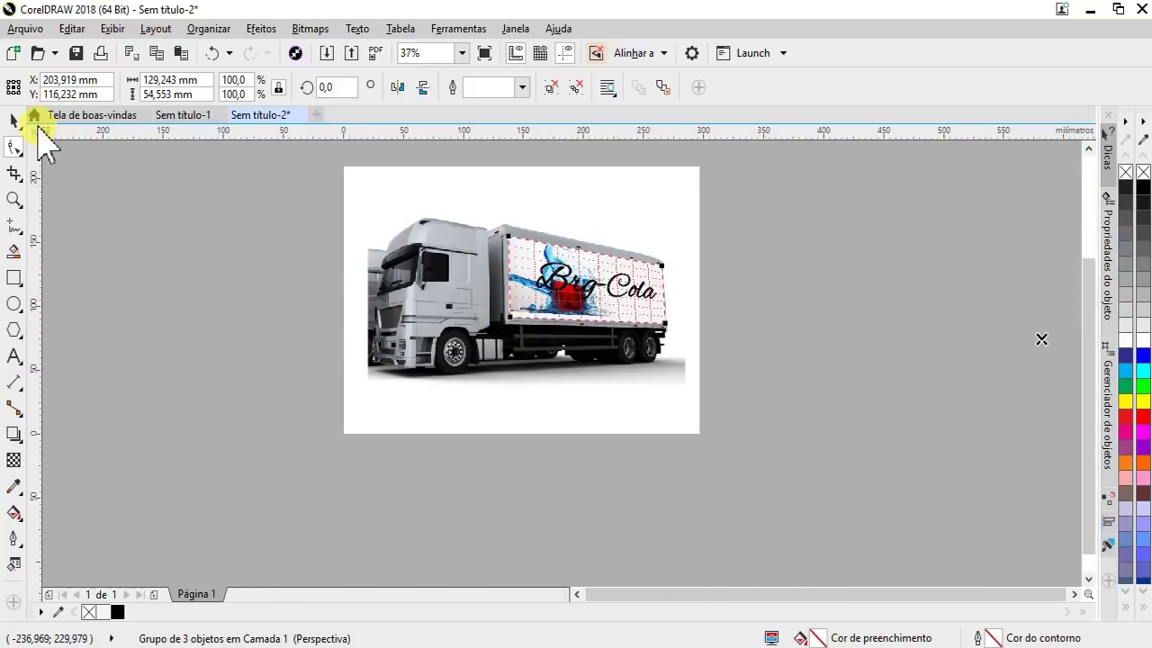
Leave perspective editing with the Pick tool and deselect the Brg-Cola truck artwork.
click(16, 120)
scroll(653, 267, up, 1)
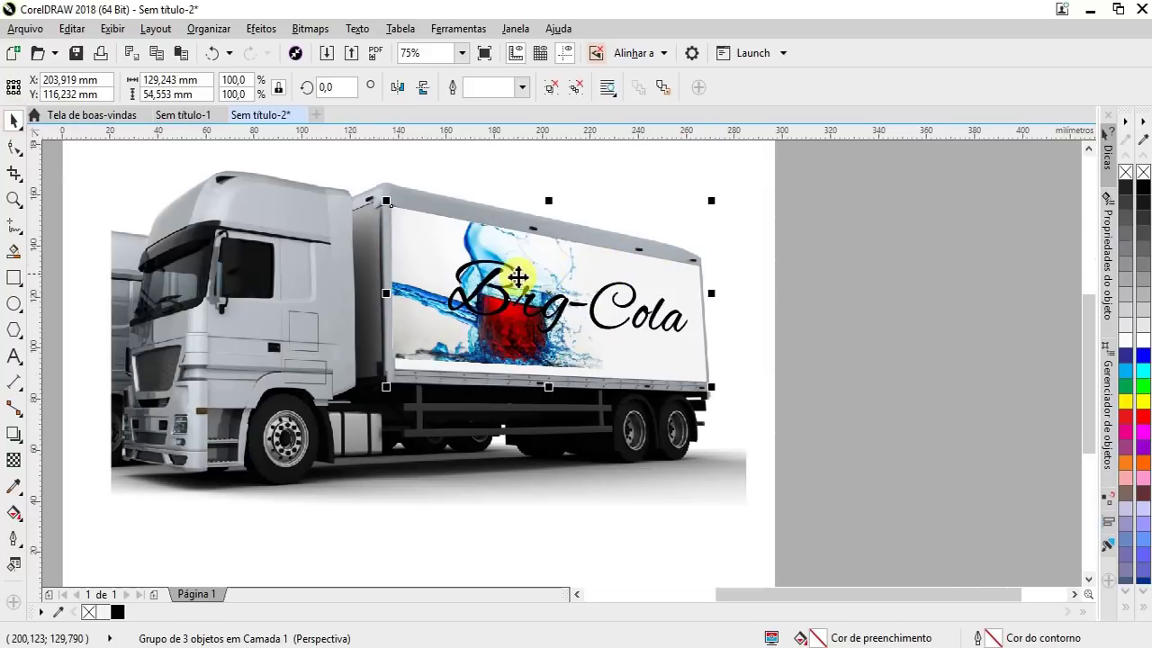
scroll(436, 308, down, 1)
scroll(509, 285, up, 1)
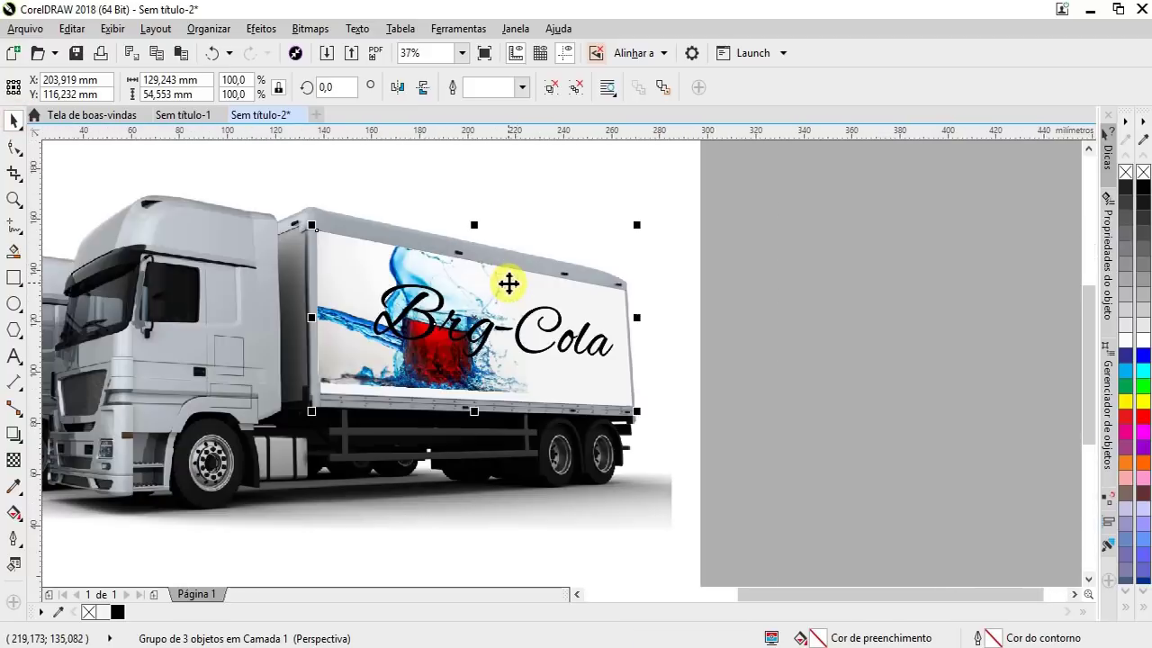
click(791, 385)
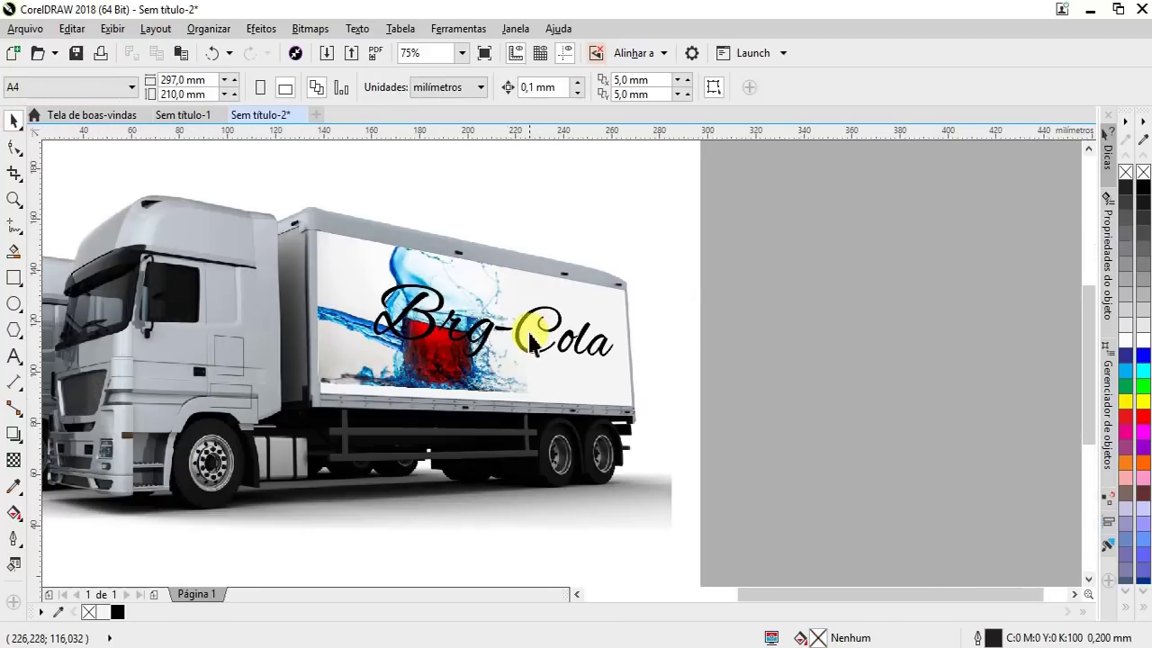
scroll(491, 324, down, 1)
scroll(450, 317, up, 1)
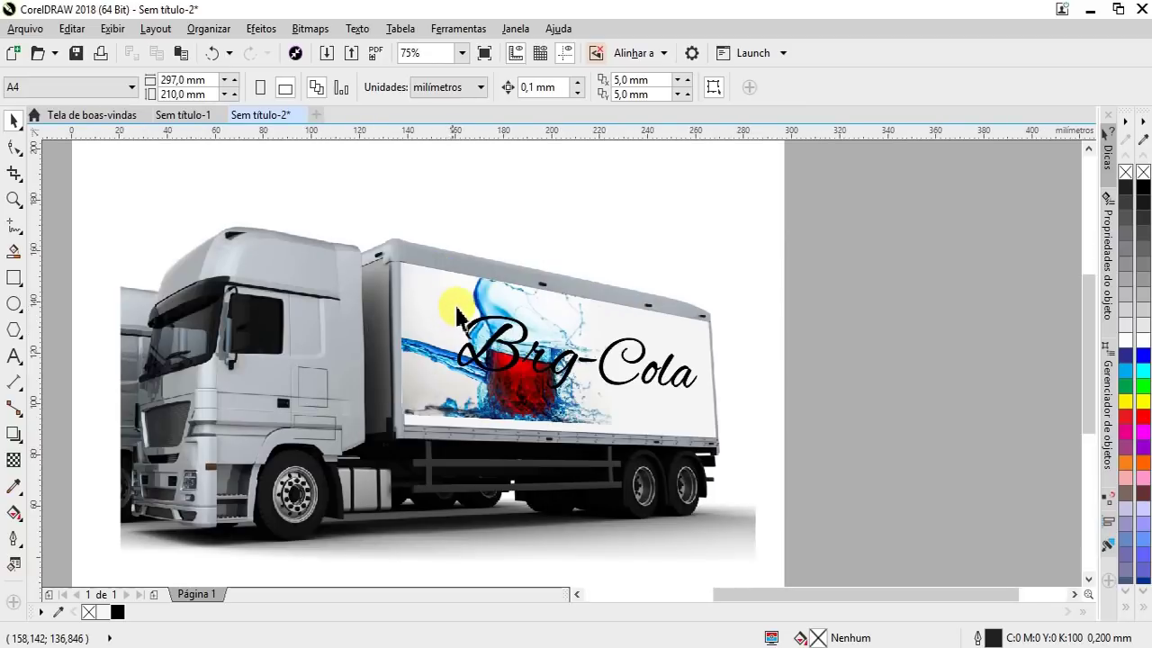
scroll(458, 310, down, 1)
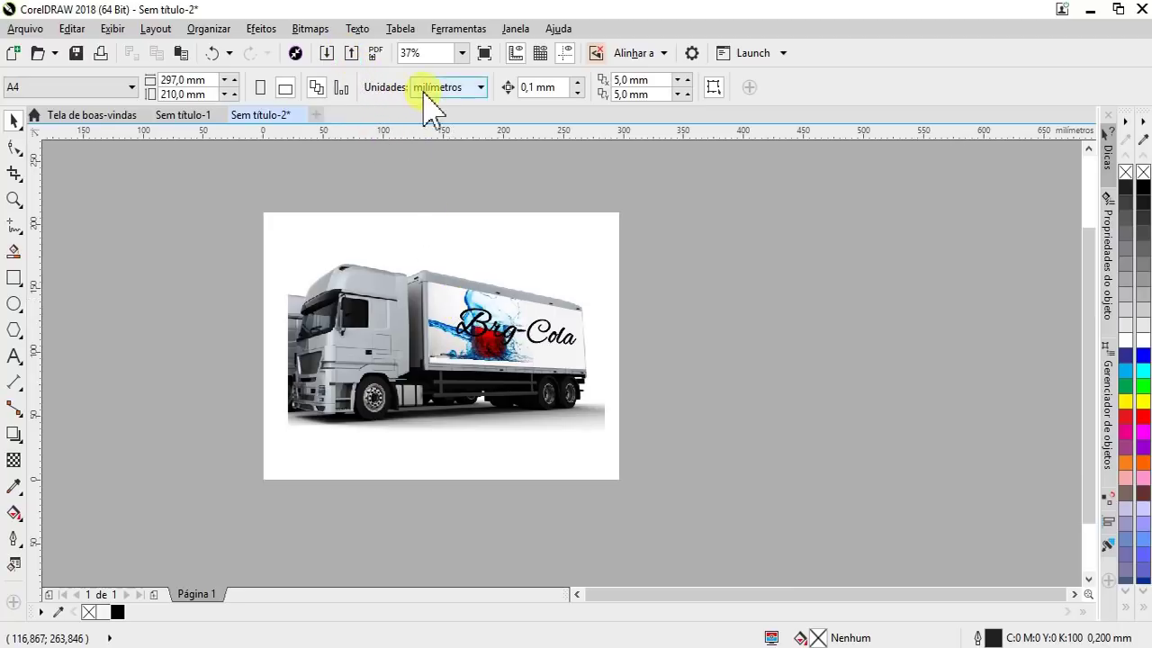
Create a new A4 document in landscape orientation.
click(316, 115)
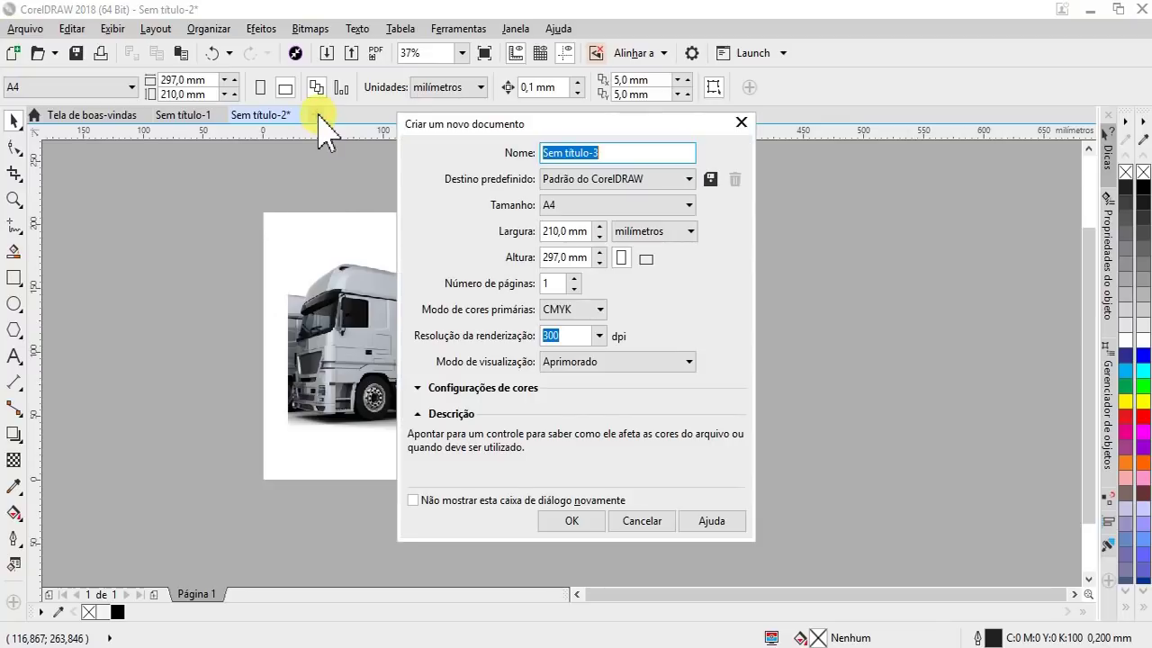
key(Return)
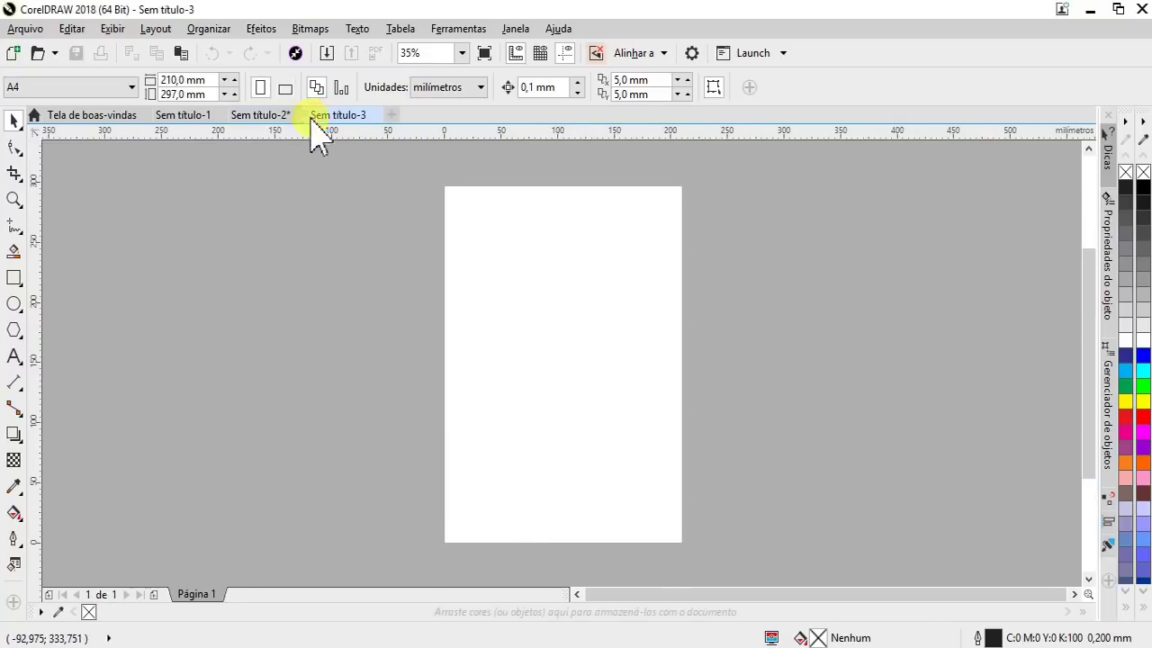
click(285, 88)
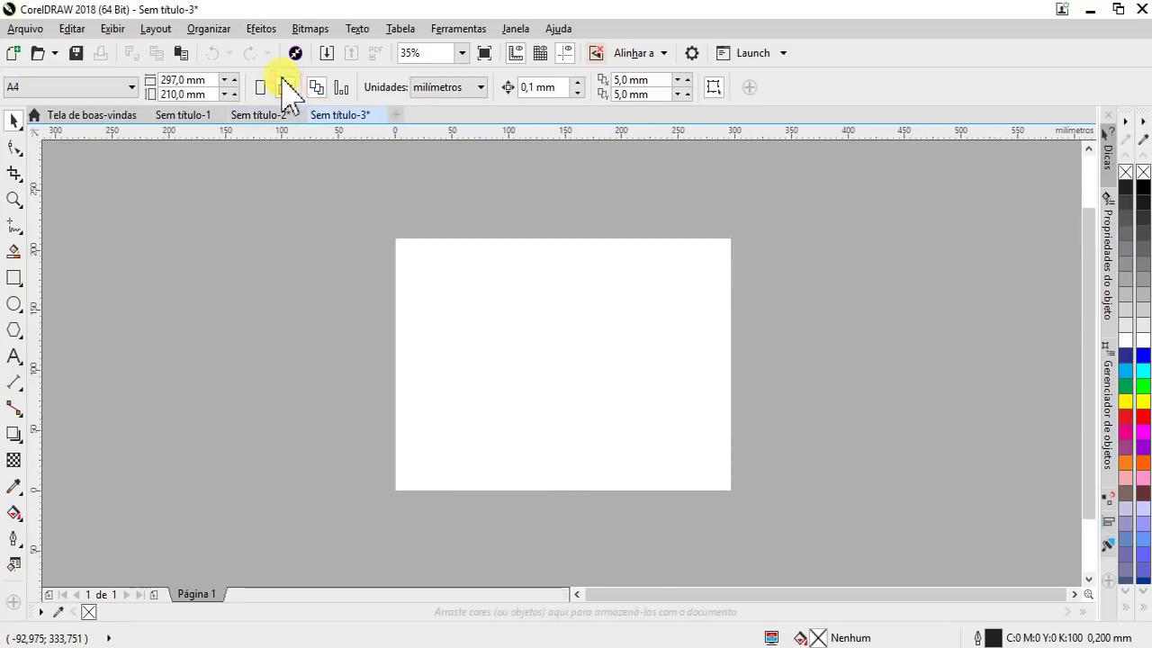
Import JM DSIGN.psd, dismiss the layer-style warning, and place the building photo on the page.
click(326, 54)
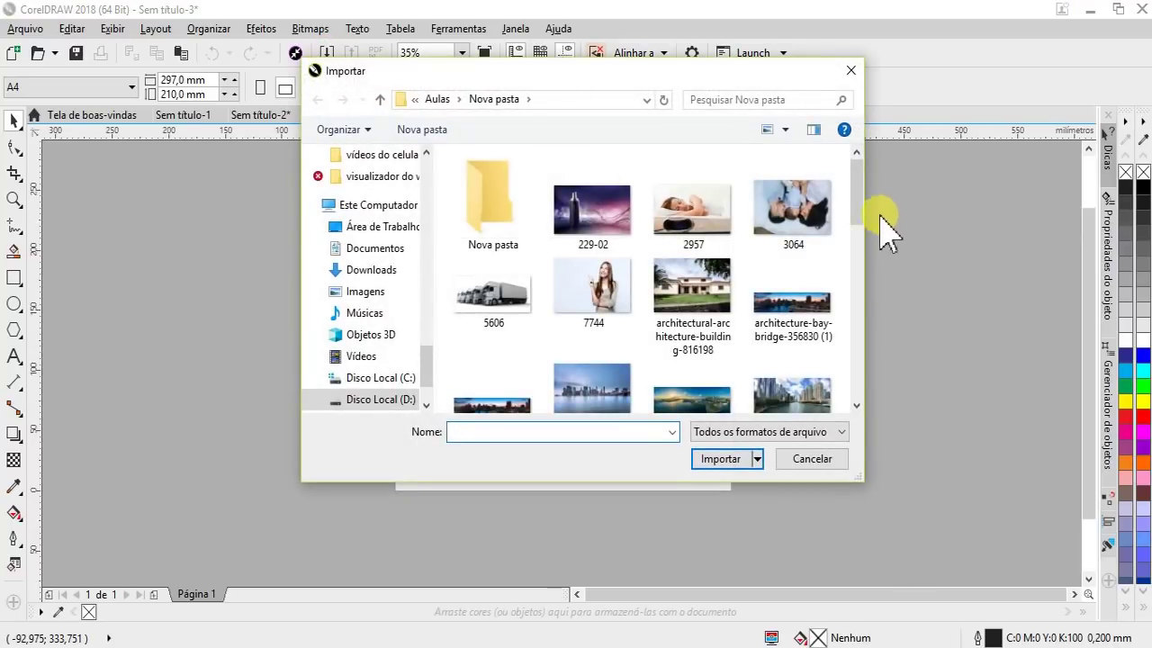
drag(855, 180, 864, 202)
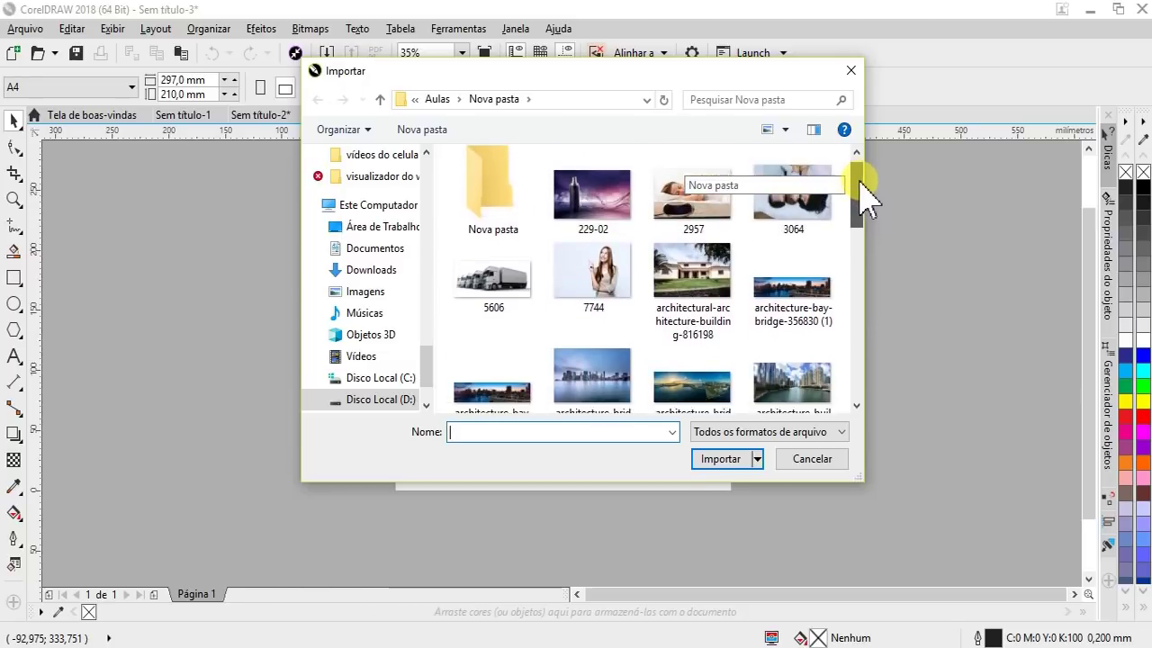
mouse_move(864, 203)
mouse_down()
mouse_move(829, 270)
mouse_move(855, 309)
mouse_move(859, 359)
mouse_move(863, 290)
mouse_up()
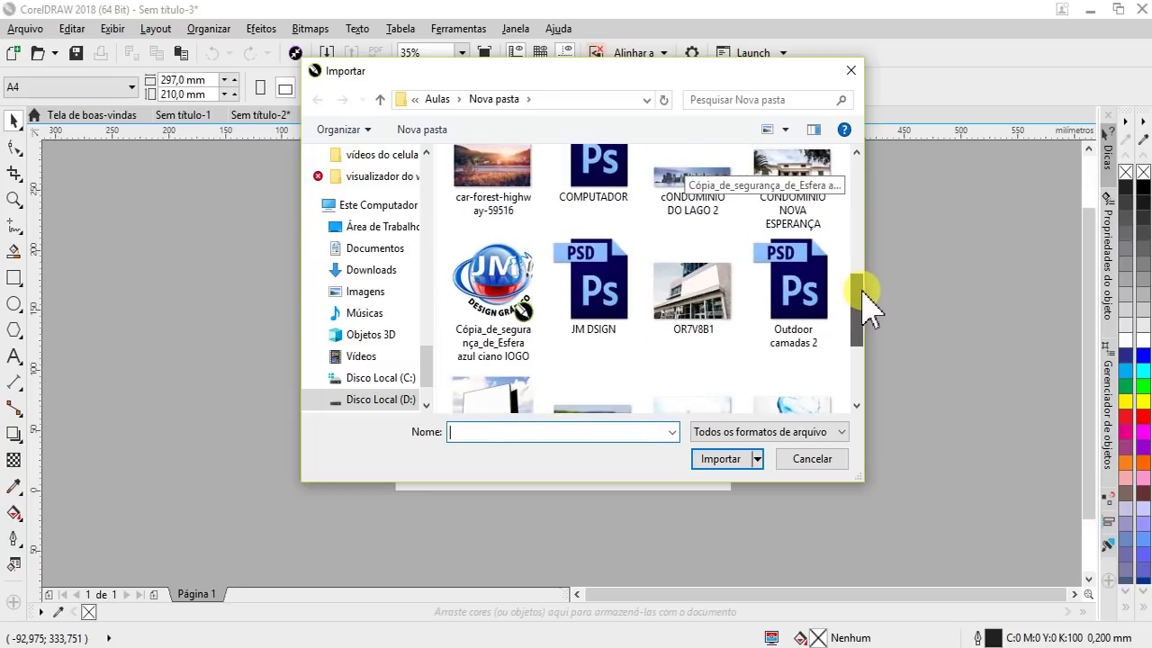
click(591, 279)
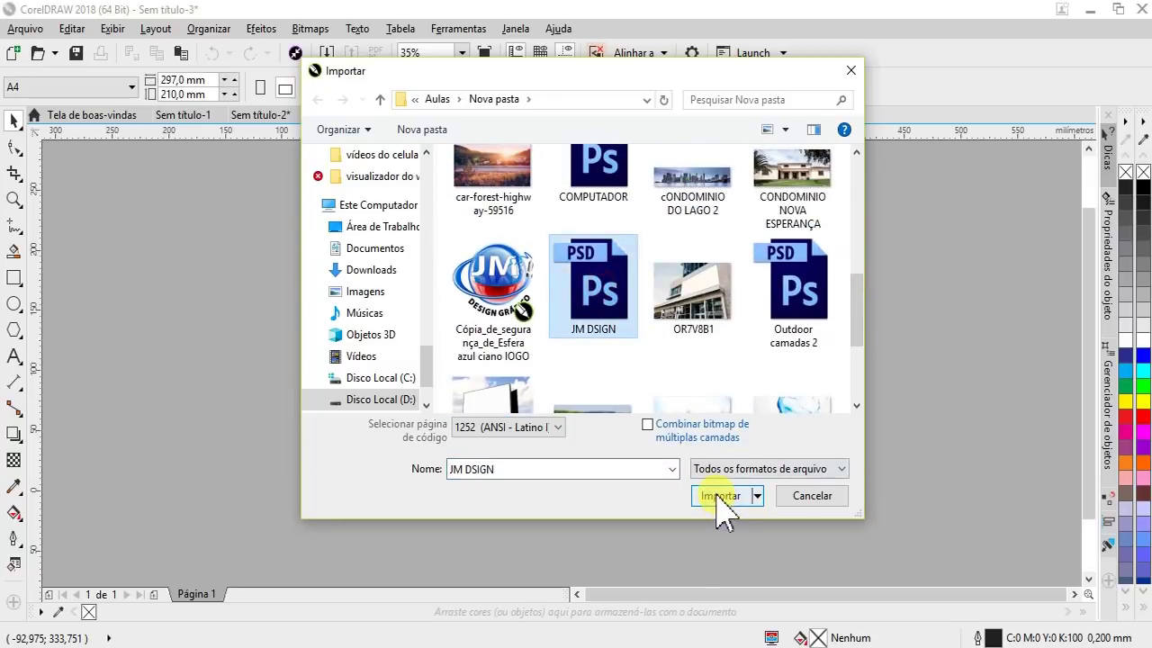
click(724, 499)
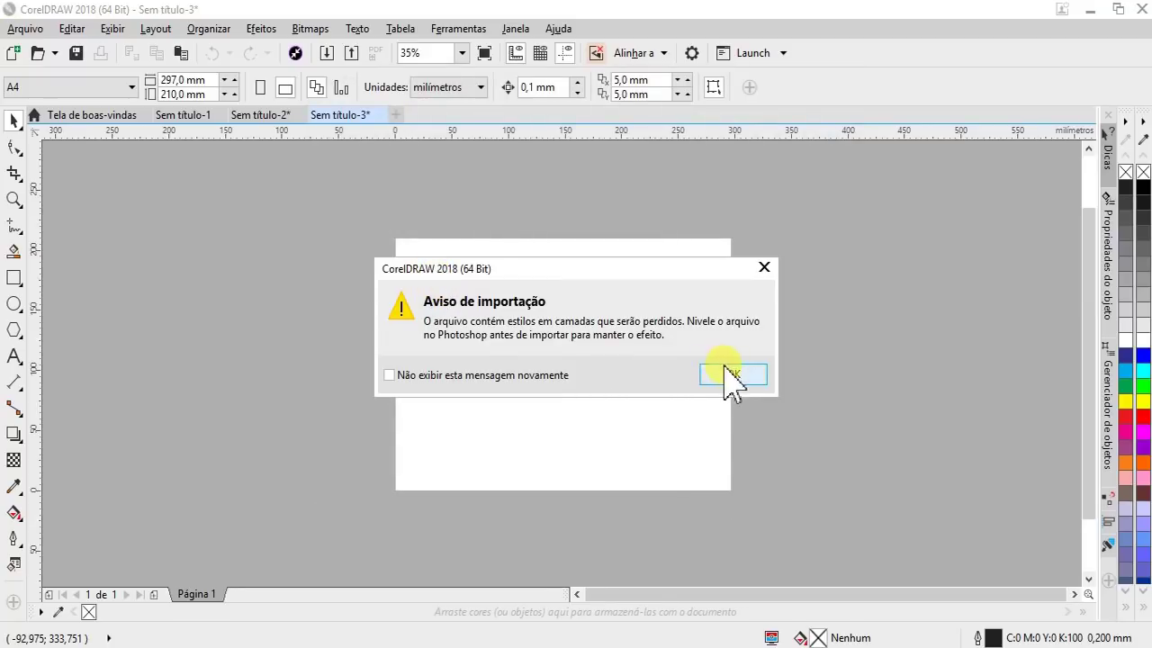
click(732, 375)
click(430, 241)
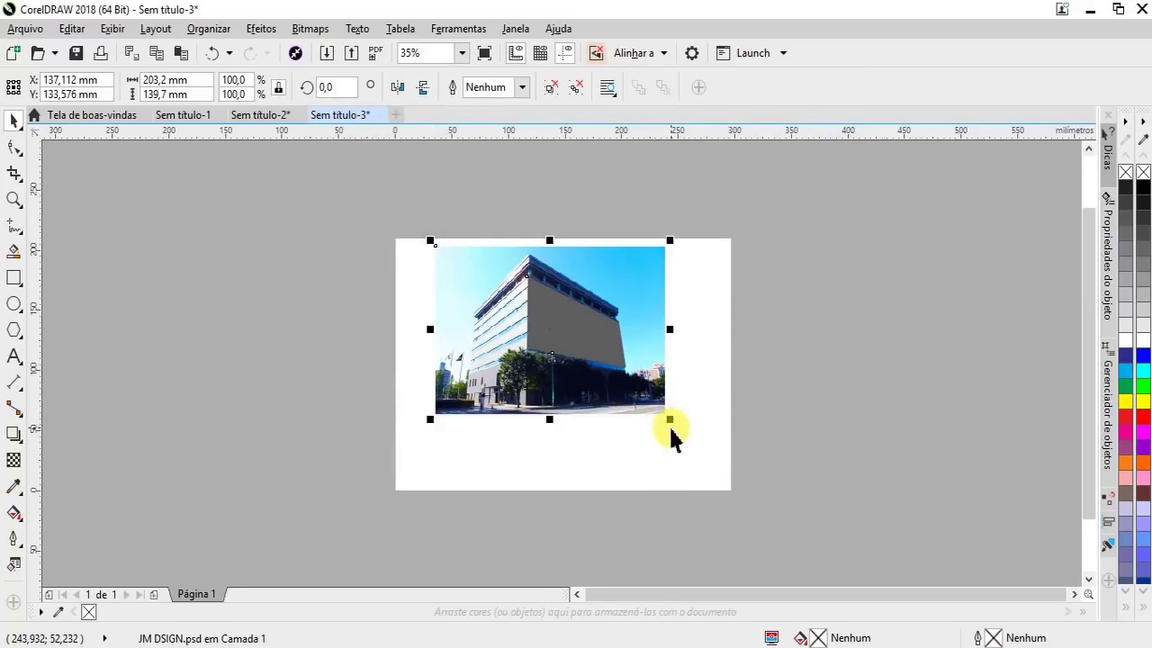
Enlarge the building photo to cover the page, then deselect it.
drag(670, 419, 736, 467)
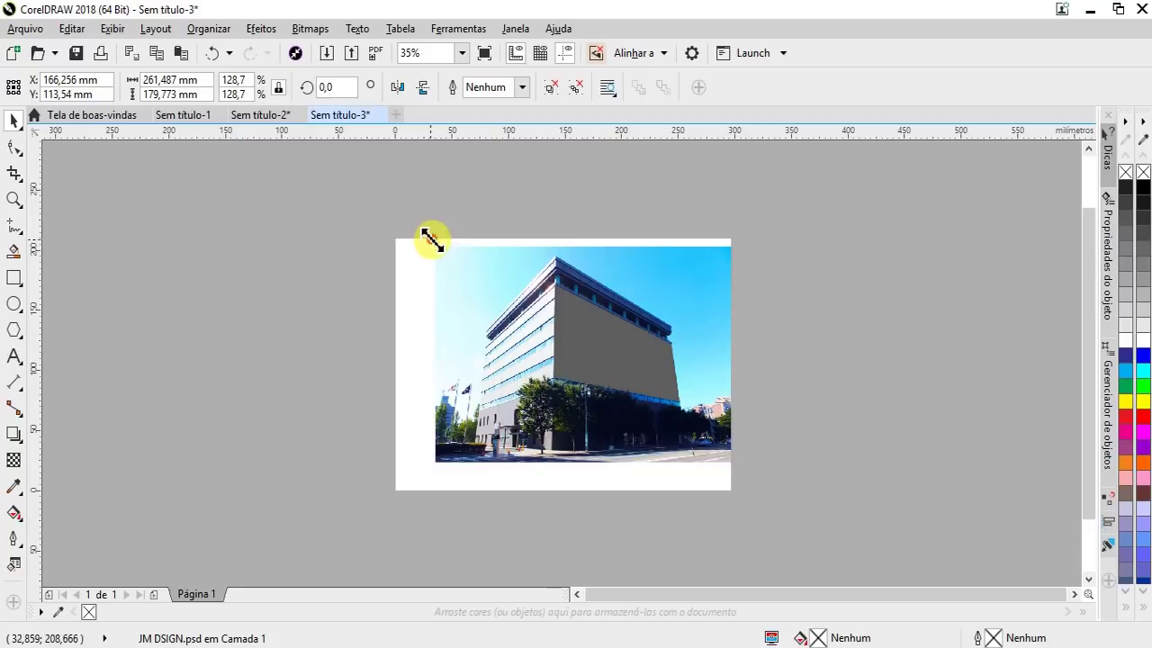
drag(431, 239, 399, 218)
mouse_move(736, 470)
mouse_down()
mouse_move(779, 497)
mouse_move(648, 405)
mouse_up()
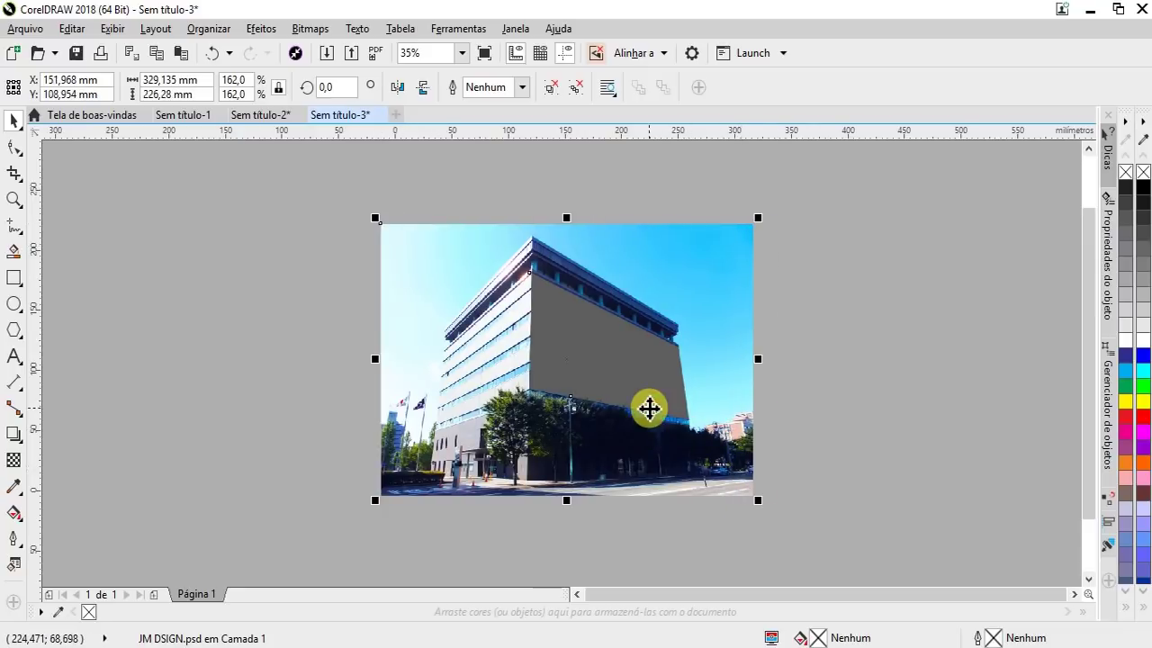
click(884, 292)
scroll(546, 353, up, 2)
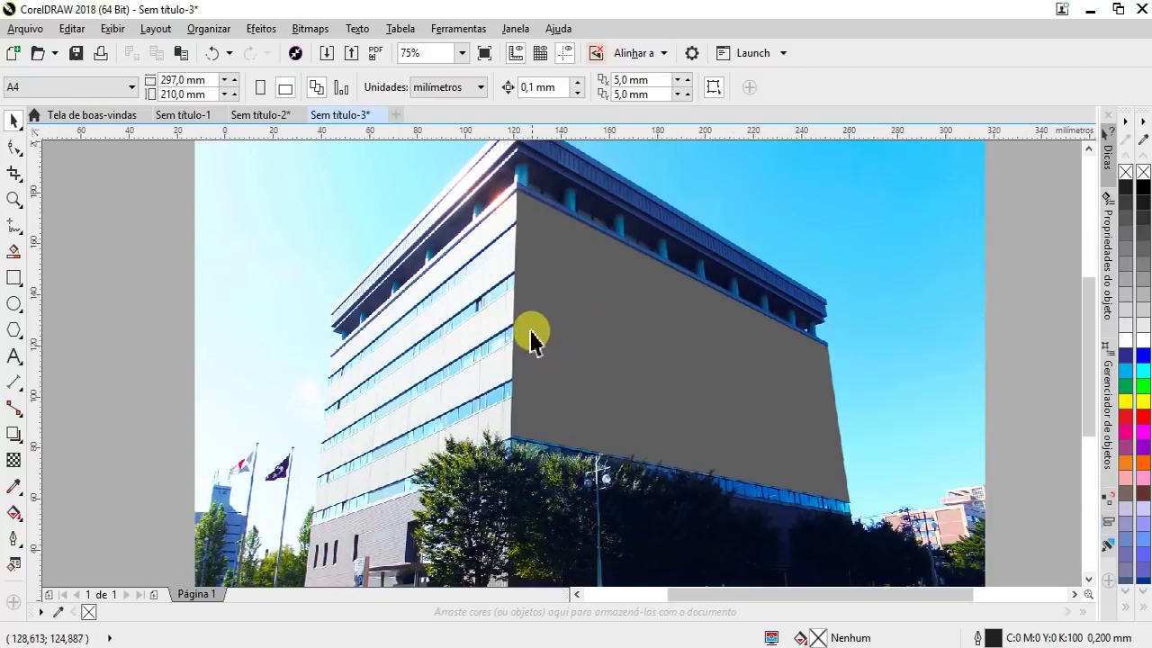
scroll(528, 333, down, 2)
scroll(605, 342, up, 4)
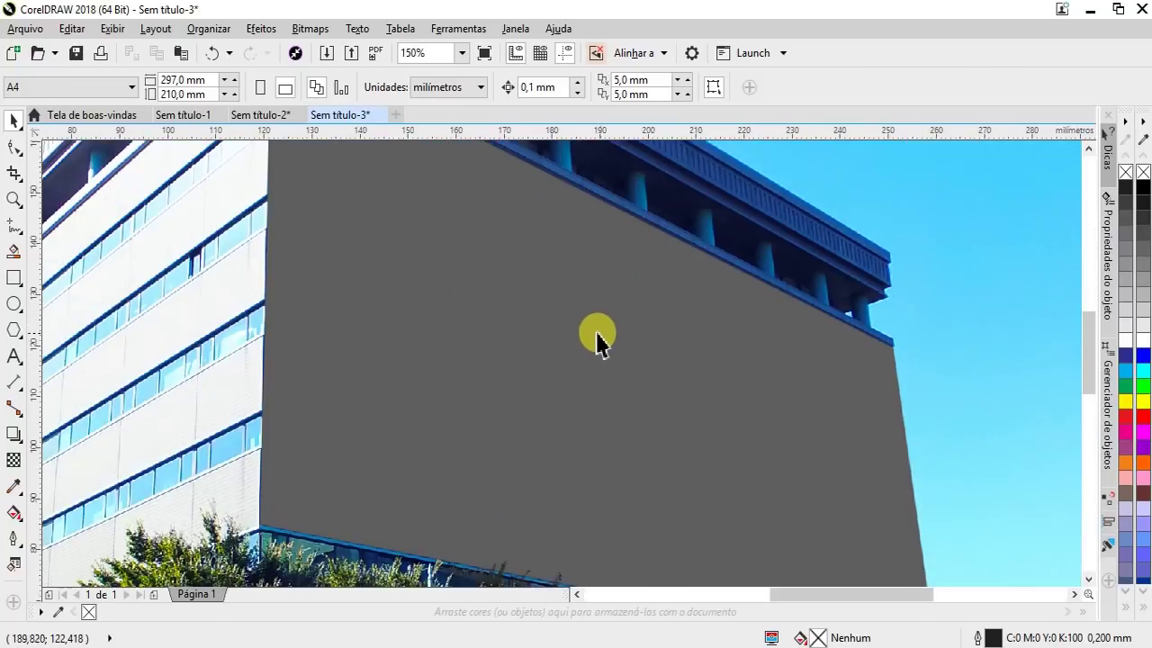
scroll(598, 342, down, 1)
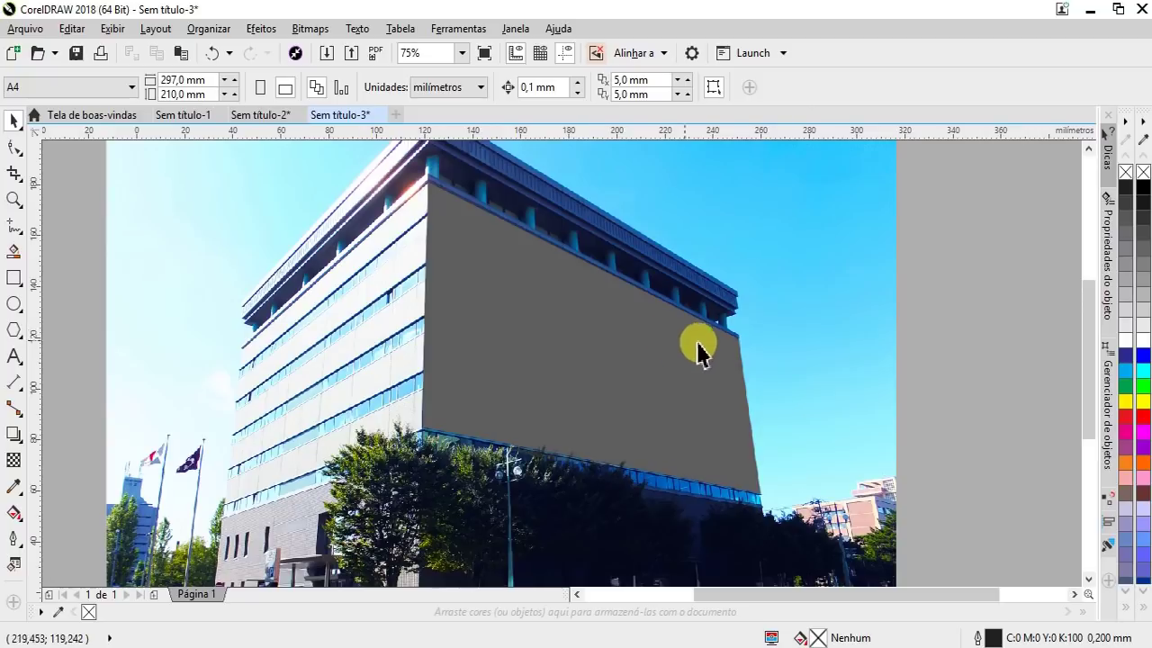
scroll(760, 495, up, 1)
scroll(571, 351, down, 5)
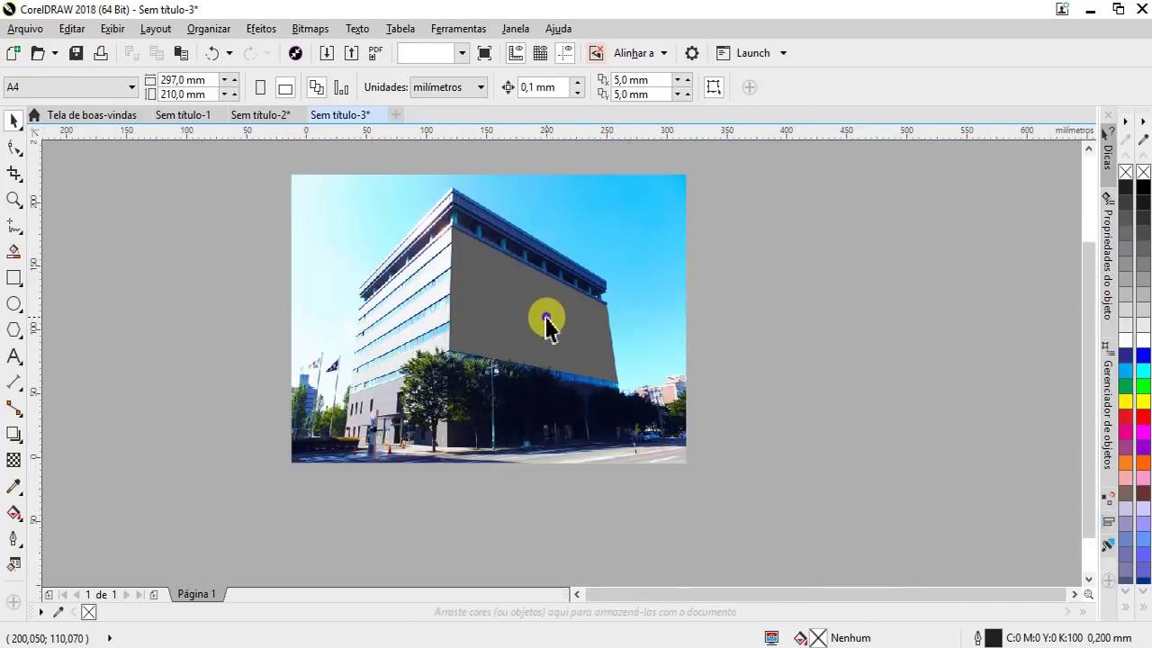
Separate the grey panel from the photo, keeping it on the facade, then deselect it.
right_click(540, 320)
click(603, 277)
click(877, 405)
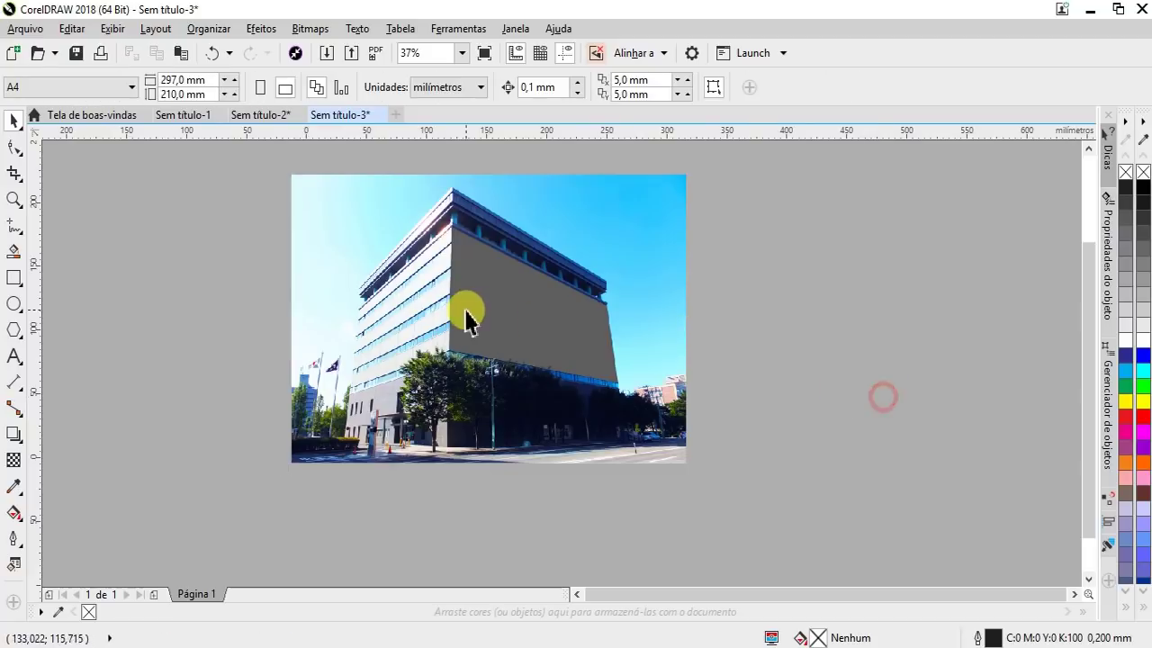
drag(481, 301, 756, 364)
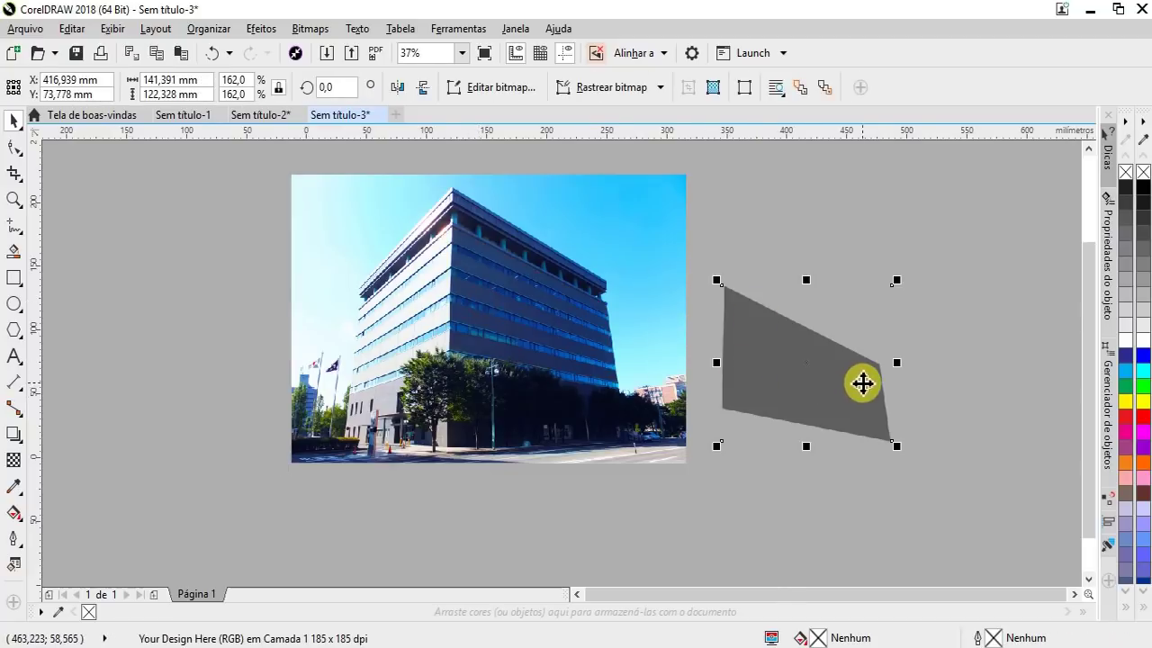
scroll(861, 381, up, 2)
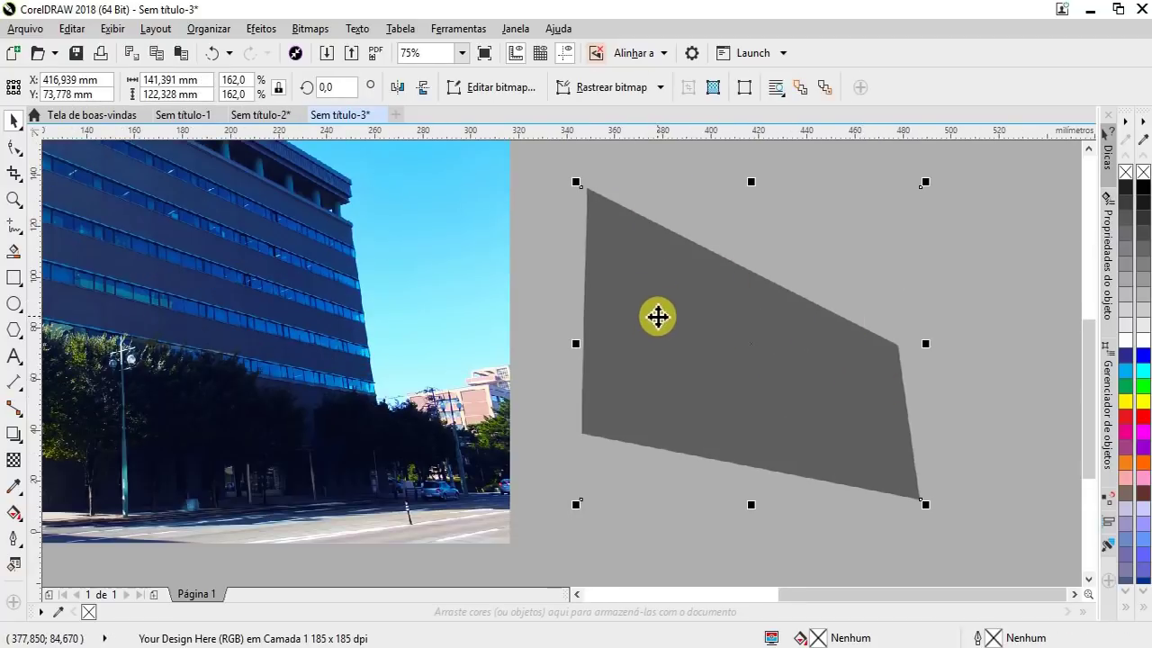
scroll(657, 316, down, 2)
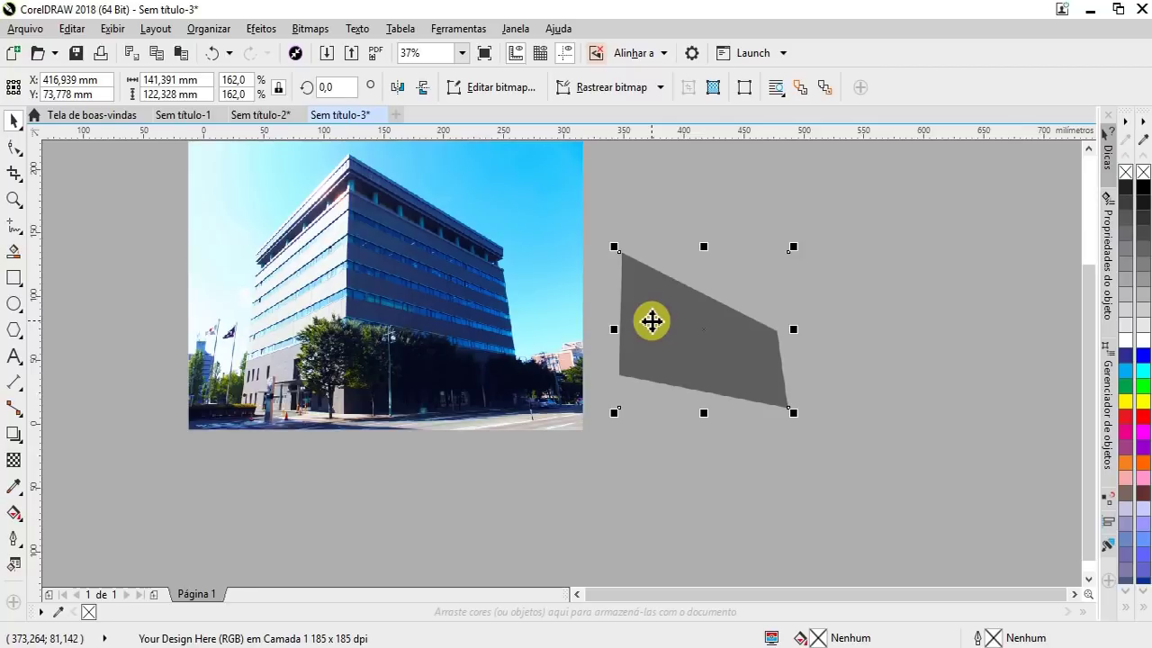
key(ctrl+z)
click(658, 329)
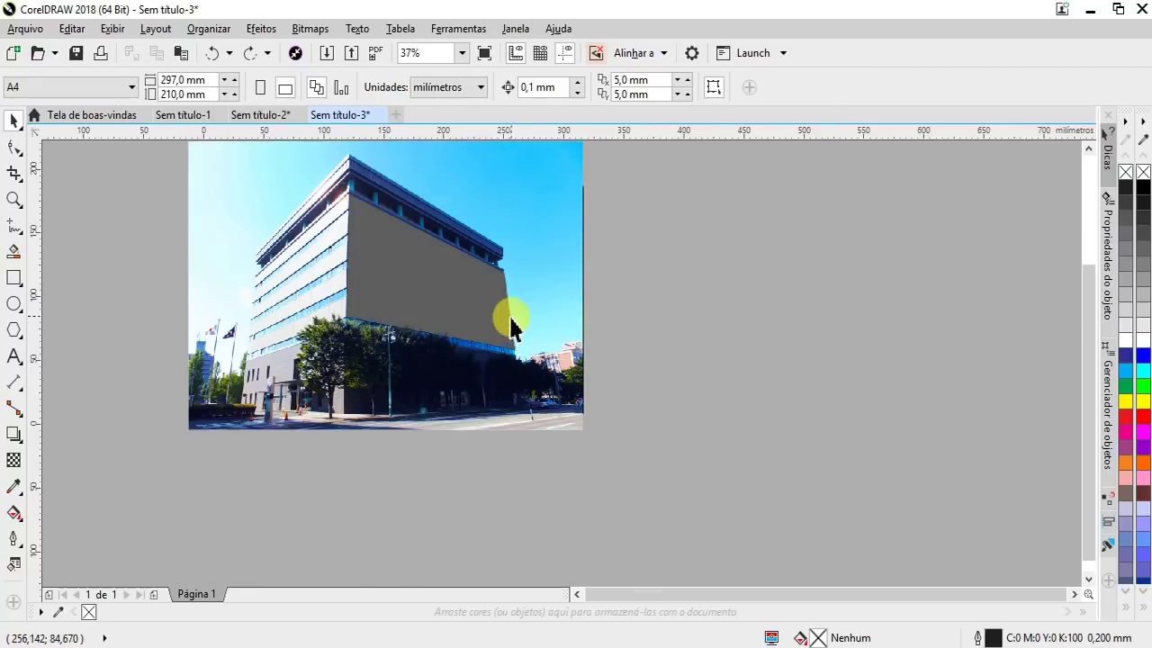
scroll(510, 326, up, 4)
scroll(512, 360, up, 2)
scroll(537, 383, down, 6)
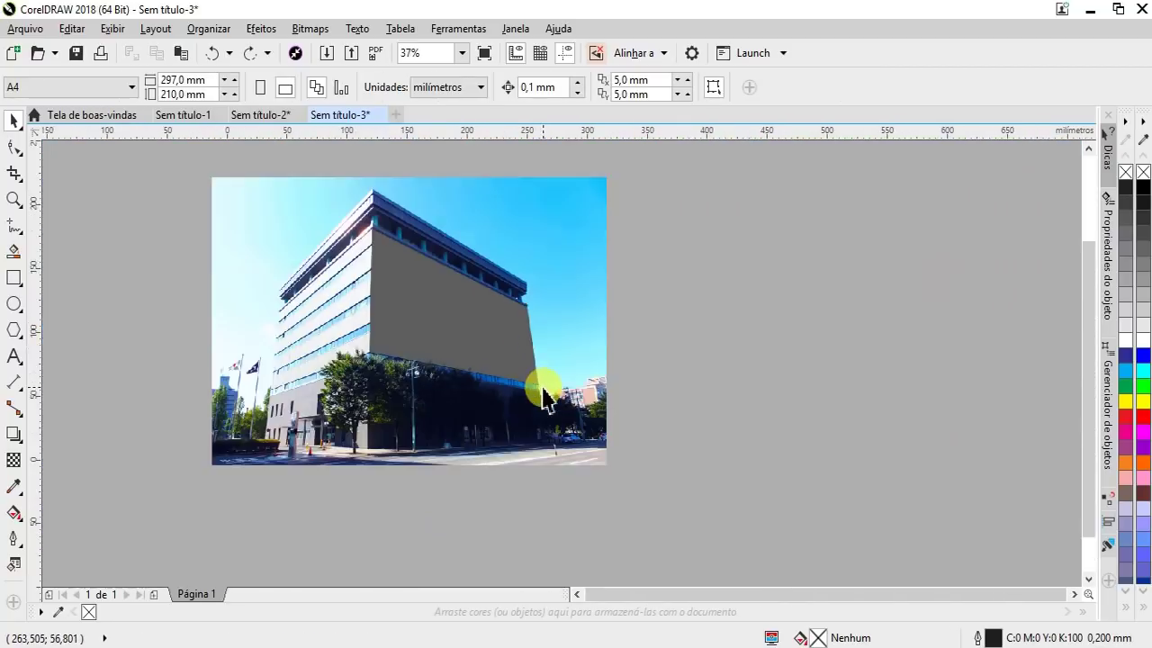
Draw a rectangle over the building's upper facade and apply a perspective effect.
click(14, 278)
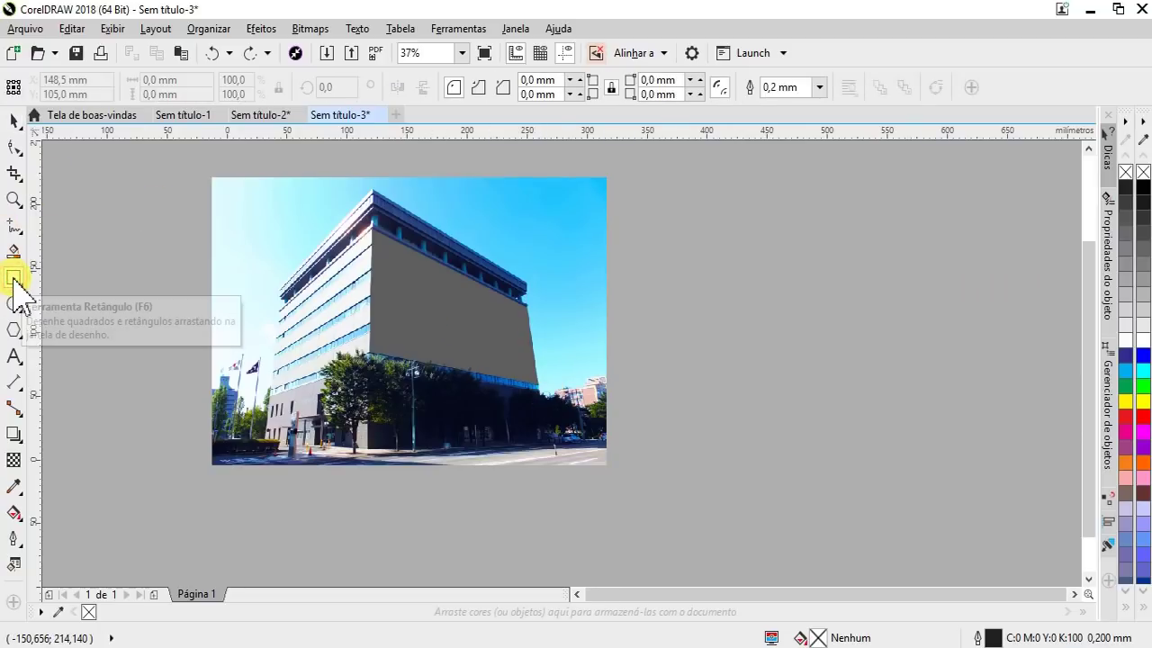
scroll(438, 258, up, 4)
scroll(359, 242, down, 2)
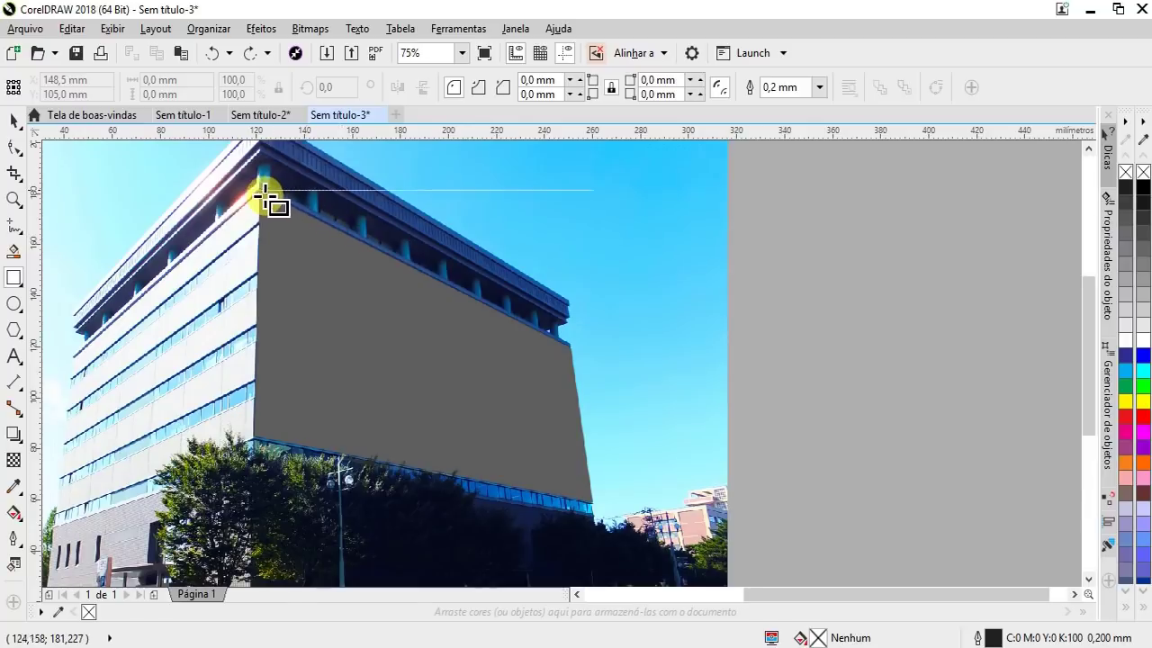
mouse_move(259, 194)
mouse_down()
mouse_move(596, 497)
mouse_move(635, 369)
mouse_up()
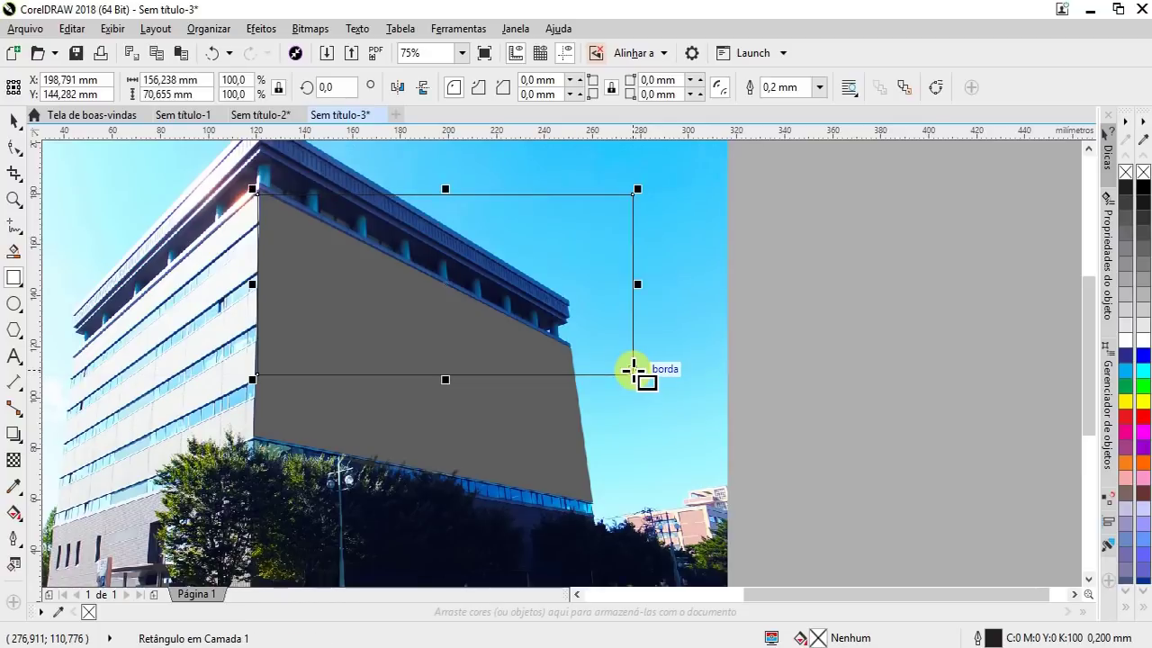
click(261, 30)
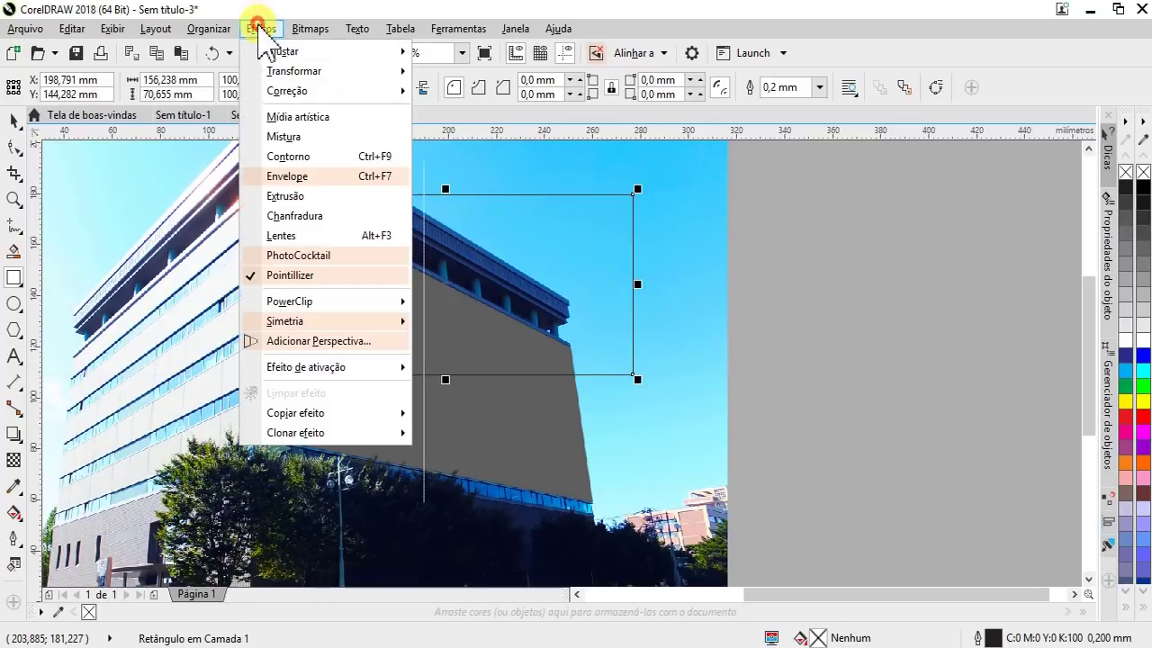
click(291, 342)
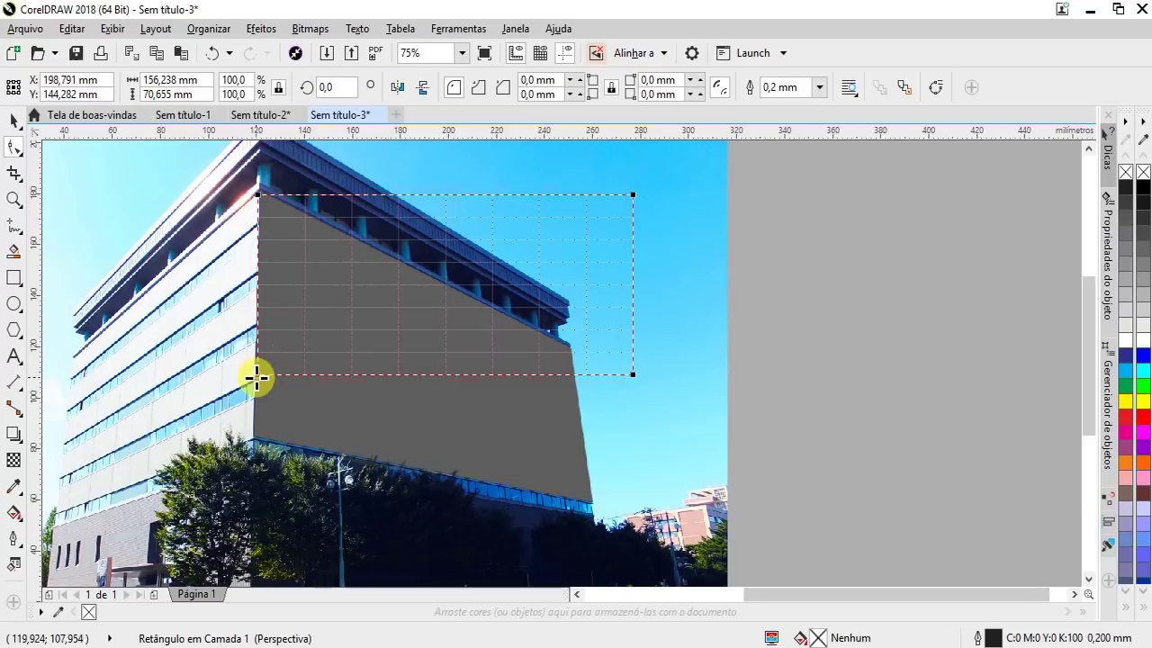
Fit the rectangle's lower-left and top-left perspective corners to the facade and roof corners.
drag(257, 378, 257, 422)
scroll(255, 438, up, 2)
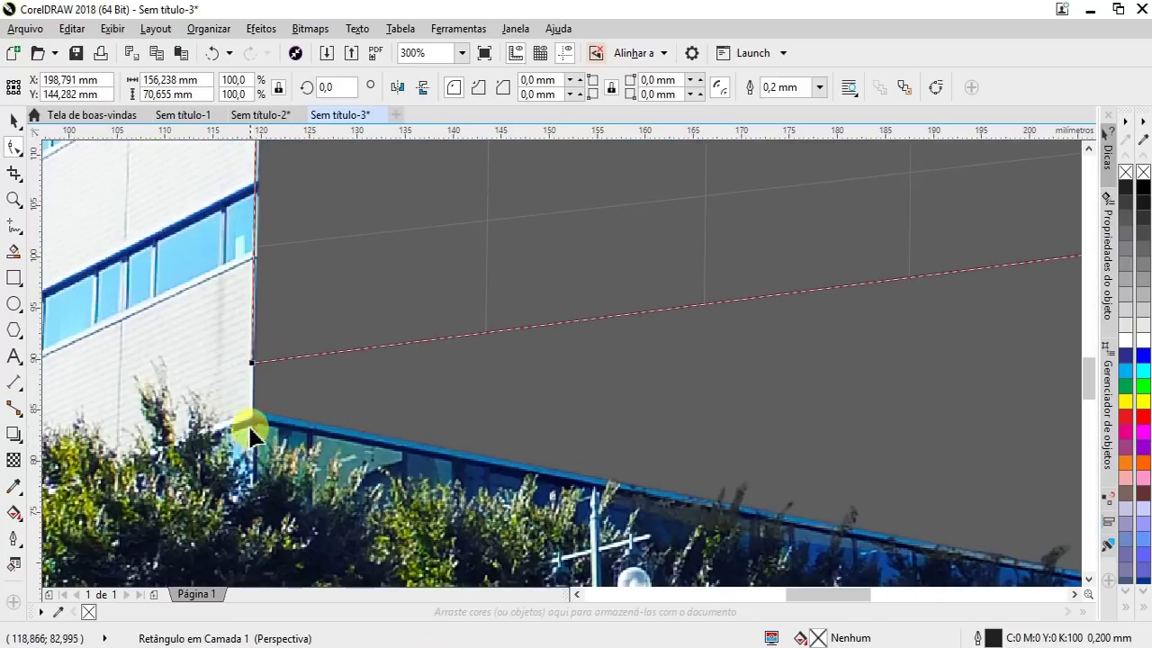
scroll(251, 435, up, 2)
mouse_move(262, 180)
mouse_down()
mouse_move(290, 353)
mouse_move(271, 378)
mouse_up()
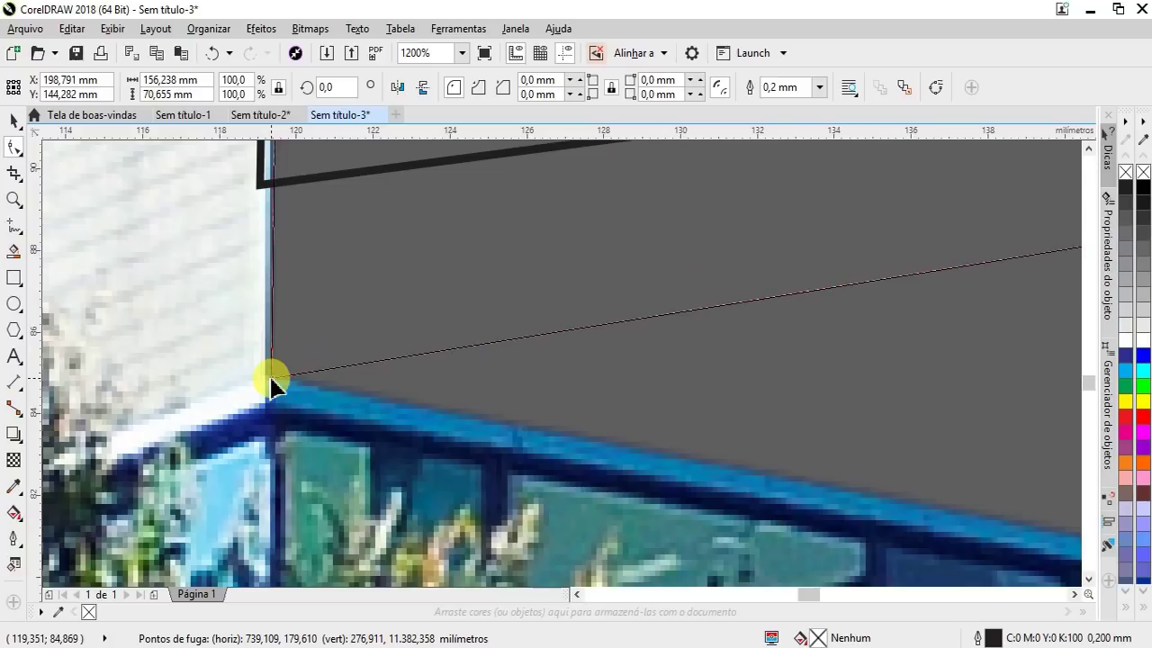
scroll(275, 379, down, 2)
scroll(297, 437, down, 2)
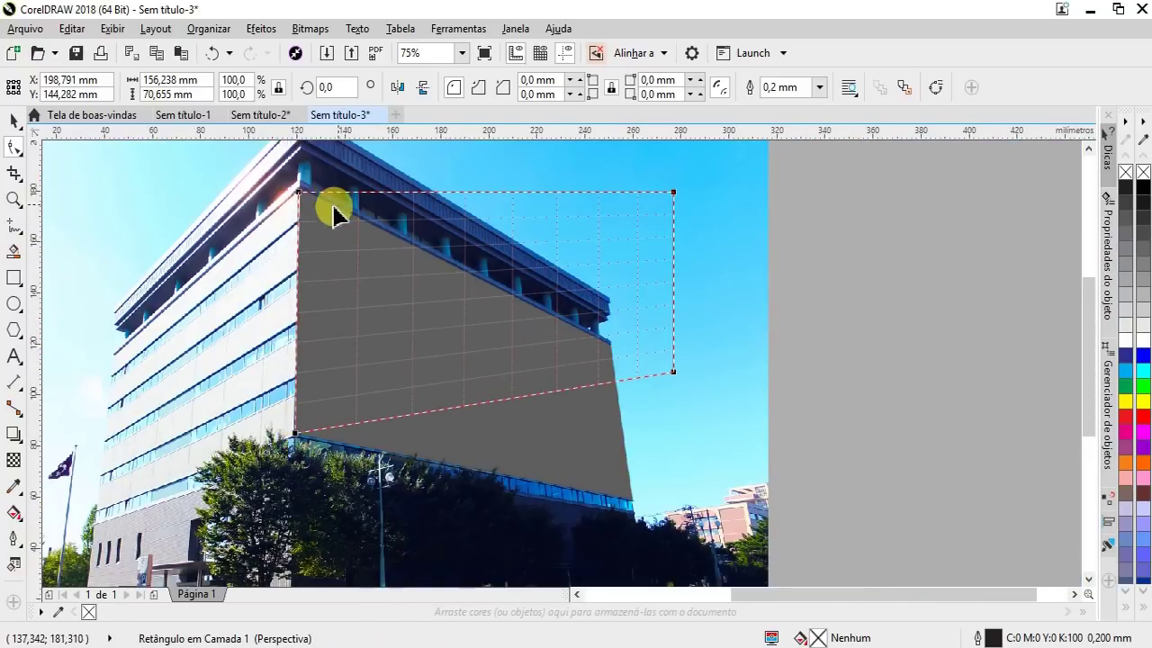
scroll(298, 193, up, 3)
scroll(313, 387, up, 1)
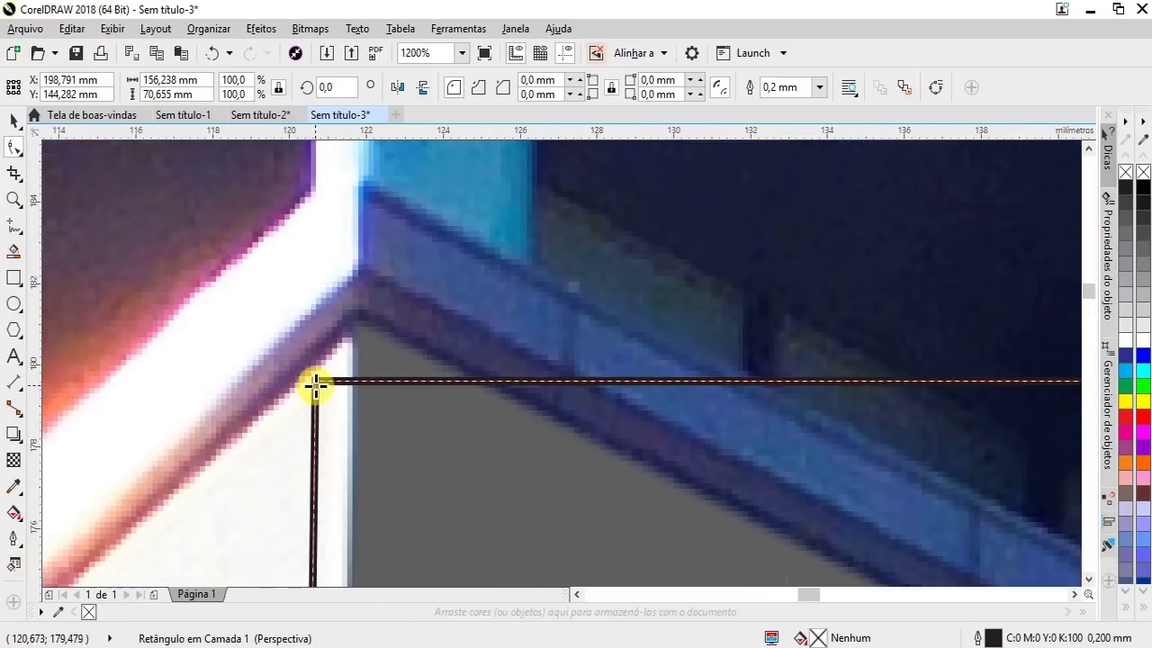
drag(315, 385, 353, 318)
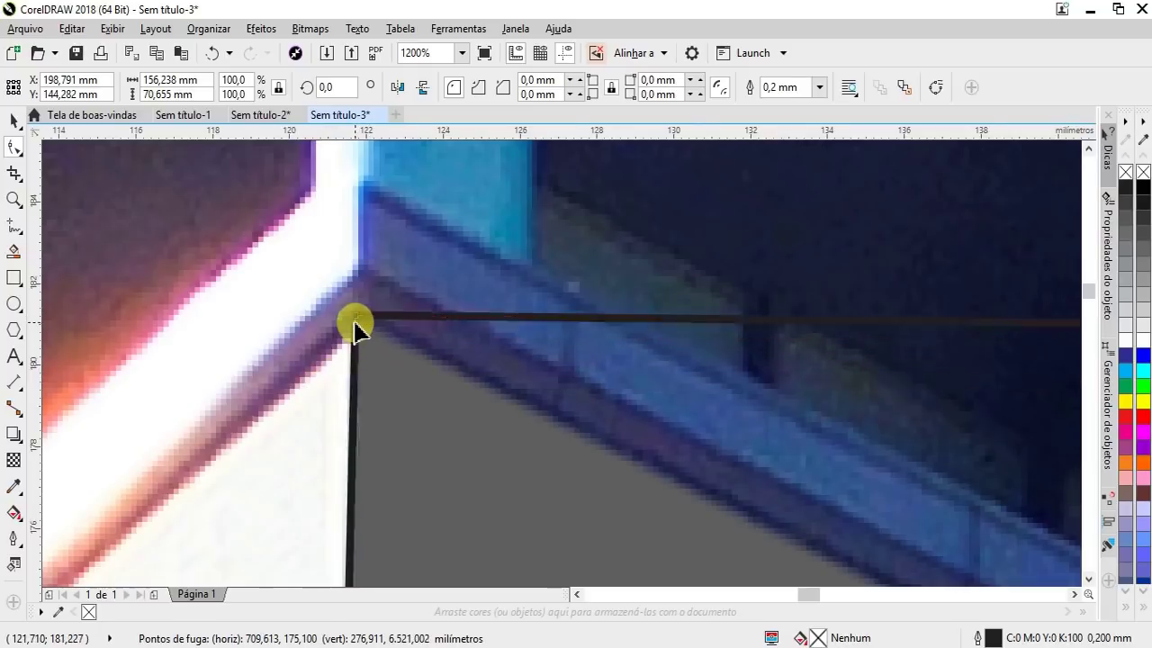
scroll(353, 321, down, 3)
scroll(334, 303, down, 3)
scroll(378, 301, up, 1)
scroll(416, 360, up, 1)
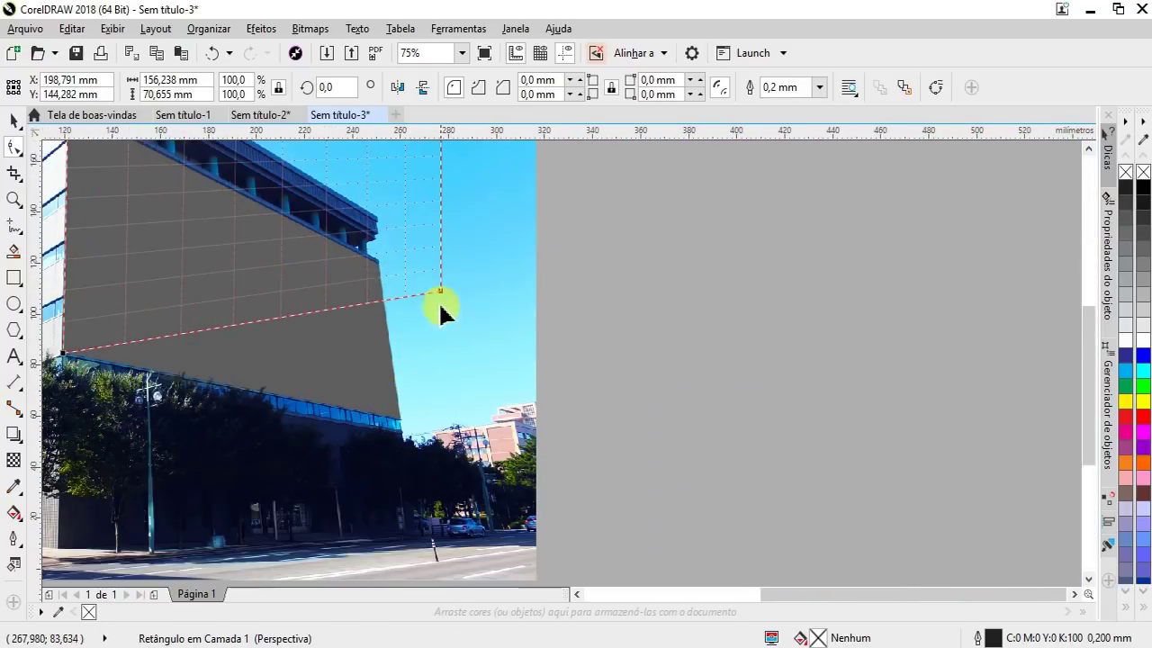
scroll(395, 421, up, 1)
Place the lower-right perspective corner at the facade's lower-right corner.
drag(489, 167, 488, 166)
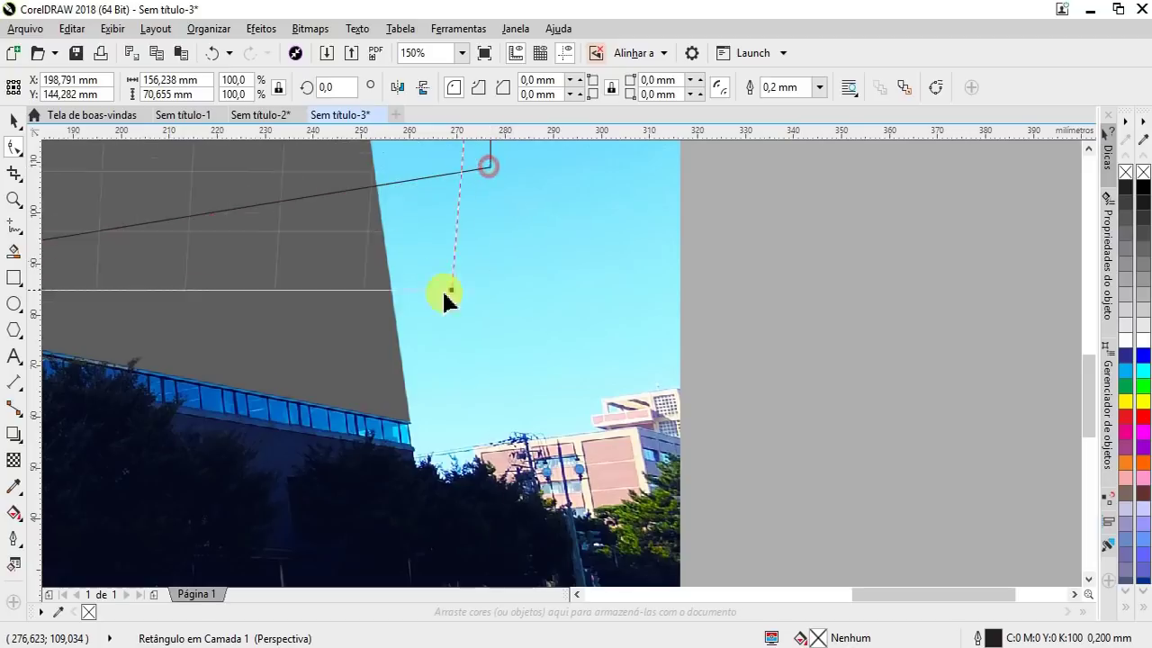
drag(445, 296, 410, 423)
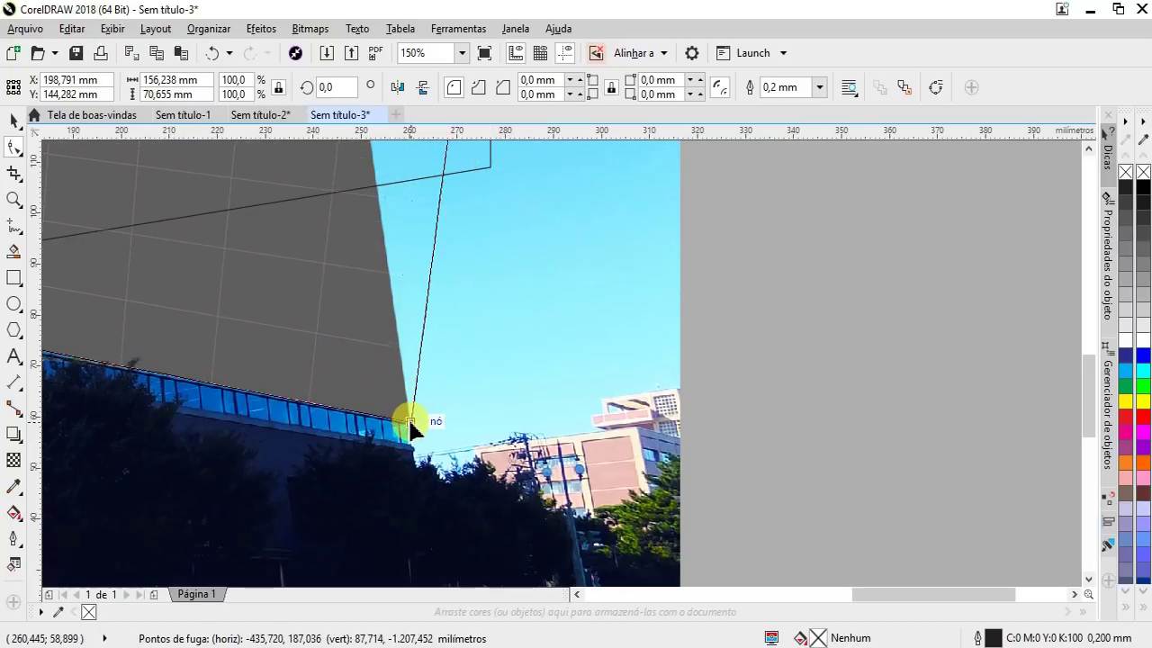
scroll(399, 437, down, 1)
scroll(406, 352, down, 1)
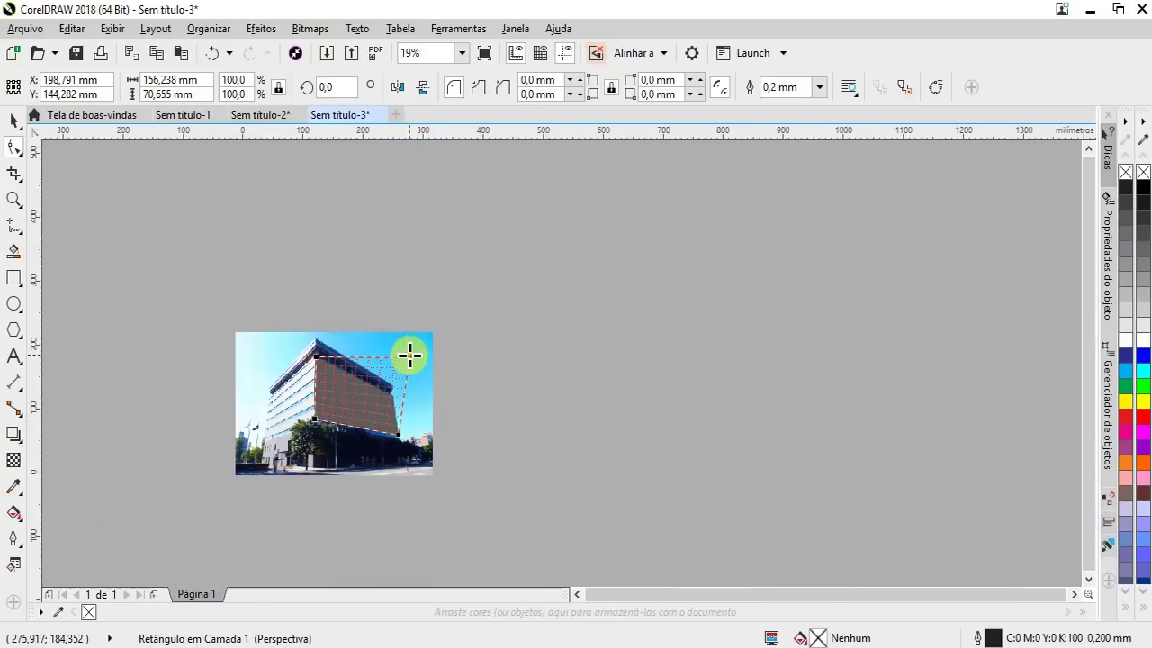
scroll(329, 483, up, 2)
scroll(334, 527, up, 1)
scroll(334, 528, up, 1)
scroll(334, 527, down, 1)
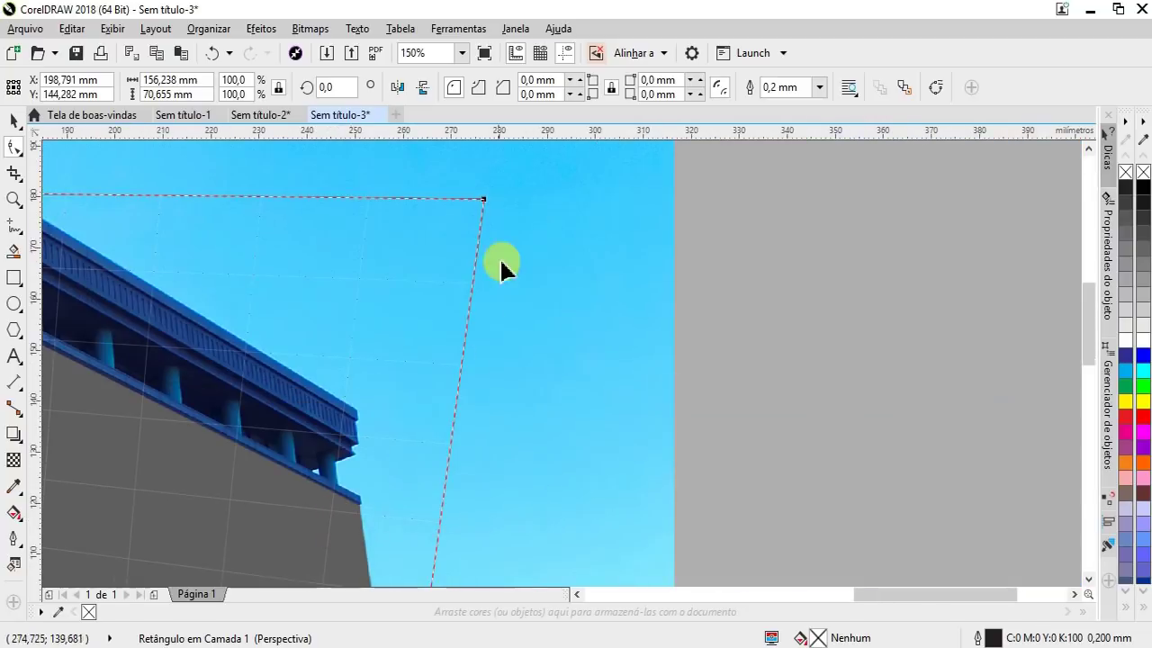
Fit the top-right perspective corner to the roof corner and fine-tune the lower-right corner.
drag(484, 202, 484, 199)
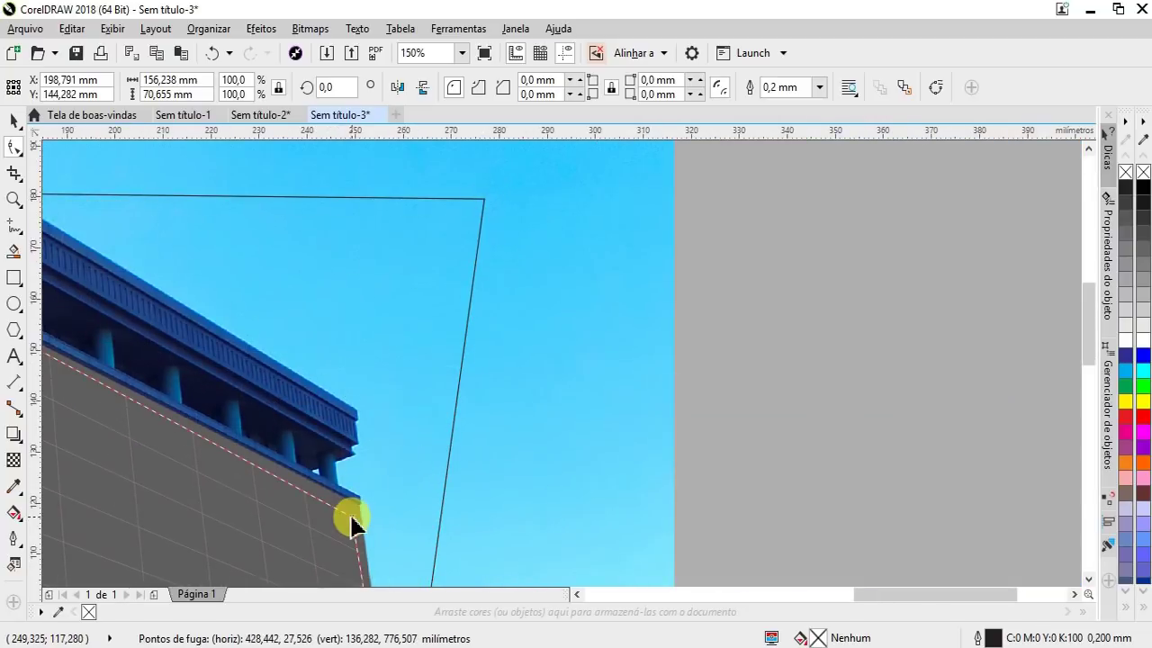
scroll(352, 522, up, 1)
scroll(354, 536, up, 1)
scroll(346, 504, up, 1)
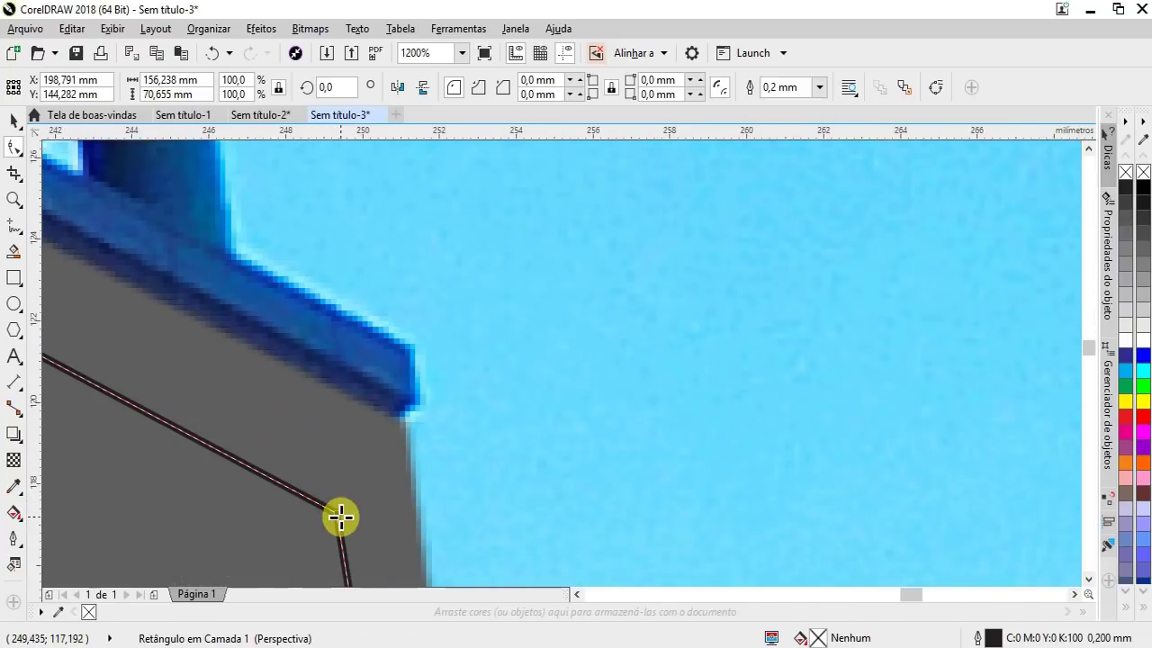
mouse_move(338, 514)
mouse_down()
mouse_move(406, 429)
mouse_move(404, 380)
mouse_up()
scroll(406, 381, down, 2)
scroll(406, 301, down, 2)
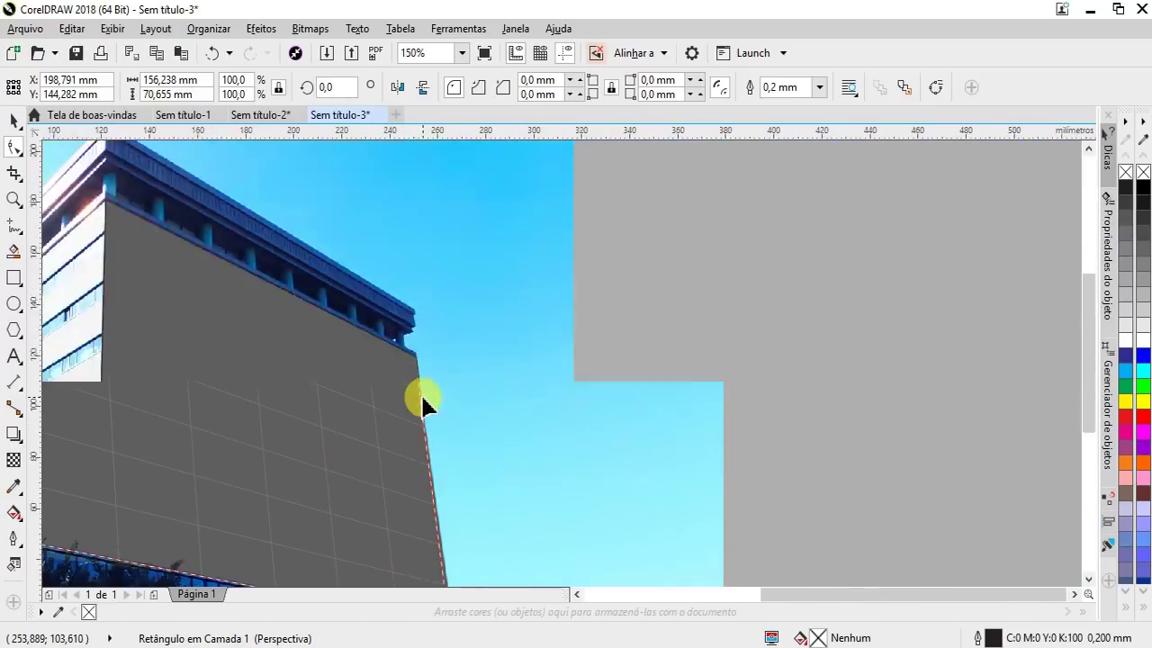
scroll(420, 399, down, 1)
scroll(420, 463, up, 3)
scroll(461, 444, up, 1)
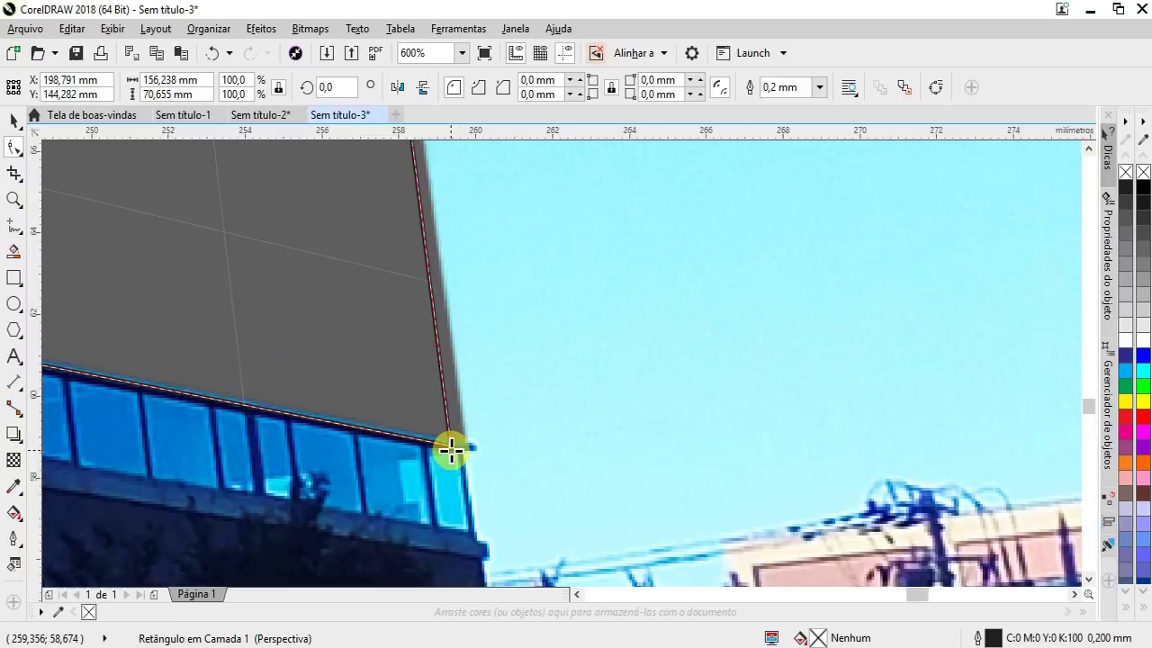
scroll(452, 446, up, 1)
drag(452, 442, 479, 428)
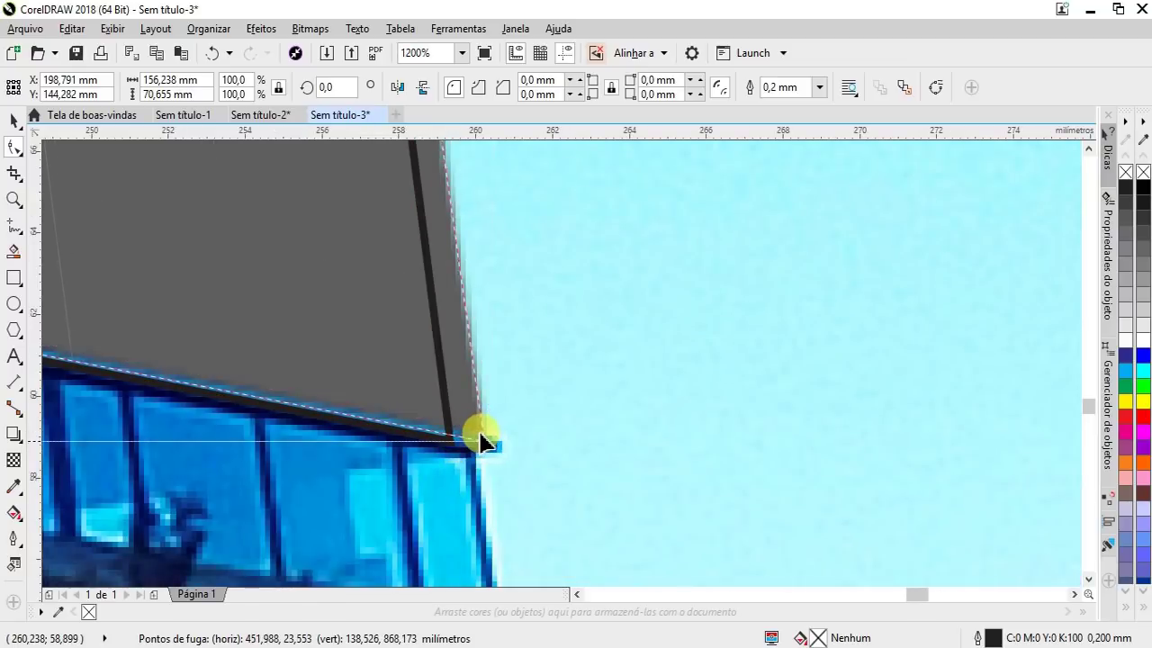
scroll(479, 428, down, 1)
scroll(479, 428, down, 1)
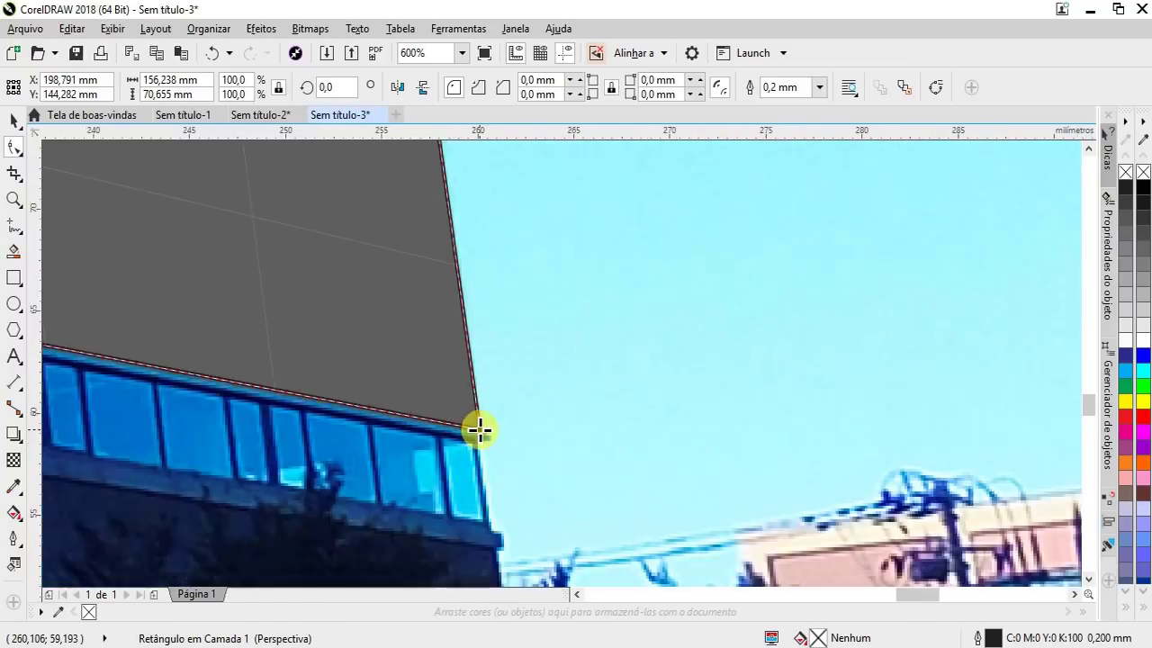
scroll(480, 428, down, 2)
scroll(480, 429, down, 1)
scroll(333, 301, up, 1)
scroll(309, 282, up, 1)
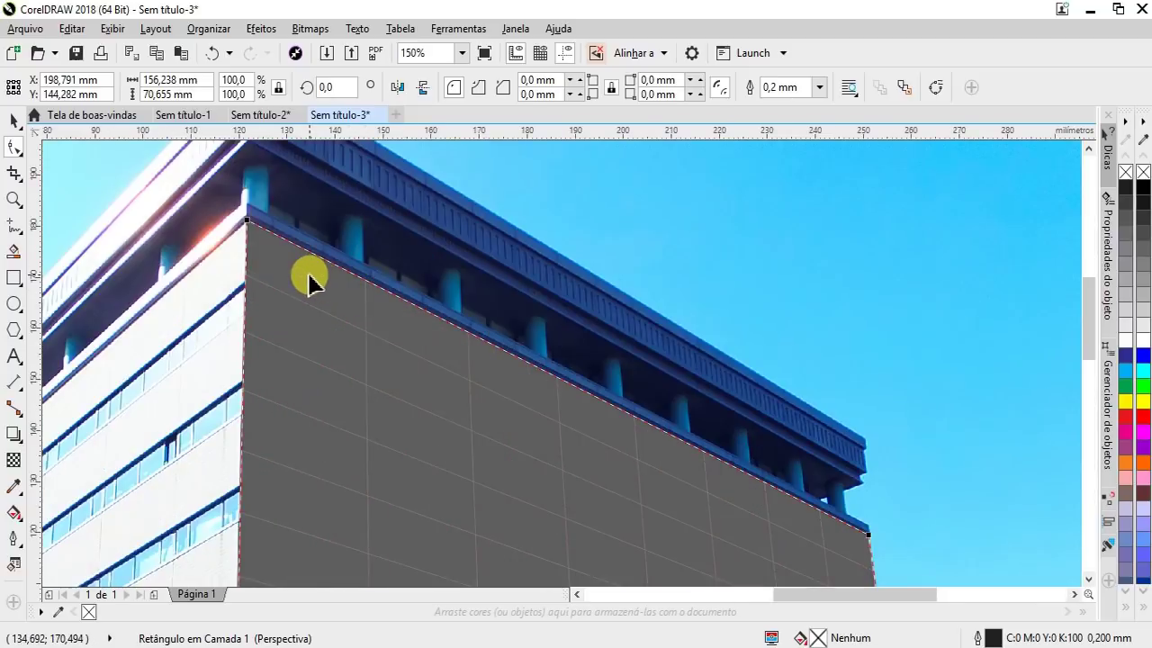
scroll(309, 279, down, 1)
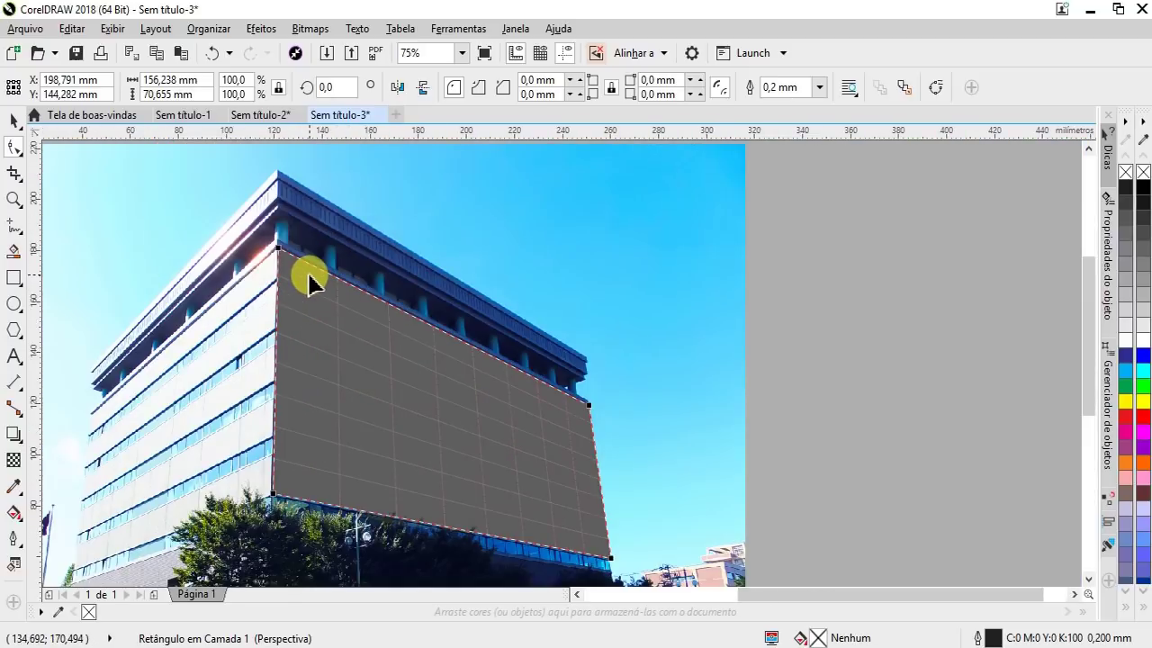
click(1141, 342)
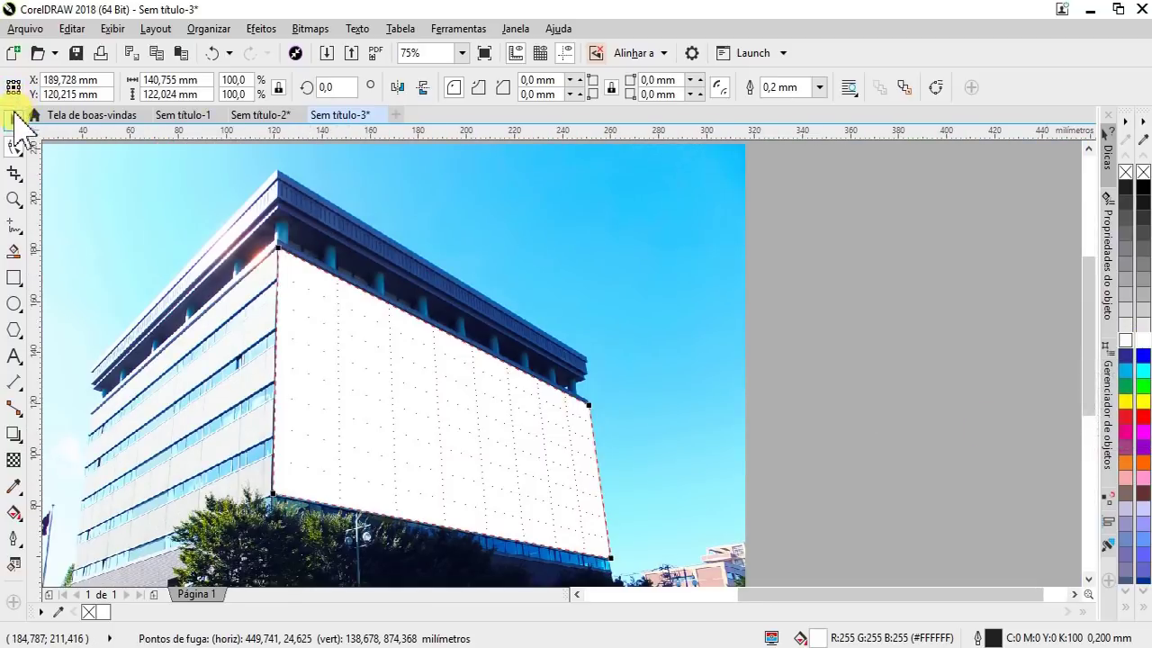
click(14, 120)
scroll(407, 283, down, 1)
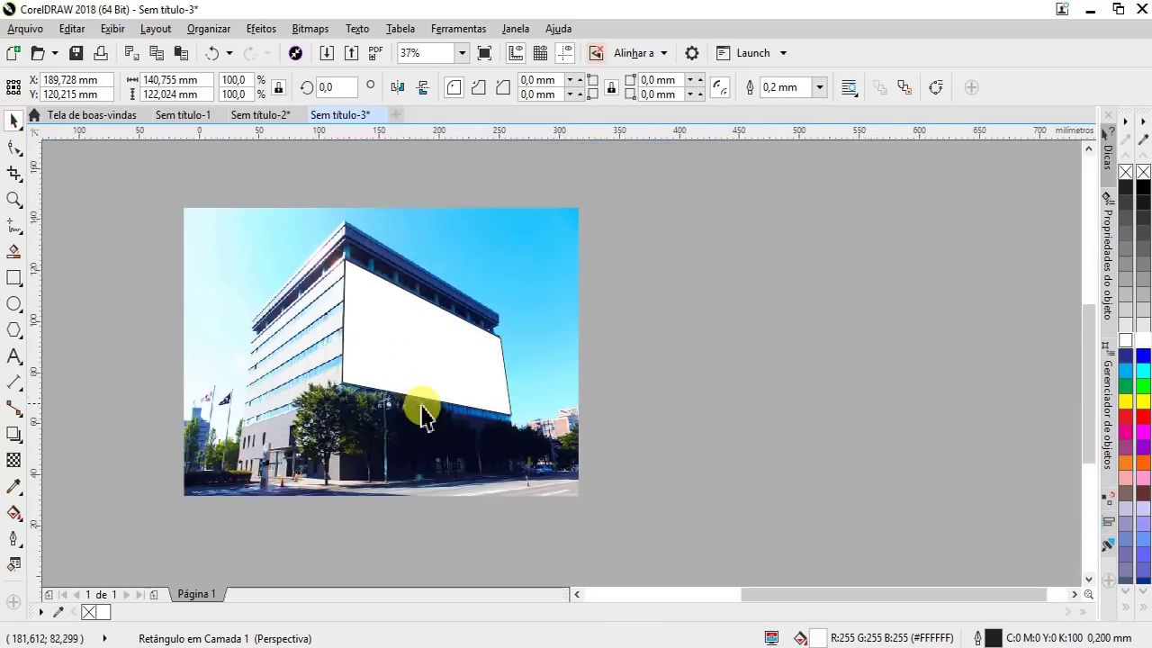
scroll(401, 352, up, 2)
scroll(402, 353, up, 1)
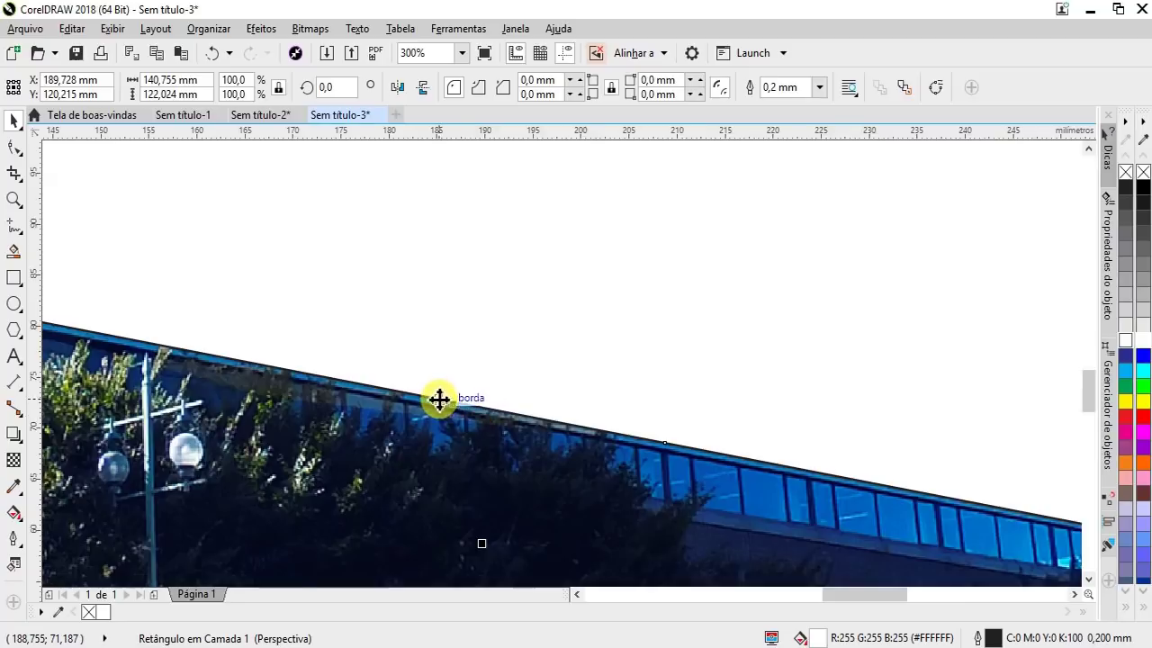
scroll(440, 398, down, 1)
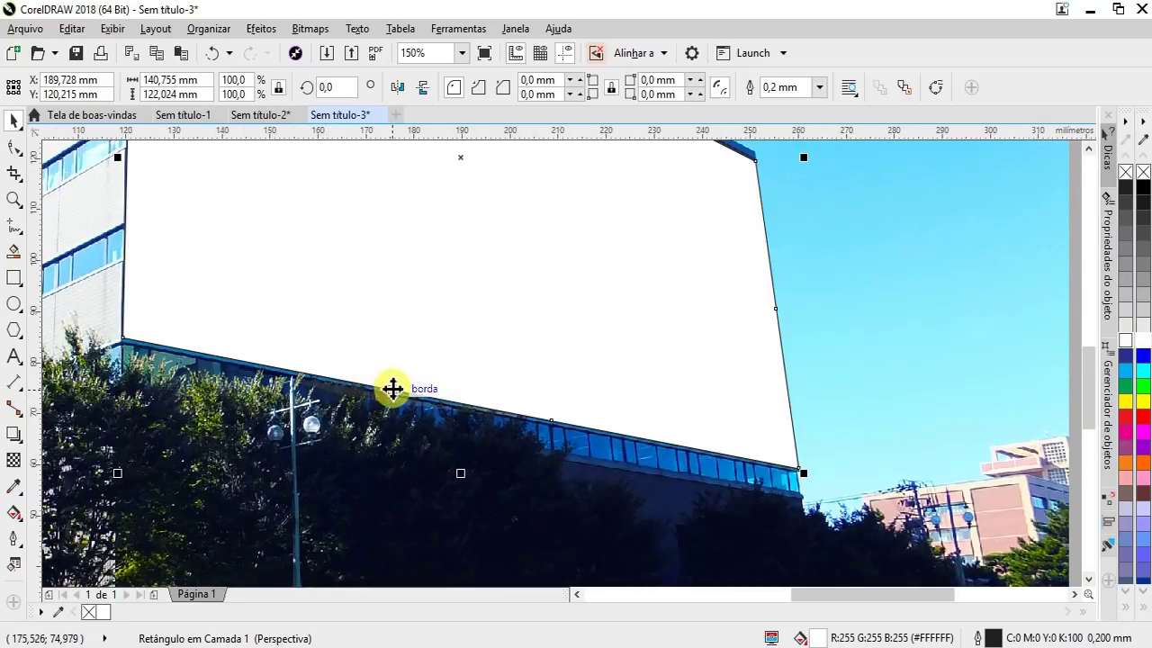
scroll(360, 396, up, 1)
scroll(380, 405, down, 1)
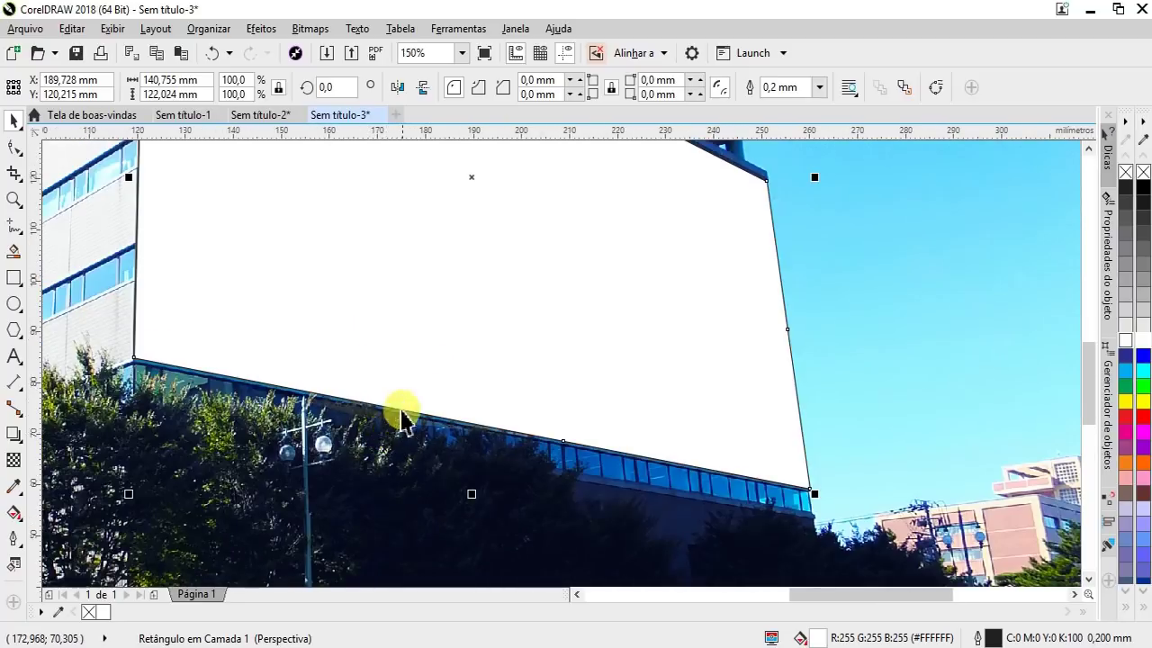
scroll(402, 389, up, 1)
scroll(477, 479, down, 1)
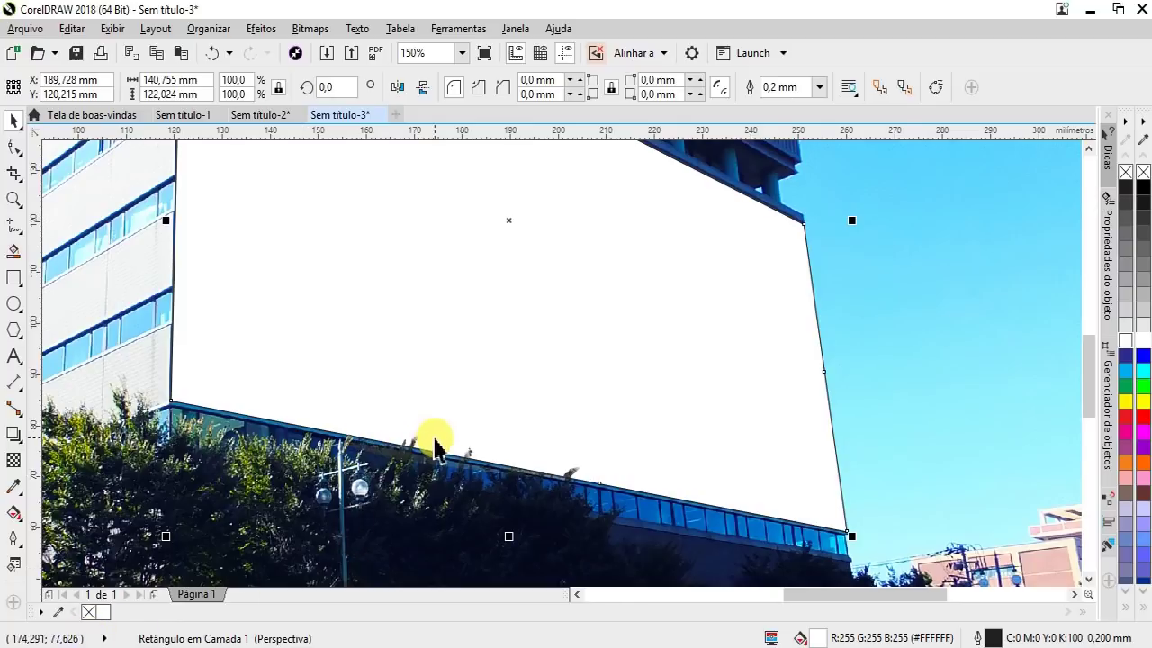
scroll(432, 442, up, 1)
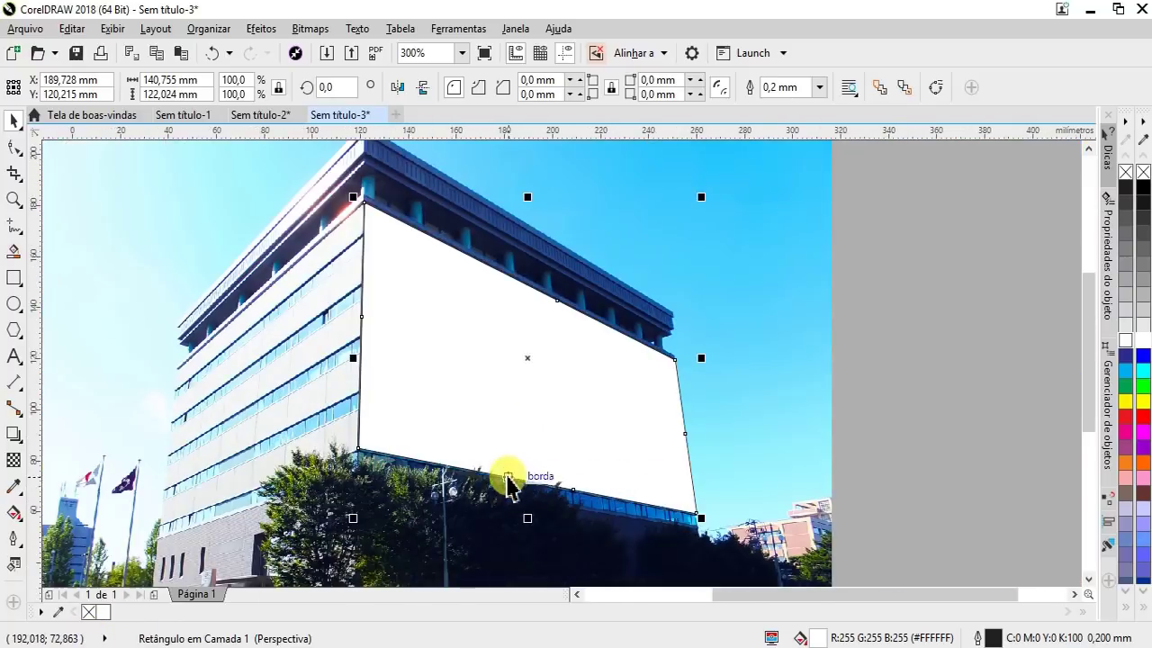
scroll(513, 475, down, 2)
click(895, 417)
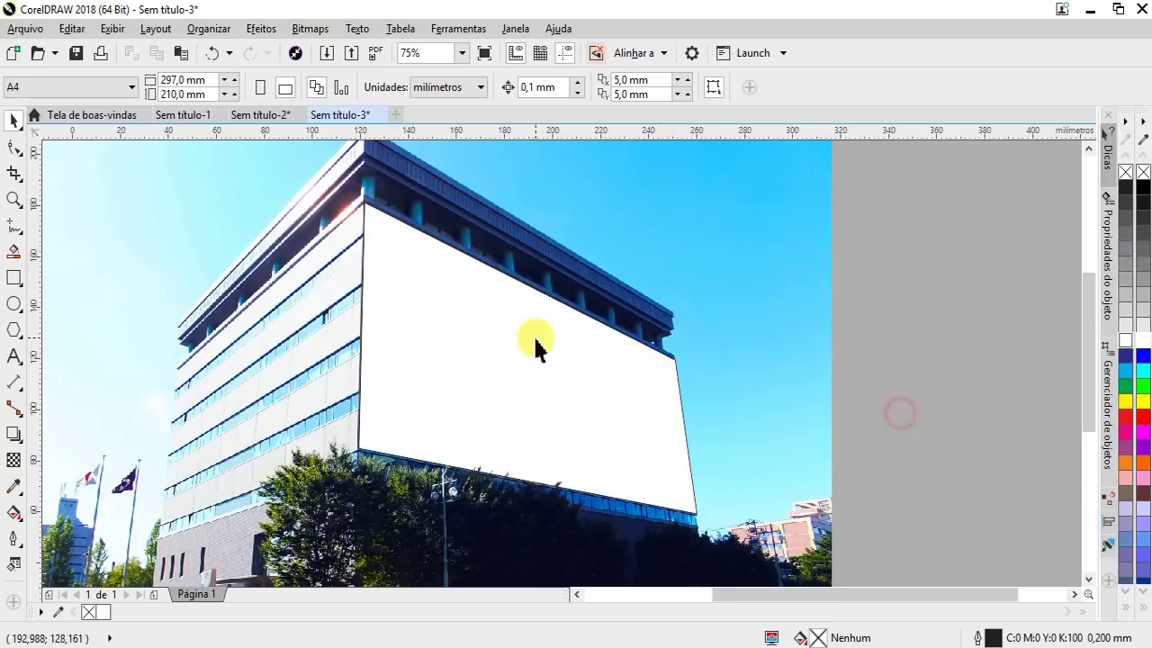
scroll(487, 297, down, 2)
scroll(505, 316, up, 1)
scroll(505, 324, up, 1)
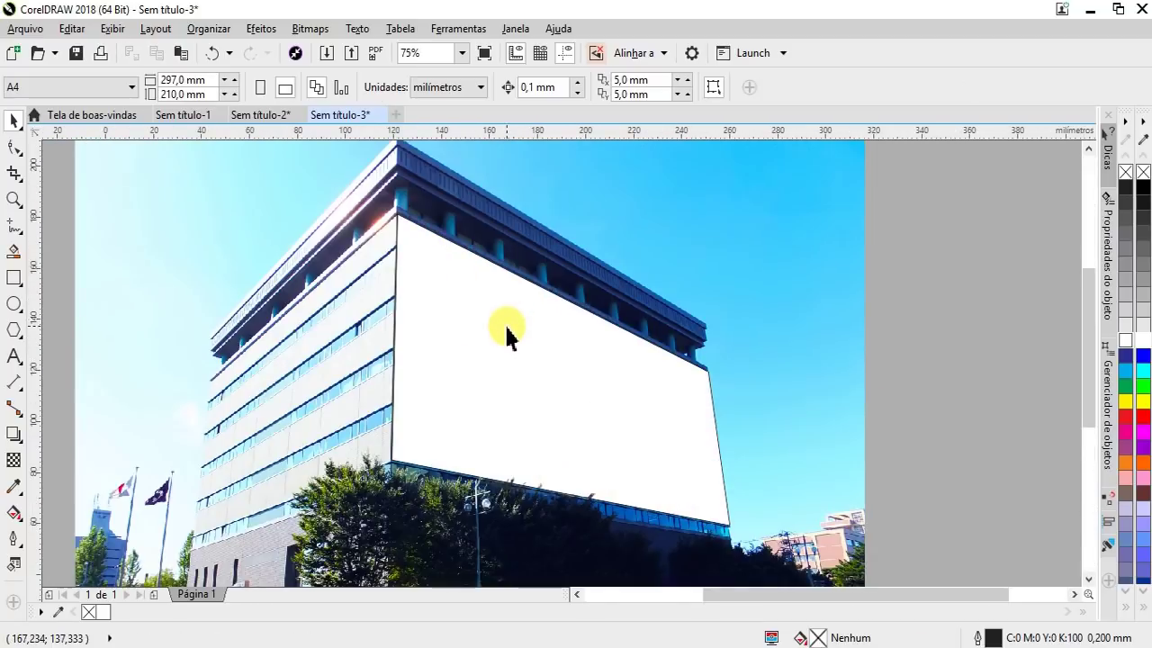
scroll(455, 290, down, 1)
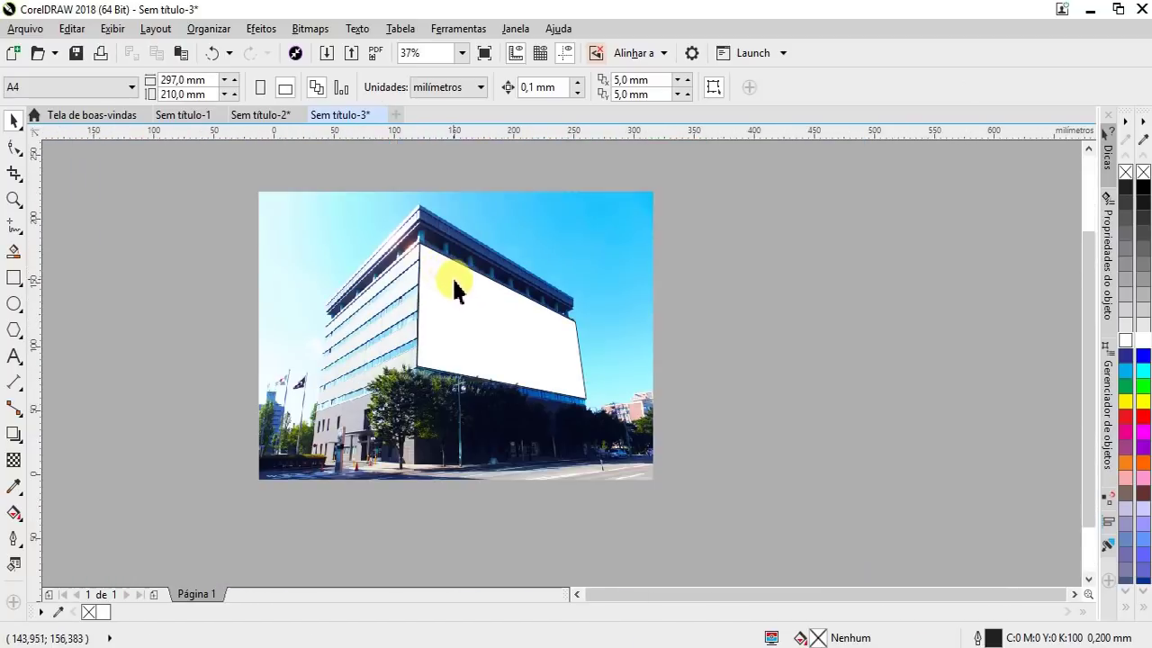
scroll(489, 312, up, 1)
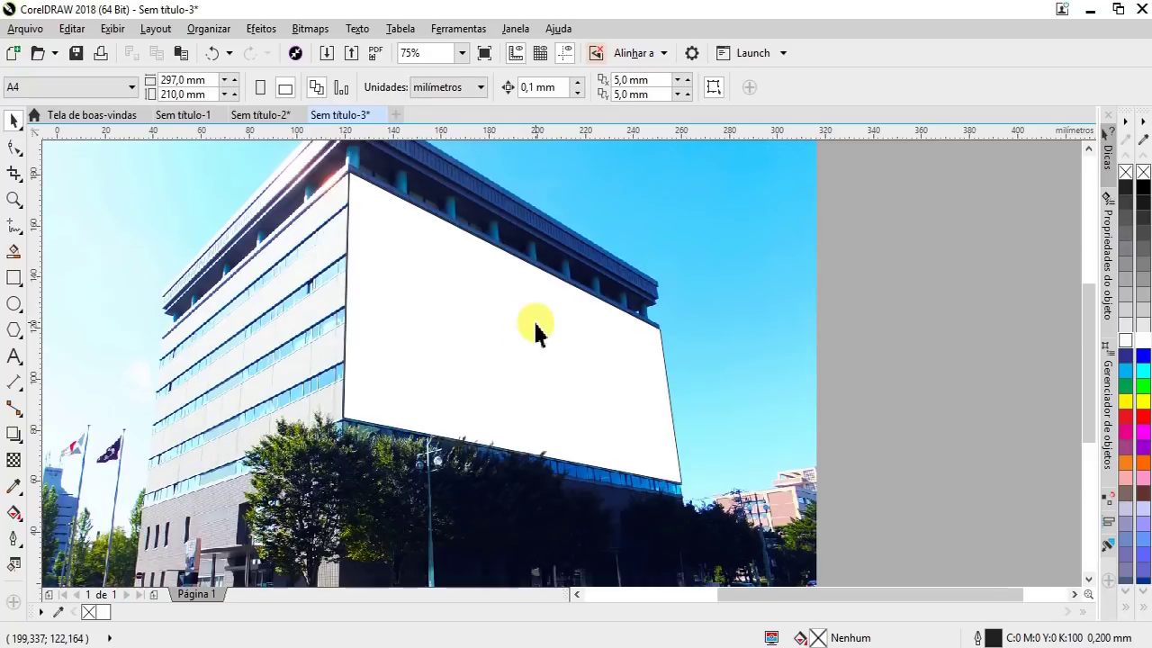
scroll(447, 298, down, 1)
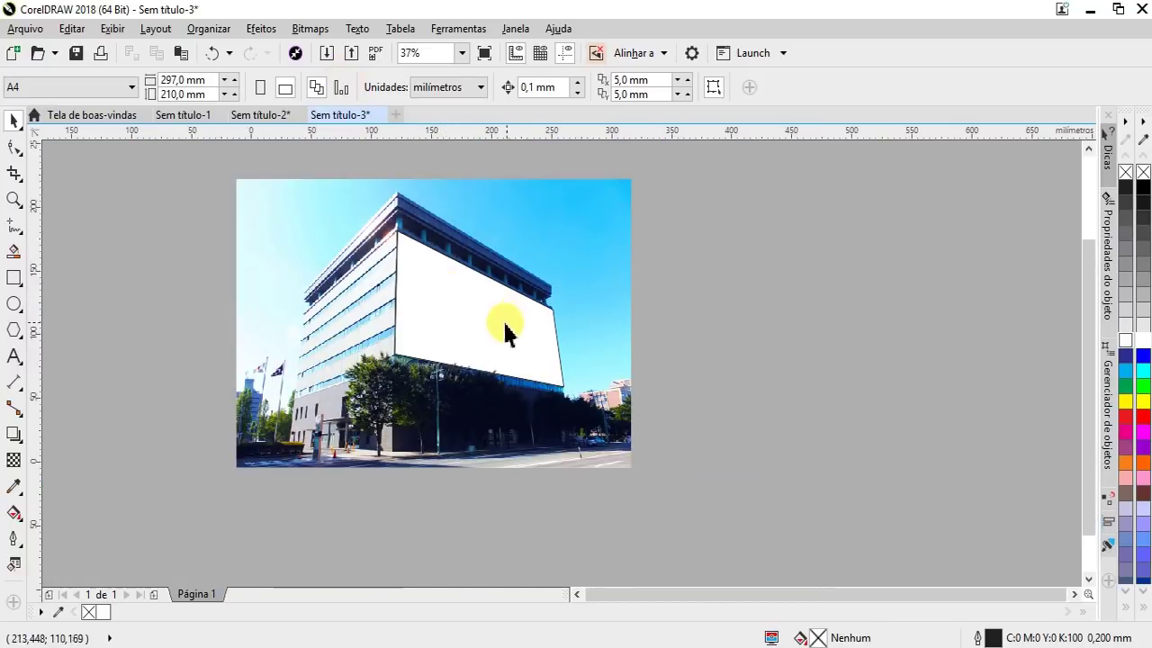
scroll(462, 311, up, 1)
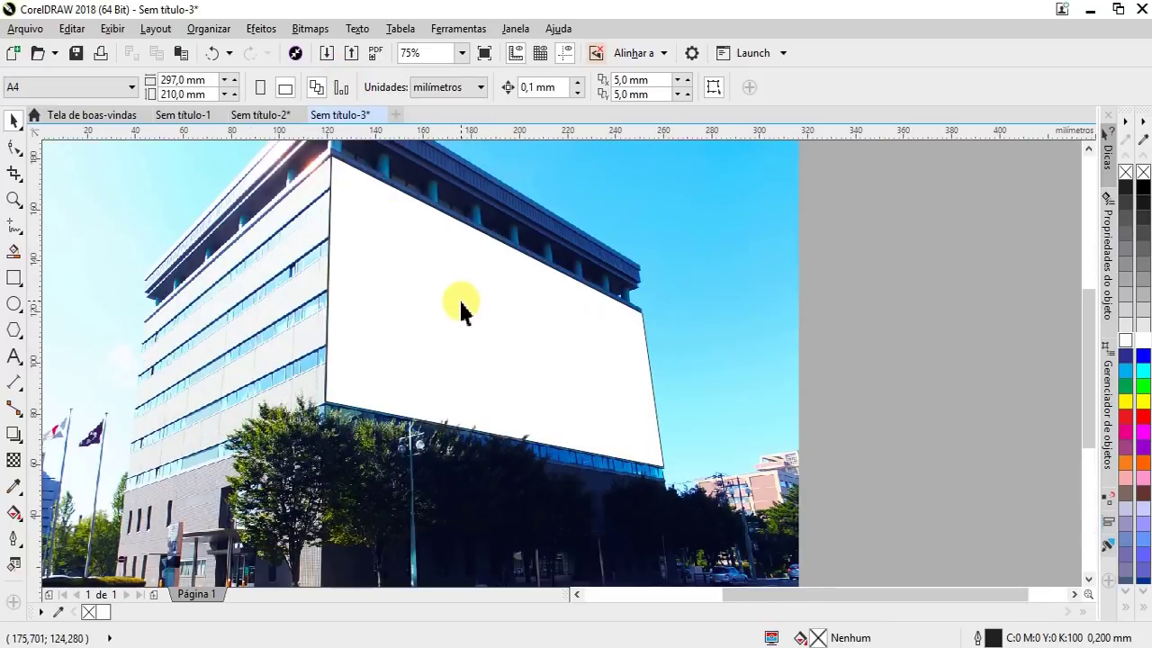
Import the 7744 woman photo and place it on the page.
click(326, 53)
click(590, 302)
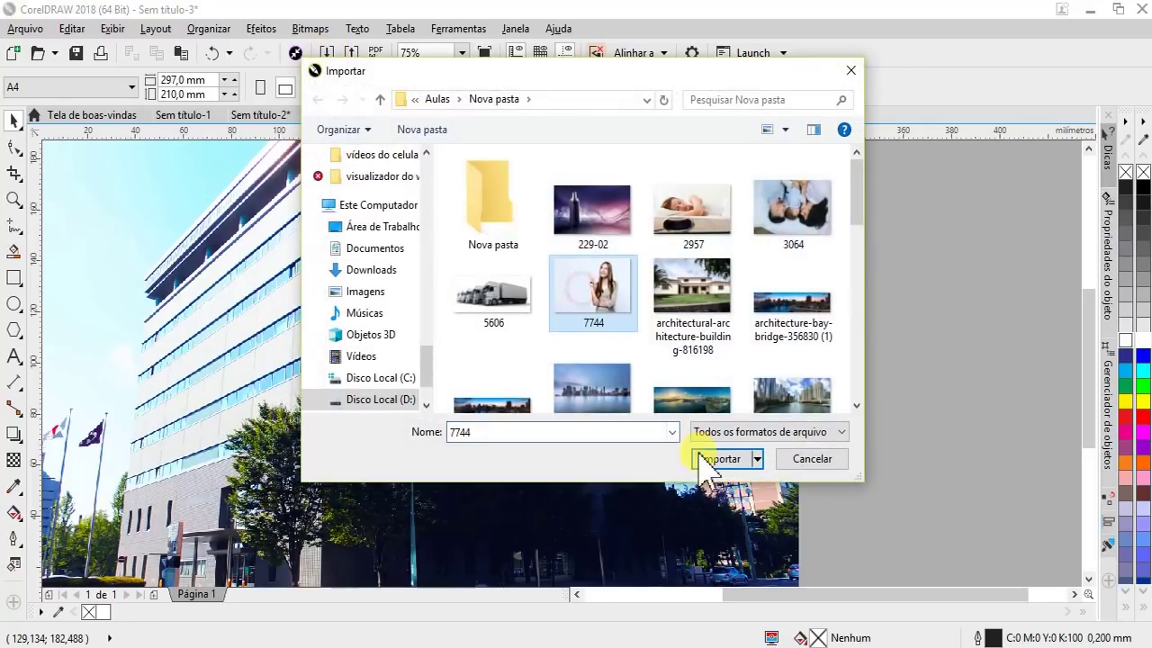
click(707, 460)
drag(397, 260, 398, 262)
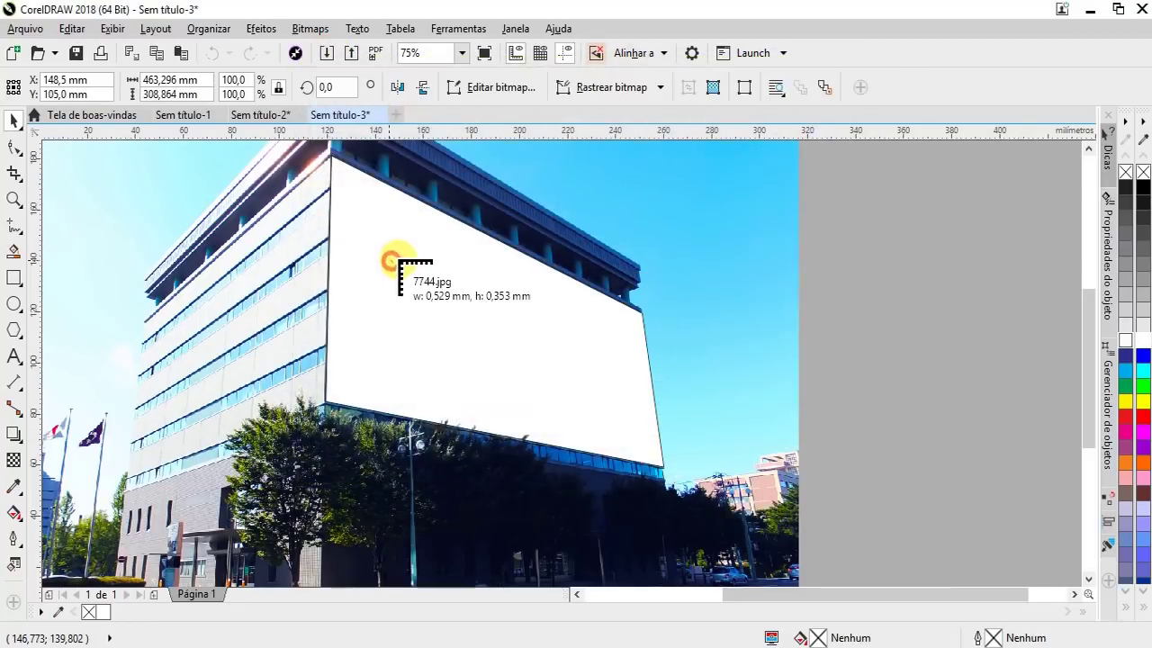
scroll(437, 260, down, 3)
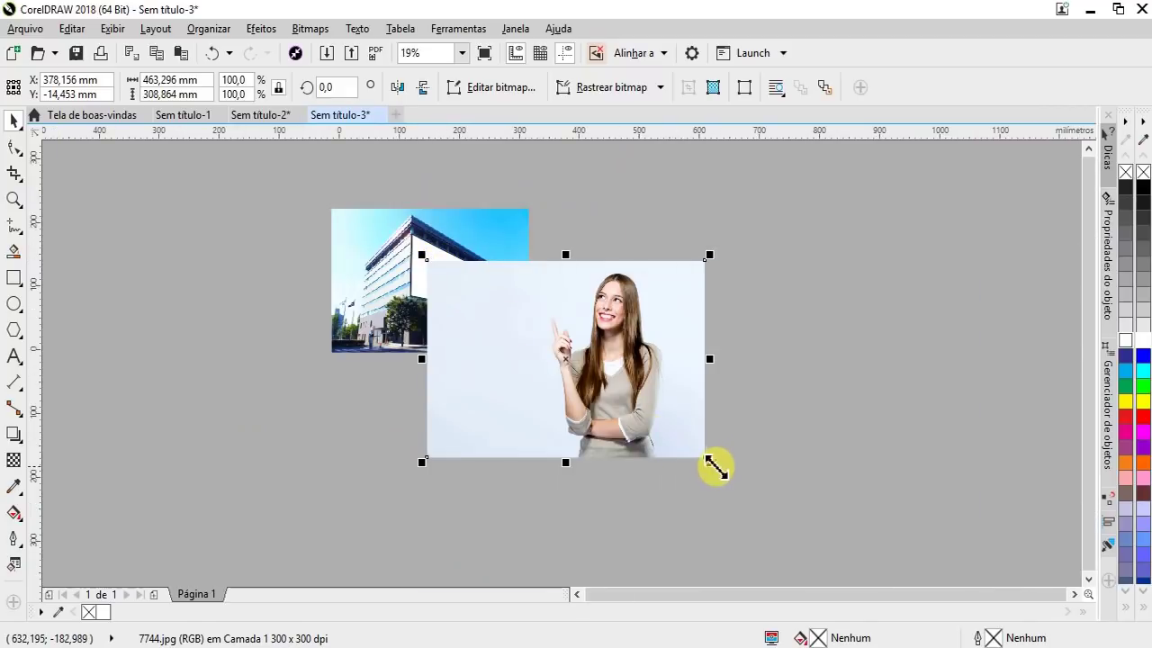
Scale the woman photo down to about 23% and move it over the billboard.
drag(709, 461, 504, 314)
scroll(507, 288, up, 3)
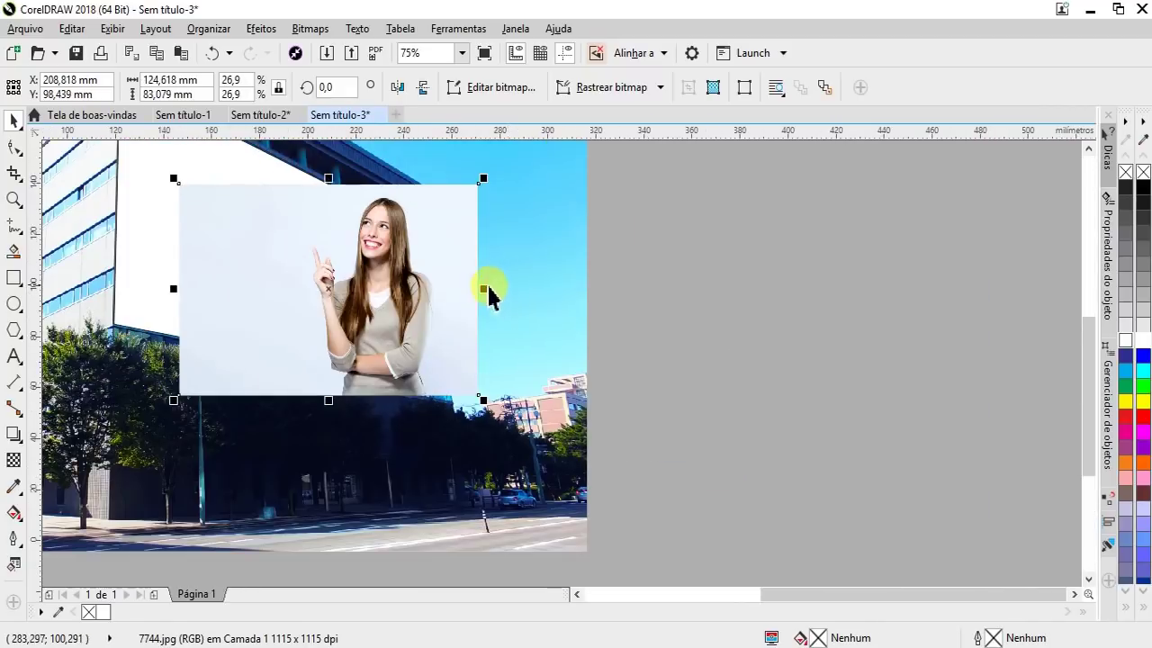
mouse_move(423, 274)
mouse_down()
mouse_move(393, 323)
mouse_move(334, 261)
mouse_up()
scroll(388, 334, down, 2)
scroll(304, 184, up, 2)
drag(566, 417, 525, 384)
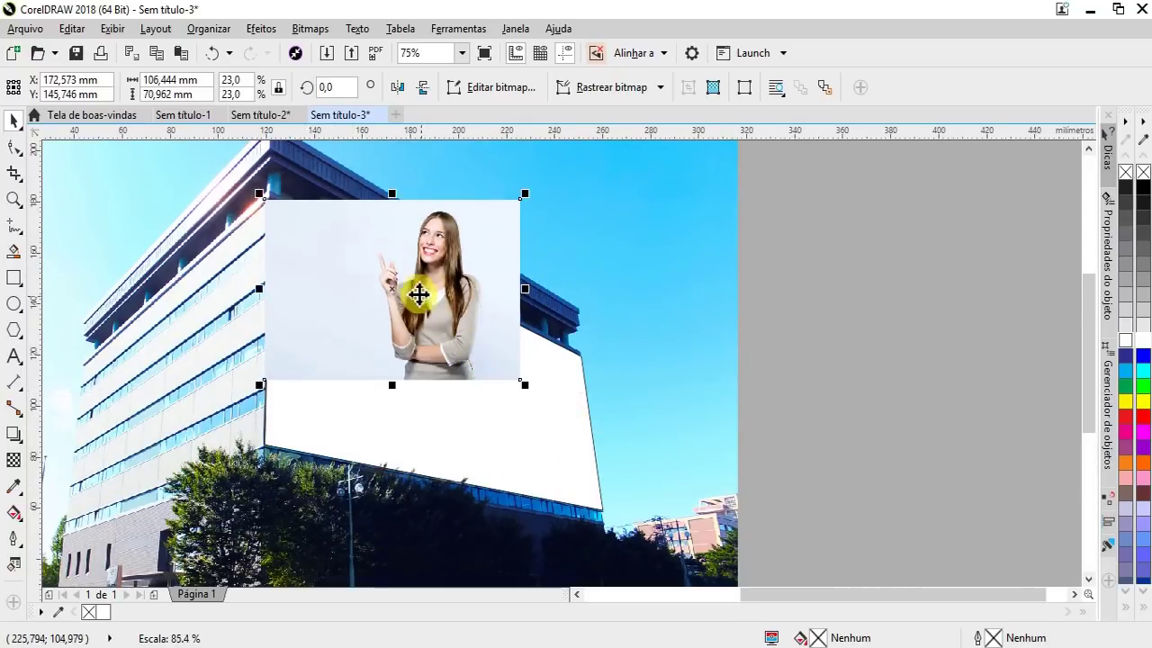
drag(418, 293, 389, 331)
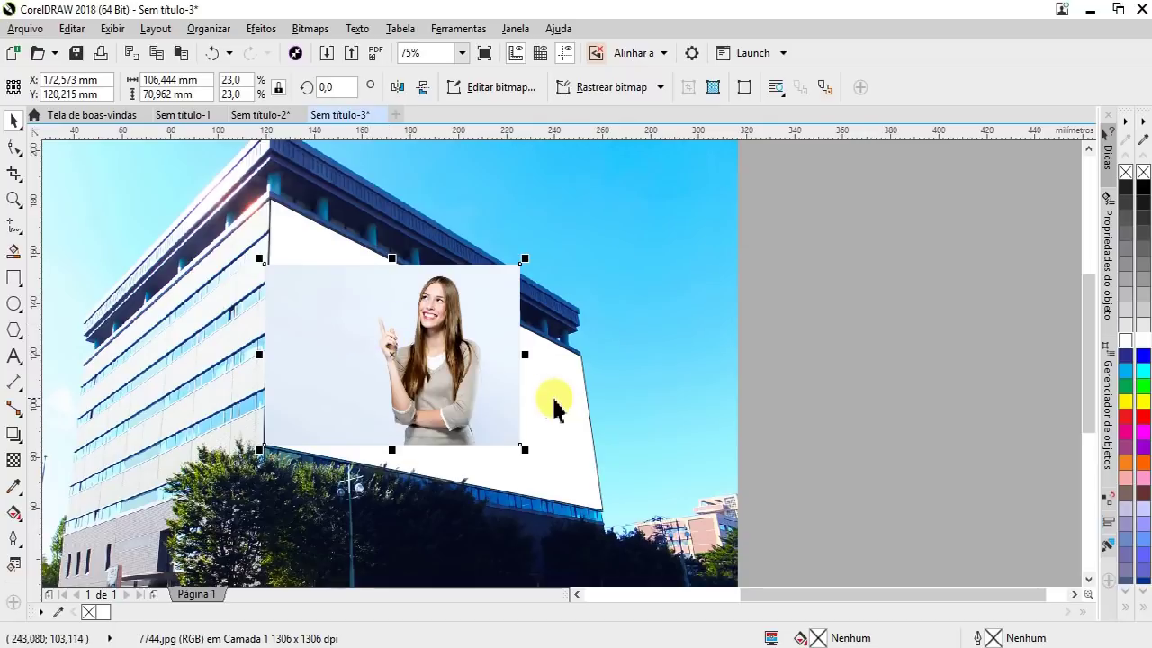
drag(494, 372, 434, 350)
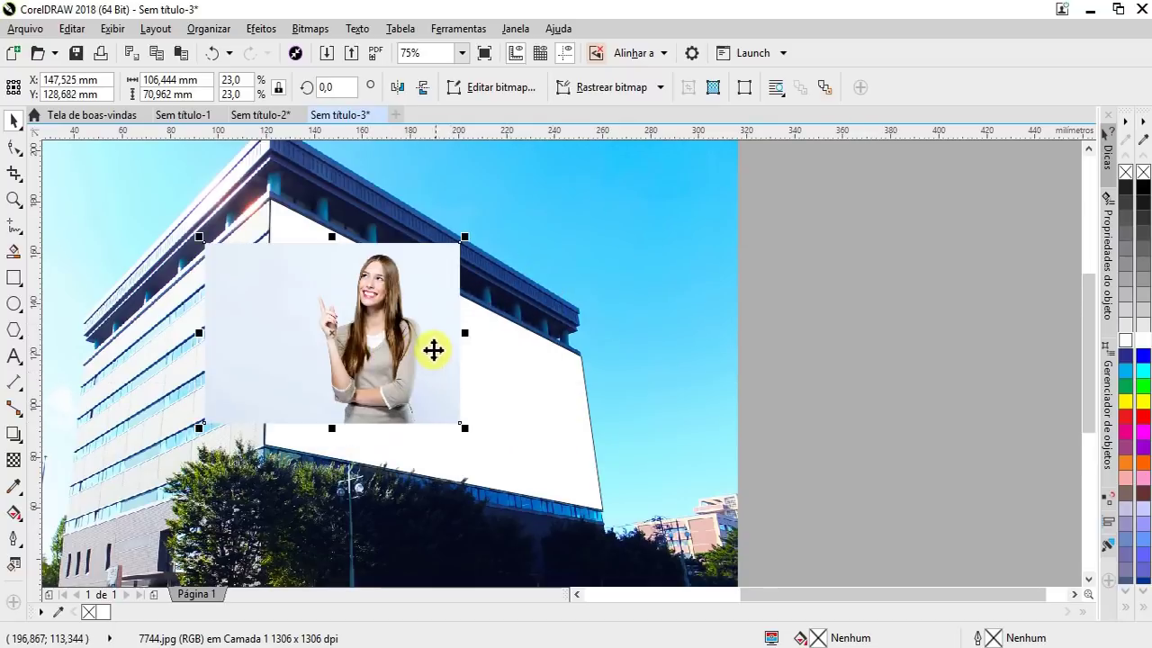
scroll(400, 316, up, 2)
scroll(368, 290, down, 2)
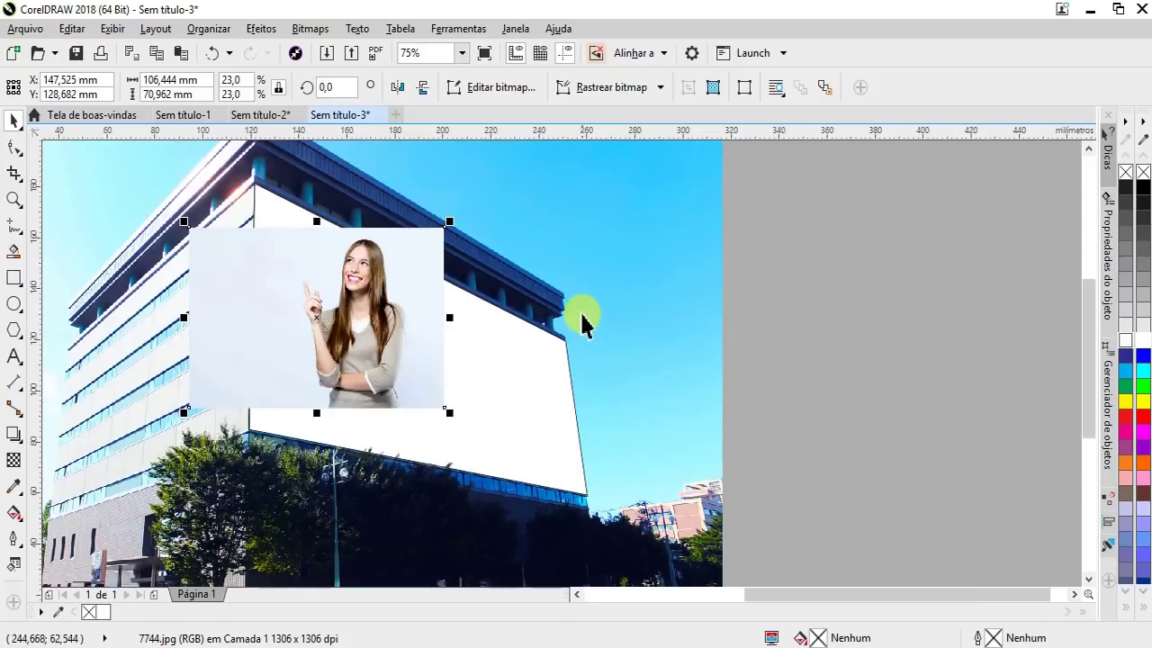
drag(435, 335, 572, 448)
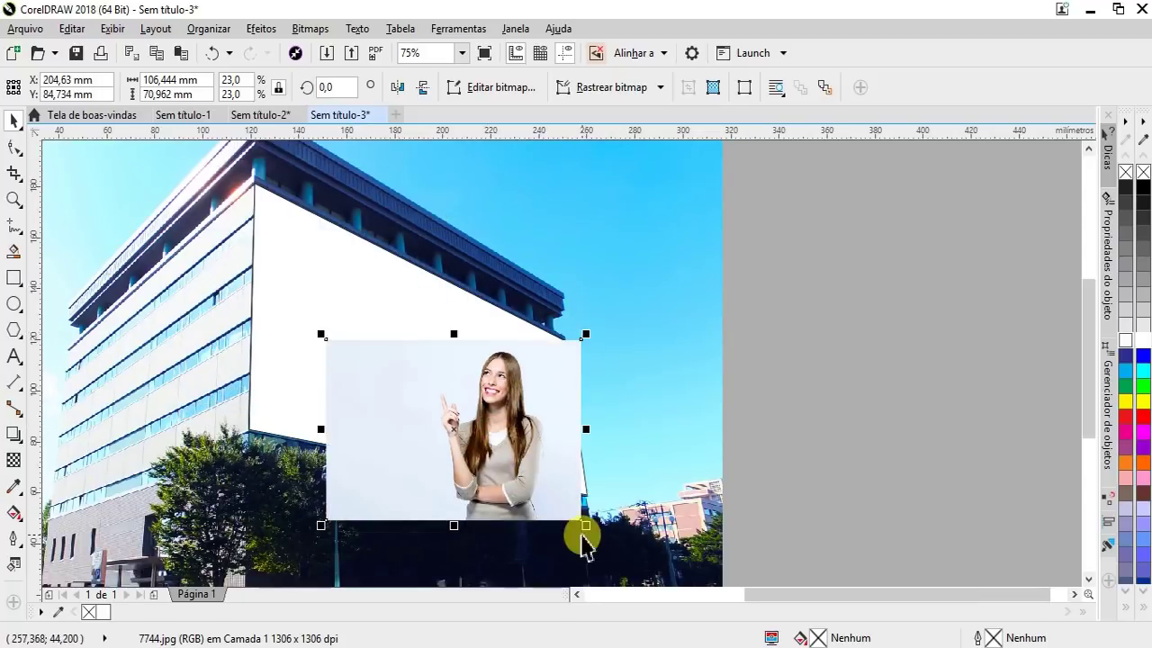
Resize the photo to about 19% and line its corners up with the billboard edges.
drag(583, 529, 560, 497)
scroll(553, 482, up, 2)
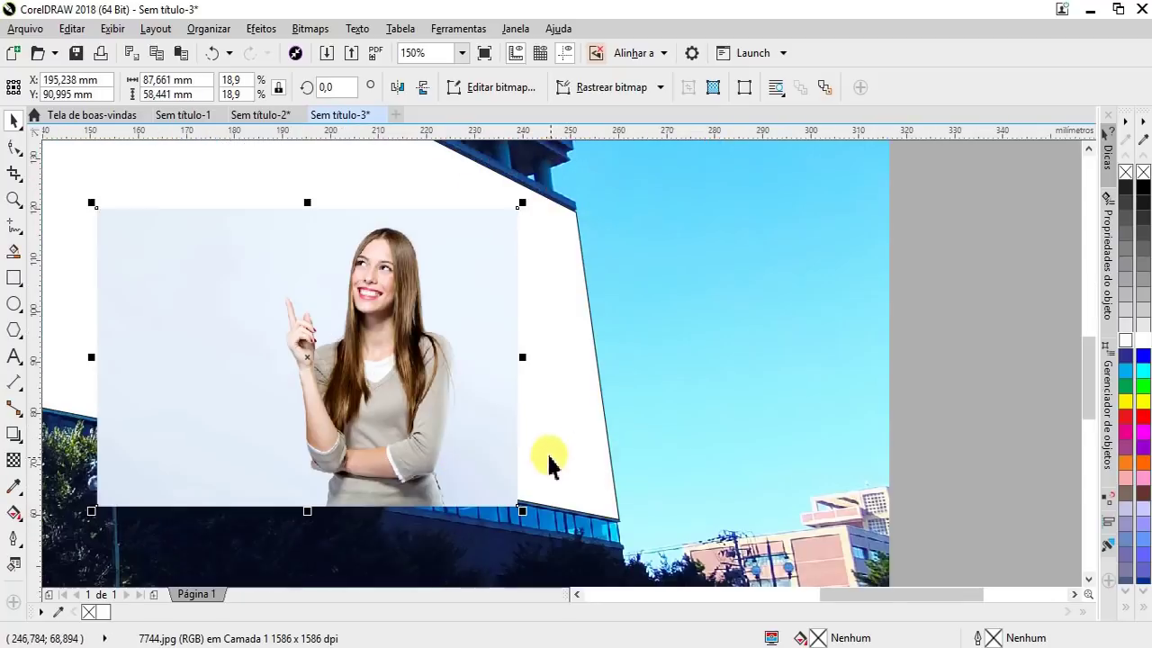
drag(488, 364, 525, 369)
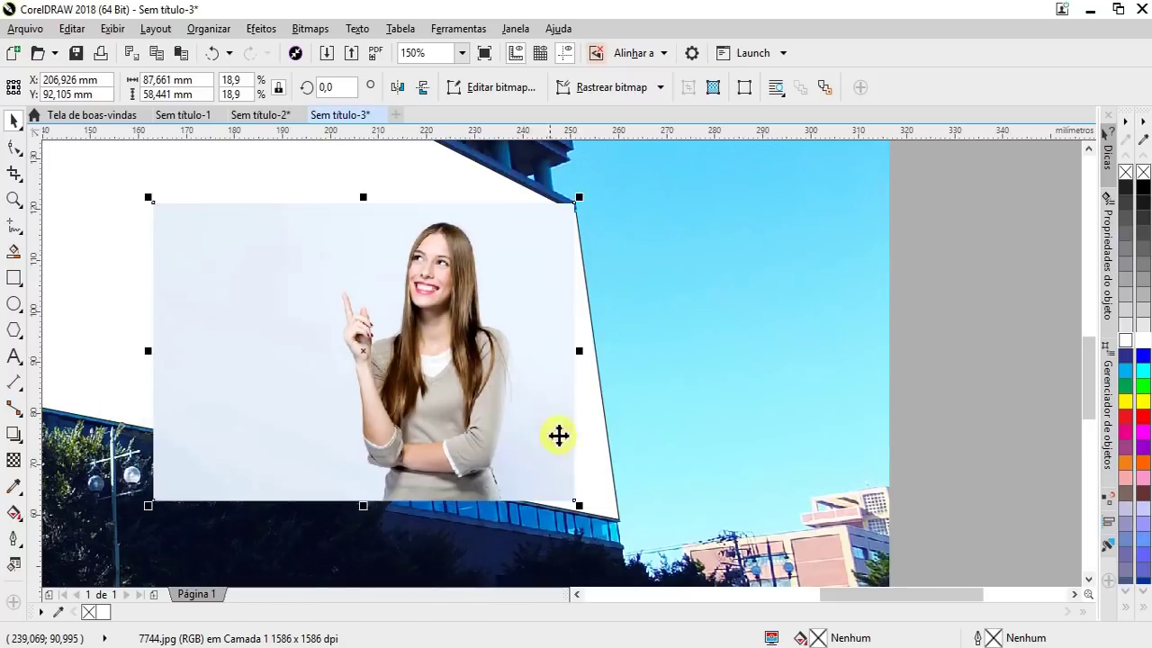
drag(572, 503, 582, 515)
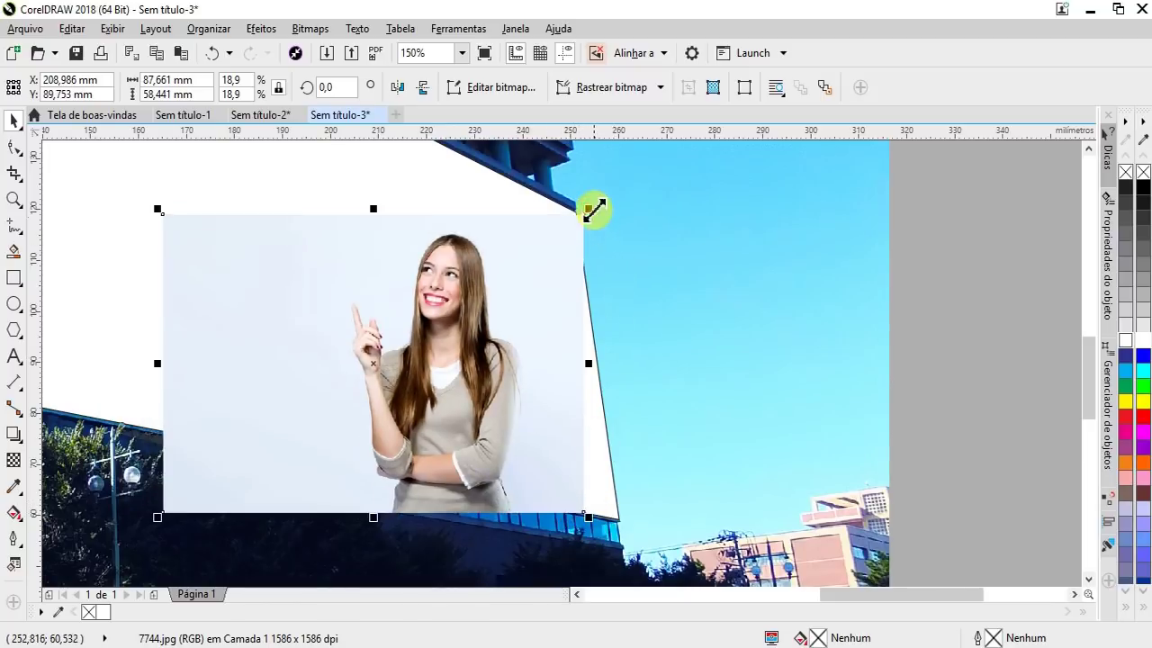
drag(591, 206, 599, 198)
drag(553, 260, 535, 262)
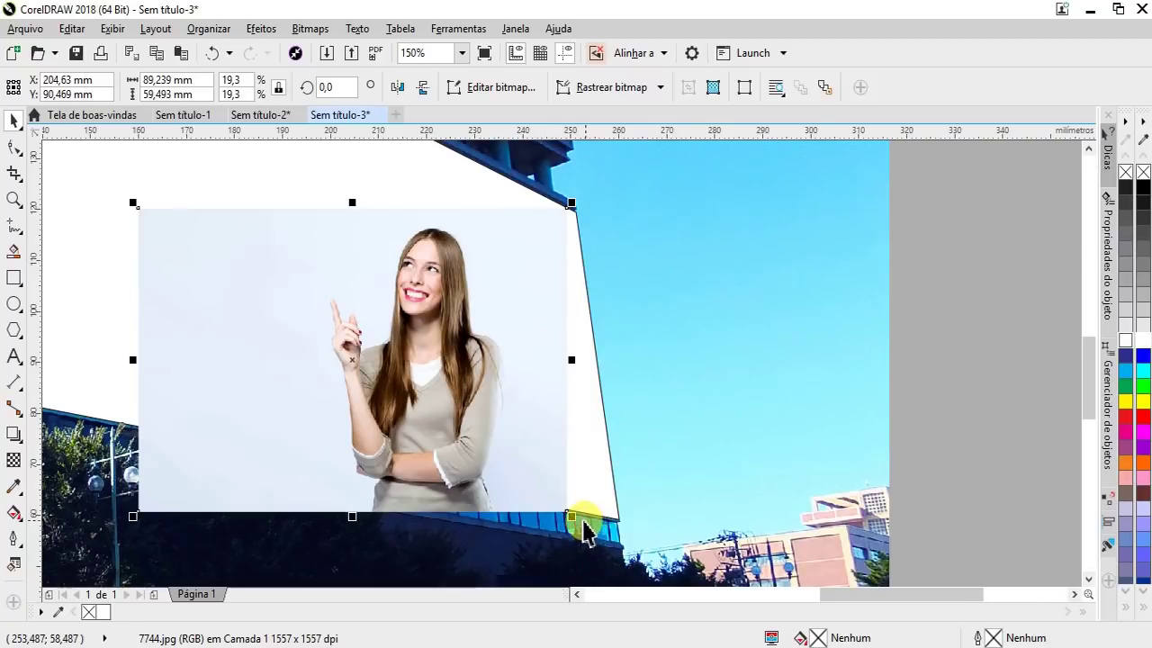
scroll(569, 520, up, 2)
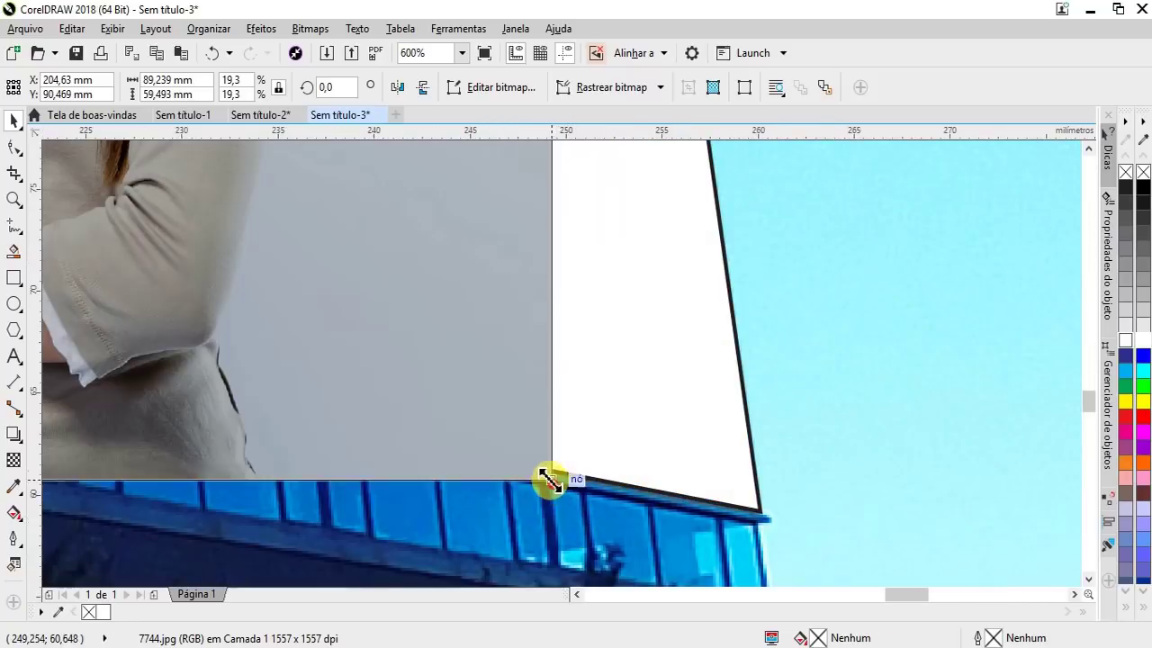
drag(558, 486, 555, 477)
Nudge the woman photo slightly right so it sits on the white facade panel.
scroll(555, 477, down, 1)
scroll(624, 517, down, 1)
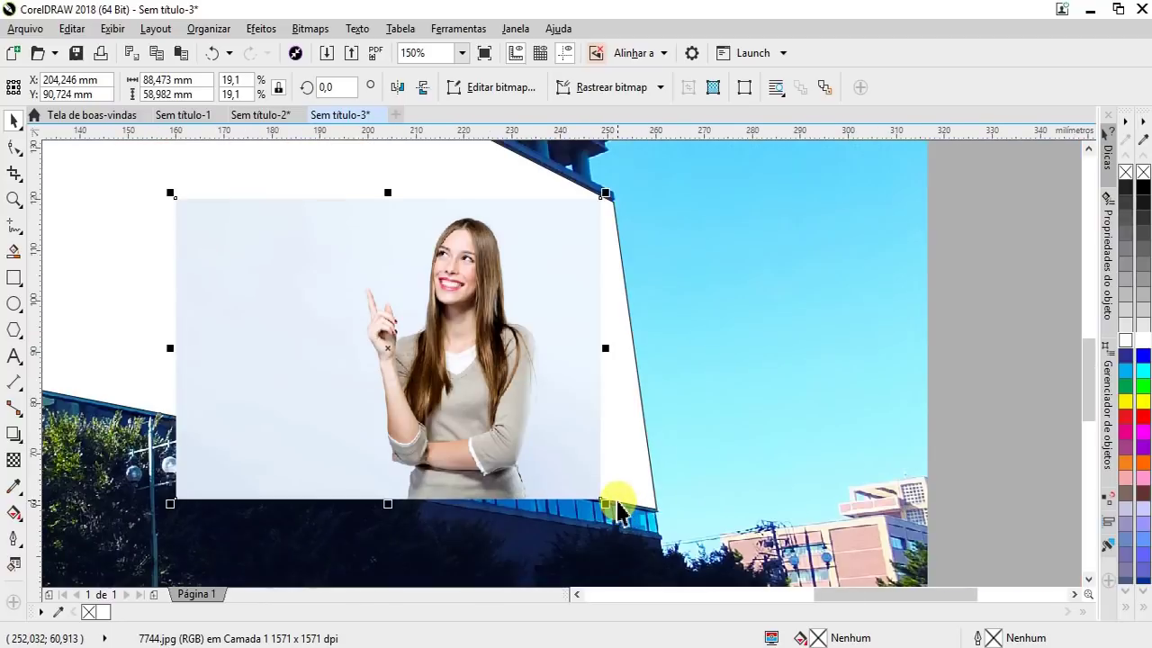
scroll(596, 411, down, 1)
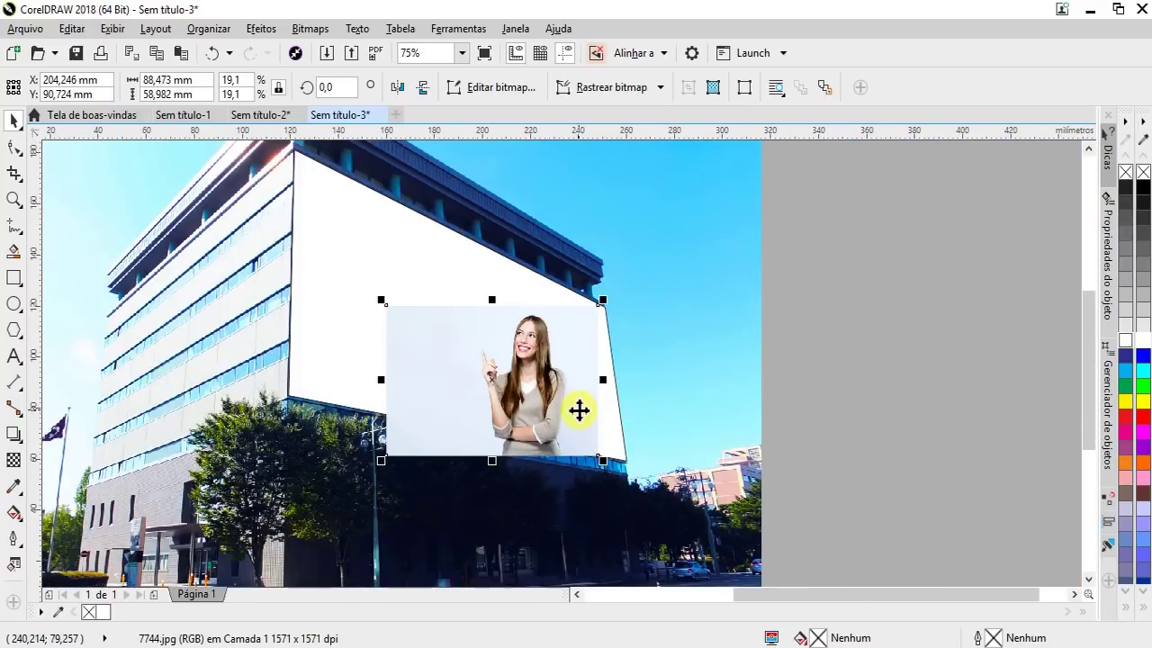
scroll(609, 370, up, 1)
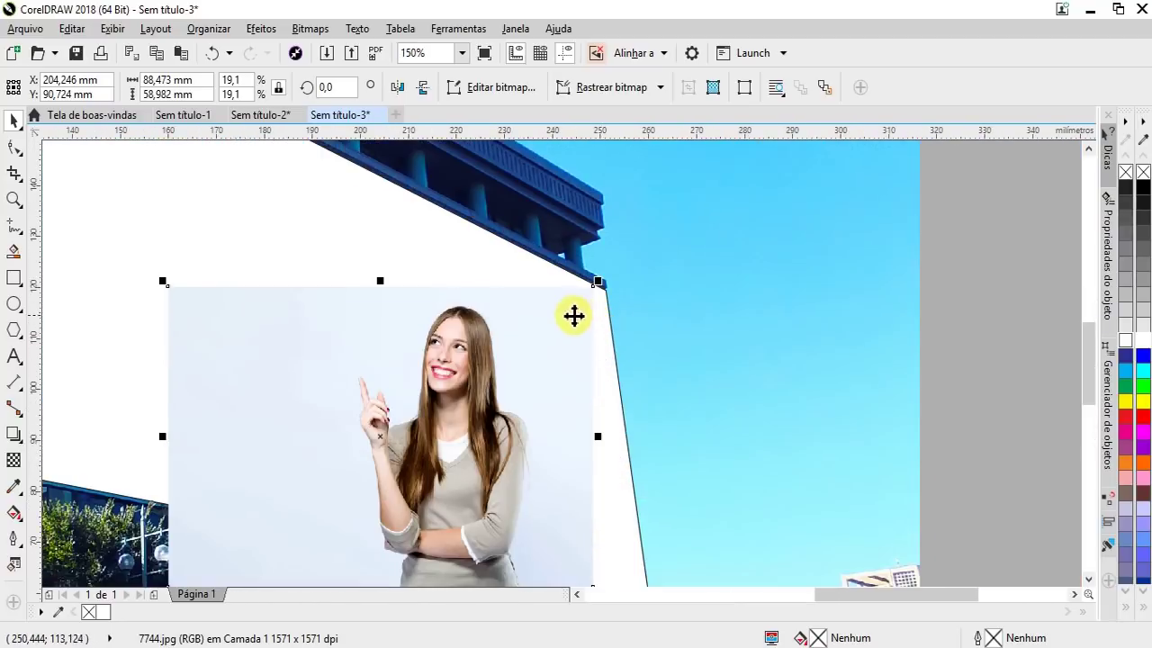
drag(573, 315, 625, 313)
scroll(624, 312, down, 1)
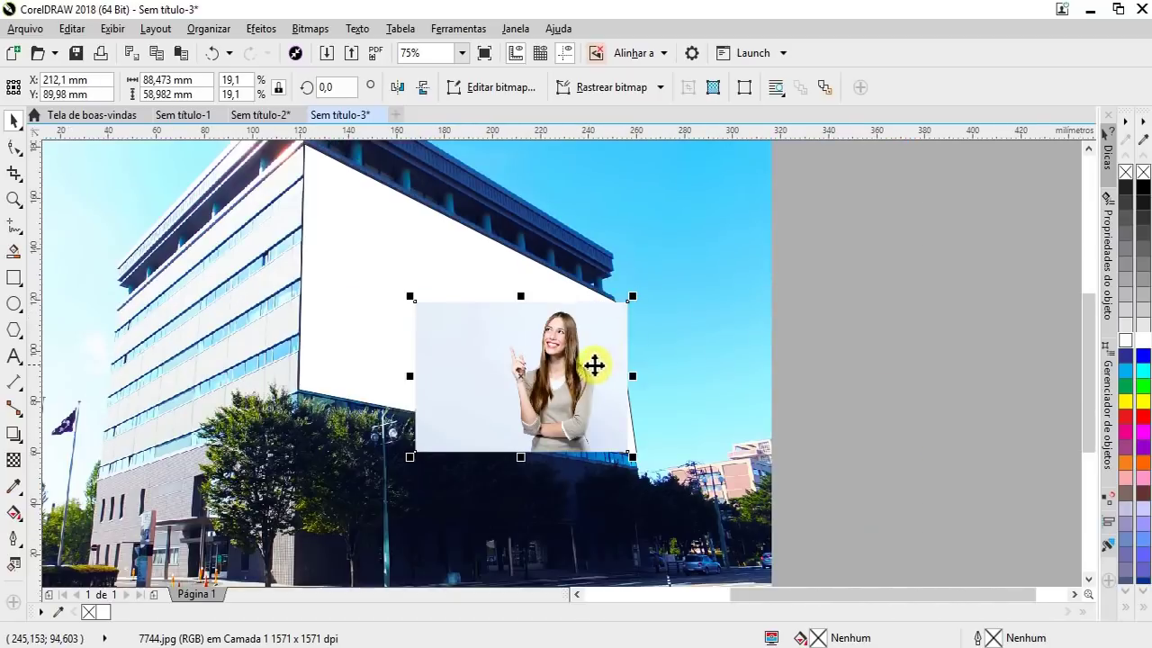
scroll(620, 414, up, 1)
mouse_move(554, 397)
mouse_down()
mouse_move(572, 403)
mouse_move(568, 392)
mouse_up()
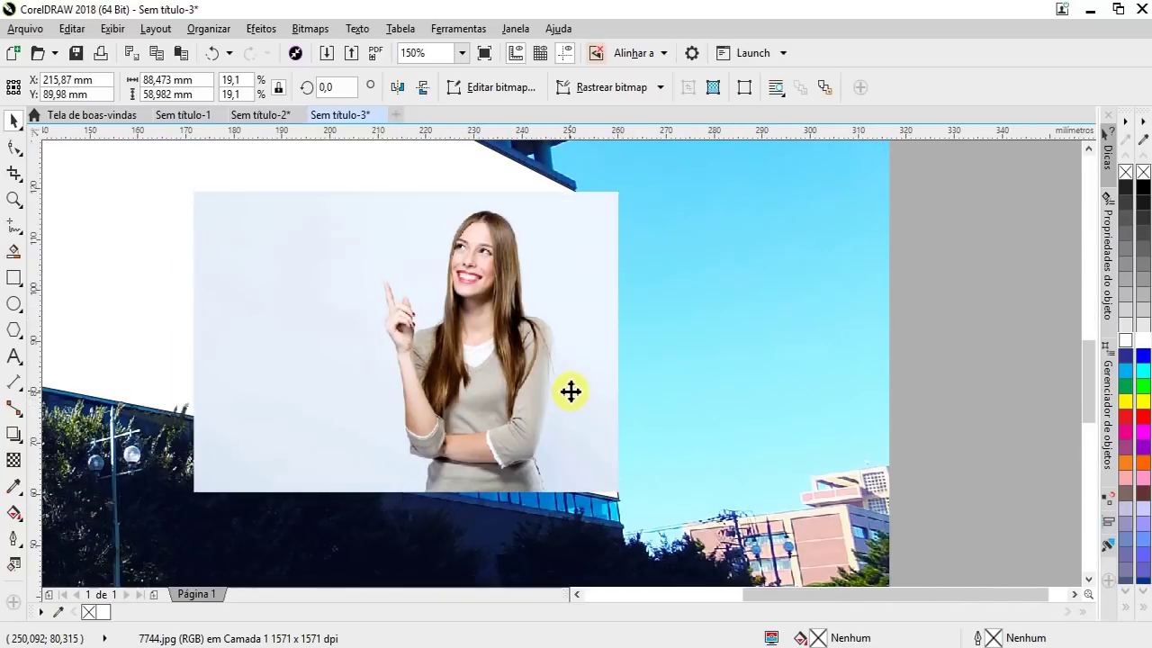
scroll(568, 393, down, 1)
Draw a rectangle extending leftward from the woman photo across the panel.
click(13, 279)
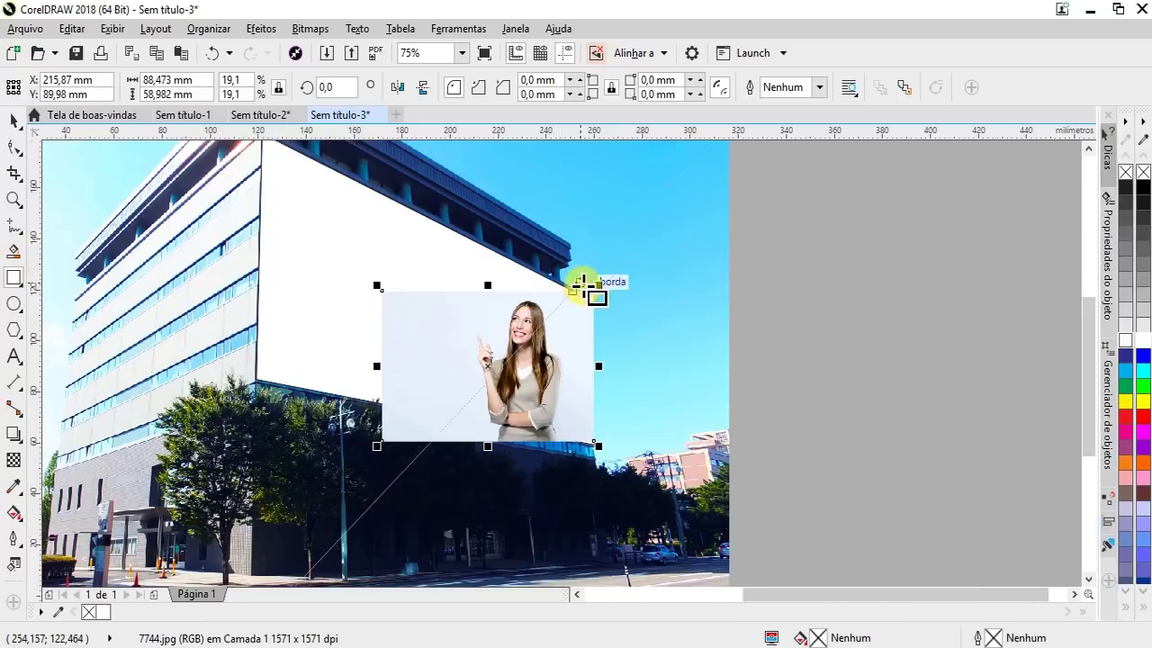
mouse_move(594, 290)
mouse_down()
mouse_move(594, 419)
mouse_move(256, 440)
mouse_up()
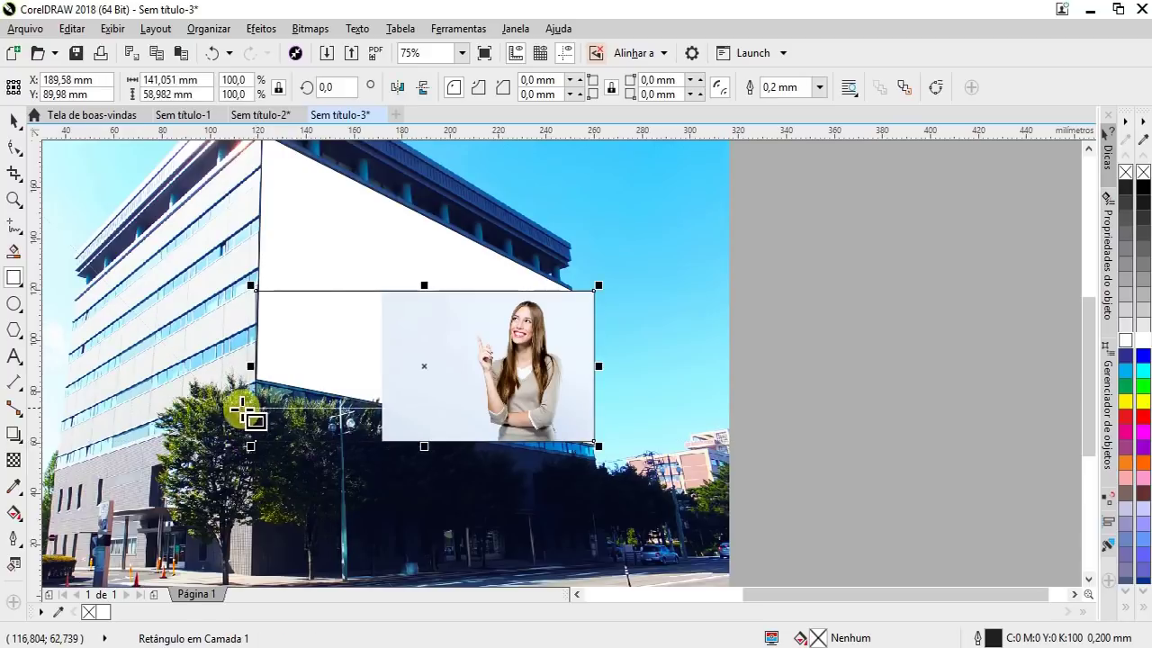
scroll(385, 372, up, 2)
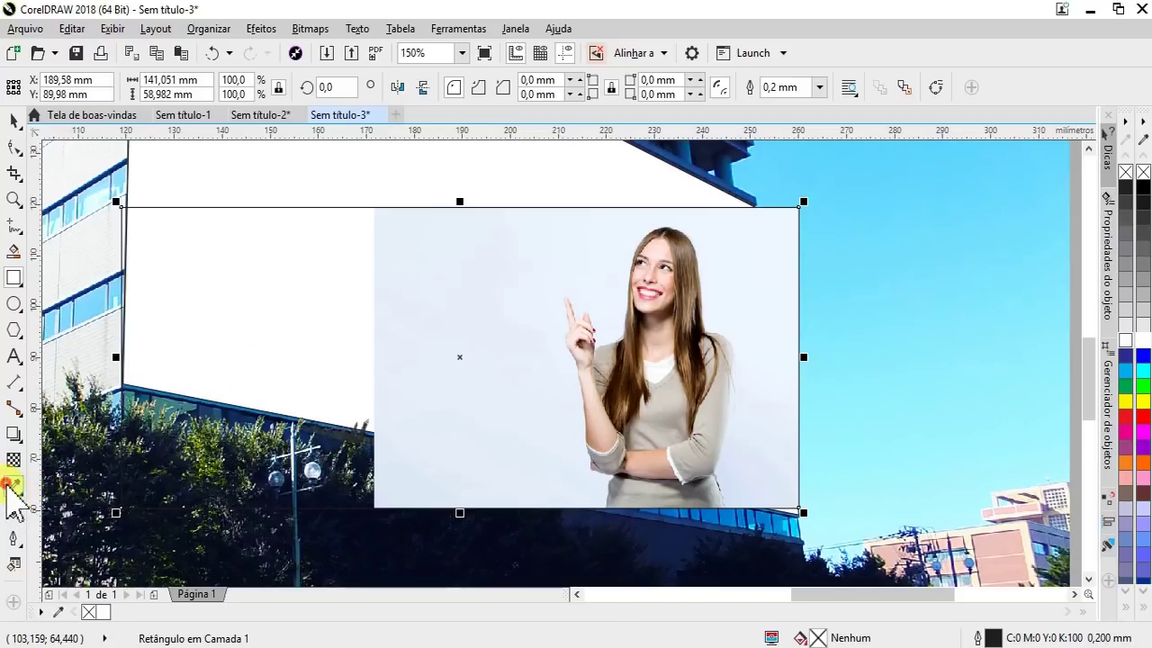
Fill the rectangle with the photo's light grey background and send it behind the photo.
click(14, 485)
click(419, 366)
click(259, 305)
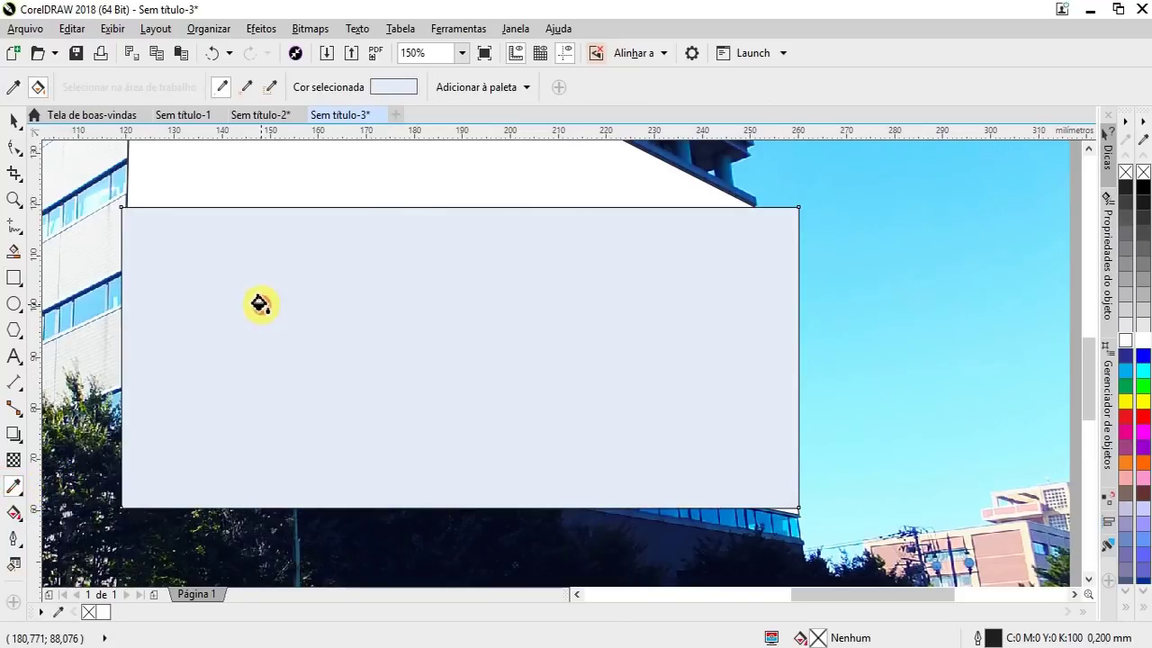
click(11, 118)
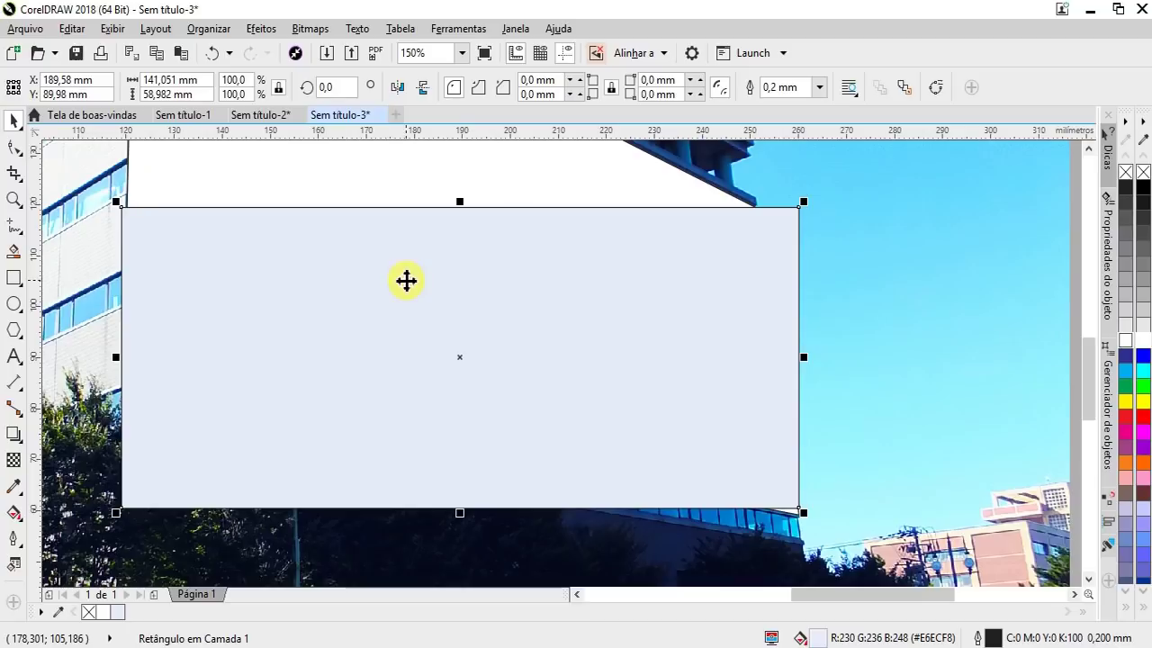
scroll(528, 308, down, 2)
scroll(526, 306, up, 2)
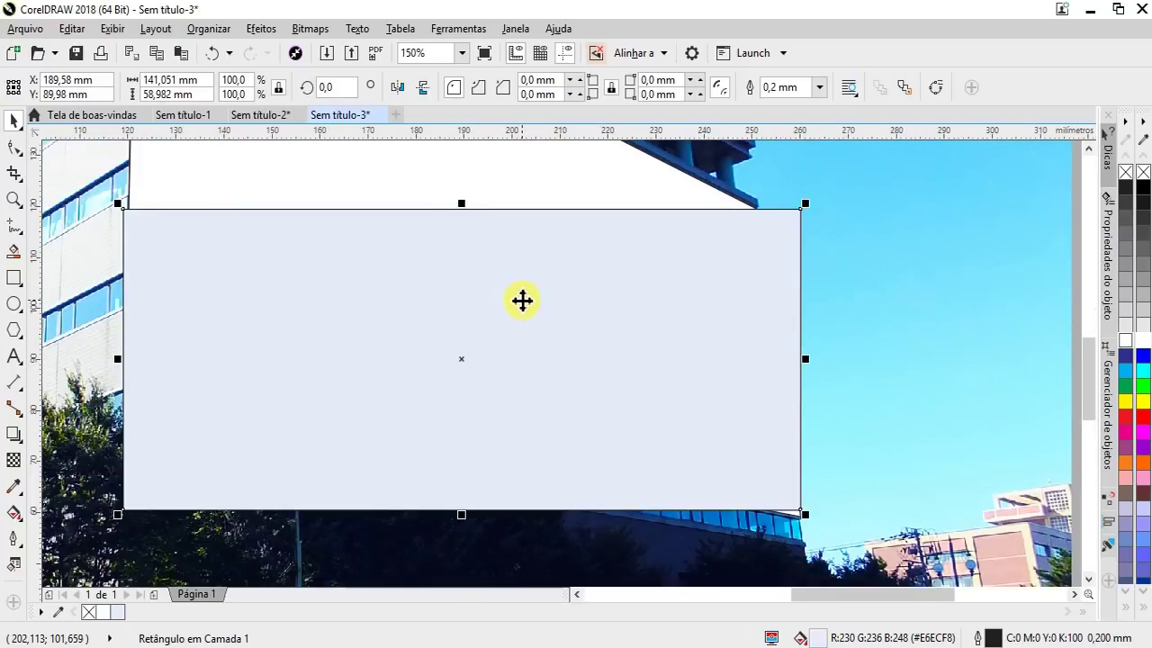
key(shift+Page_Down)
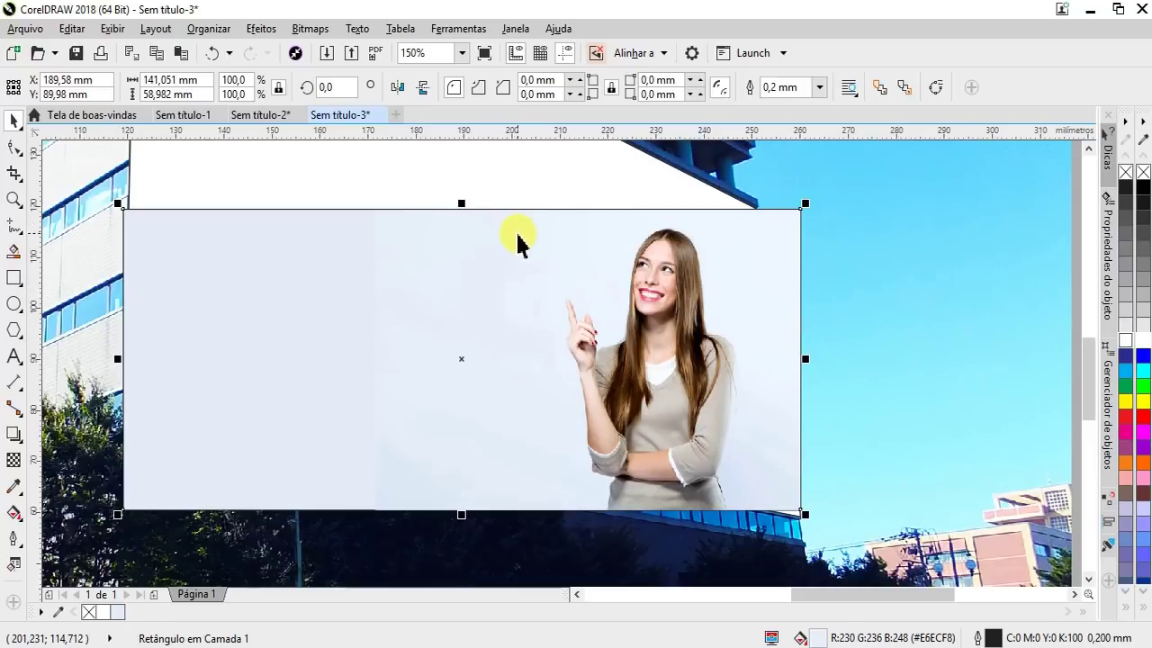
Give the light-grey rectangle no outline, then deselect everything.
click(565, 236)
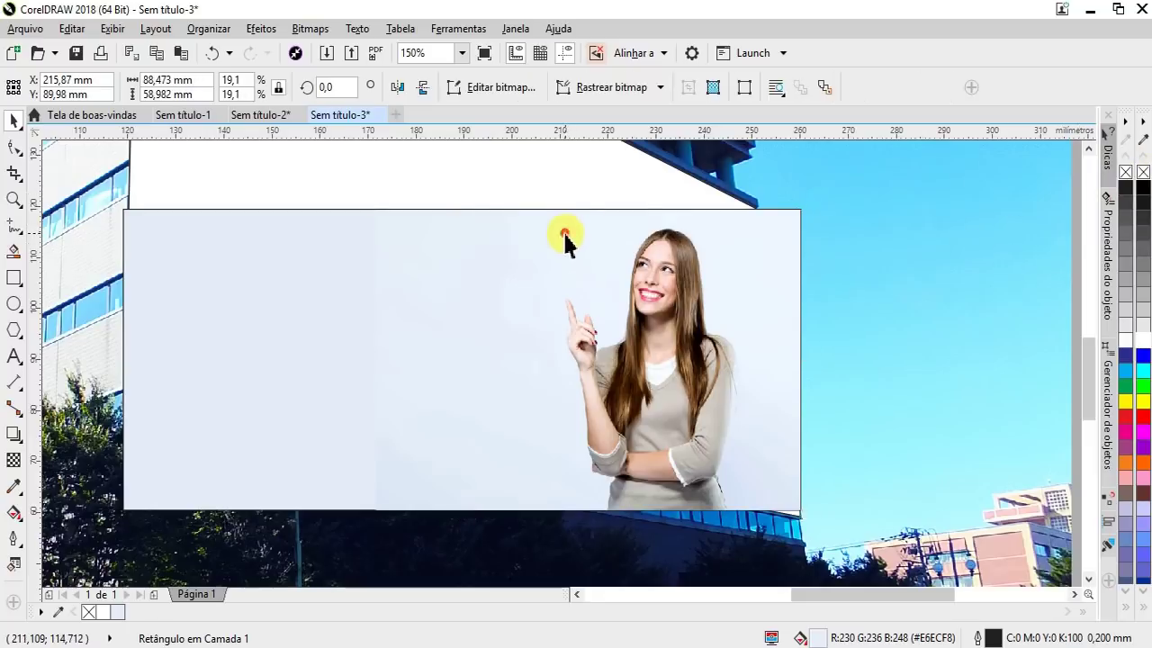
click(265, 270)
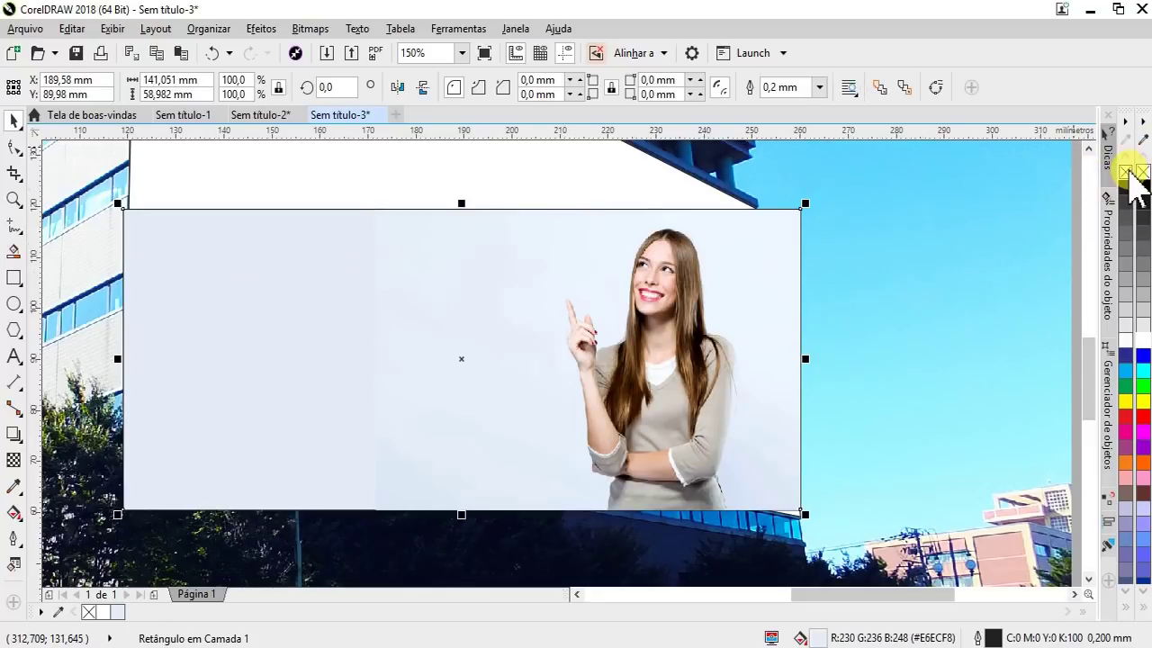
right_click(1129, 170)
scroll(424, 300, down, 2)
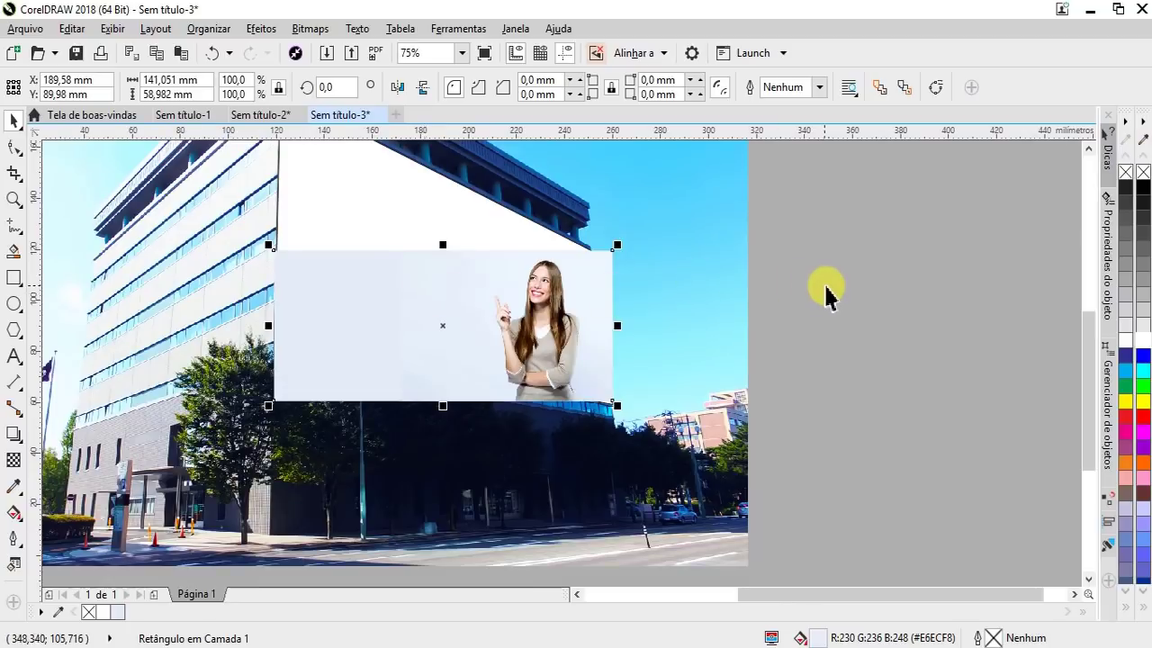
click(826, 286)
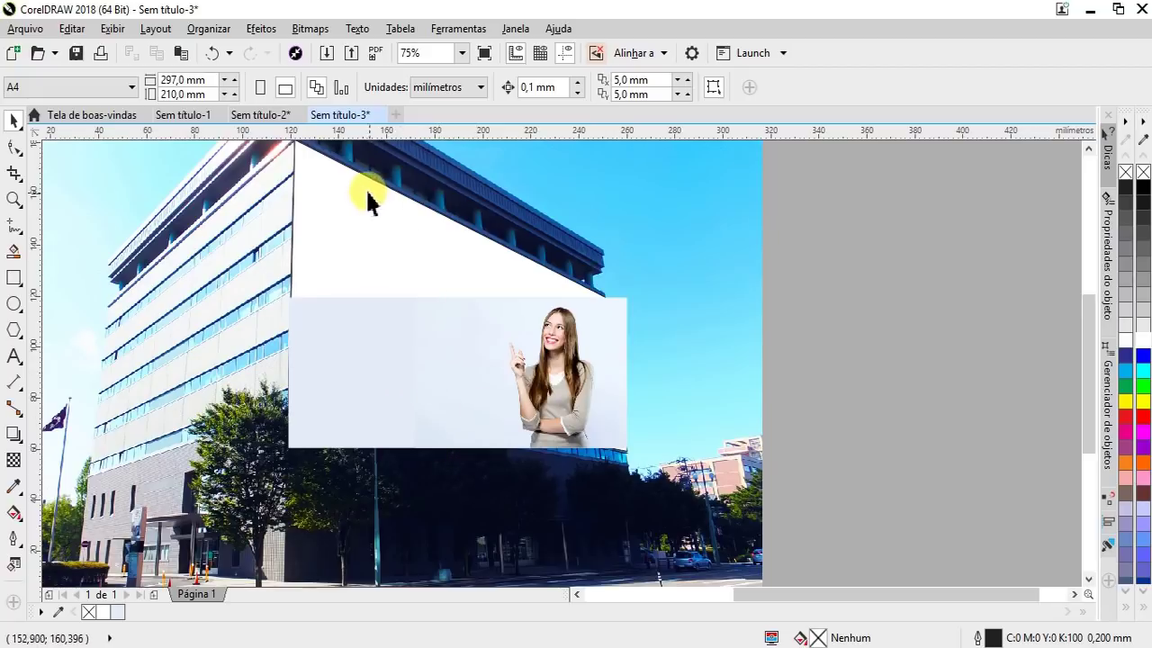
scroll(433, 372, up, 2)
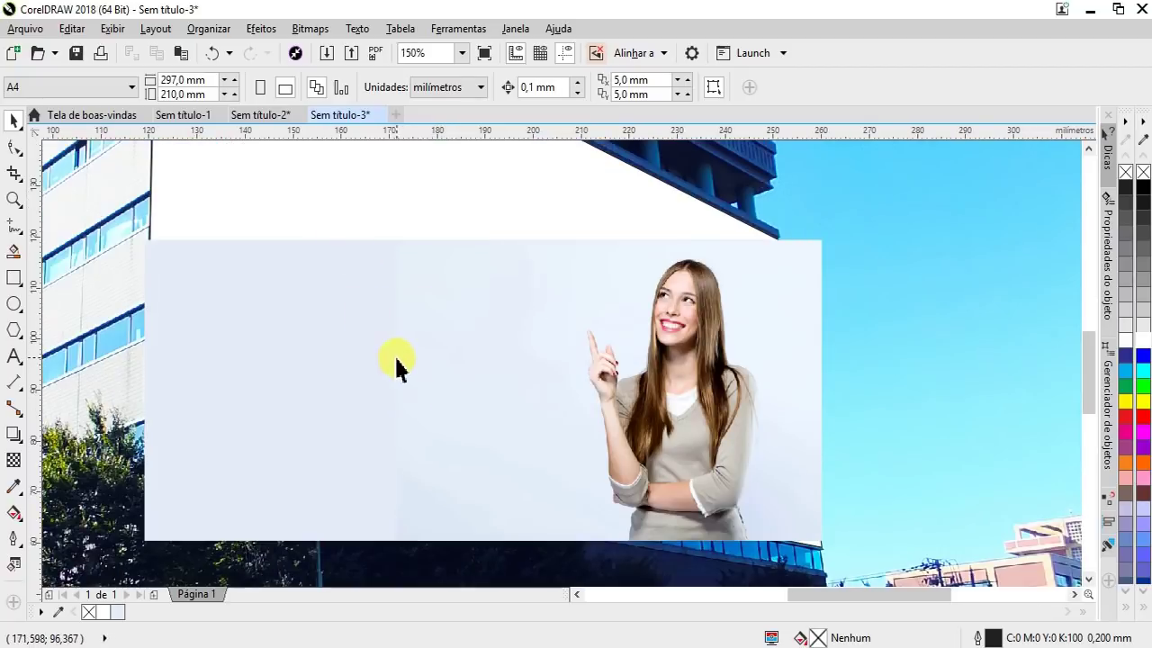
scroll(396, 365, down, 2)
Import the JM logo backup file, accepting font substitution, and drop it on the page.
click(328, 53)
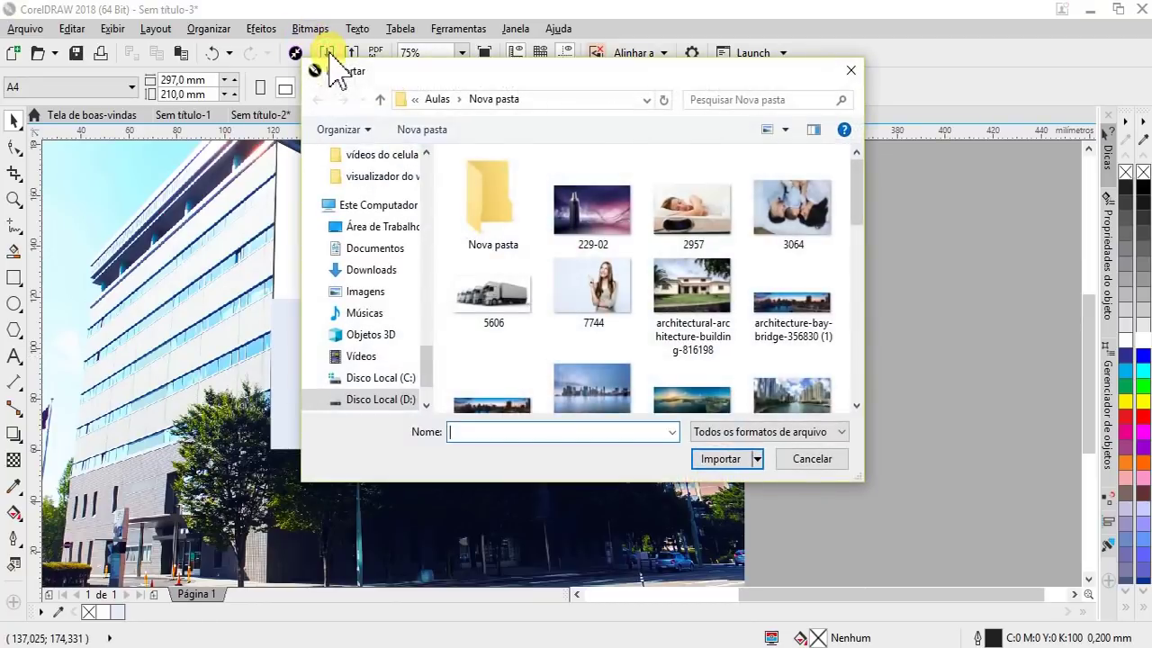
drag(855, 180, 850, 308)
click(493, 235)
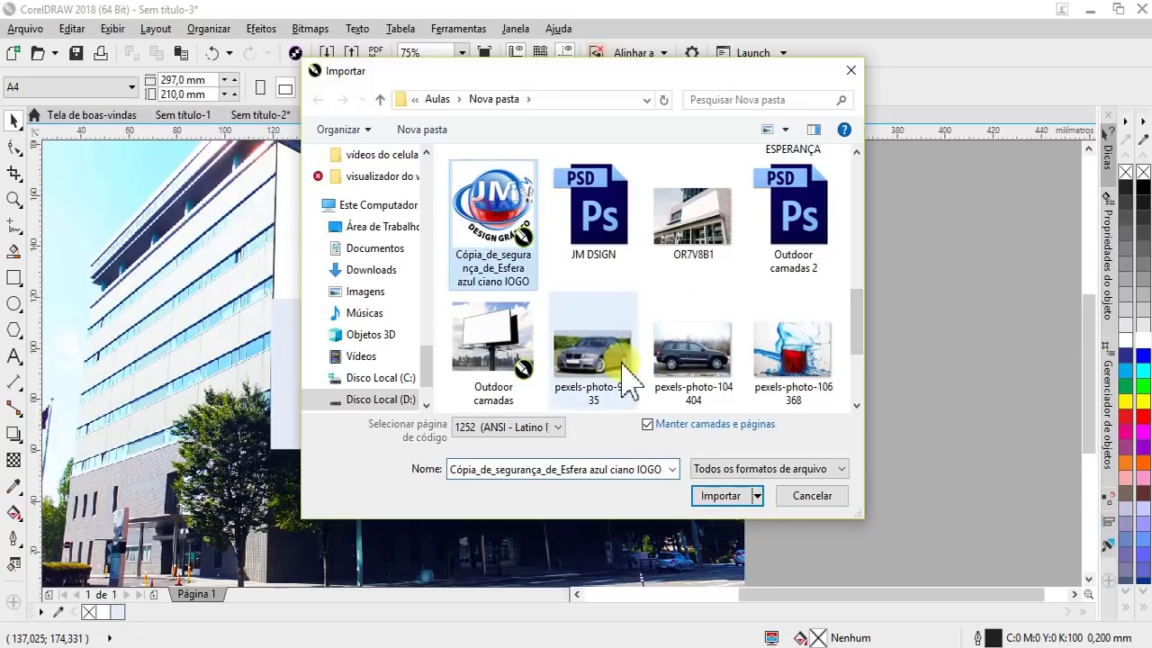
click(715, 494)
click(347, 222)
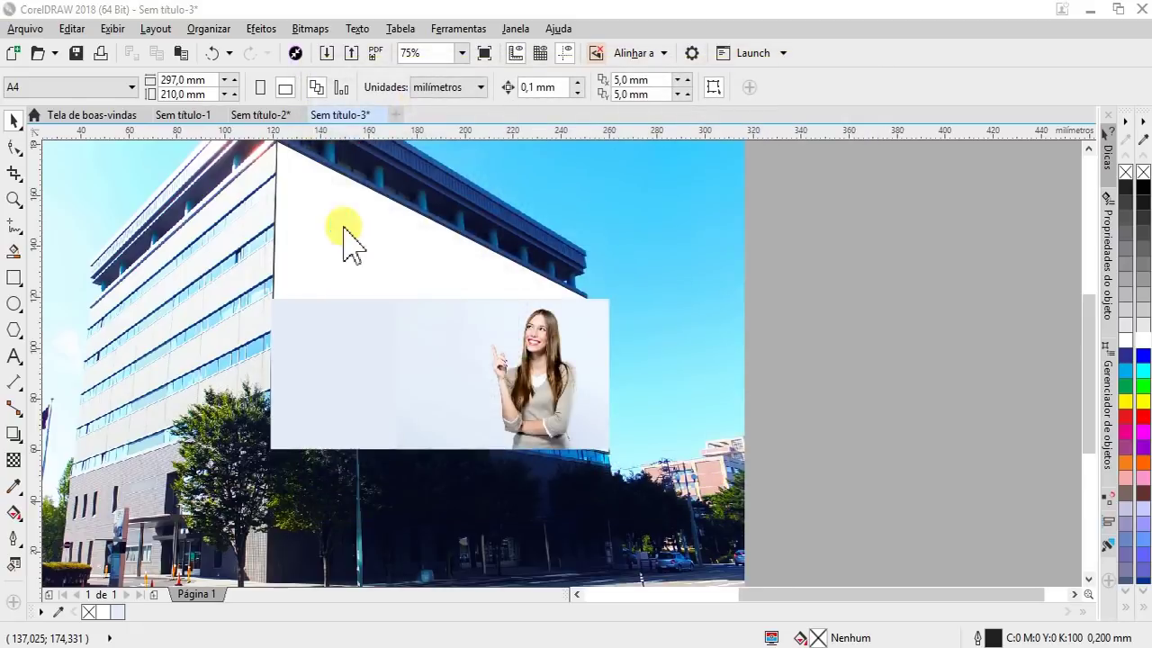
click(689, 541)
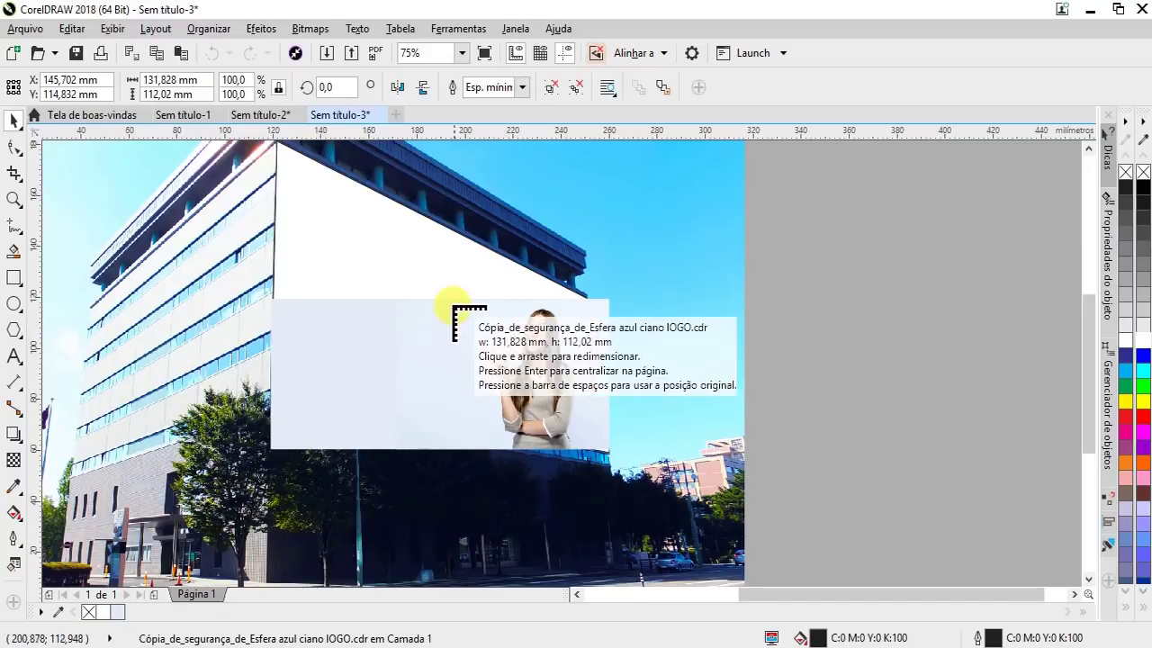
click(419, 285)
scroll(419, 280, down, 2)
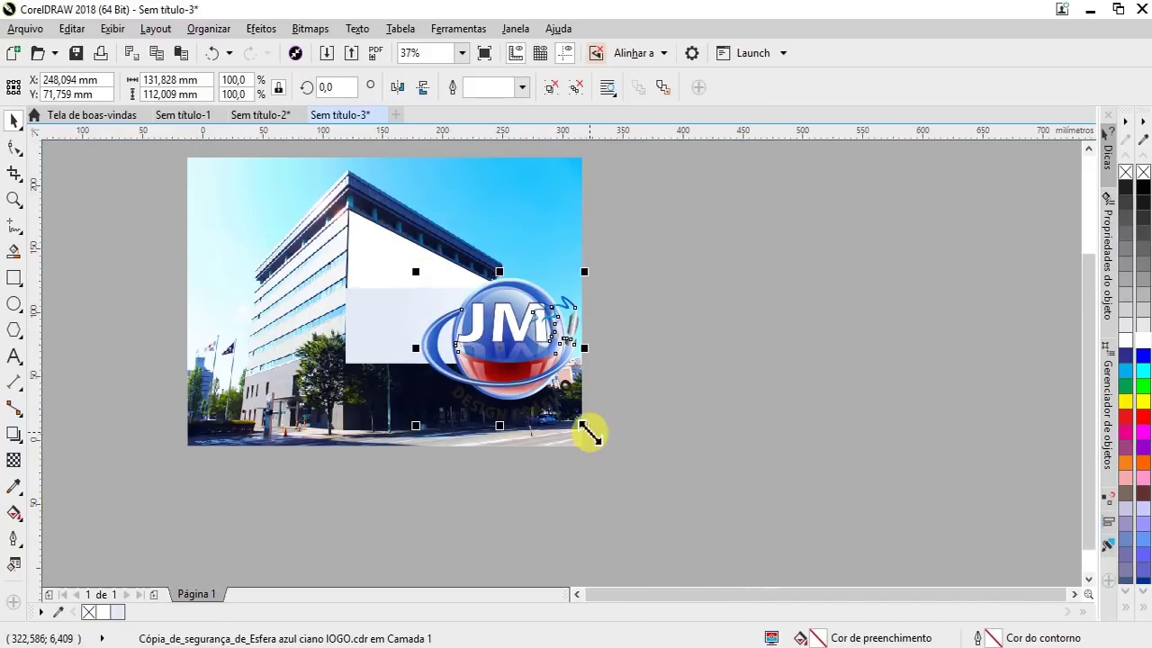
Shrink the JM logo to about 19.3 × 16.4 mm and place it at the panel's top-left.
drag(579, 423, 410, 315)
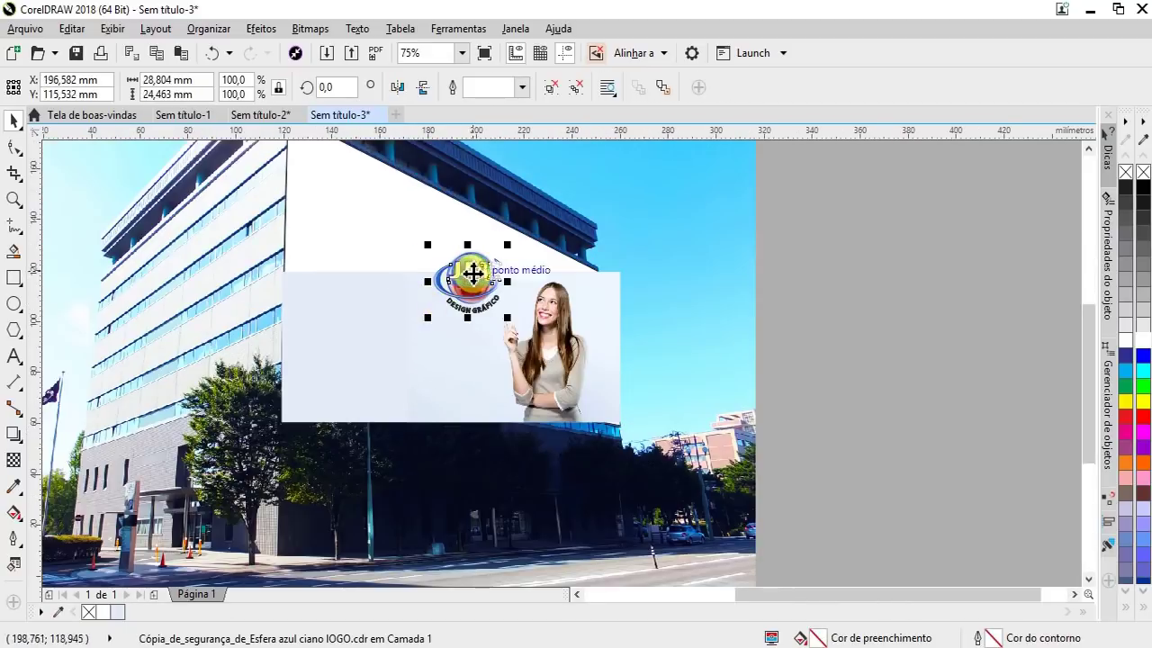
drag(471, 270, 334, 306)
scroll(334, 306, up, 2)
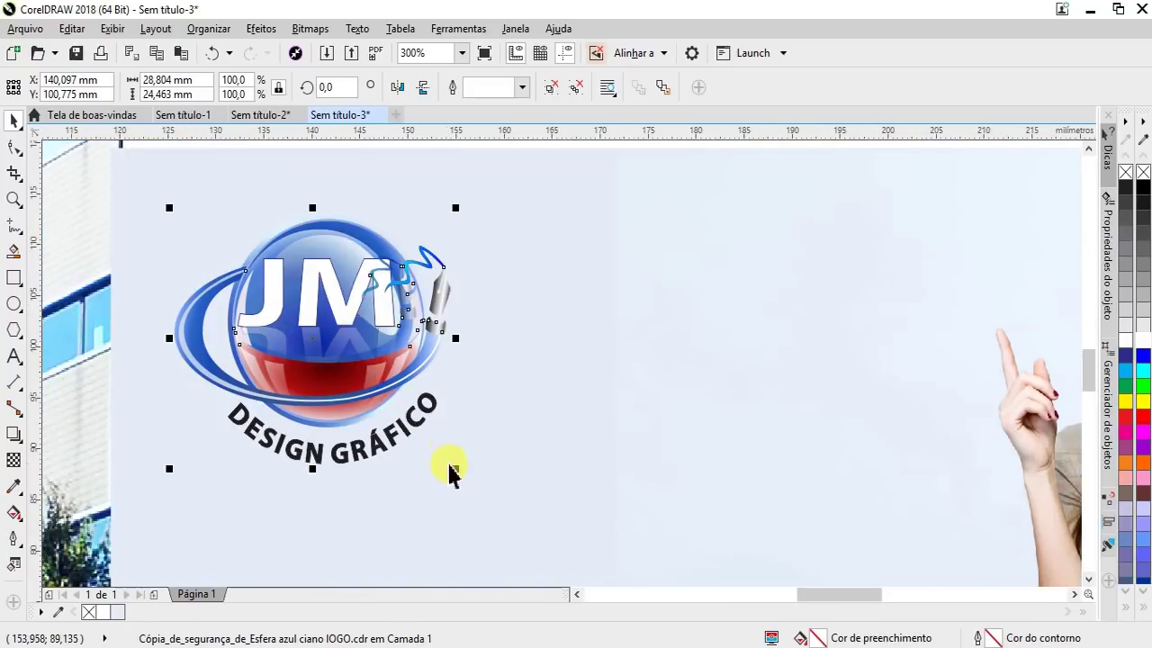
drag(449, 466, 372, 334)
scroll(369, 324, down, 2)
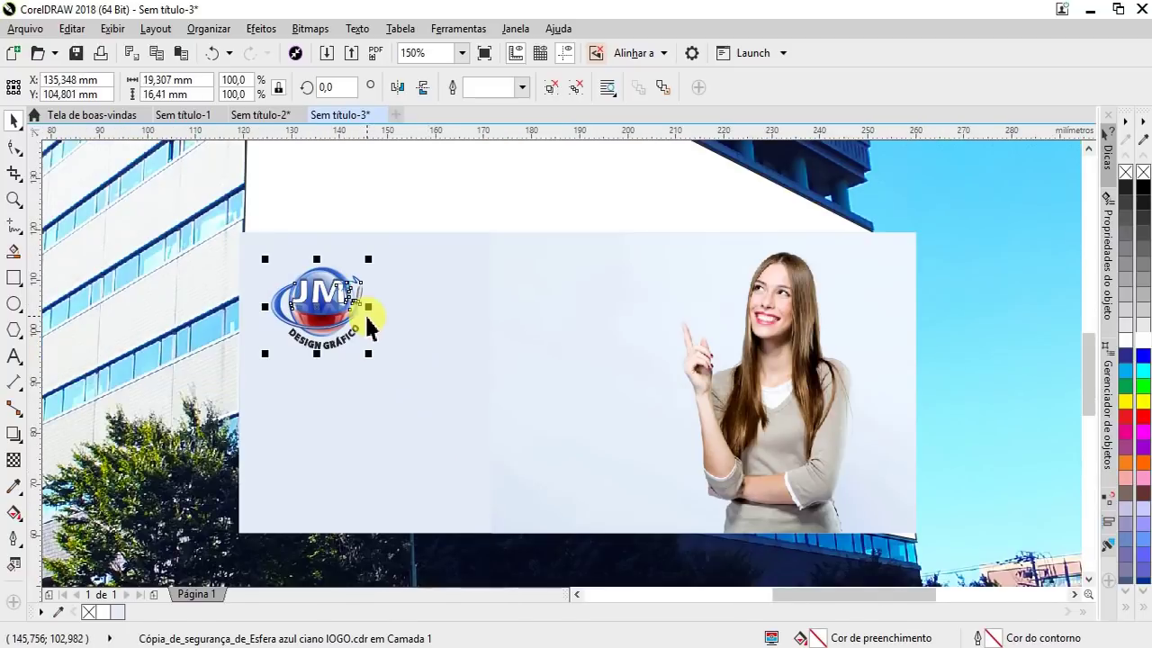
drag(326, 297, 315, 284)
Add the DESIGN GRÁFICO headline, tagline, slogan and phone numbers as text beside the logo.
click(14, 356)
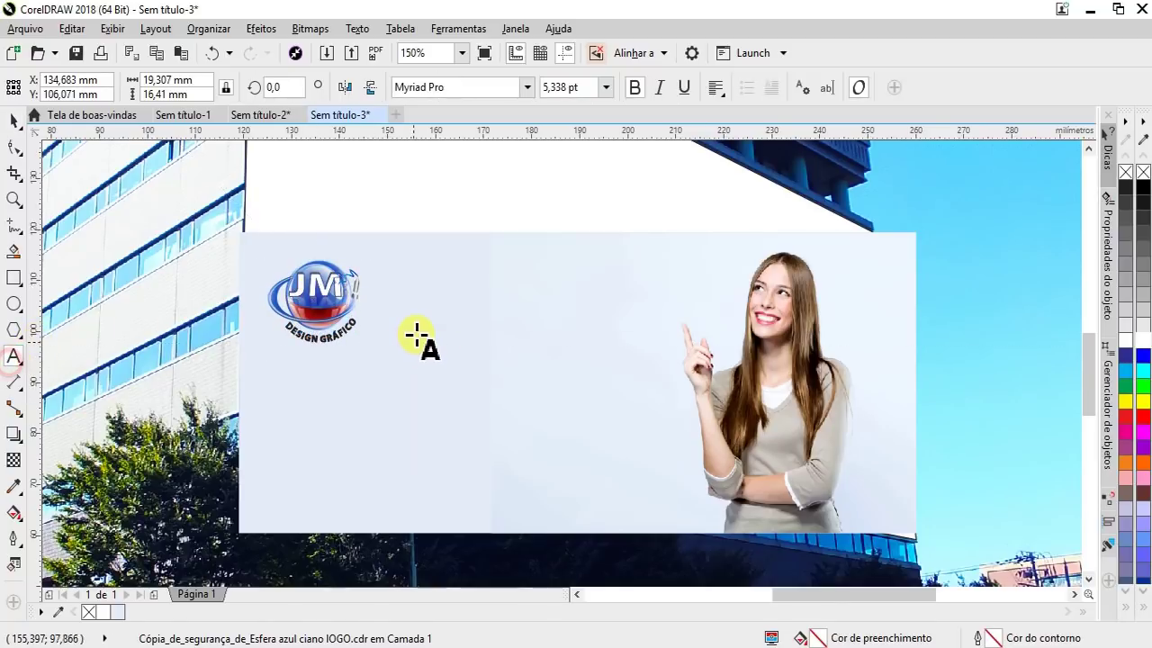
click(397, 307)
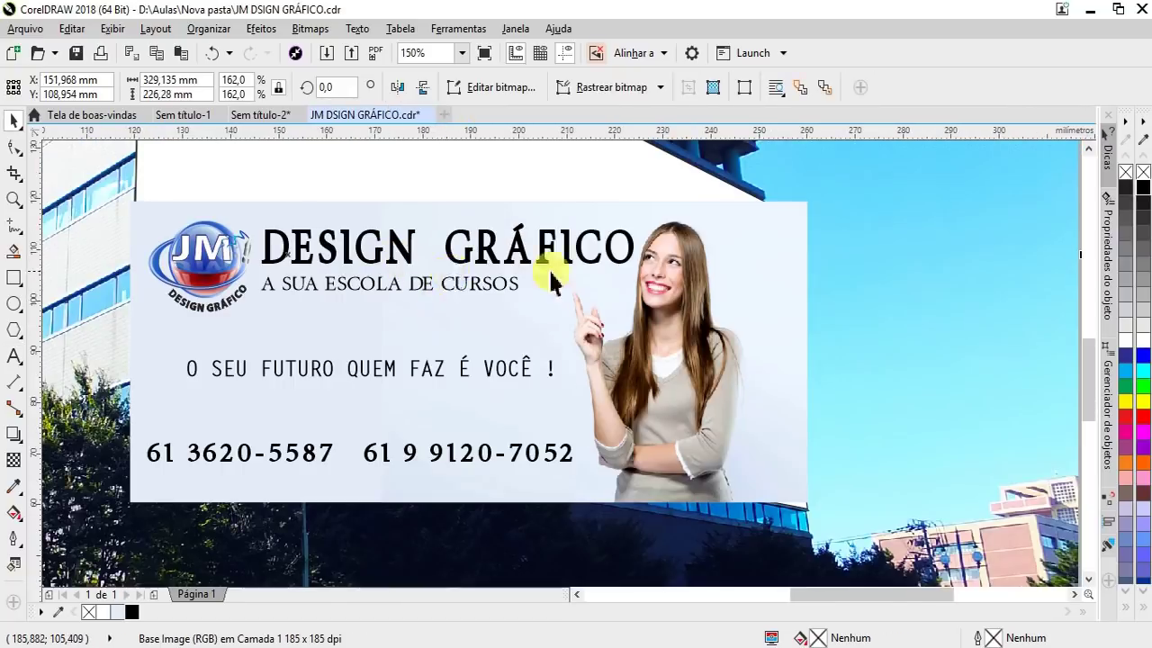
scroll(607, 281, down, 2)
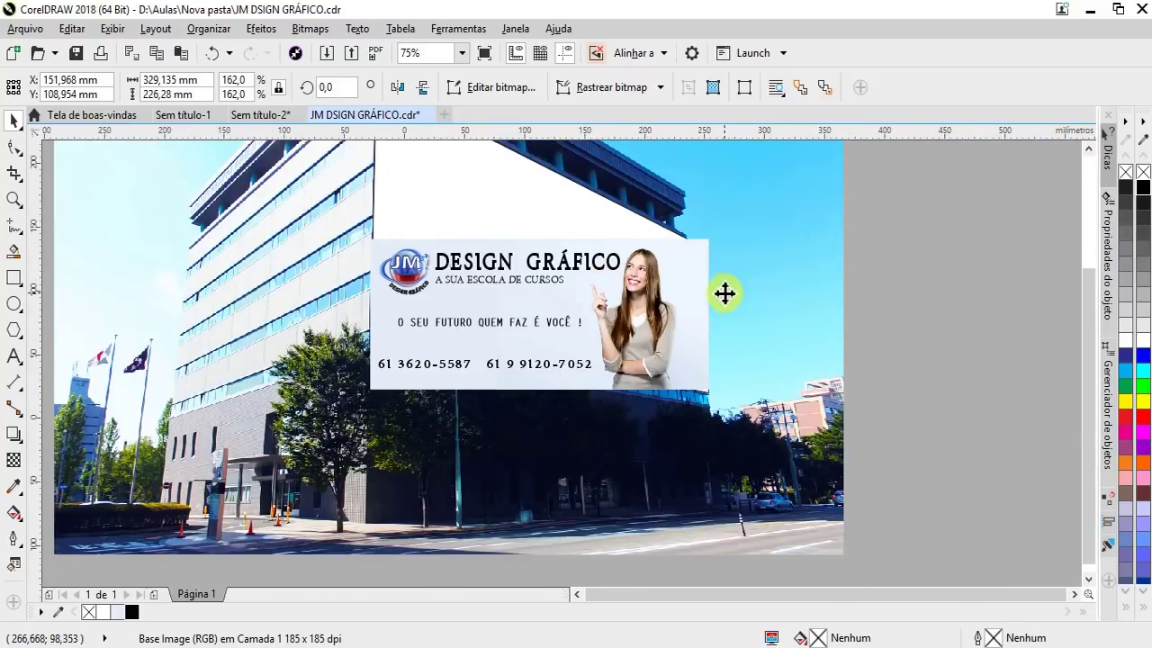
scroll(726, 293, down, 1)
scroll(702, 297, down, 2)
scroll(692, 300, up, 1)
scroll(697, 311, up, 1)
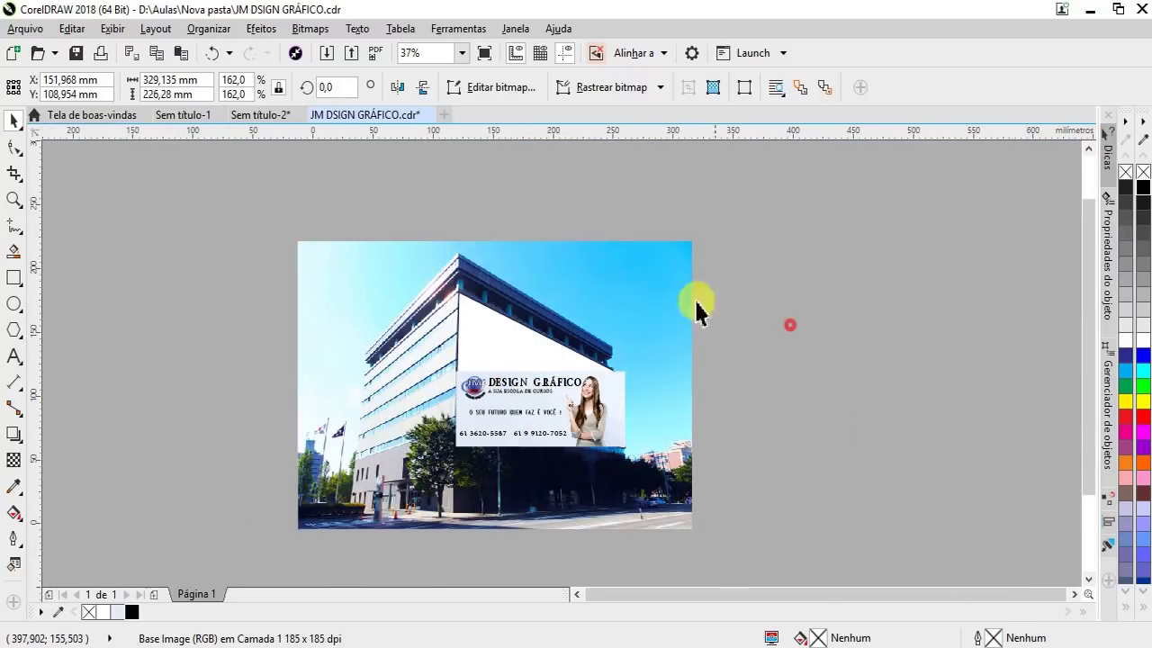
click(635, 270)
Lock the building photo and group the card's eight objects together.
right_click(635, 270)
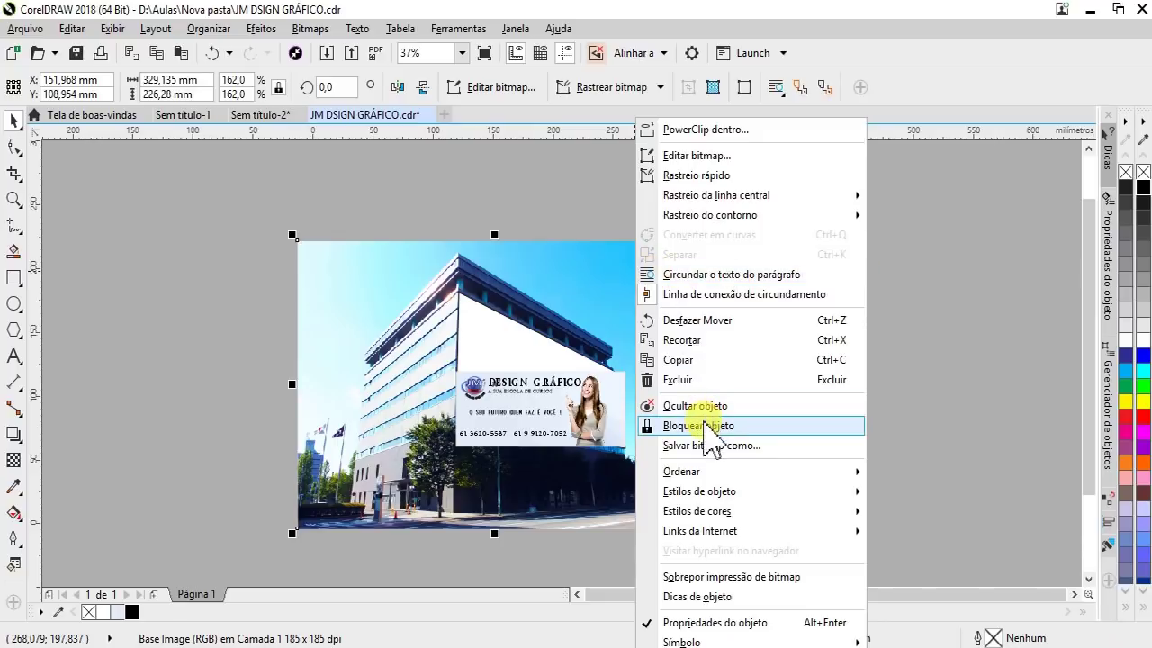
click(699, 426)
click(802, 420)
scroll(532, 404, up, 2)
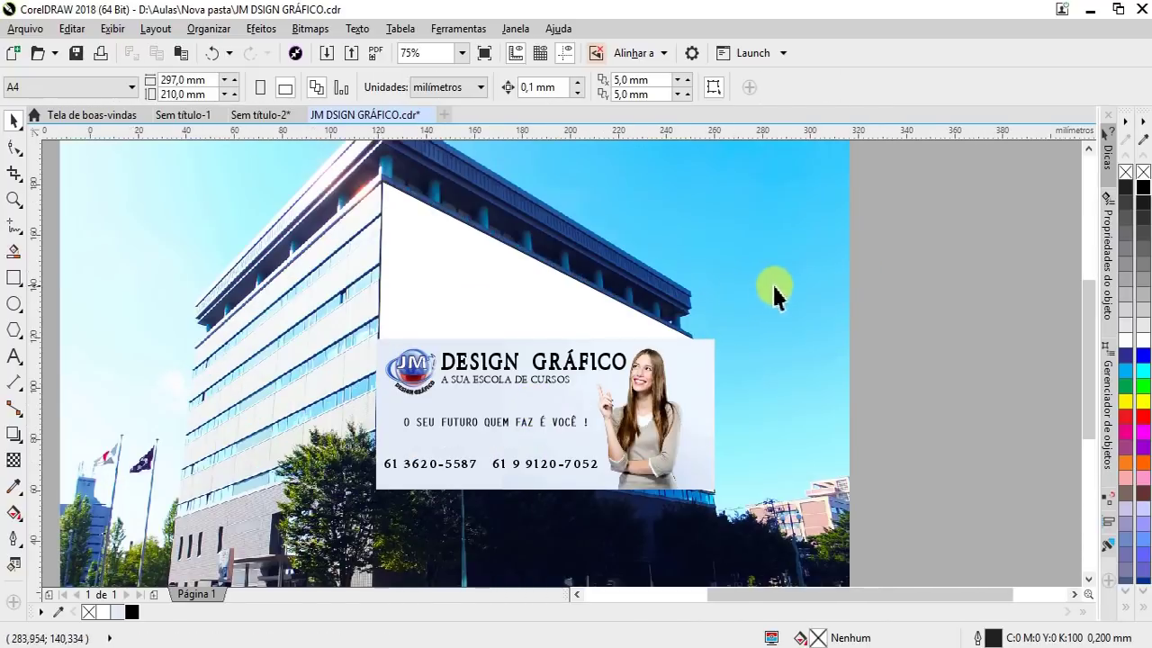
drag(782, 302, 225, 553)
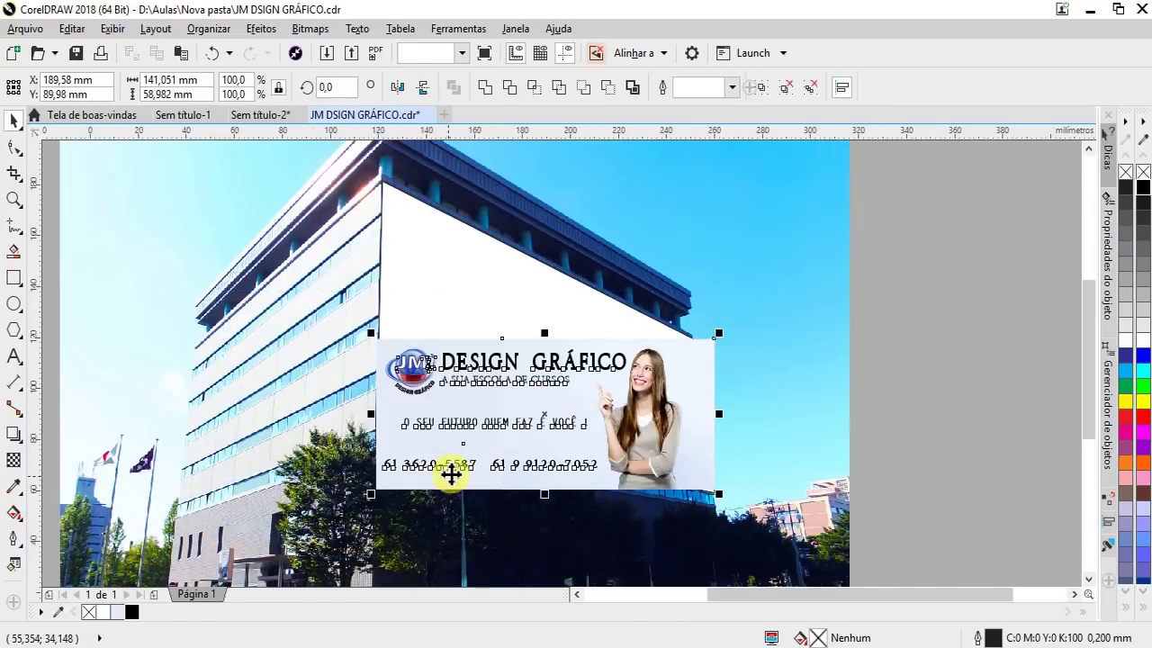
right_click(458, 440)
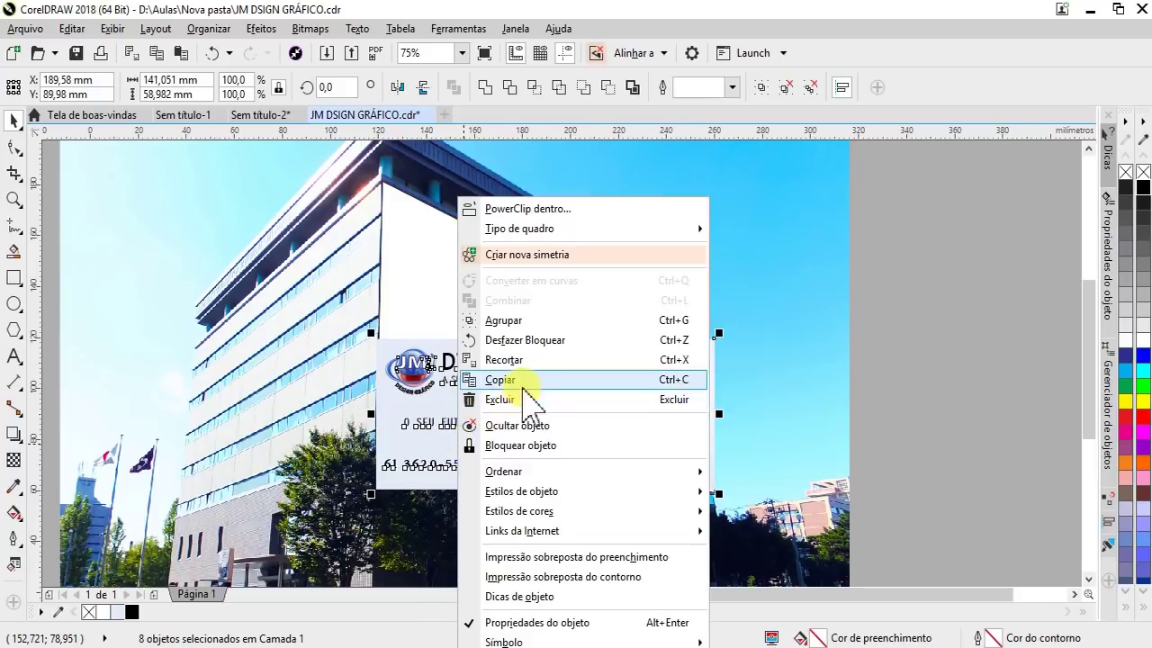
click(504, 322)
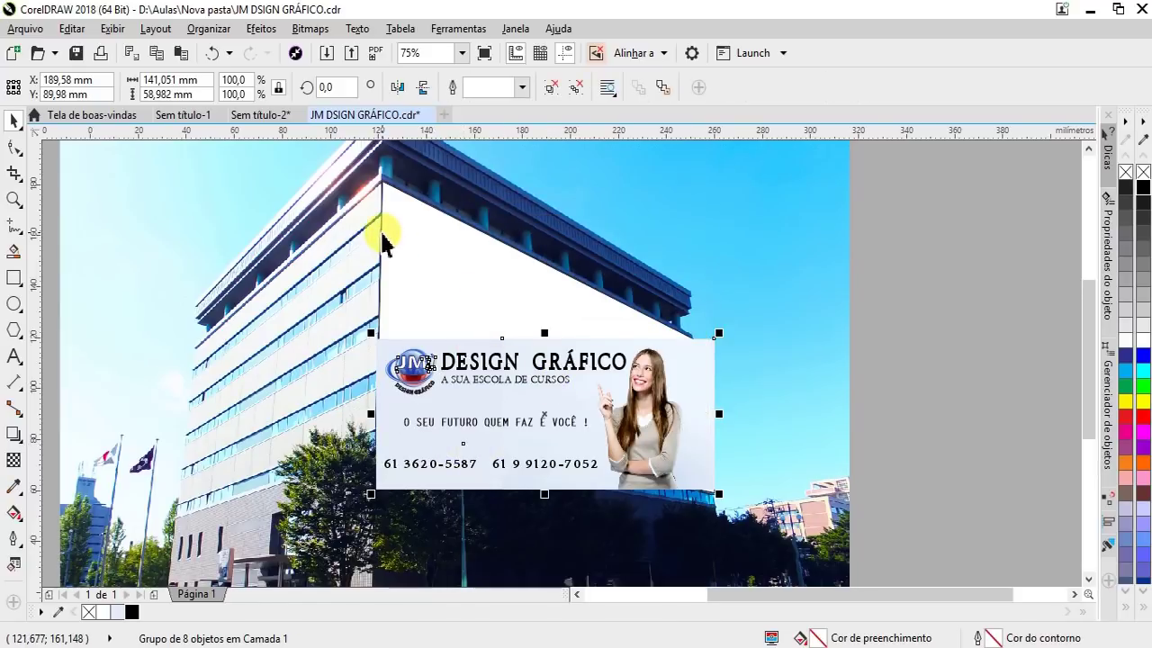
Apply a perspective effect to the eight-object card group.
click(260, 28)
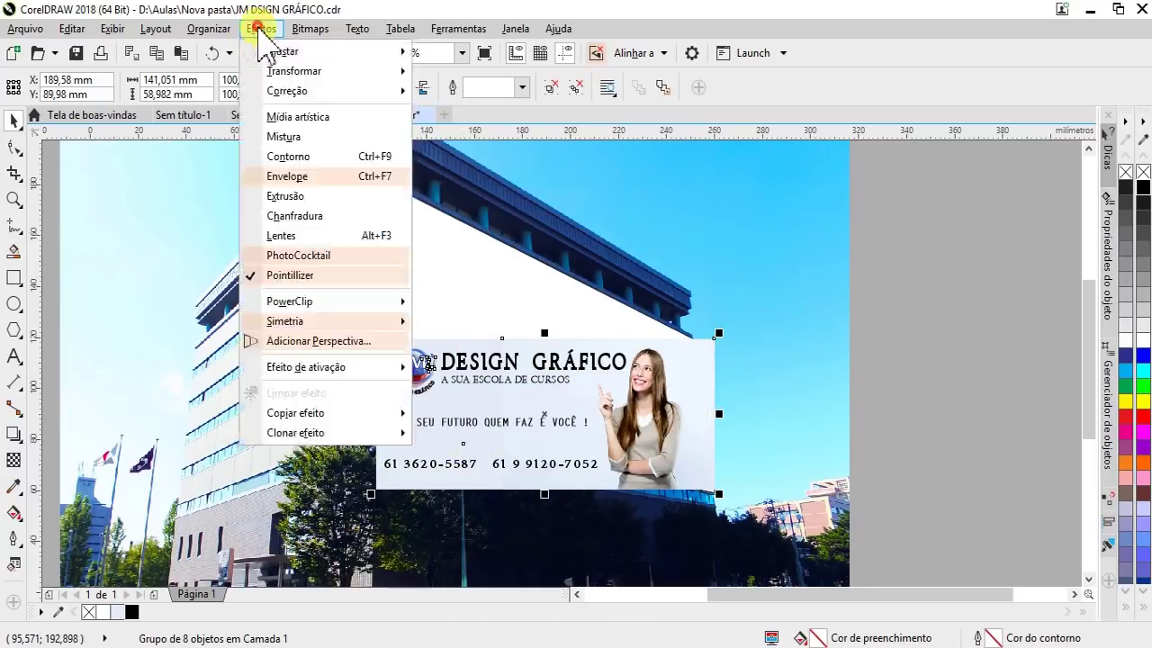
click(326, 343)
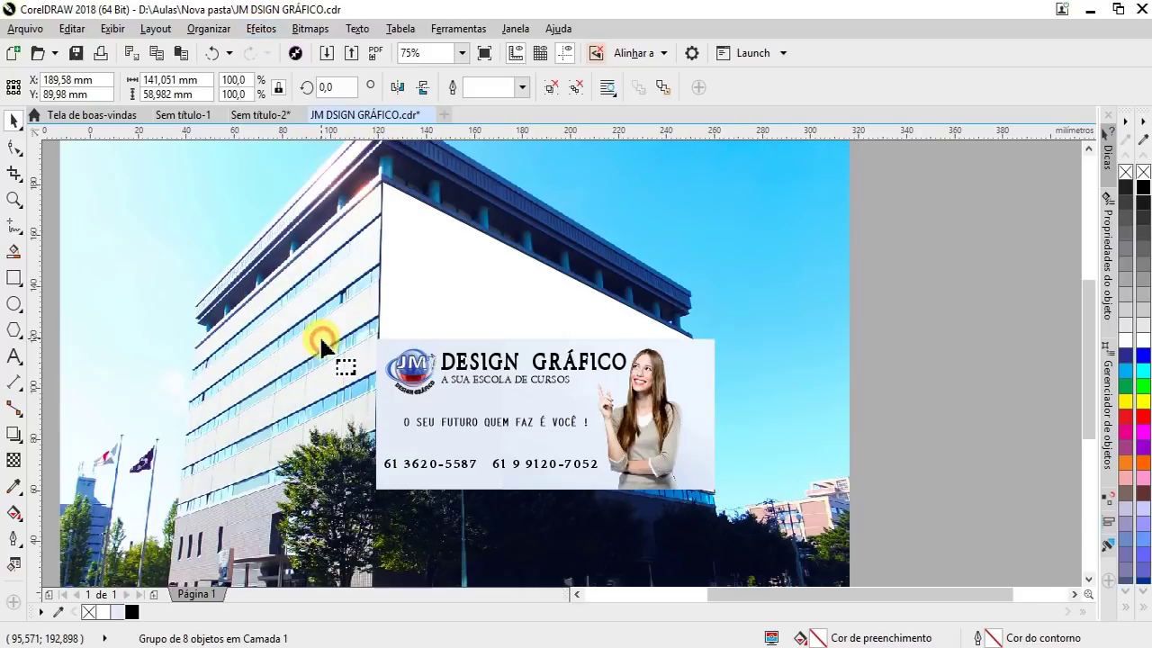
scroll(511, 295, up, 2)
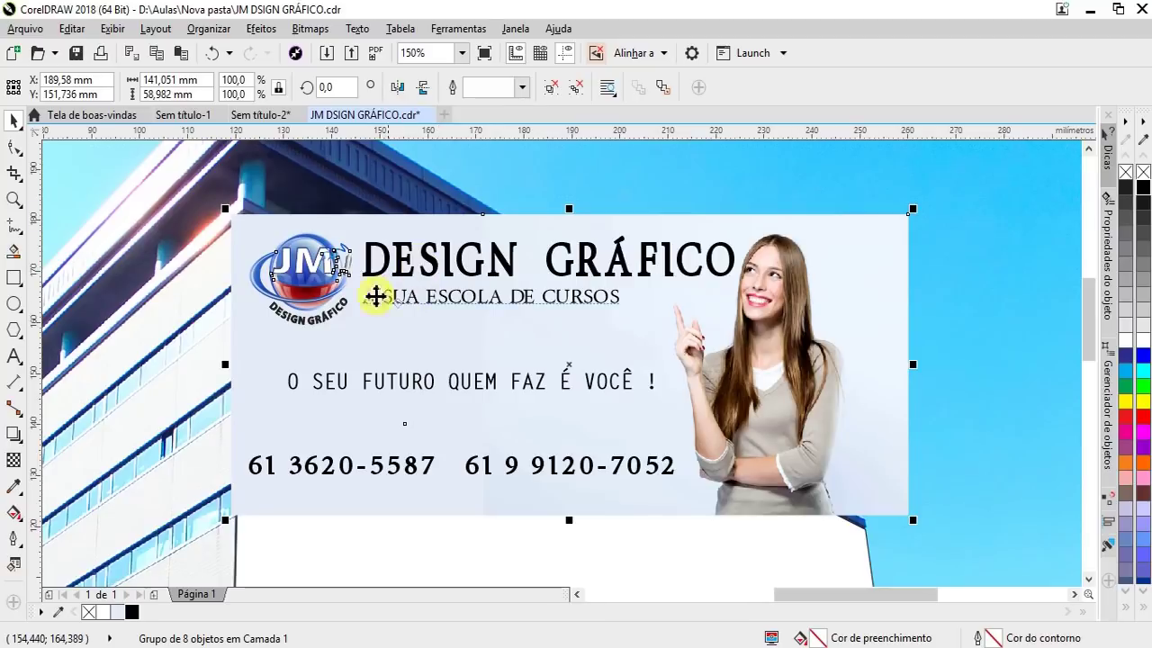
scroll(258, 270, up, 2)
scroll(272, 265, up, 2)
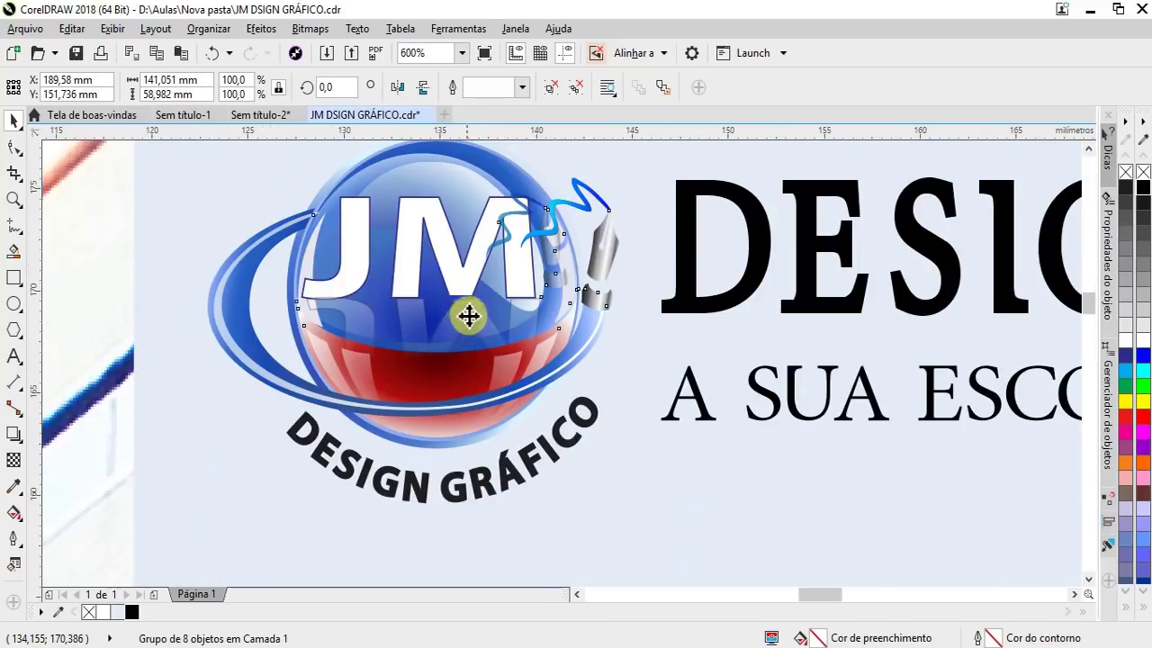
scroll(458, 287, down, 3)
scroll(486, 282, up, 1)
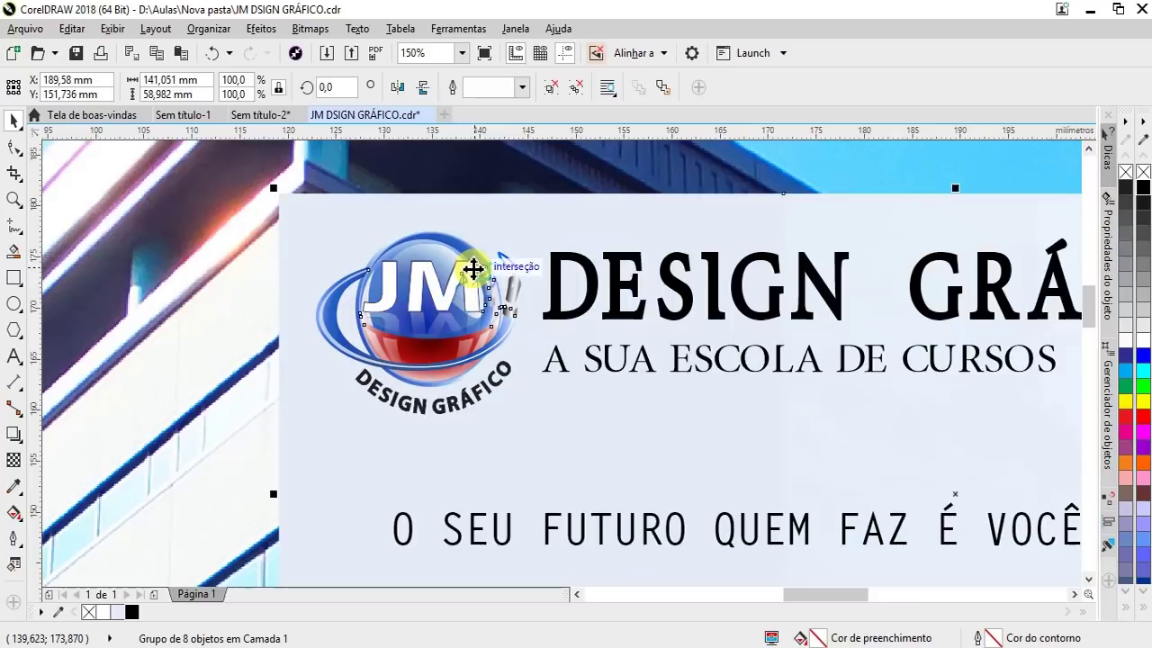
scroll(468, 269, down, 1)
Ungroup the card and move the JM logo into the sky at the upper left.
right_click(494, 328)
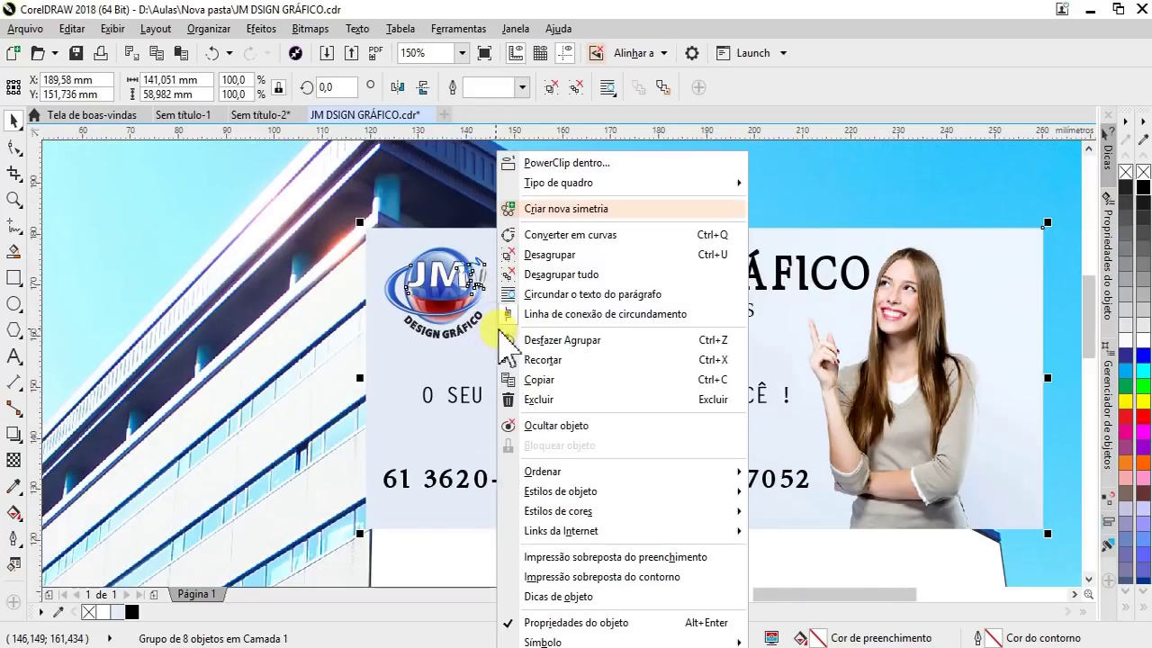
click(522, 254)
scroll(565, 230, down, 1)
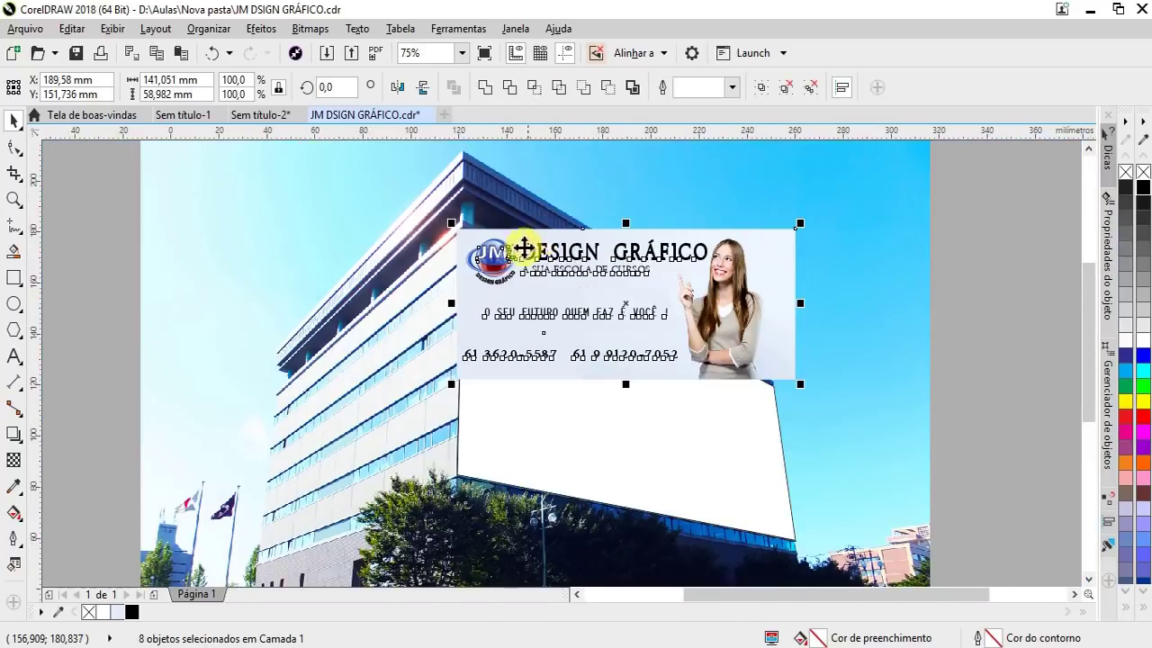
click(110, 254)
drag(502, 272, 285, 245)
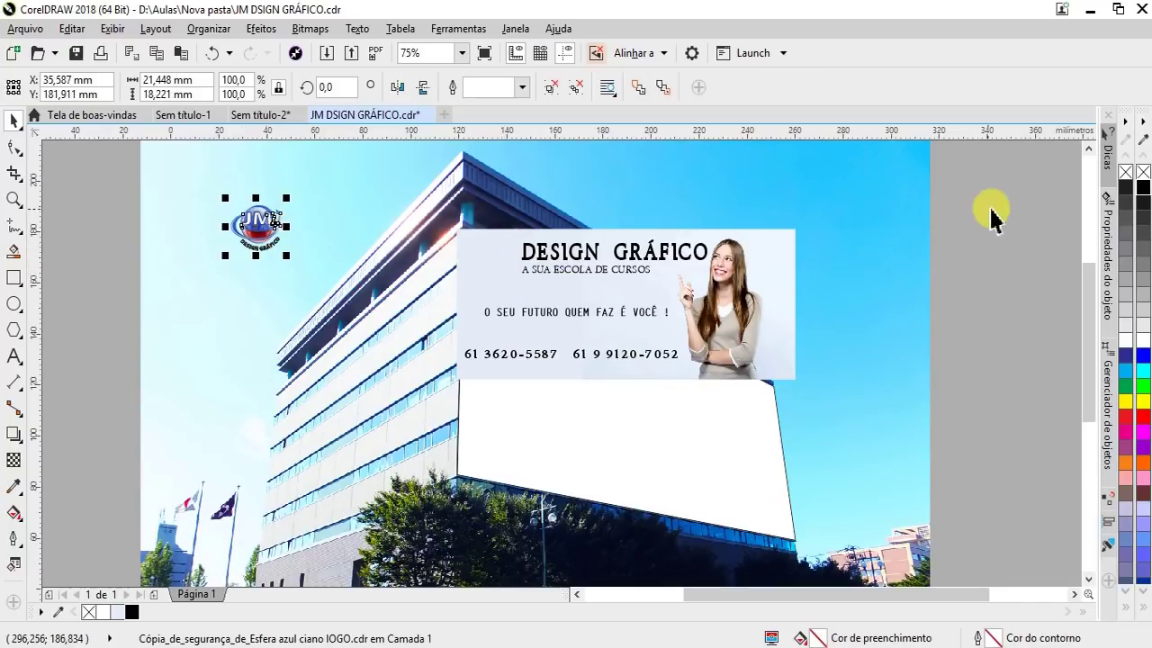
Group the seven remaining card objects into one group.
drag(997, 200, 610, 306)
drag(374, 399, 363, 414)
right_click(606, 303)
click(650, 318)
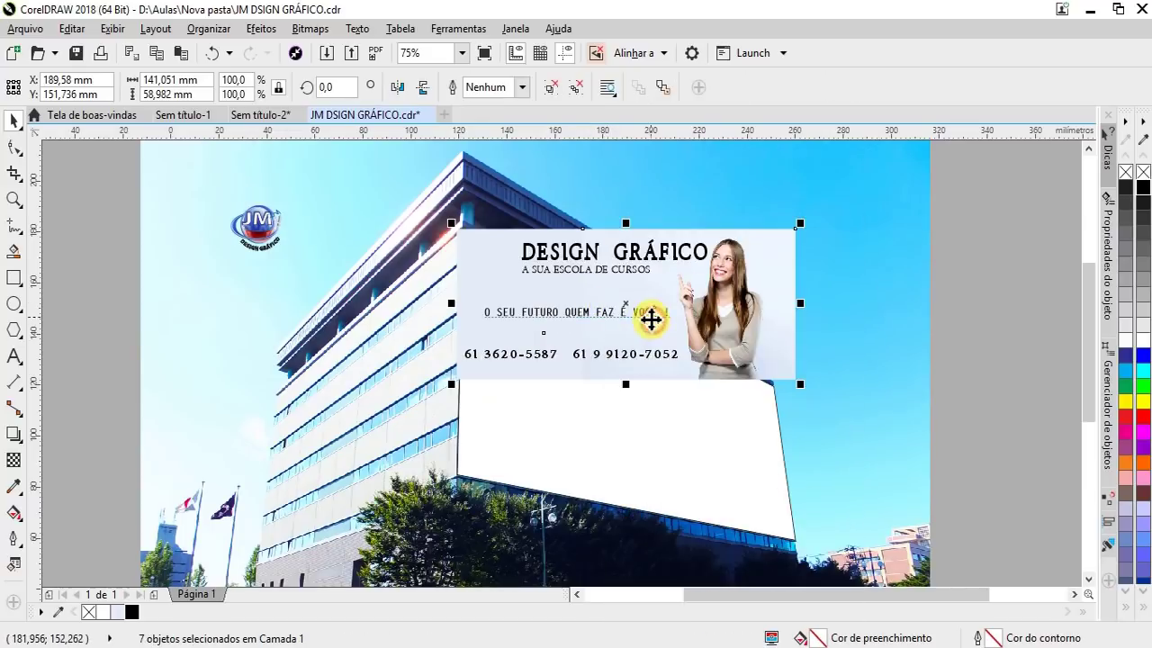
click(277, 36)
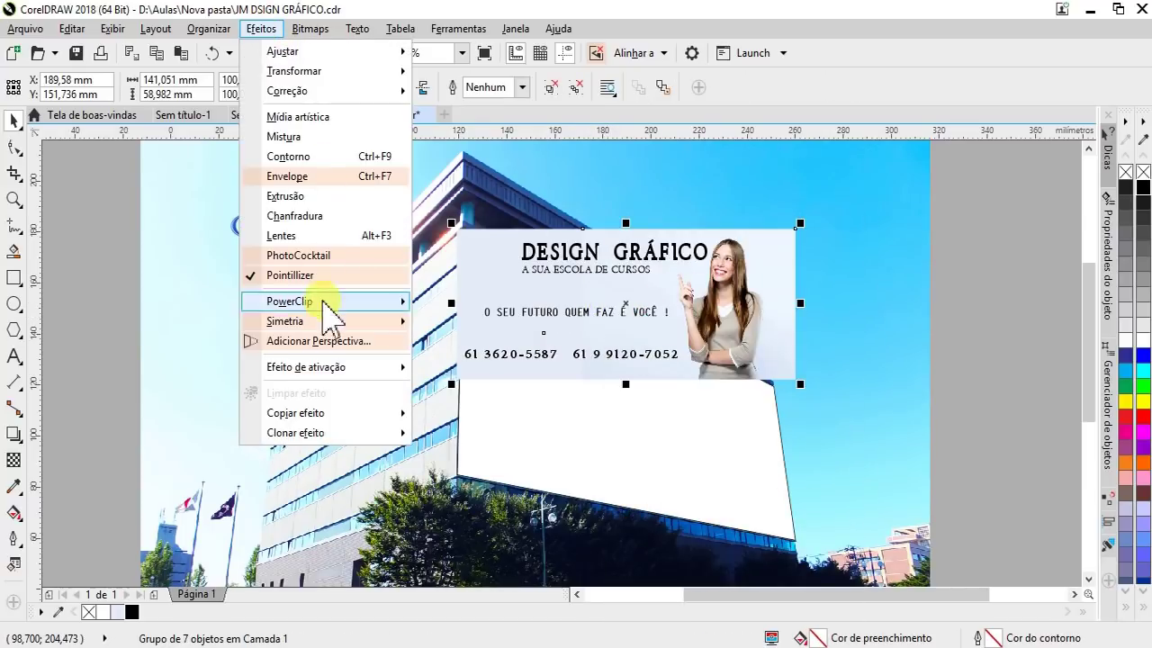
Add perspective to the seven-object card group and move it onto the white billboard.
click(319, 339)
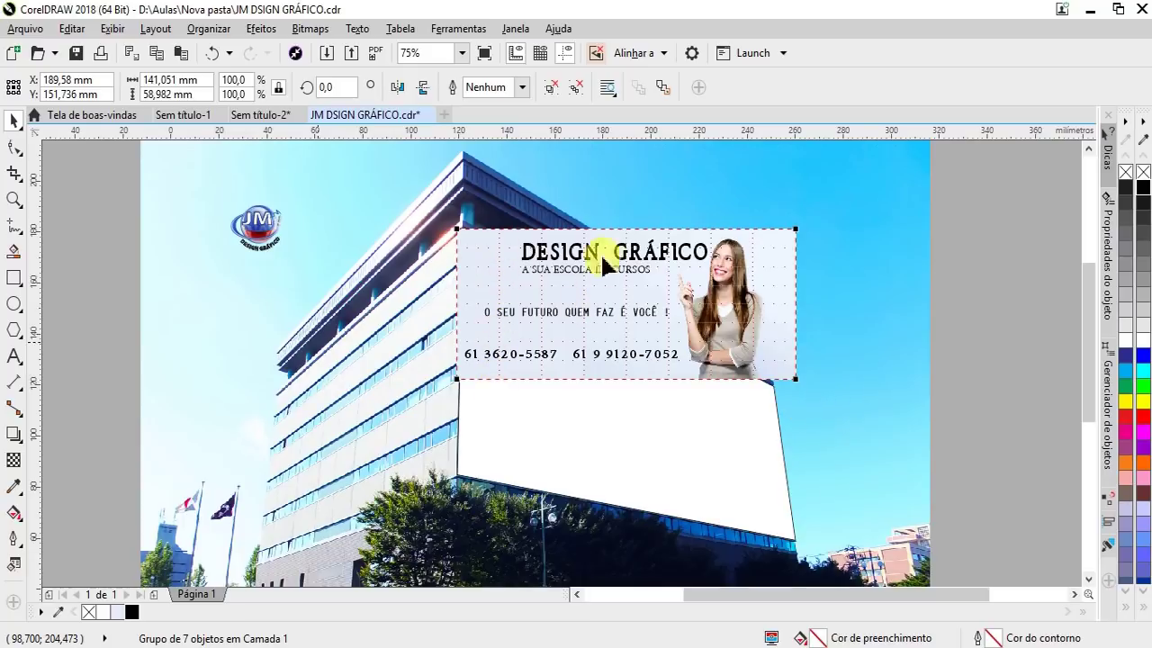
click(14, 122)
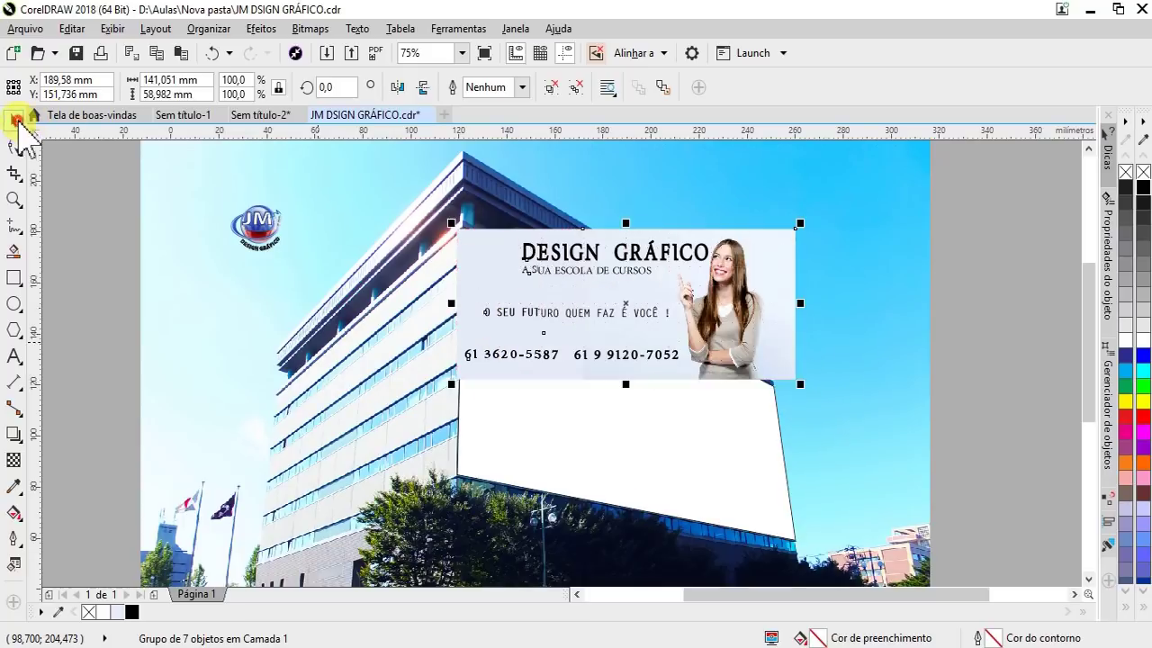
mouse_move(511, 253)
mouse_down()
mouse_move(527, 334)
mouse_move(629, 426)
mouse_up()
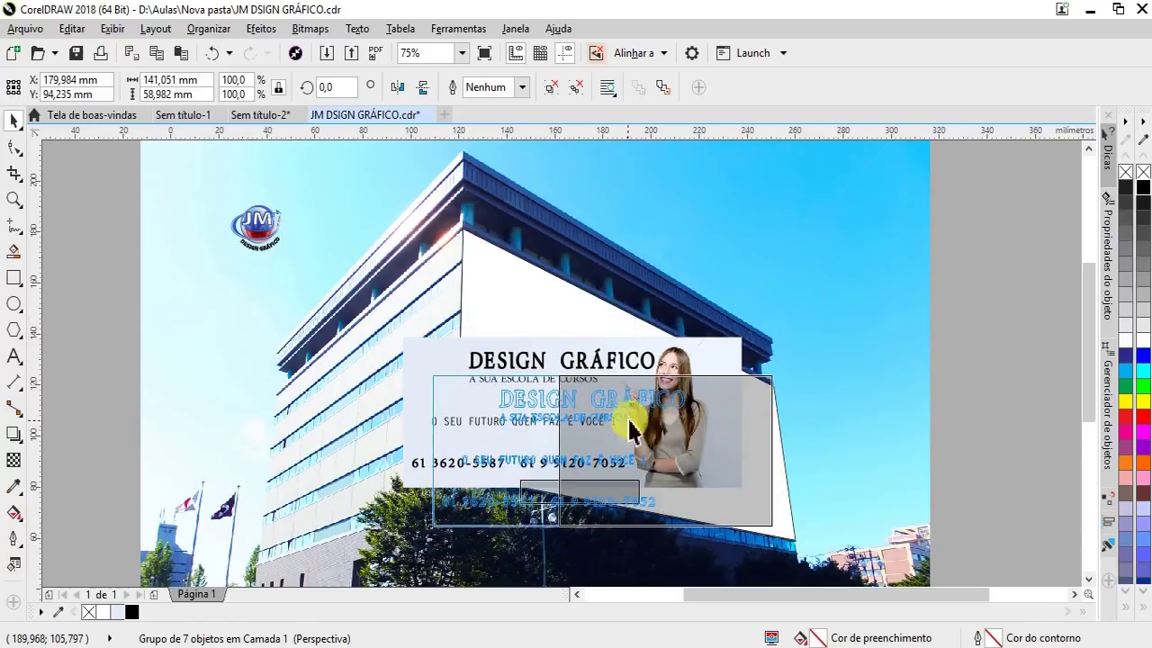
click(12, 148)
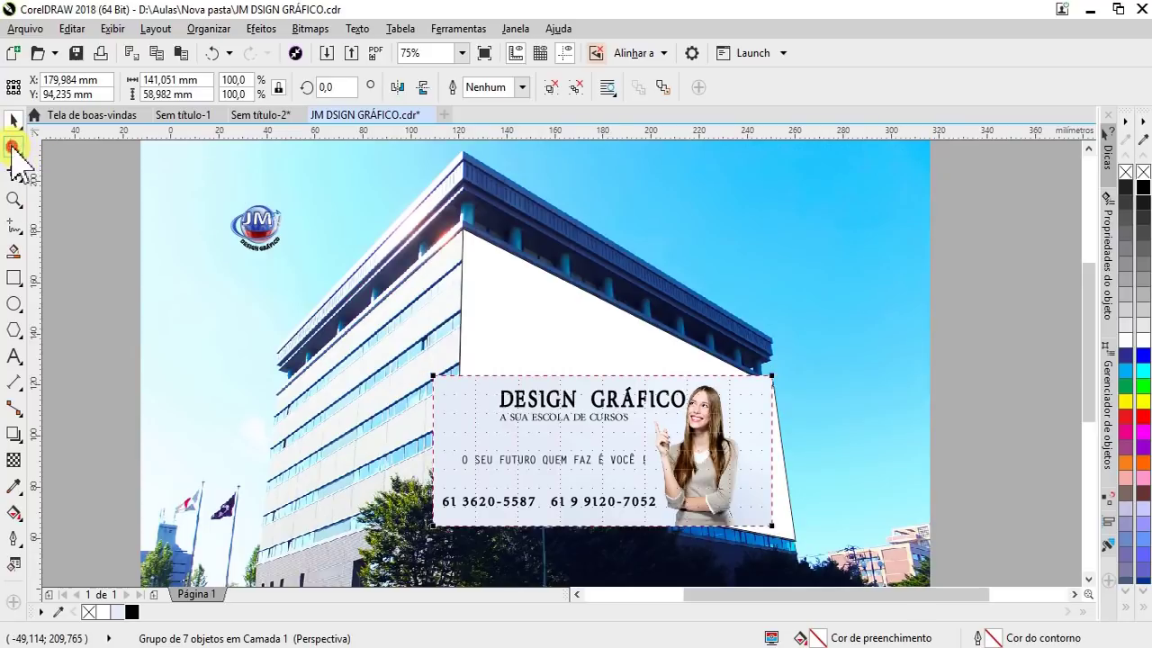
scroll(602, 279, down, 1)
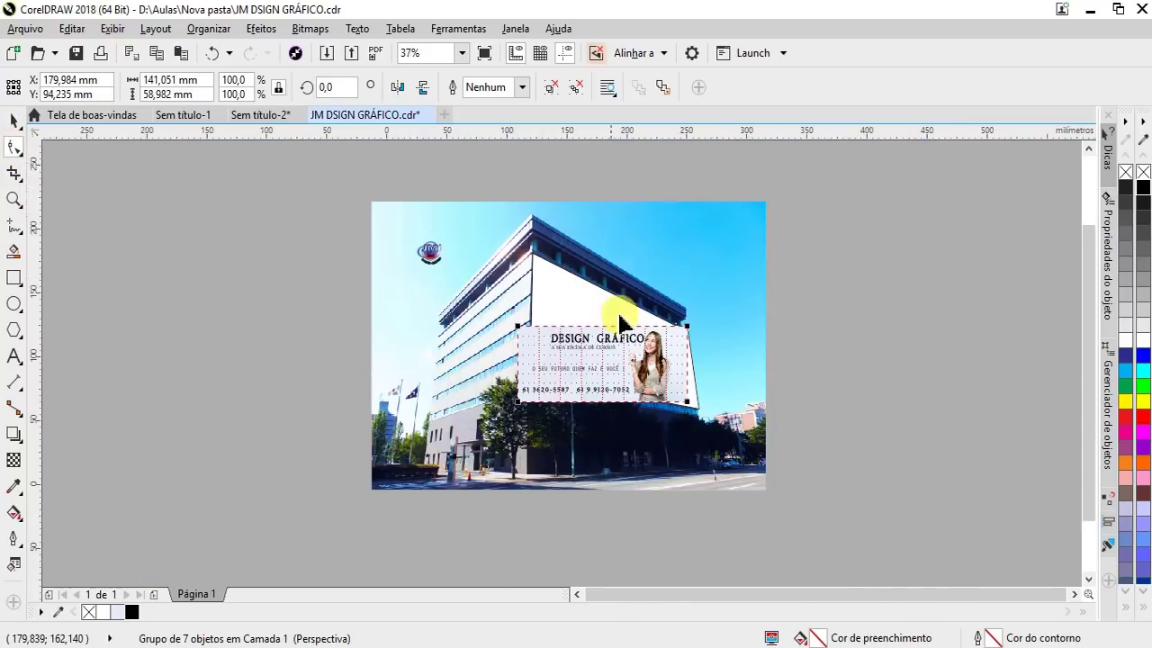
scroll(701, 416, up, 1)
scroll(692, 319, up, 1)
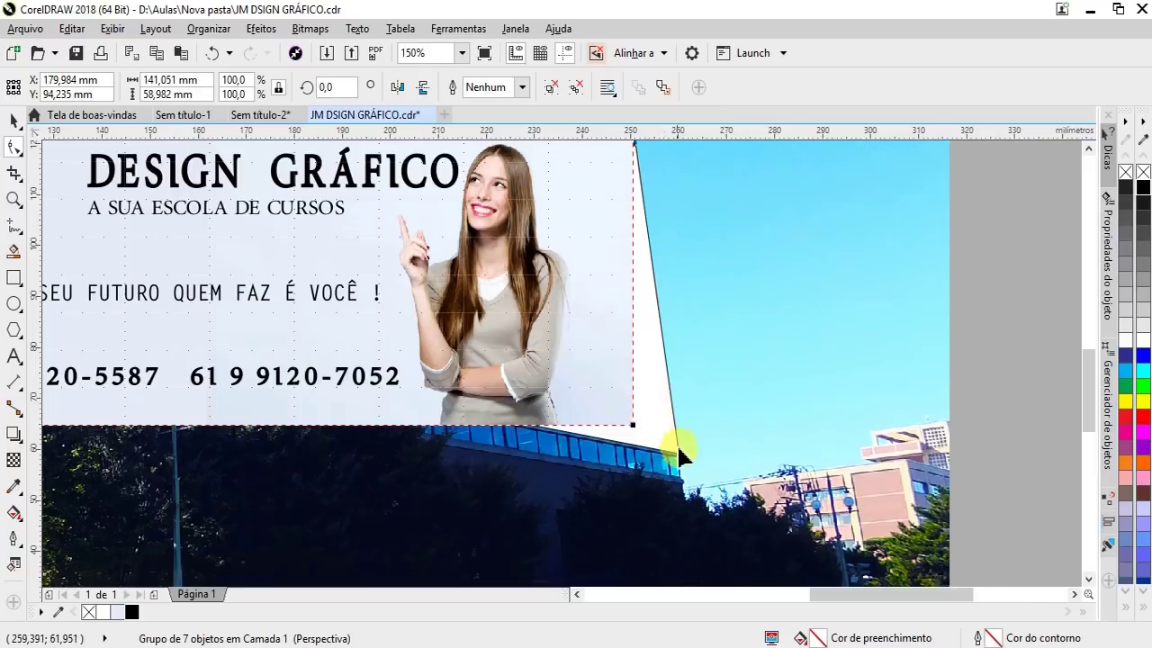
scroll(585, 405, up, 1)
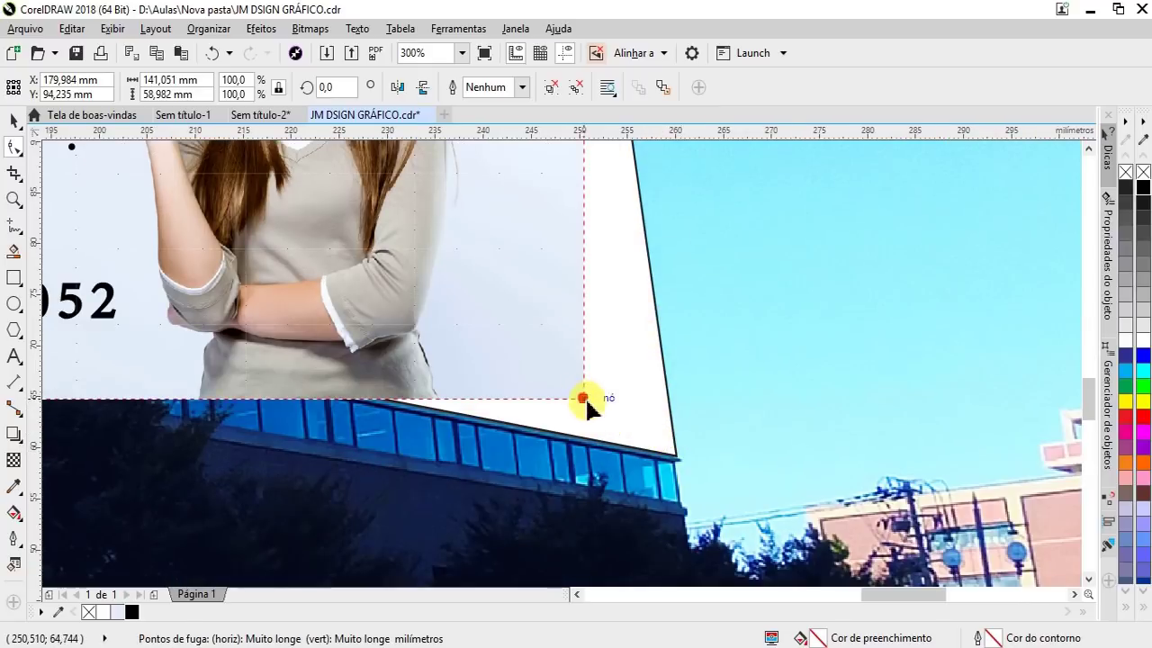
Pin the card's four perspective corners to the billboard's four corners.
drag(584, 397, 675, 454)
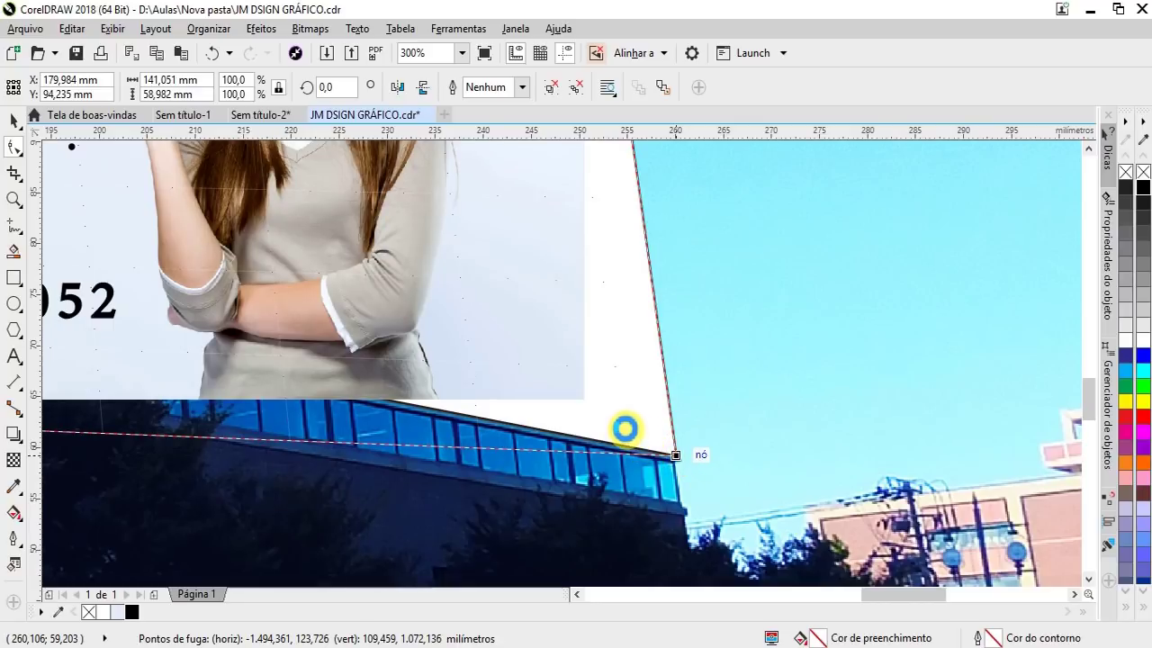
drag(575, 360, 605, 325)
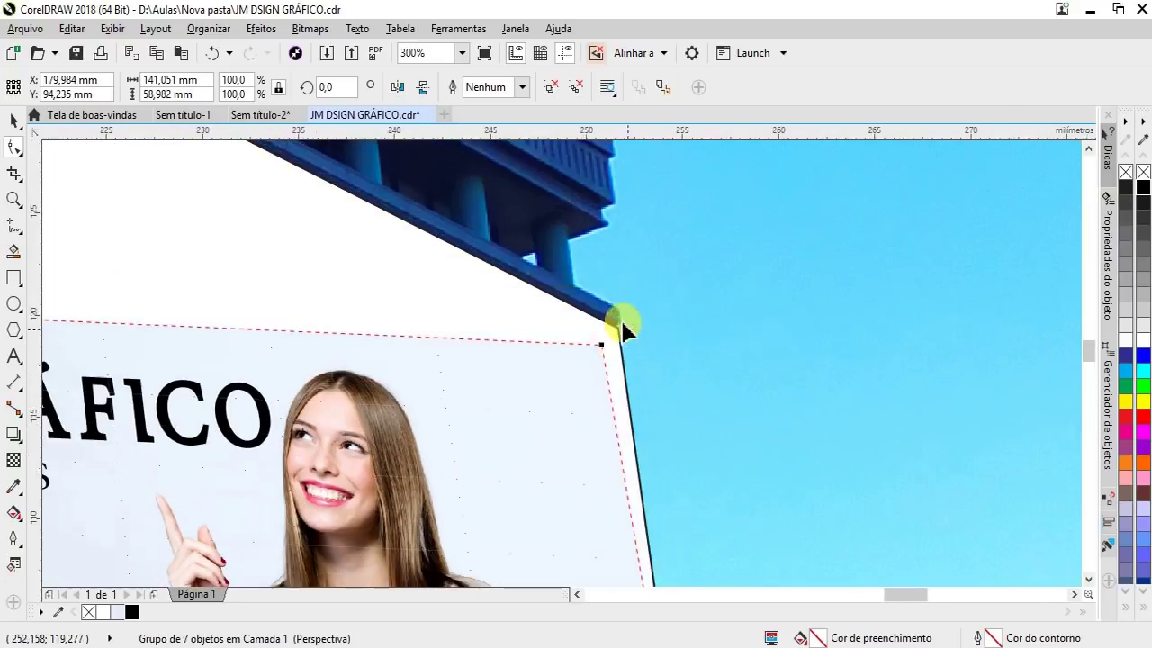
scroll(650, 368, down, 3)
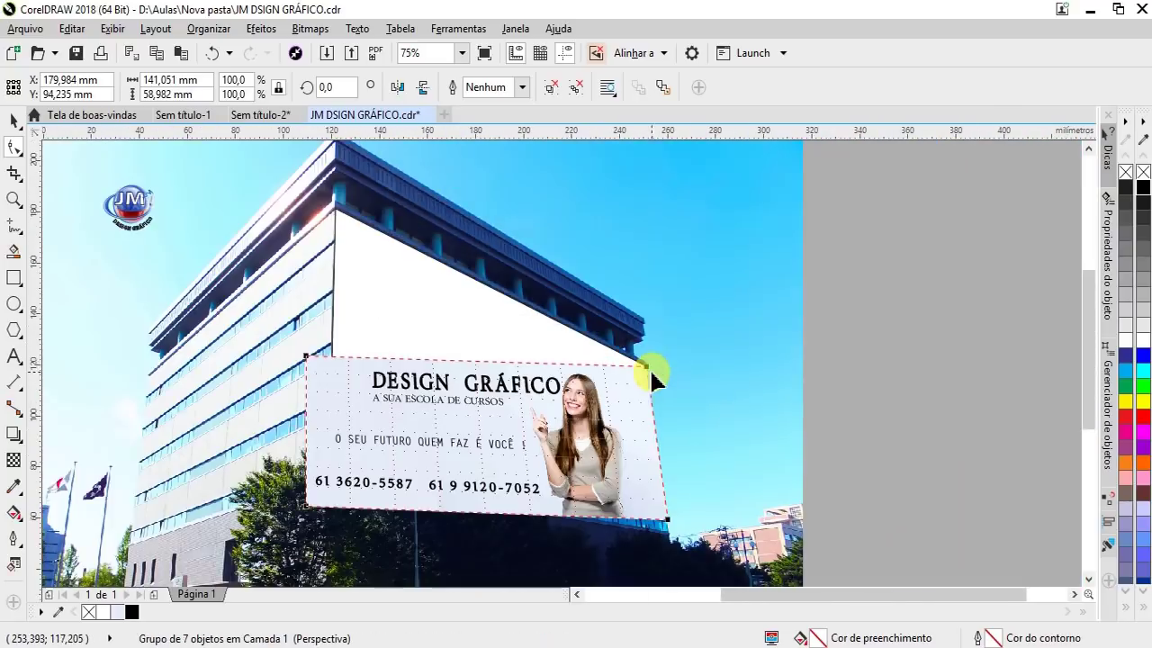
drag(376, 374, 335, 209)
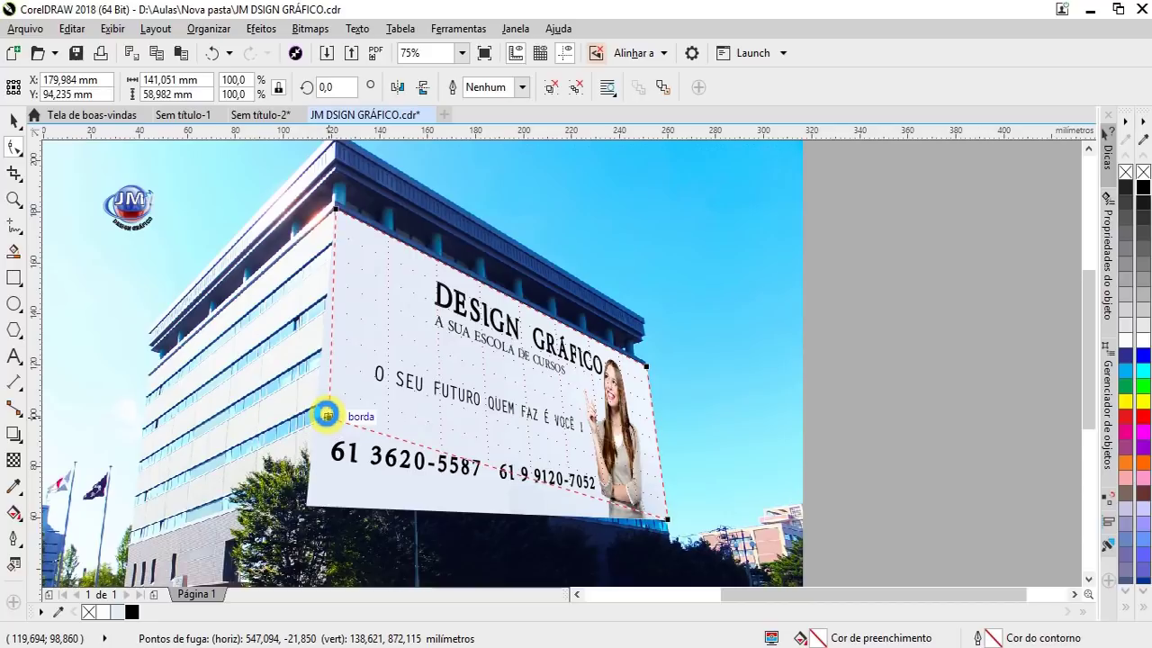
scroll(327, 411, up, 2)
click(293, 454)
scroll(293, 453, down, 2)
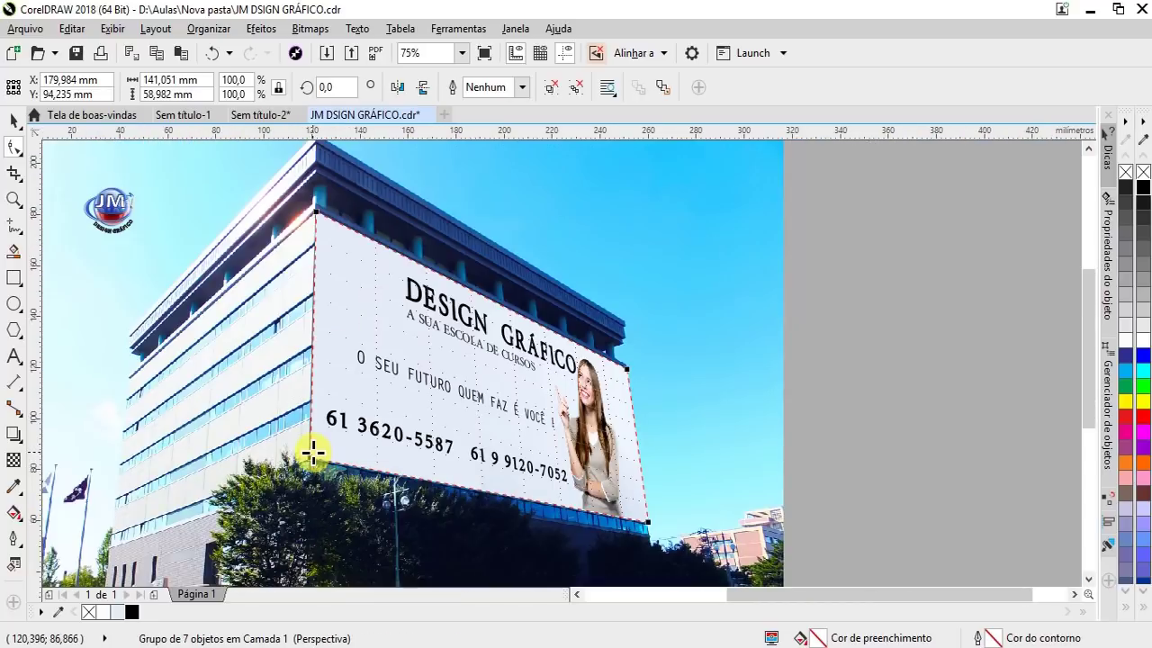
click(14, 118)
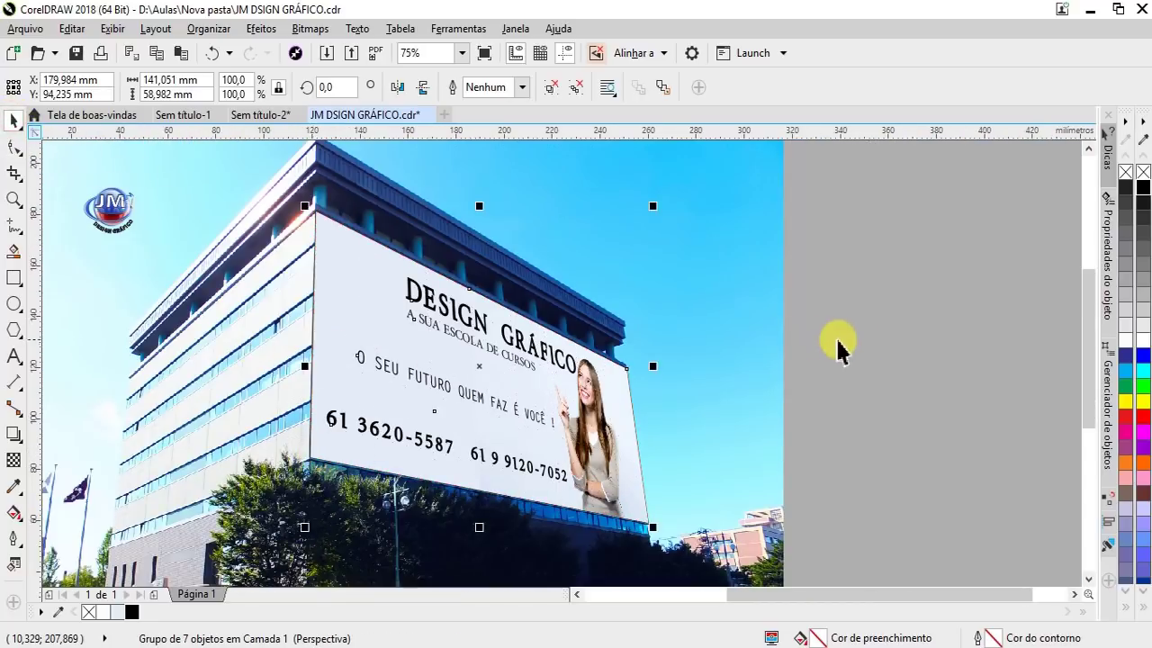
click(864, 351)
scroll(574, 324, down, 1)
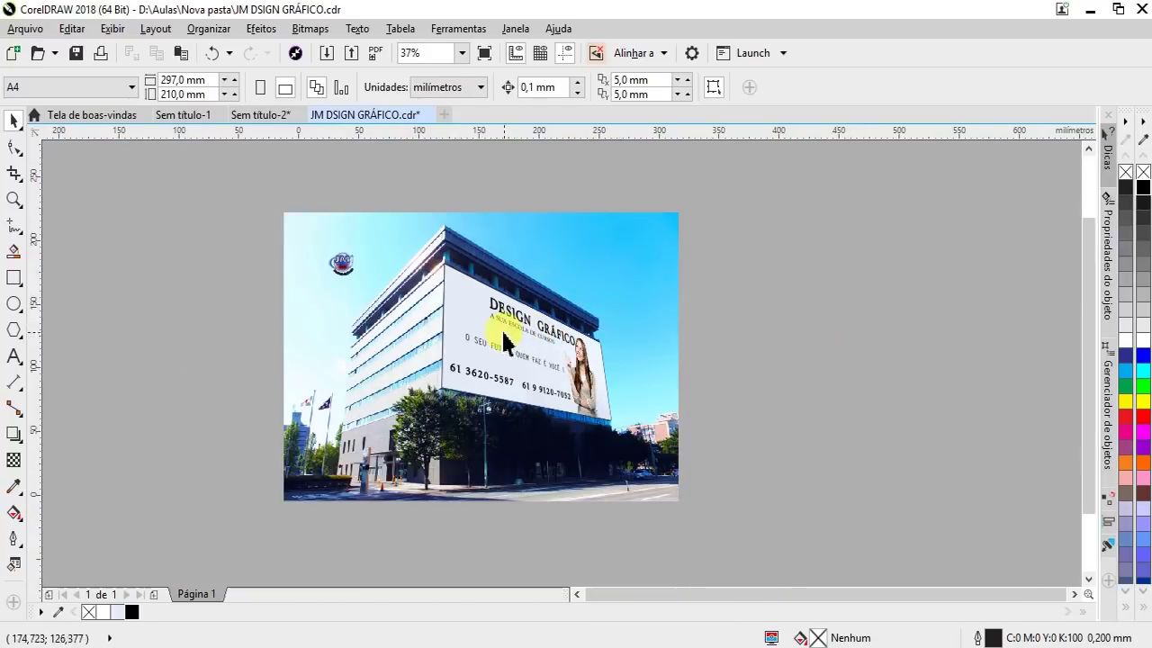
Move the JM logo from the sky to the billboard's upper left, beside DESIGN GRÁFICO.
scroll(478, 317, up, 1)
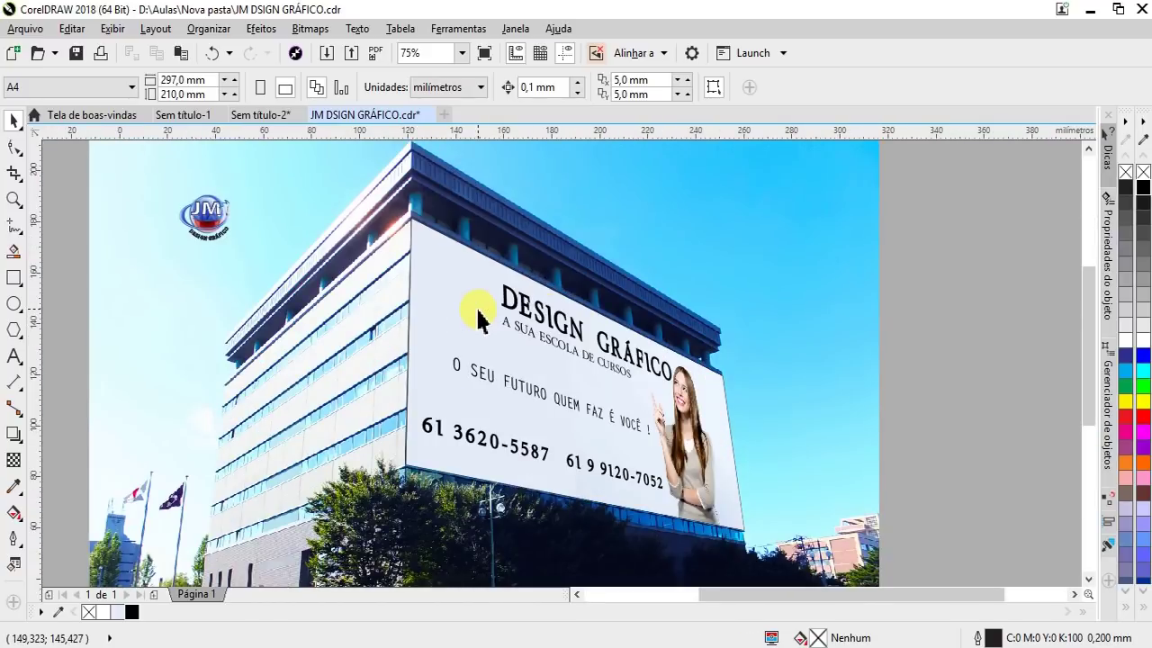
drag(192, 227, 452, 290)
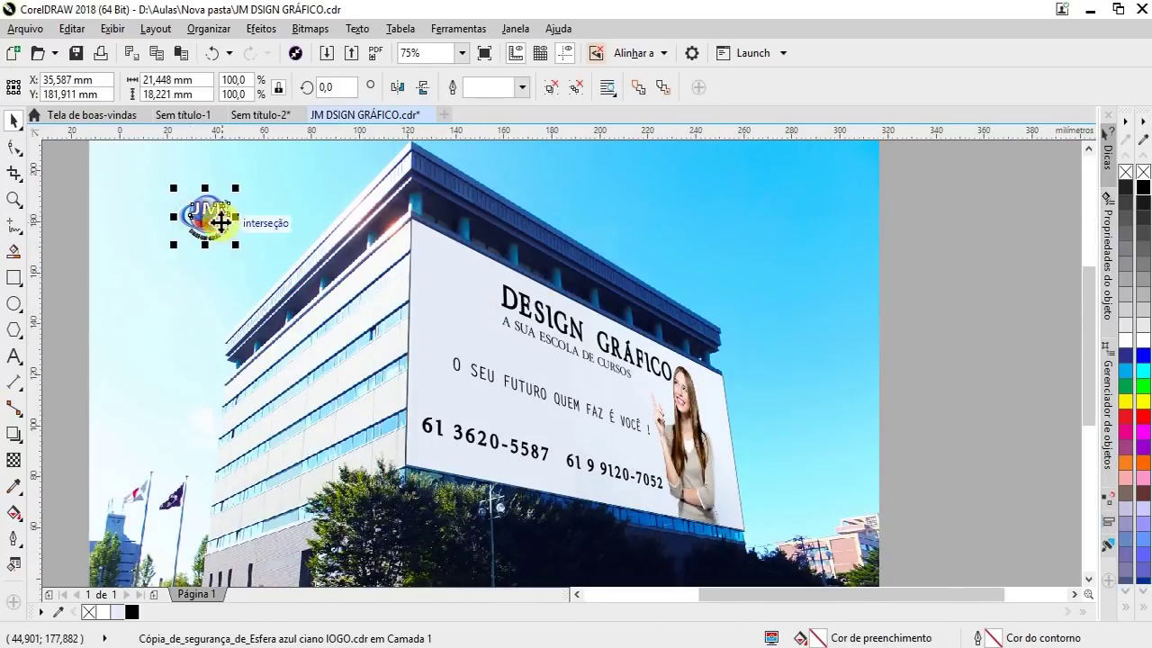
scroll(462, 273, up, 1)
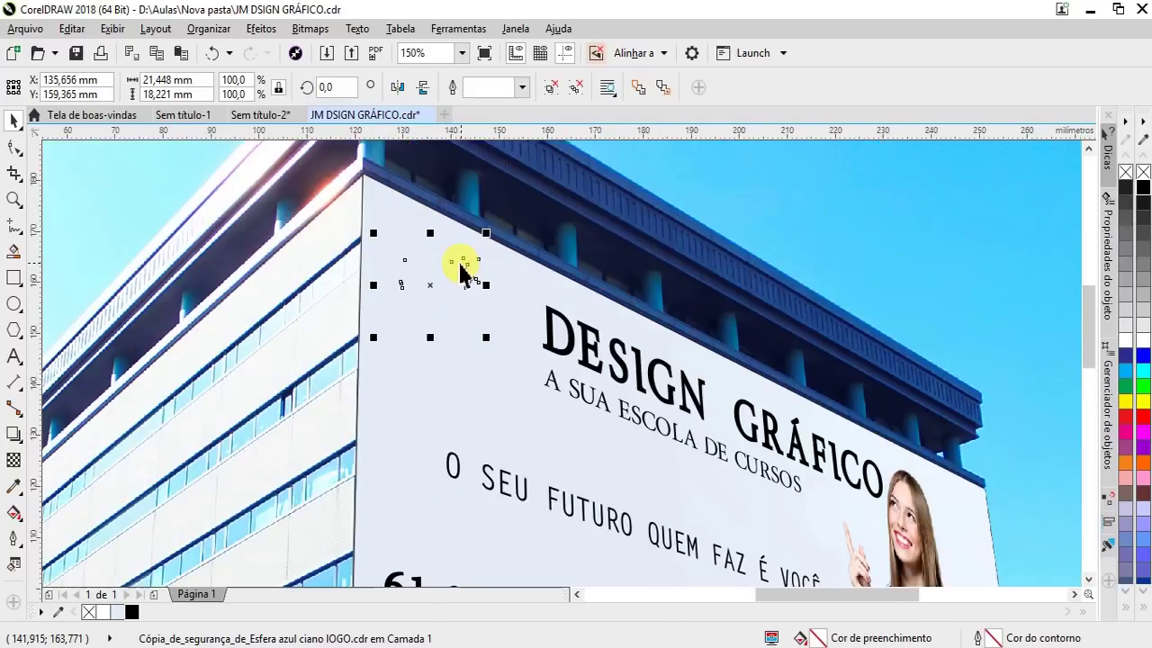
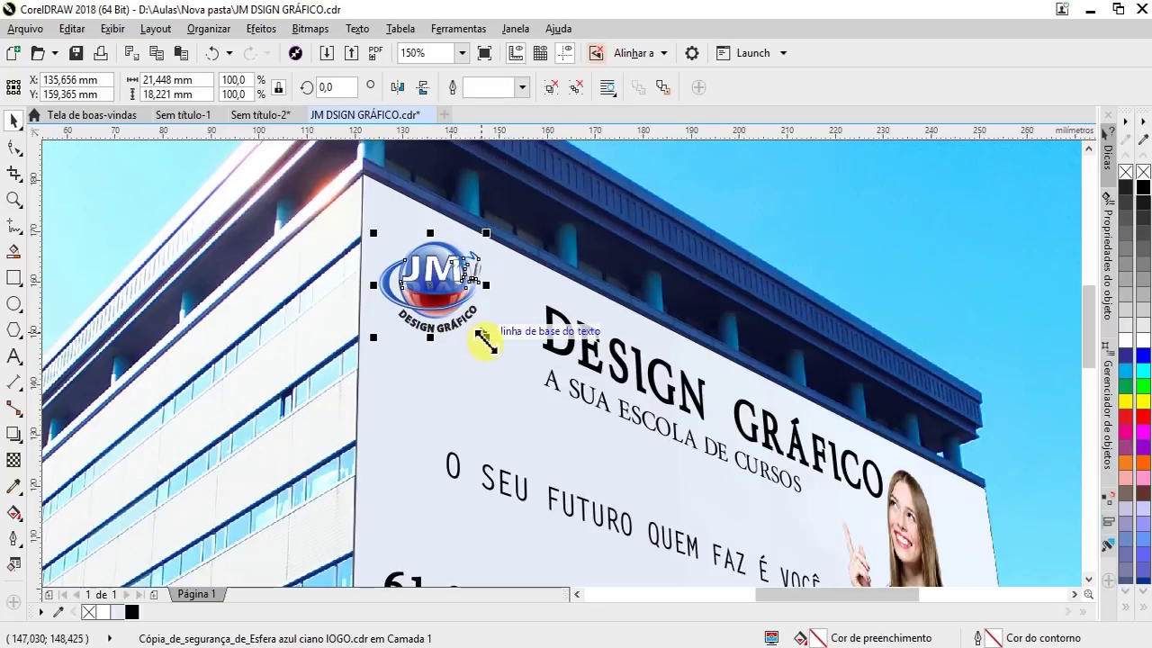
Enlarge the JM logo on the building billboard banner by dragging its corner.
drag(484, 340, 531, 378)
scroll(531, 378, down, 1)
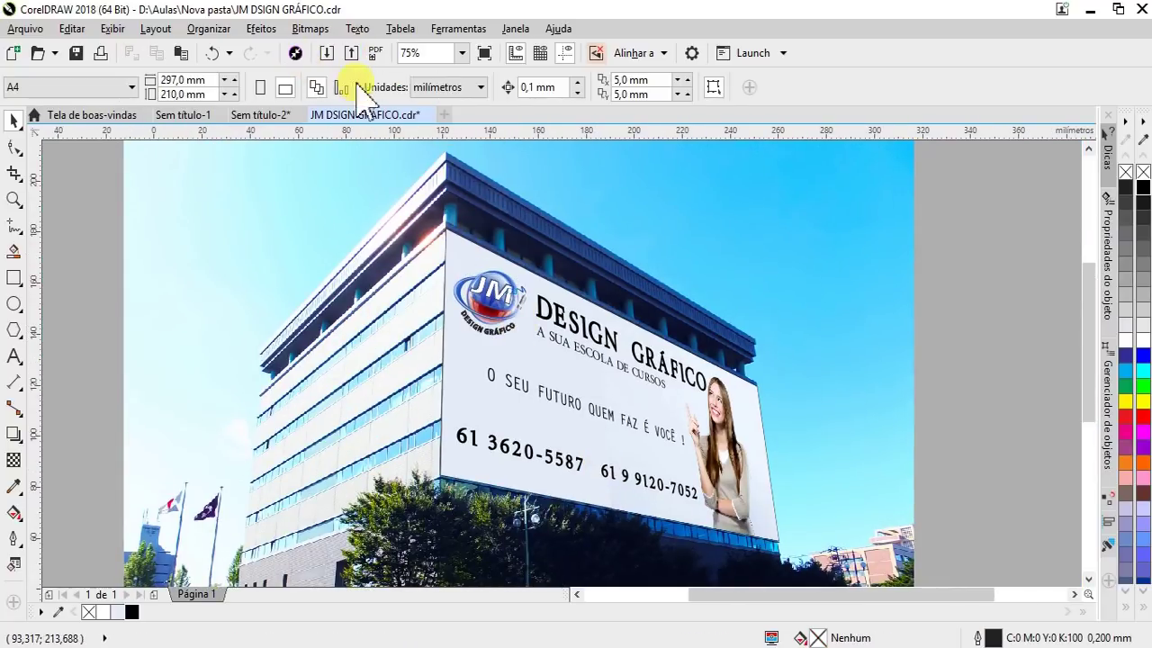
click(326, 54)
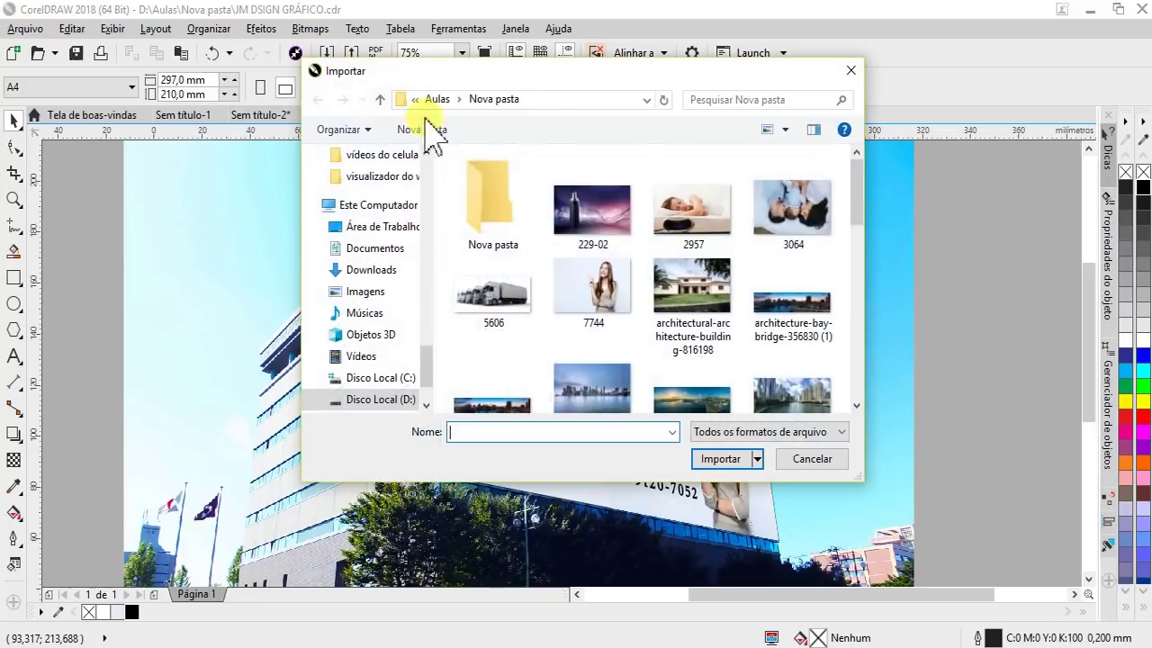
Cancel the import and start a new A4 document in landscape orientation.
click(852, 71)
click(443, 115)
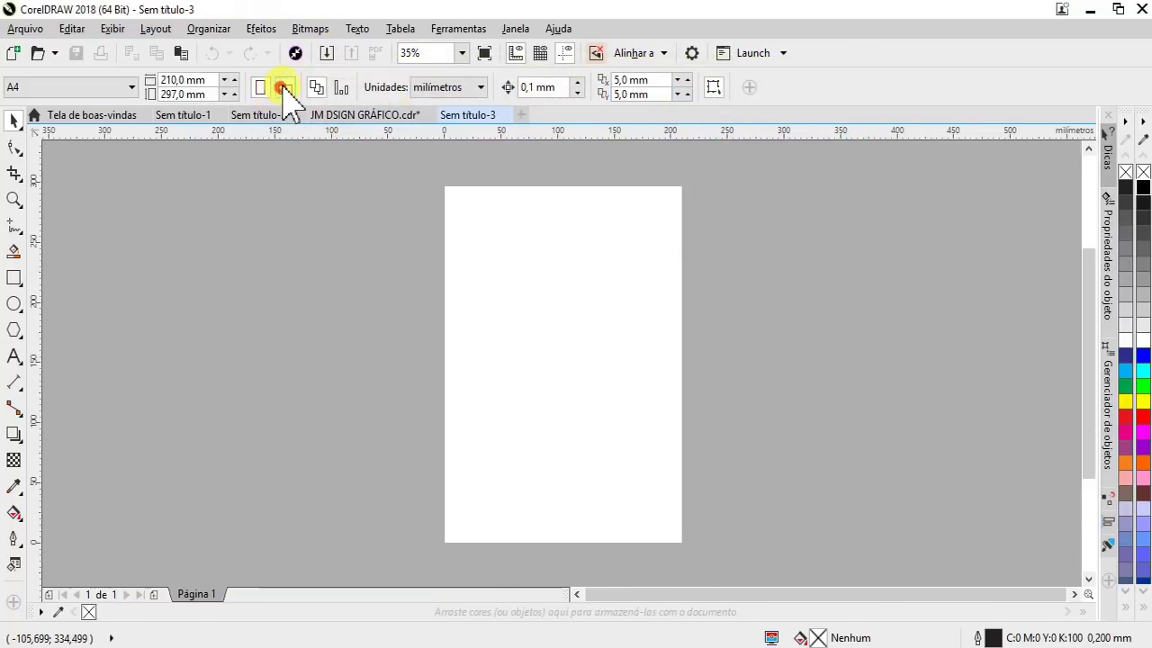
click(282, 87)
Import the 'Outdoor camadas' billboard photo and place it on the page.
click(326, 53)
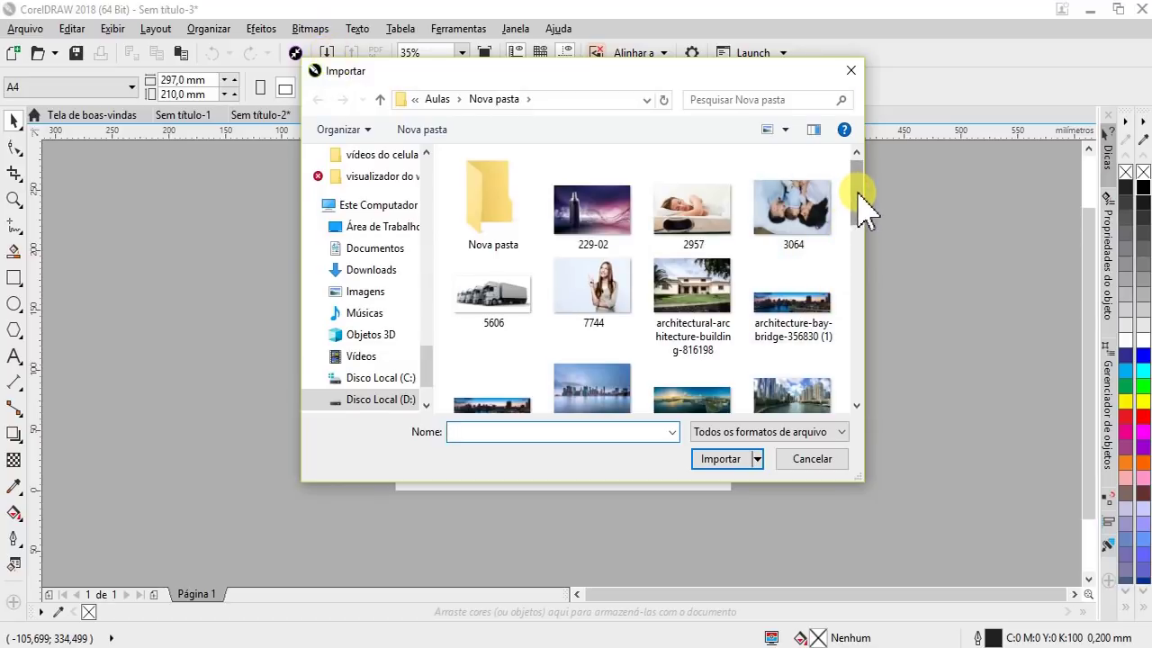
scroll(862, 205, down, 1)
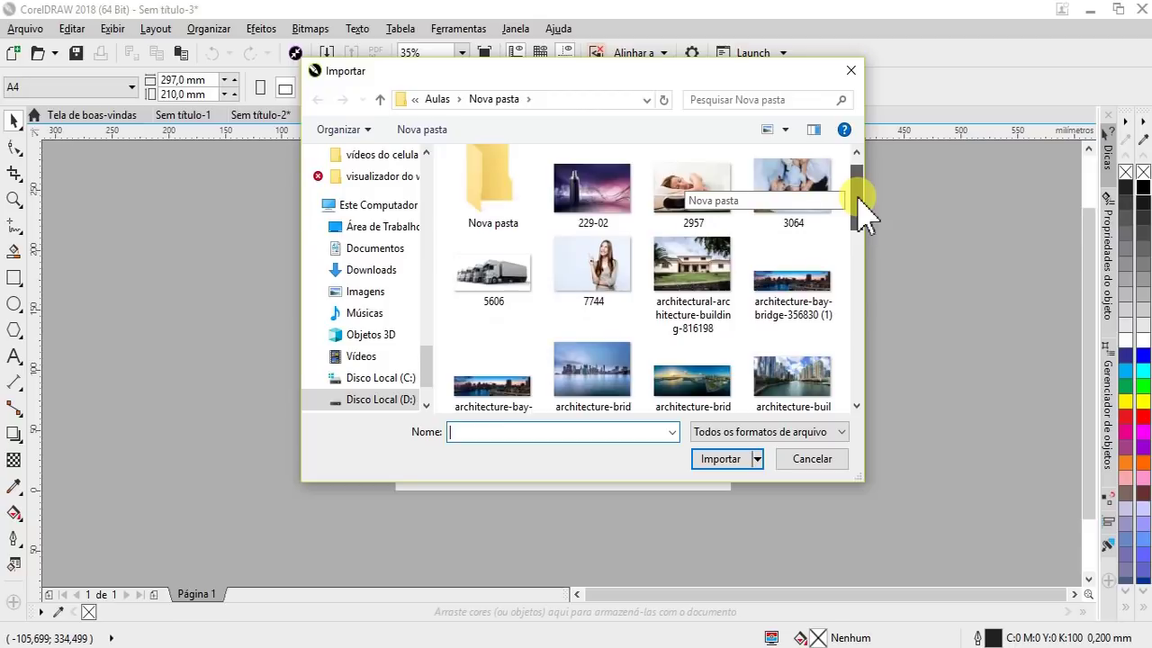
drag(860, 202, 837, 337)
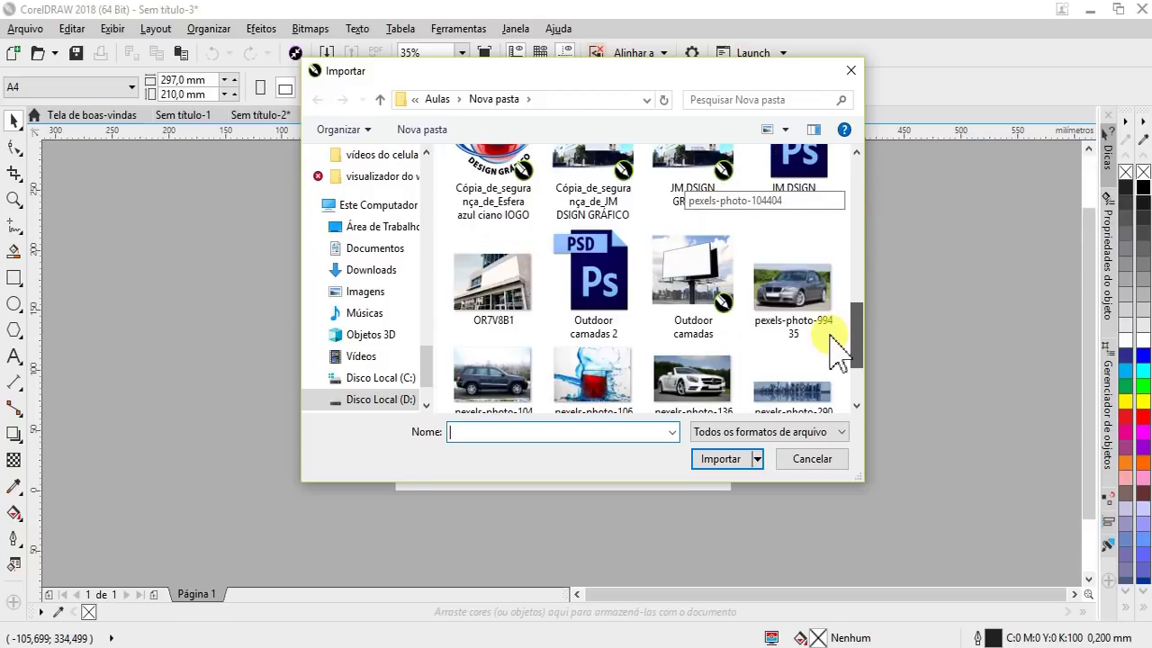
double_click(693, 286)
drag(467, 295, 439, 259)
Ungroup all parts of the billboard mockup with Desagrupar tudo.
scroll(438, 259, up, 2)
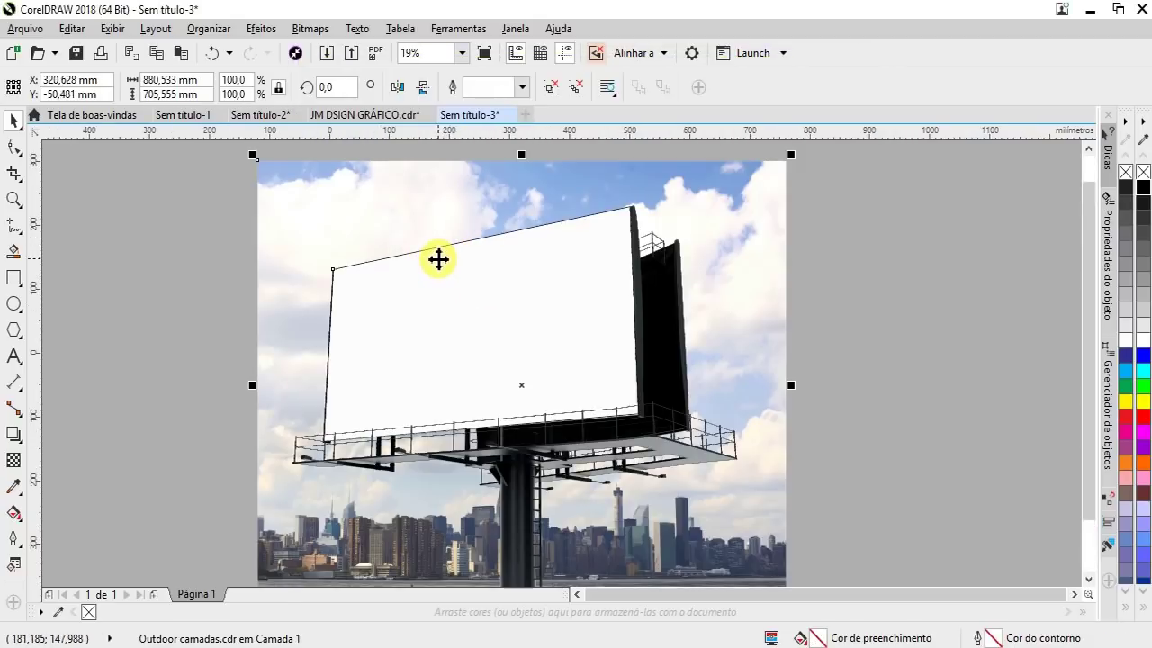
click(809, 422)
click(545, 352)
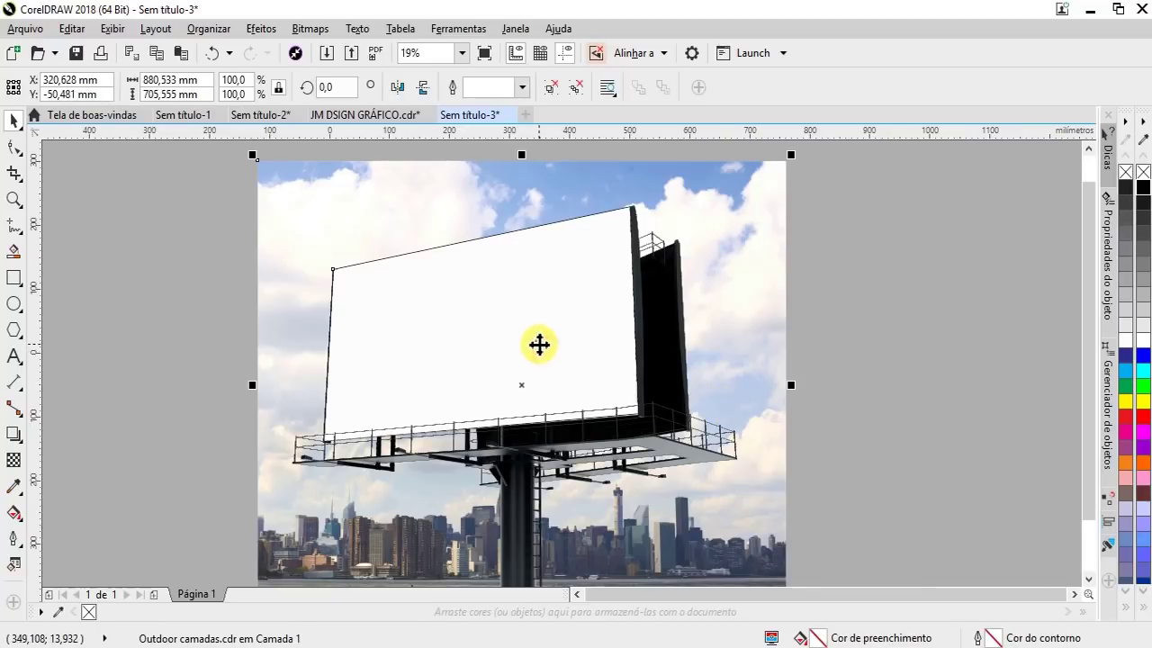
right_click(540, 346)
click(592, 271)
Pull the frame and white panel apart to inspect them, then restore and deselect.
click(836, 396)
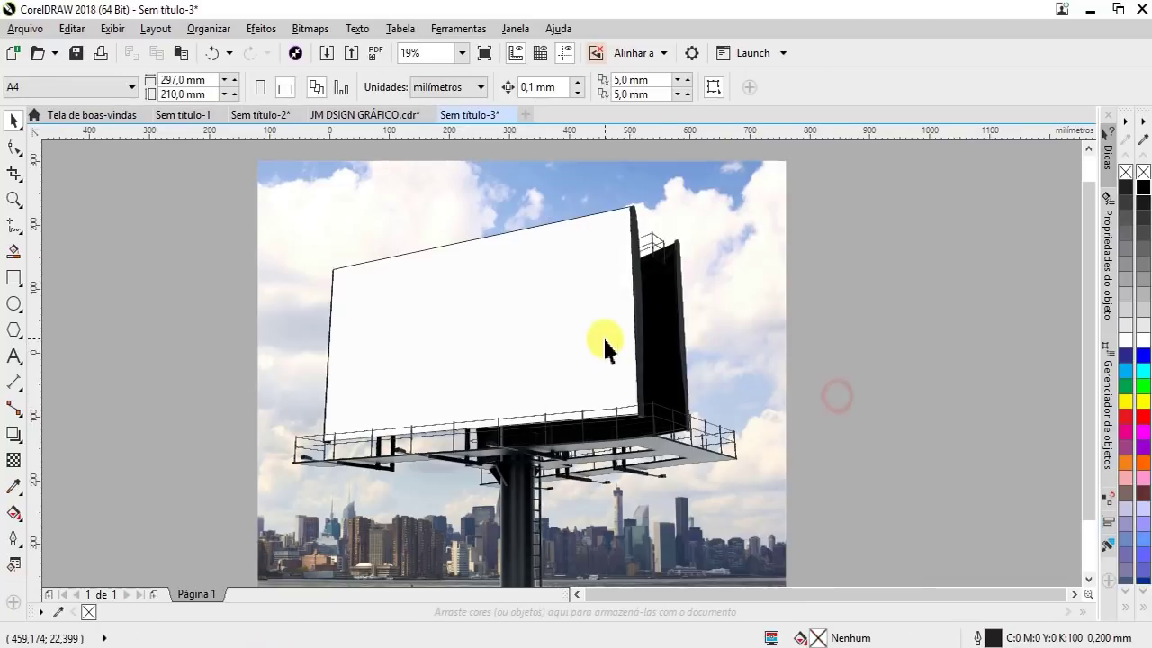
drag(603, 344, 377, 322)
drag(603, 347, 772, 346)
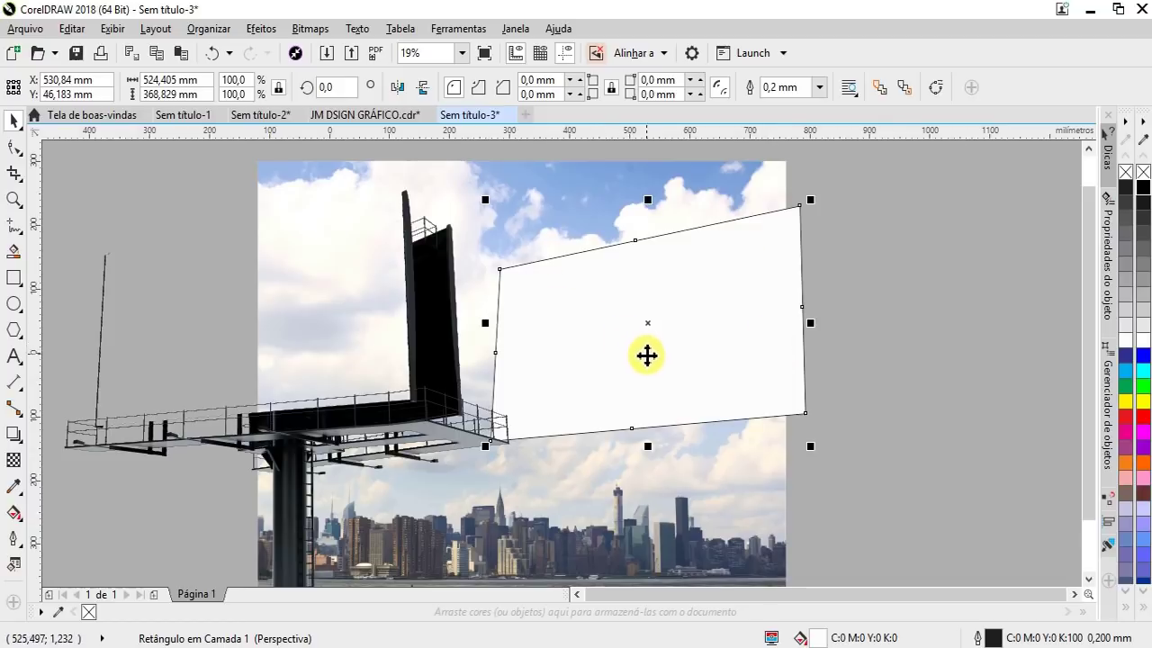
drag(593, 324, 722, 367)
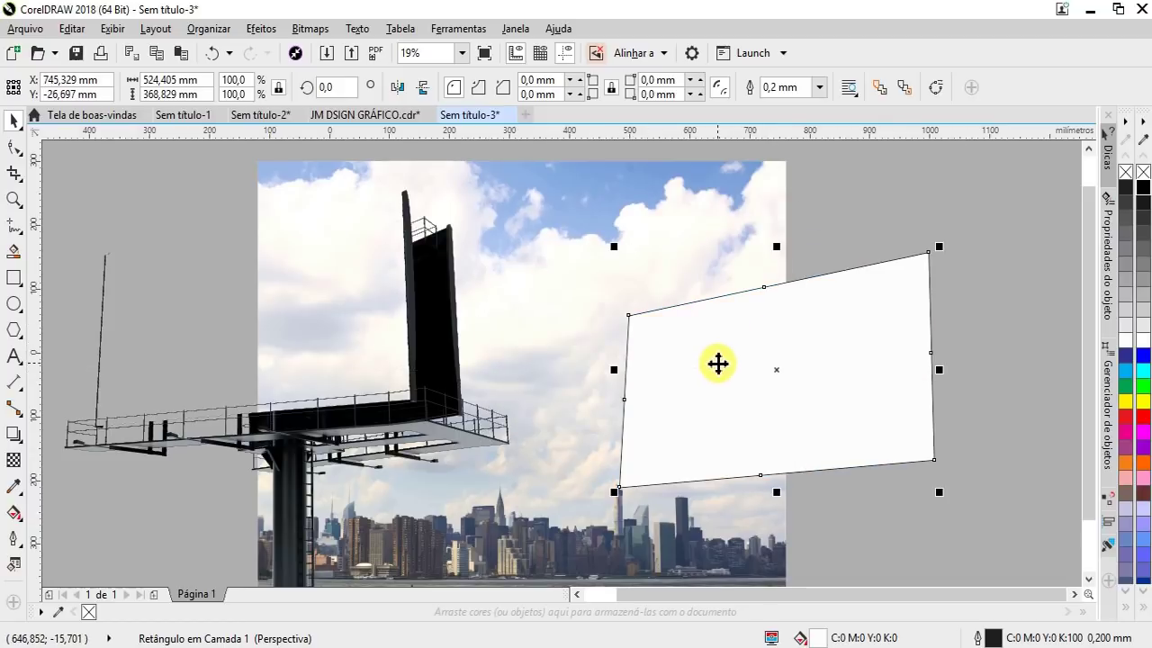
scroll(604, 329, down, 2)
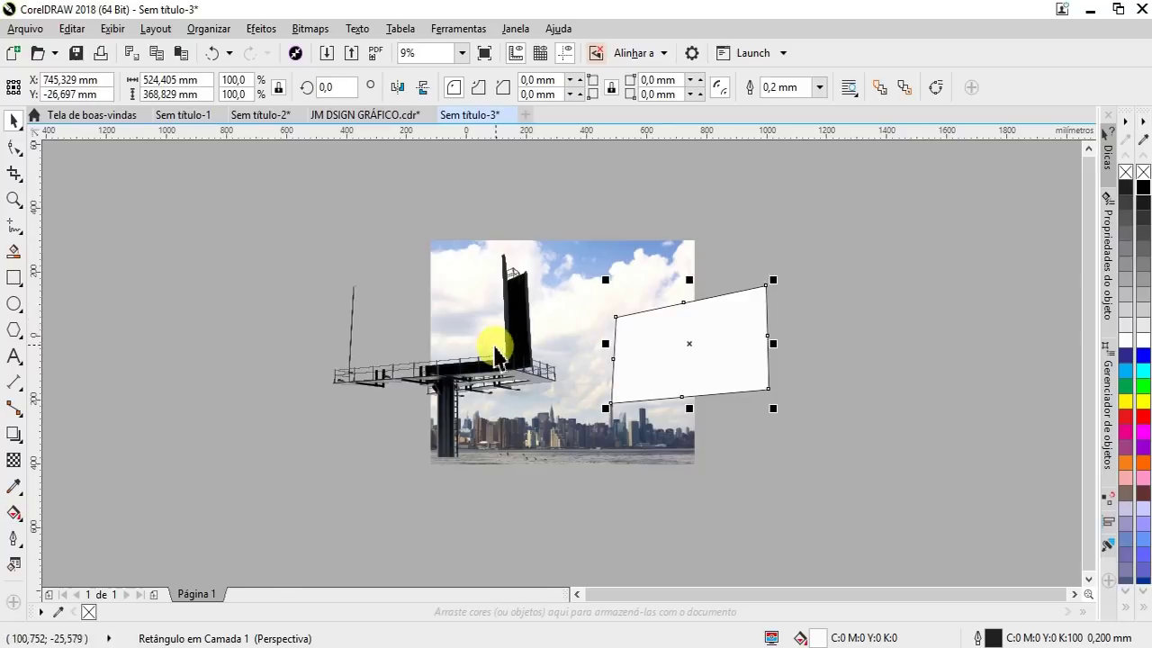
click(519, 341)
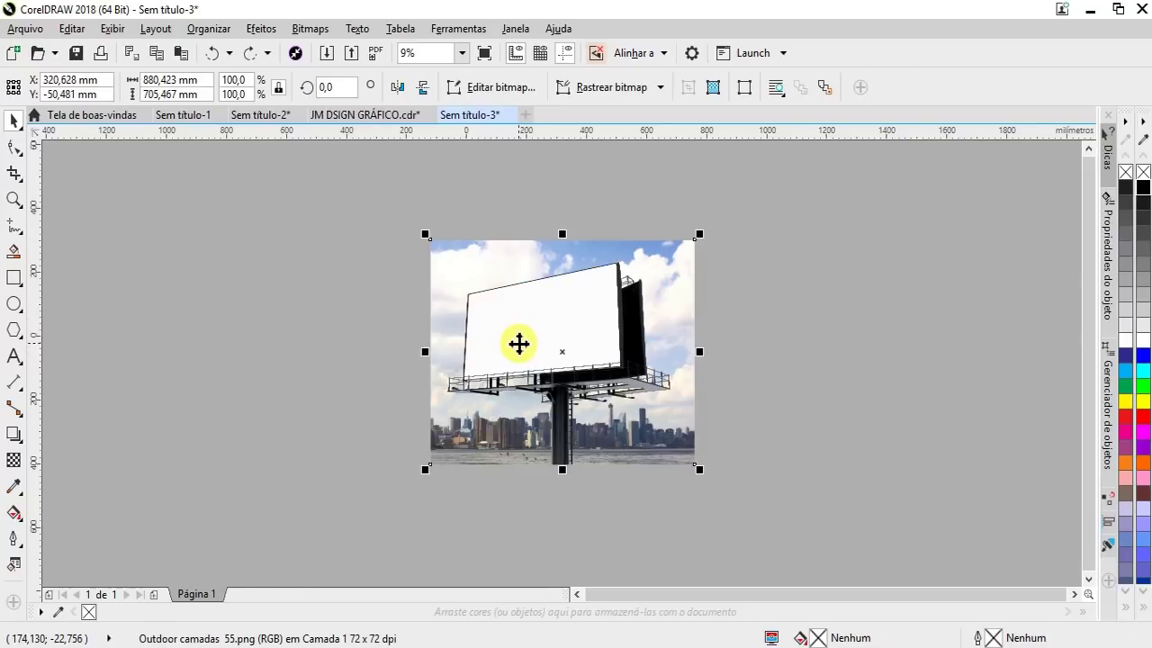
click(805, 386)
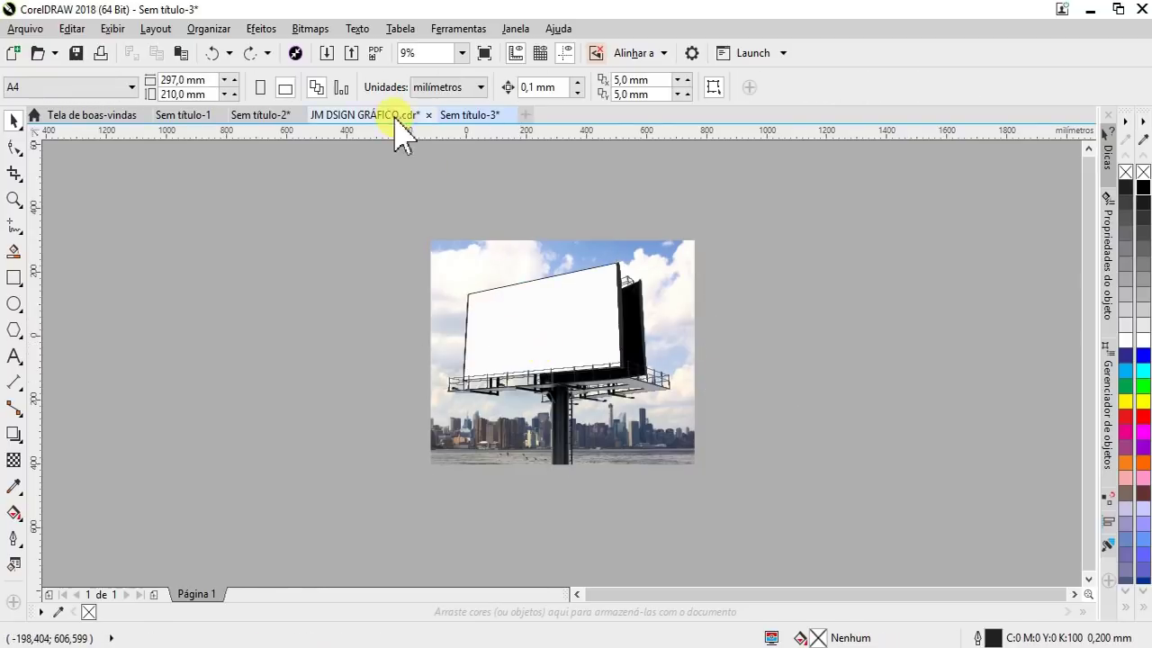
click(325, 55)
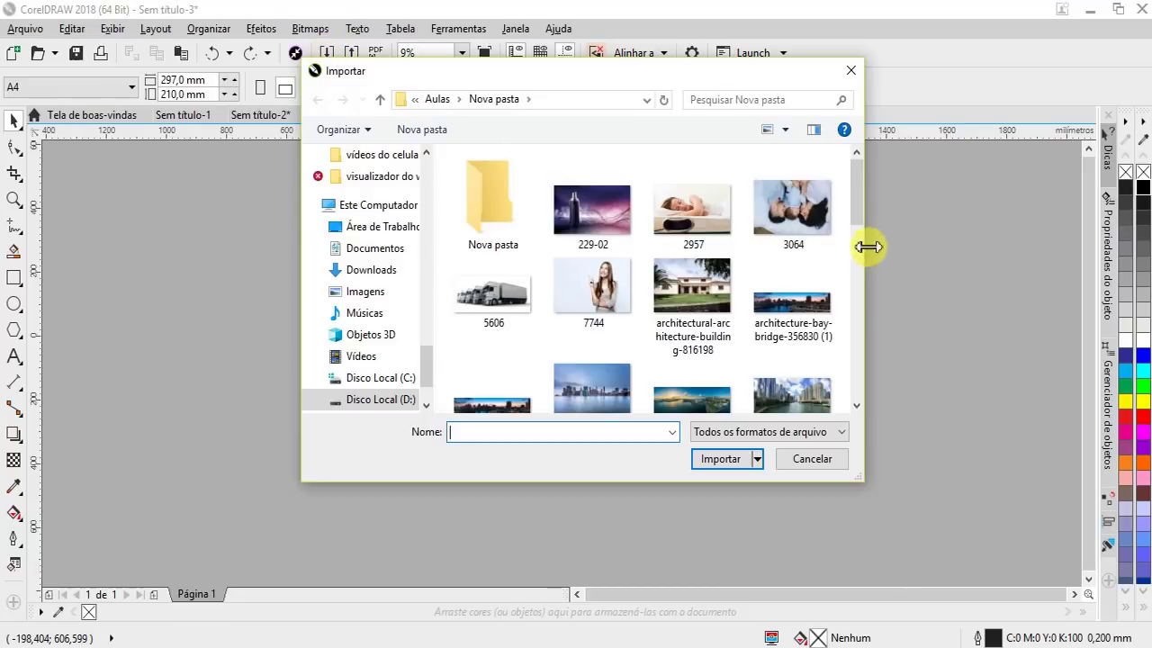
Import the Garden Man fragrance ad and position it over the billboard's white panel.
mouse_move(860, 218)
mouse_down()
mouse_move(867, 270)
mouse_move(849, 311)
mouse_up()
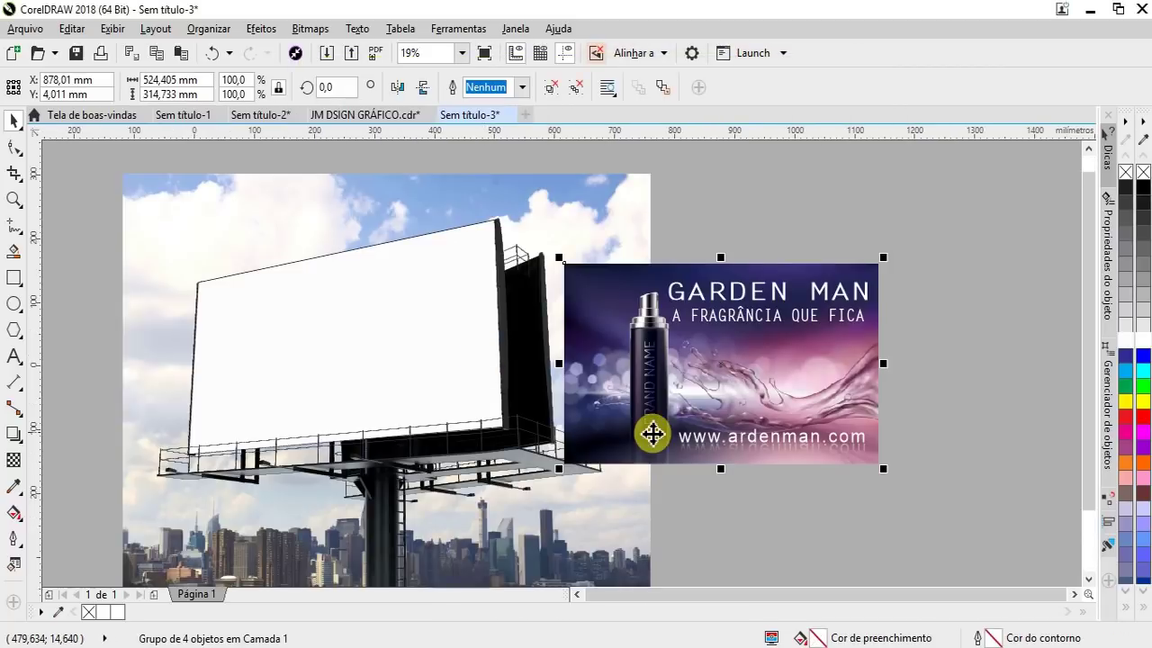
drag(653, 398, 342, 396)
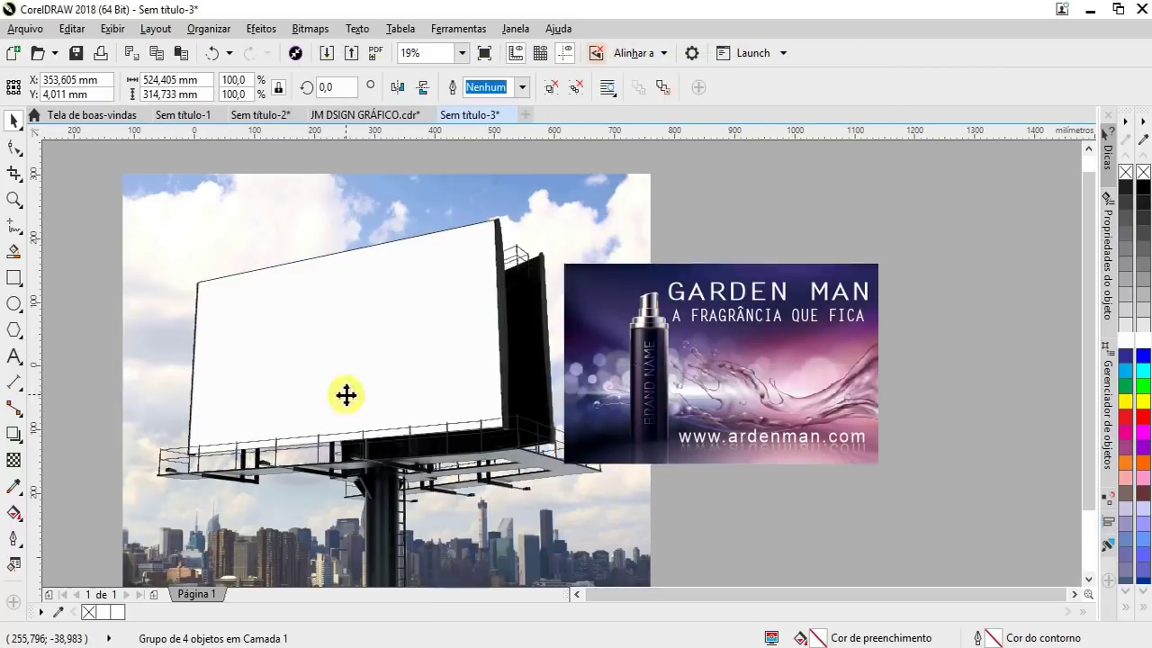
scroll(270, 297, up, 4)
scroll(504, 306, down, 4)
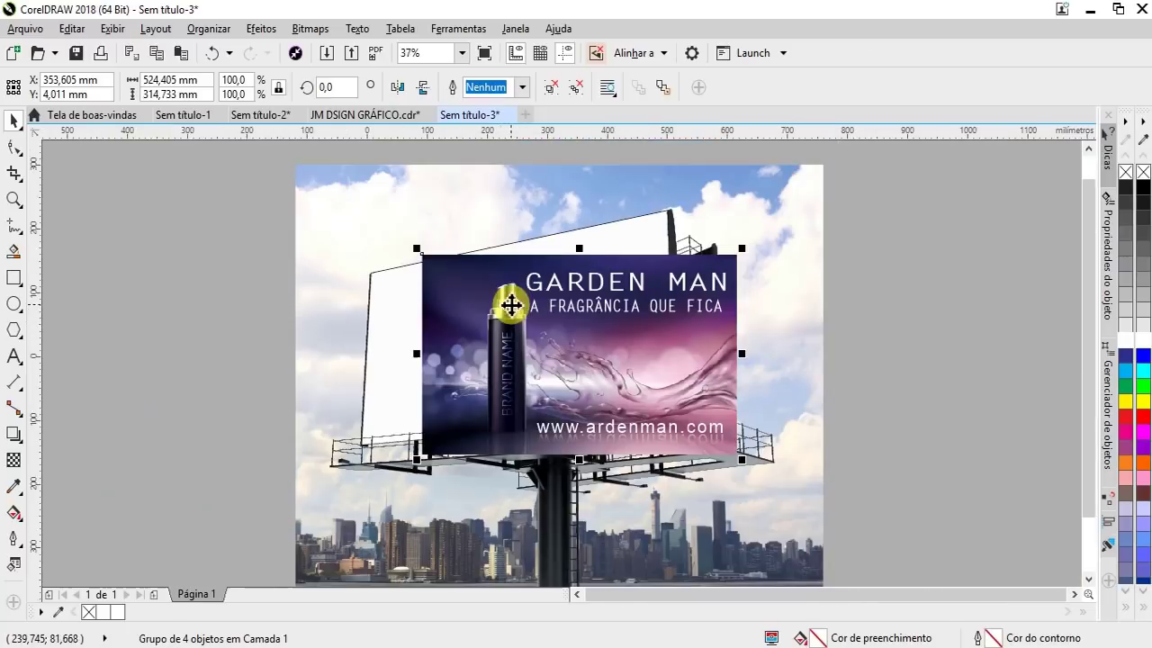
mouse_move(509, 303)
mouse_down()
mouse_move(540, 358)
mouse_move(483, 360)
mouse_move(503, 393)
mouse_move(480, 336)
mouse_move(487, 346)
mouse_up()
Add perspective to the ad and pin its right corners to the panel.
click(259, 30)
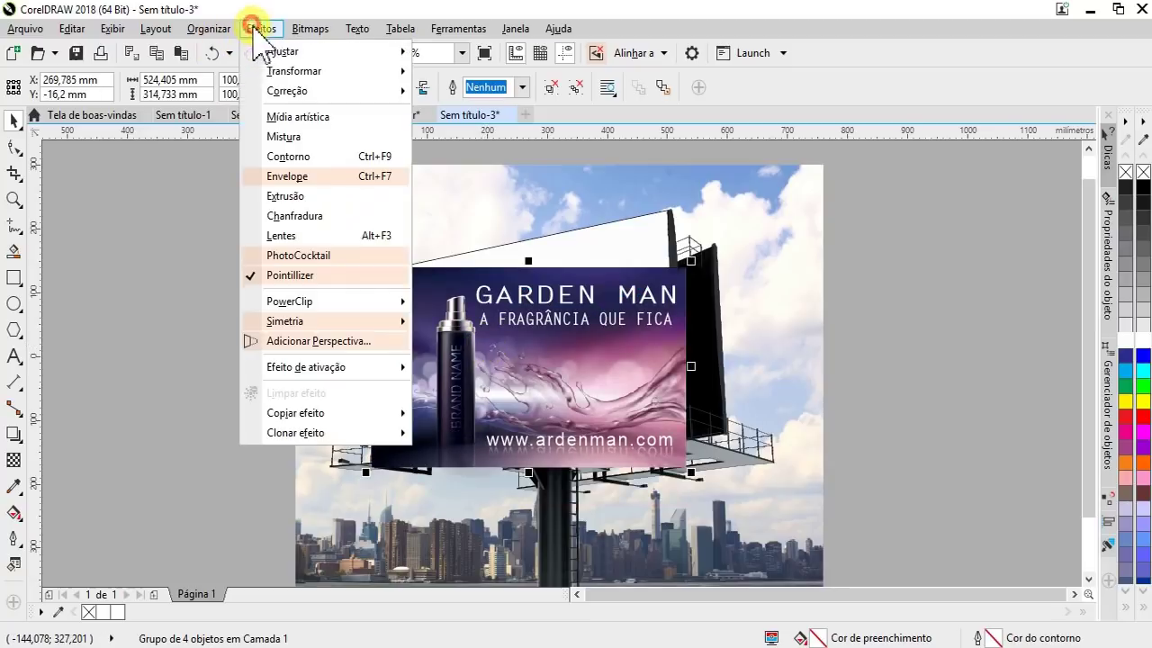
click(314, 338)
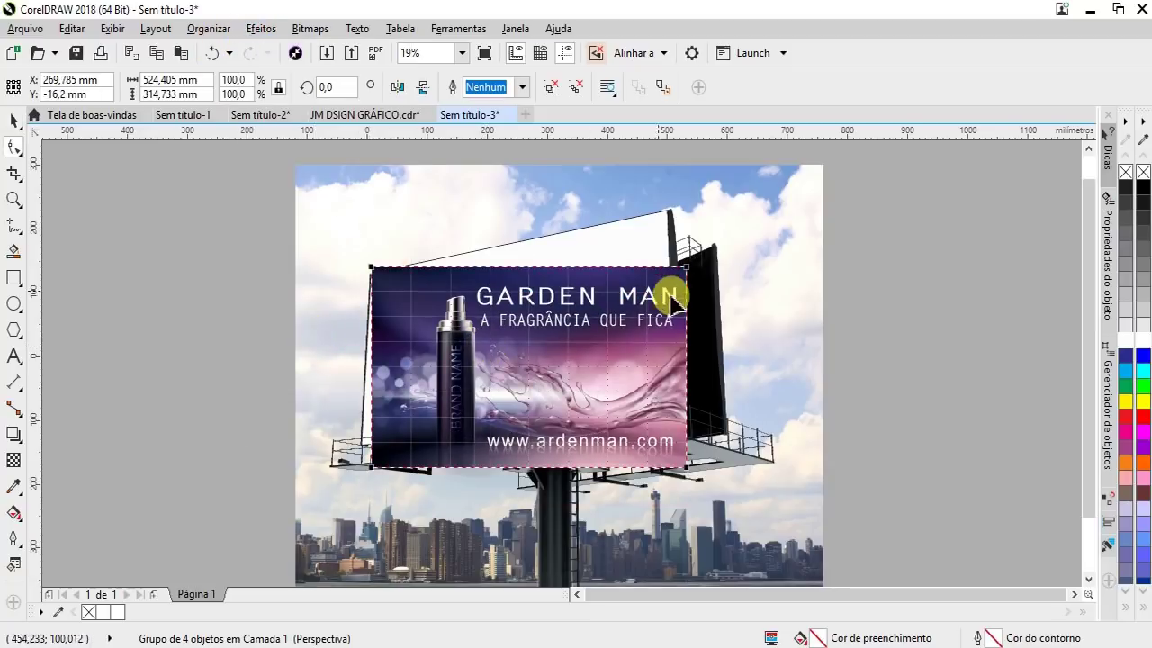
scroll(670, 214, up, 2)
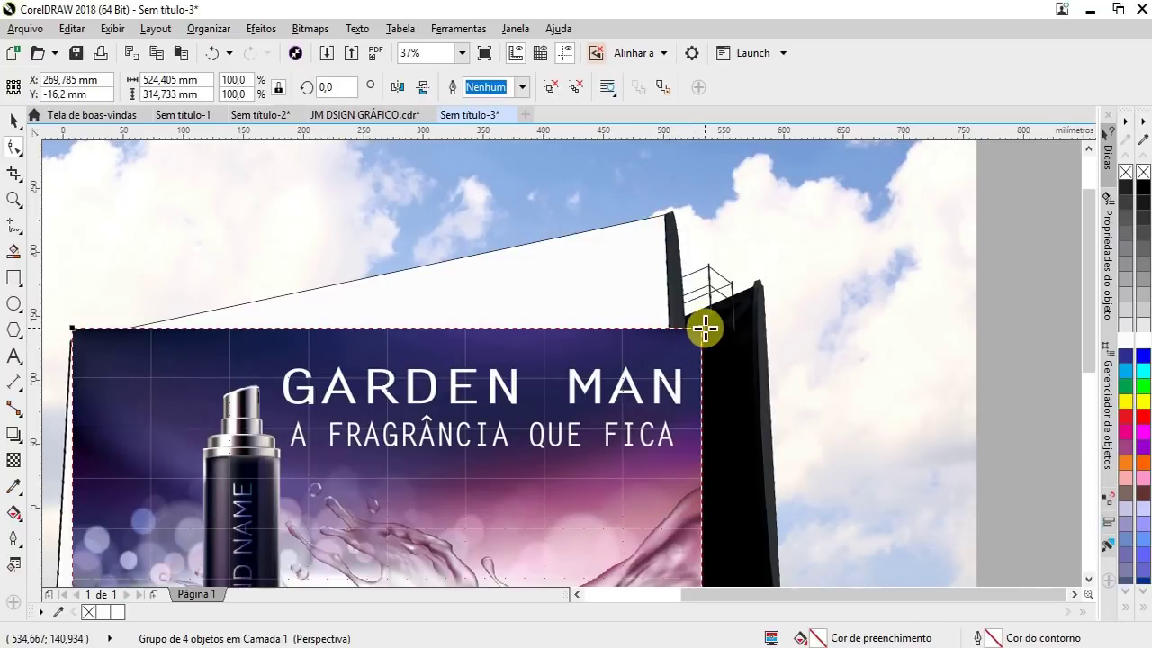
drag(702, 329, 666, 213)
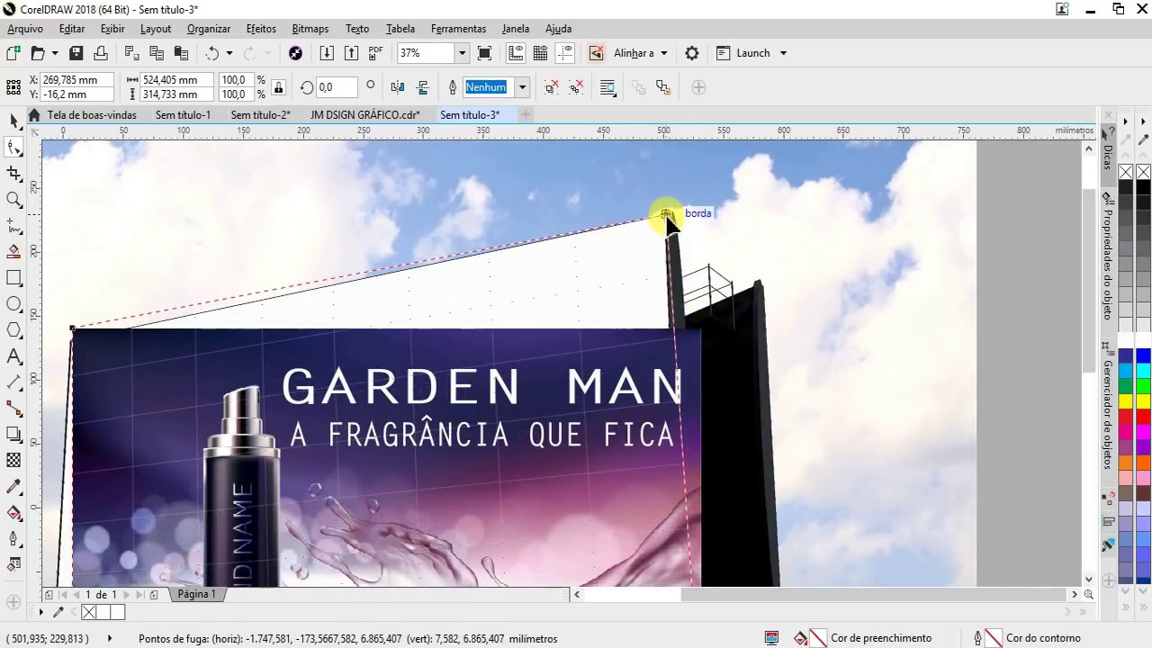
scroll(671, 405, down, 3)
drag(674, 467, 626, 369)
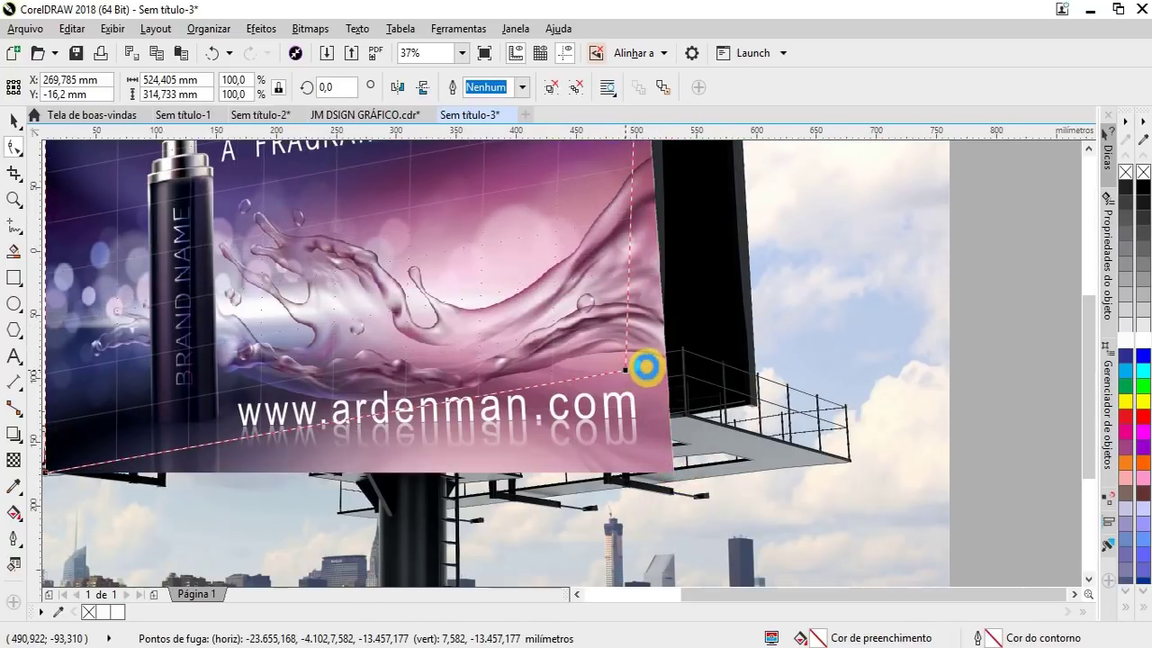
Fit the ad's left corners onto the panel edges and deselect the finished ad.
scroll(648, 365, up, 2)
drag(457, 543, 421, 450)
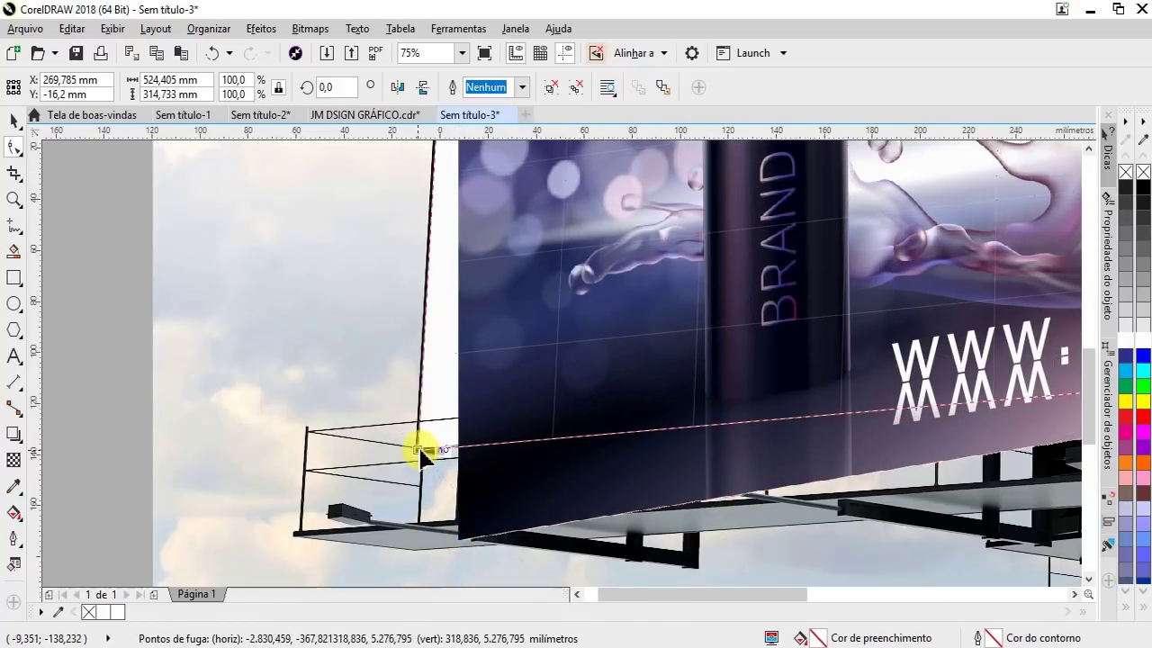
scroll(420, 453, up, 2)
mouse_move(494, 365)
mouse_down()
mouse_move(516, 484)
mouse_move(486, 412)
mouse_up()
scroll(455, 352, down, 2)
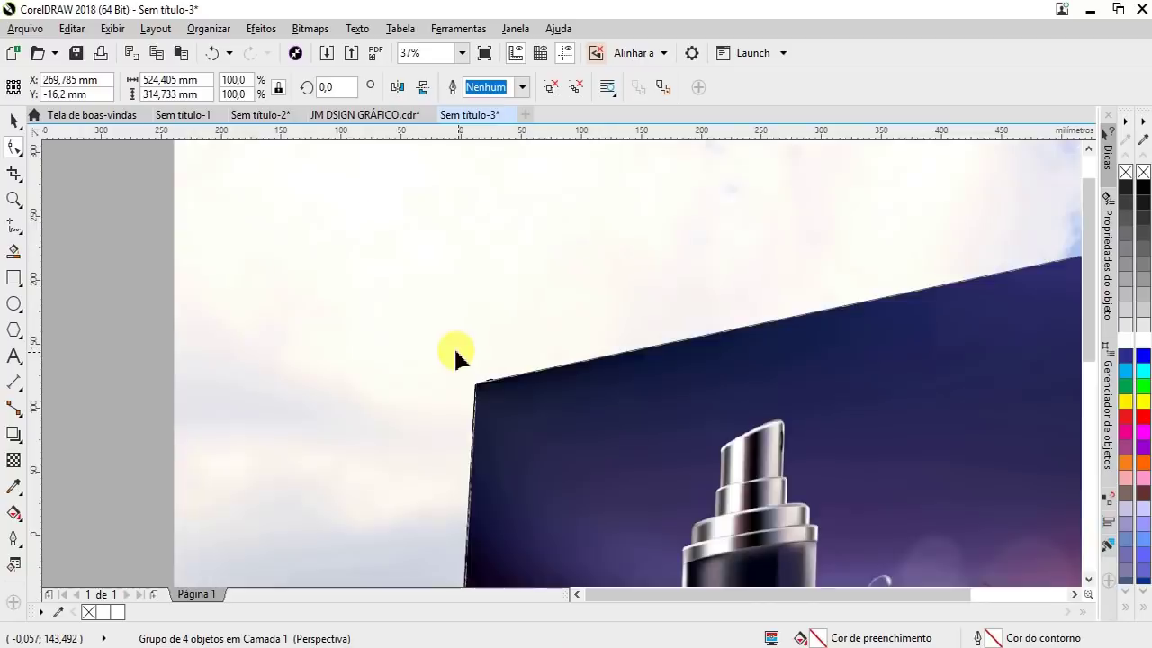
scroll(449, 342, down, 4)
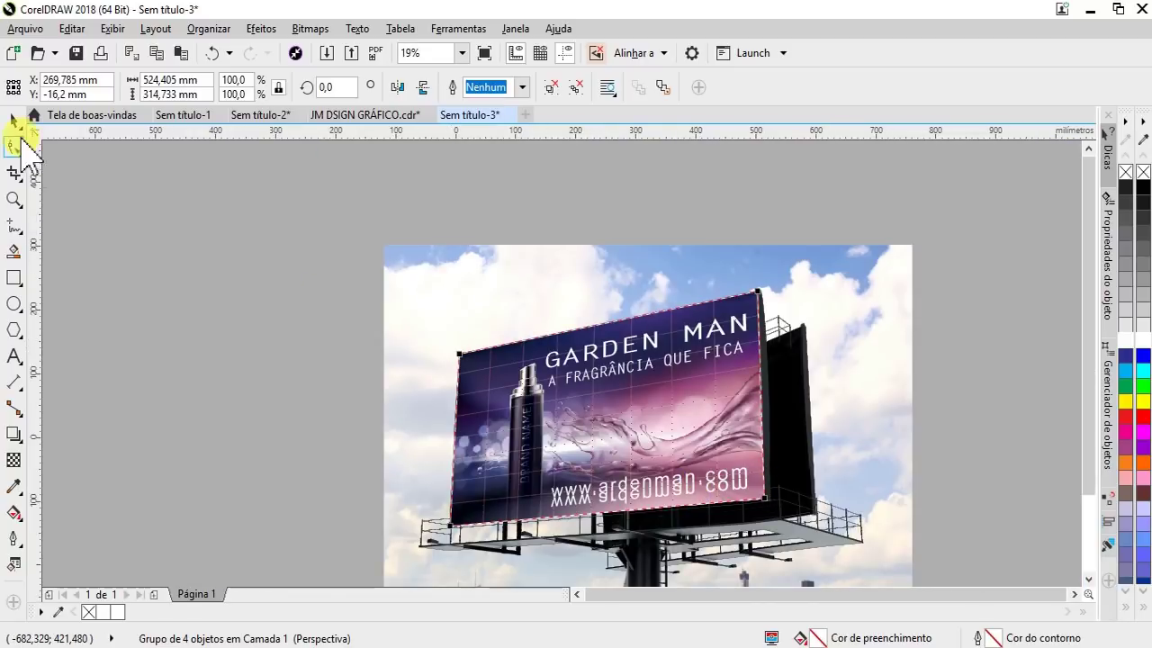
click(167, 226)
scroll(252, 257, down, 4)
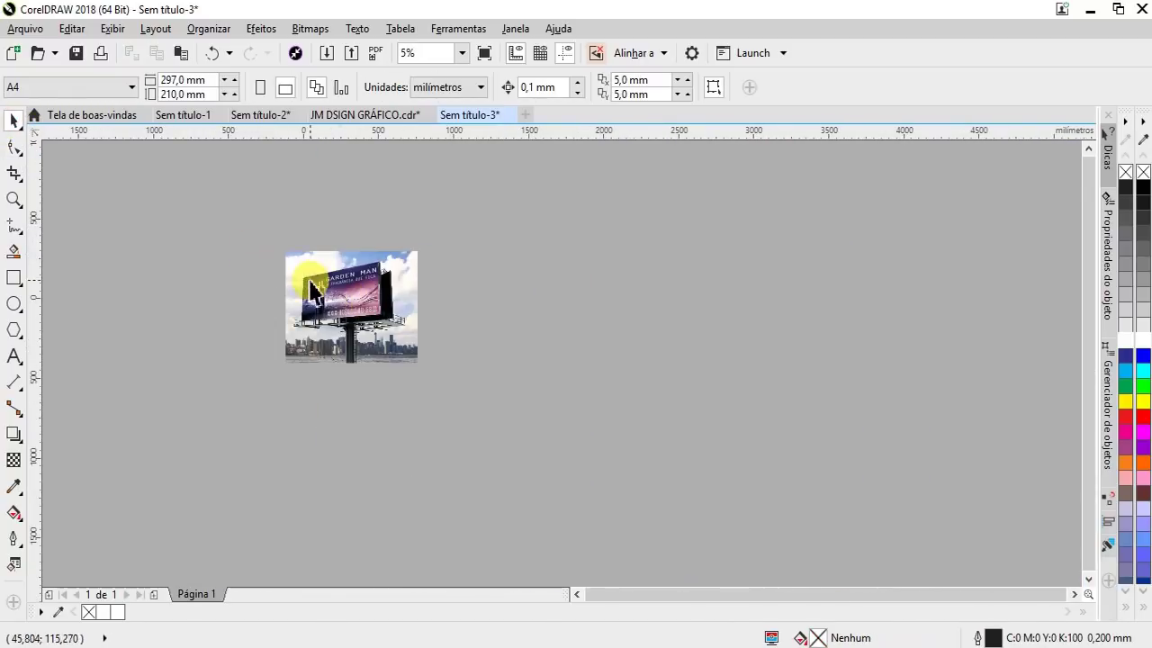
scroll(306, 288, up, 4)
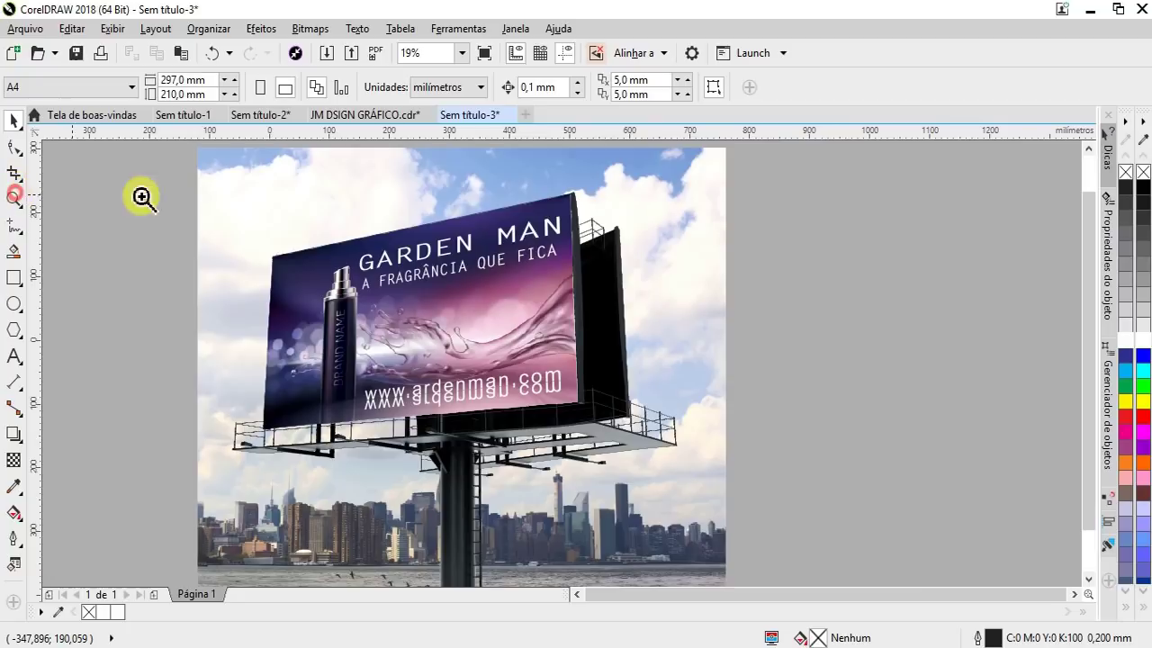
drag(167, 183, 747, 520)
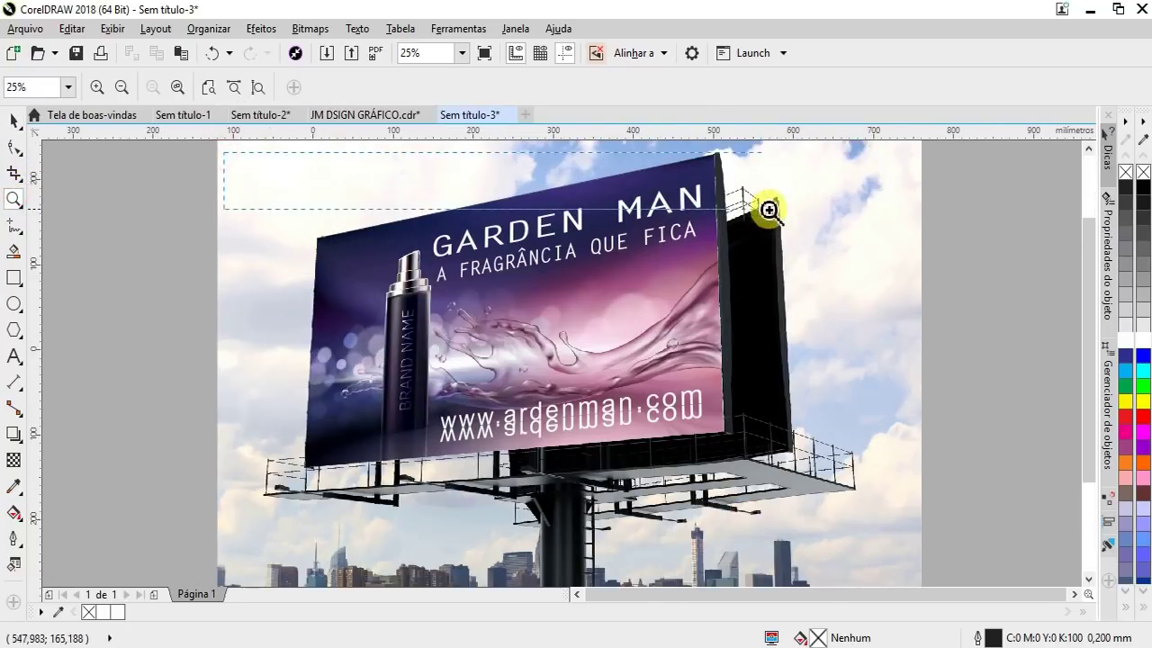
drag(282, 160, 979, 553)
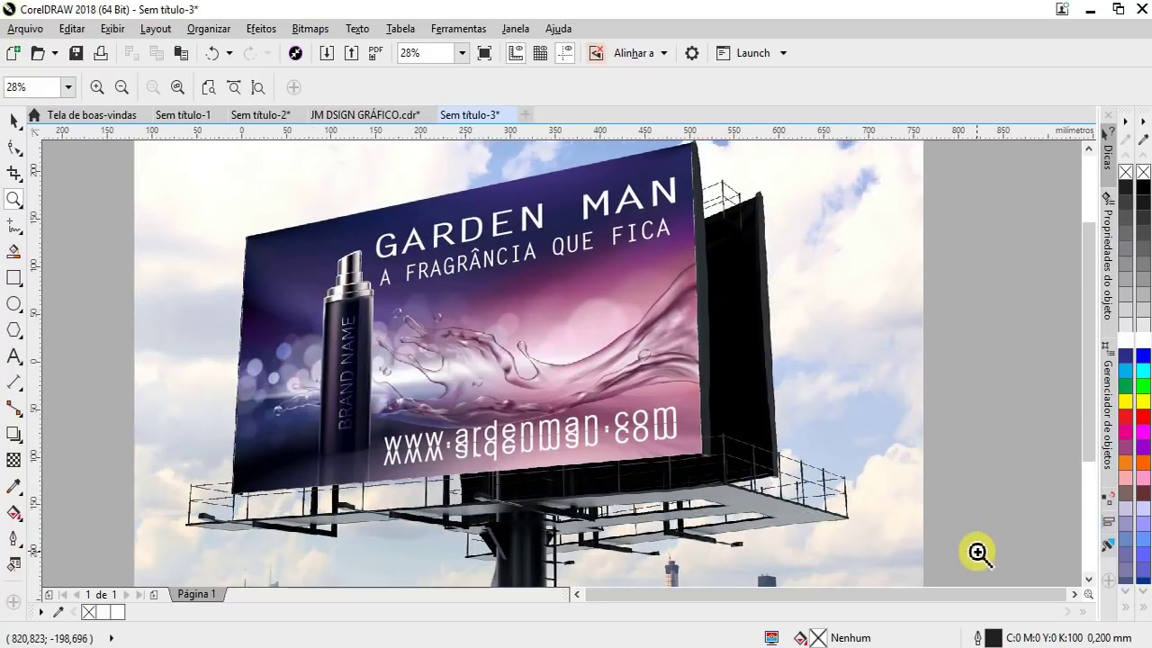
click(1088, 145)
key(space)
scroll(706, 339, up, 1)
click(792, 486)
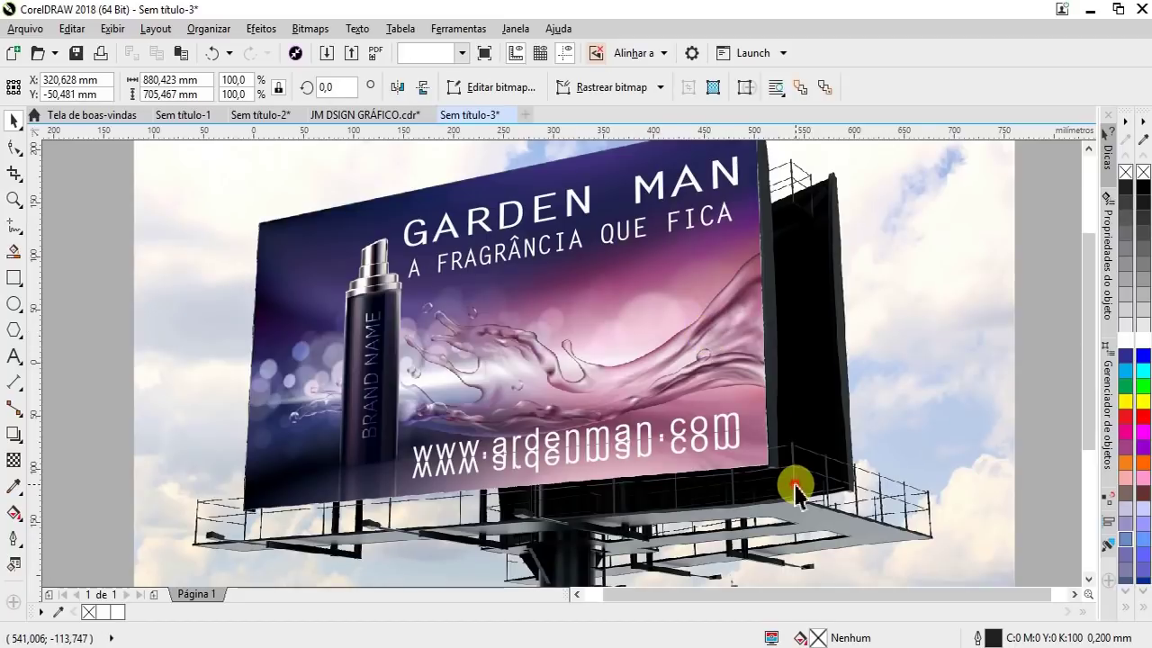
right_click(795, 486)
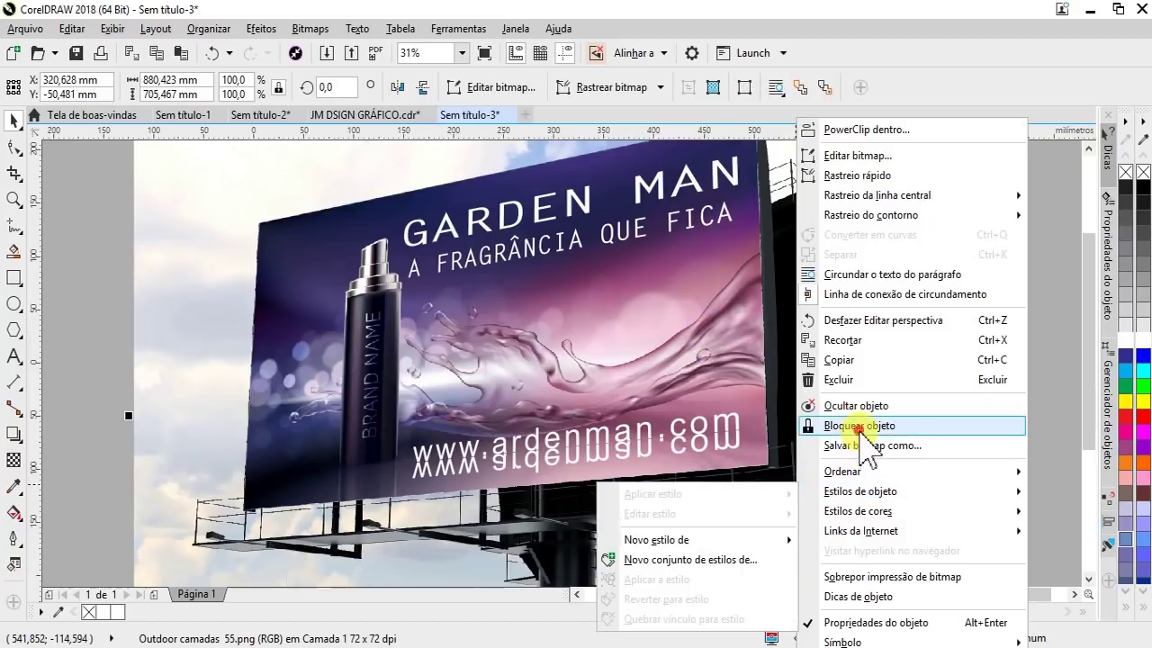
click(859, 425)
right_click(810, 504)
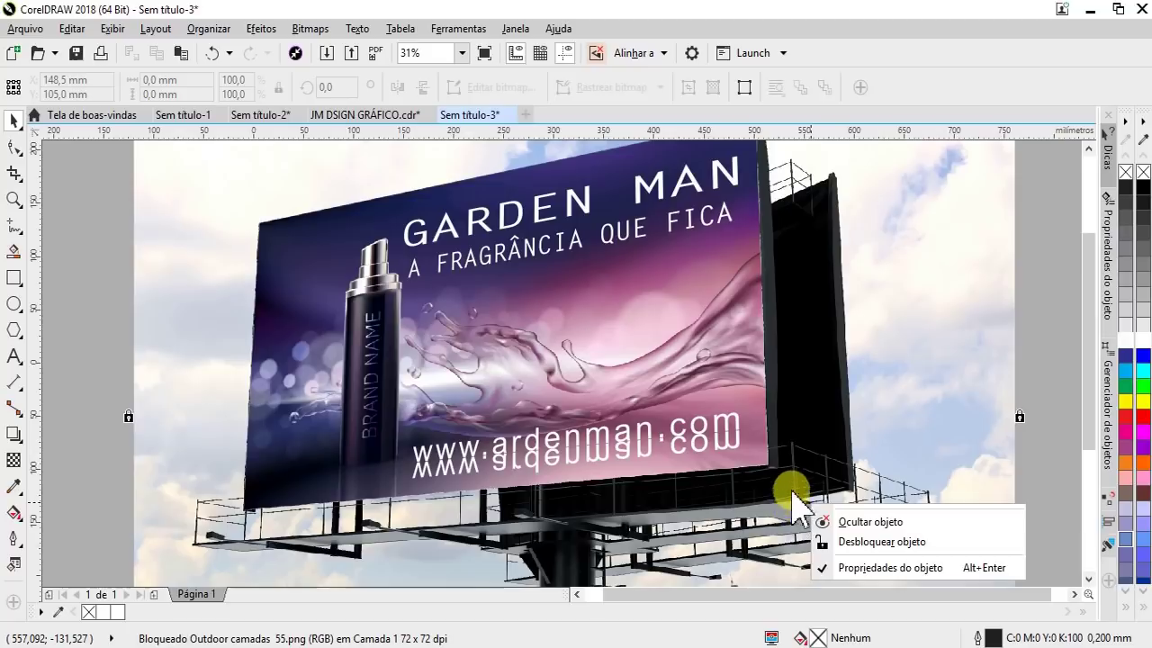
click(789, 458)
right_click(788, 457)
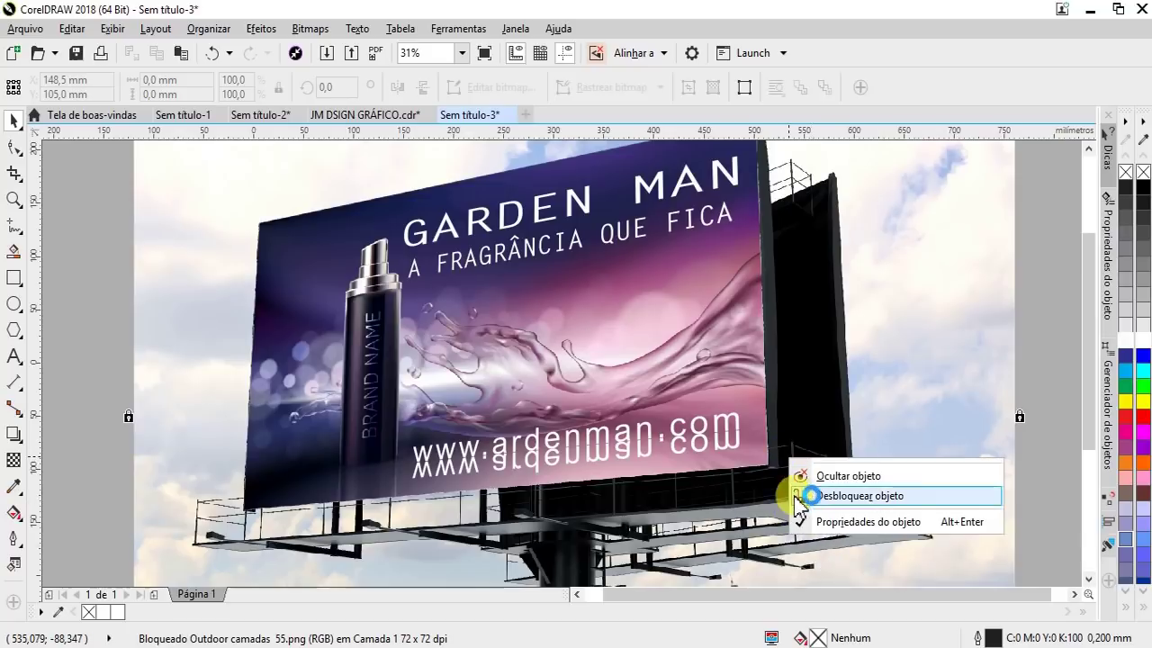
scroll(736, 450, down, 5)
scroll(737, 450, up, 5)
scroll(866, 527, down, 2)
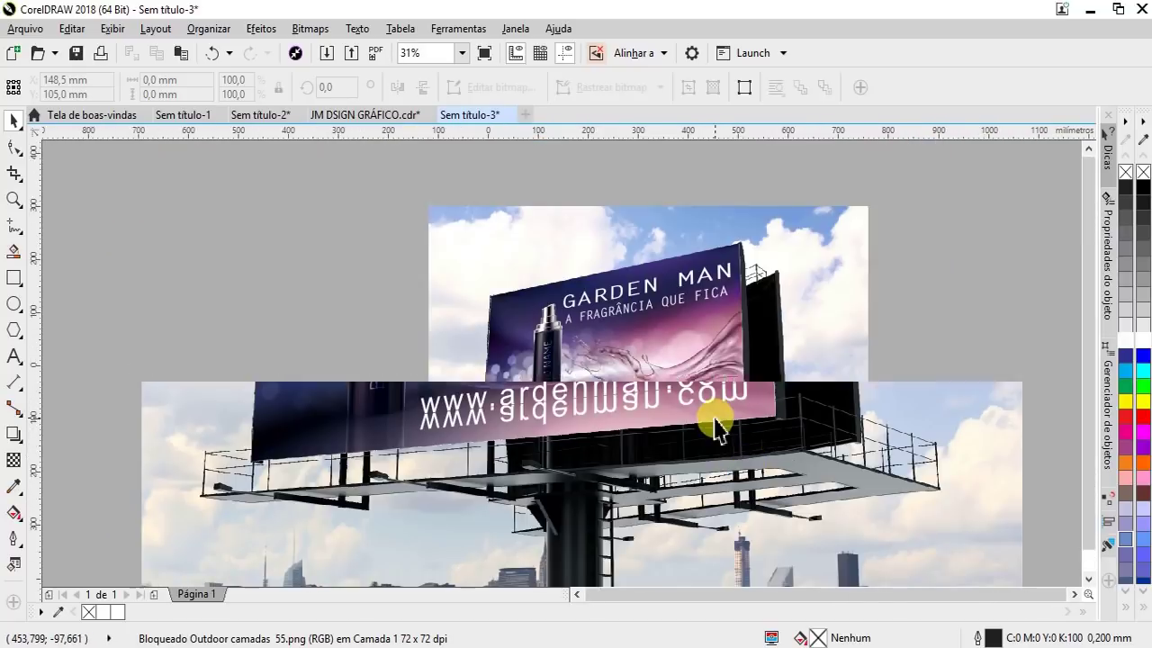
scroll(720, 424, down, 3)
key(Escape)
right_click(782, 457)
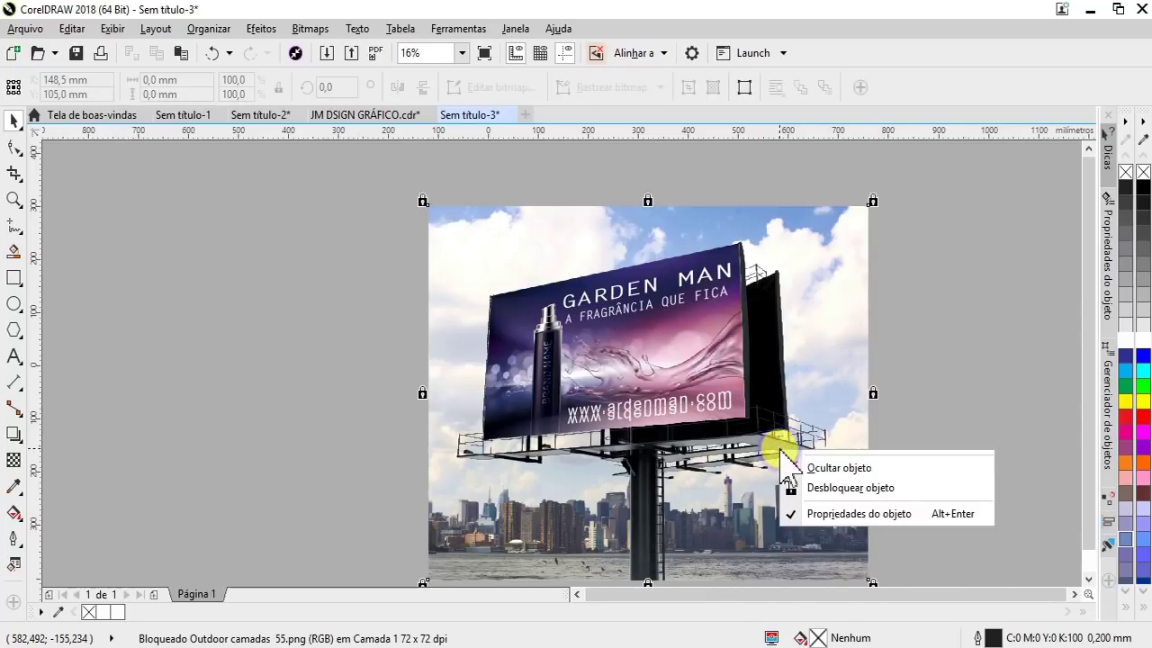
click(814, 487)
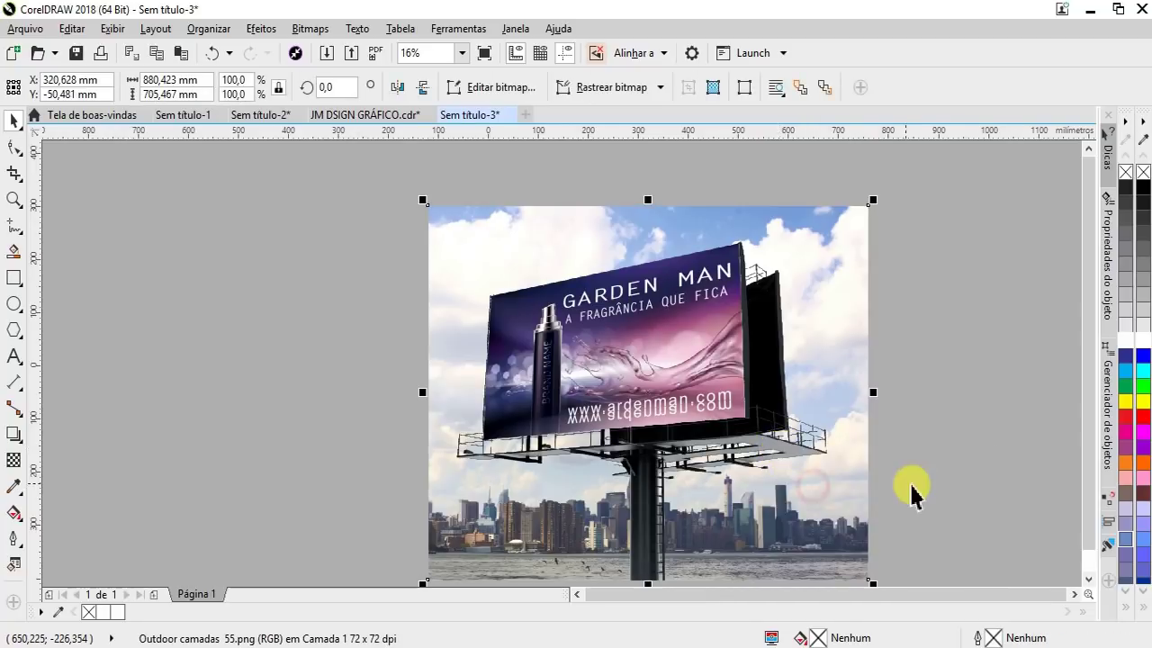
right_click(799, 454)
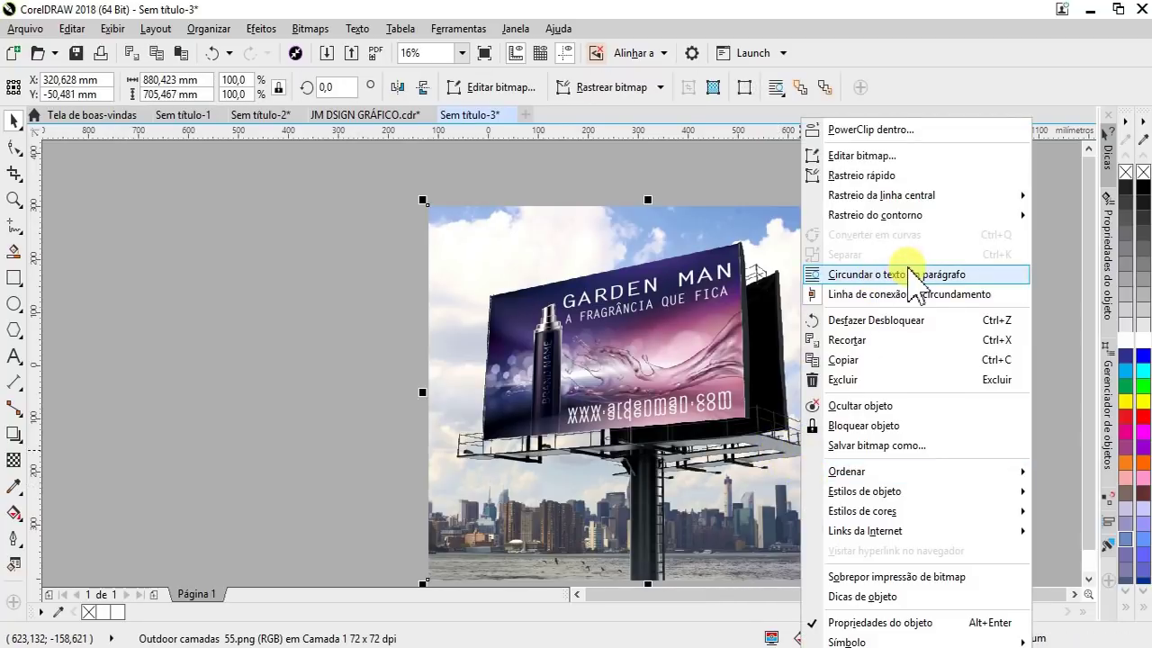
click(746, 162)
drag(809, 304, 980, 333)
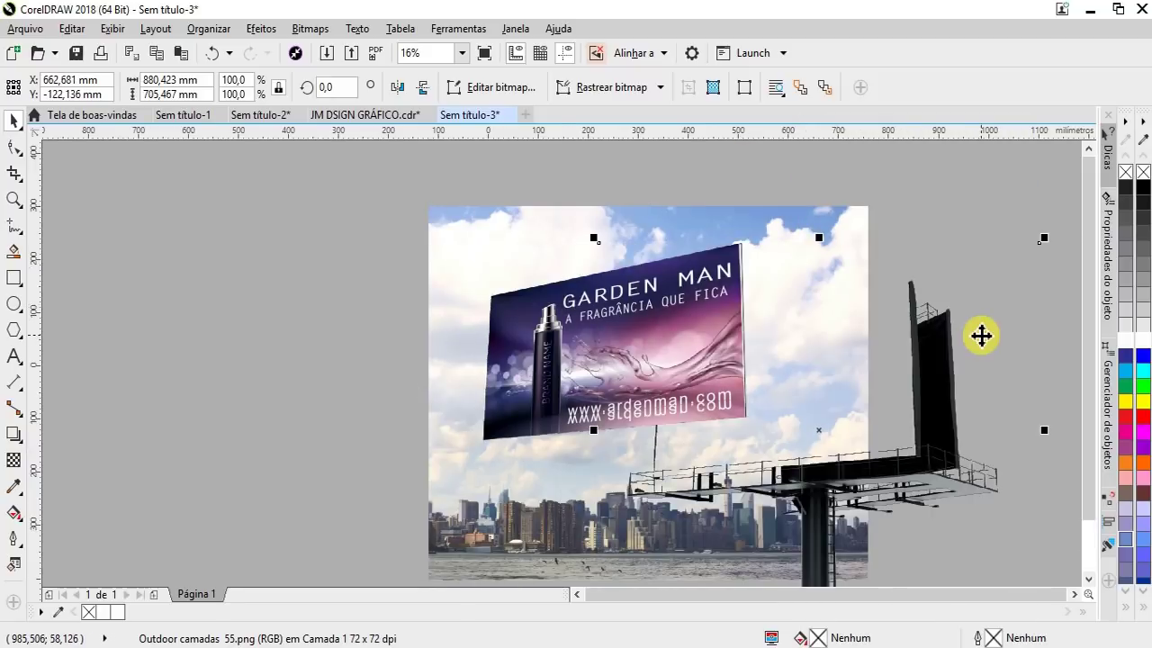
mouse_move(918, 385)
mouse_down()
mouse_move(1002, 337)
mouse_move(938, 360)
mouse_up()
click(974, 347)
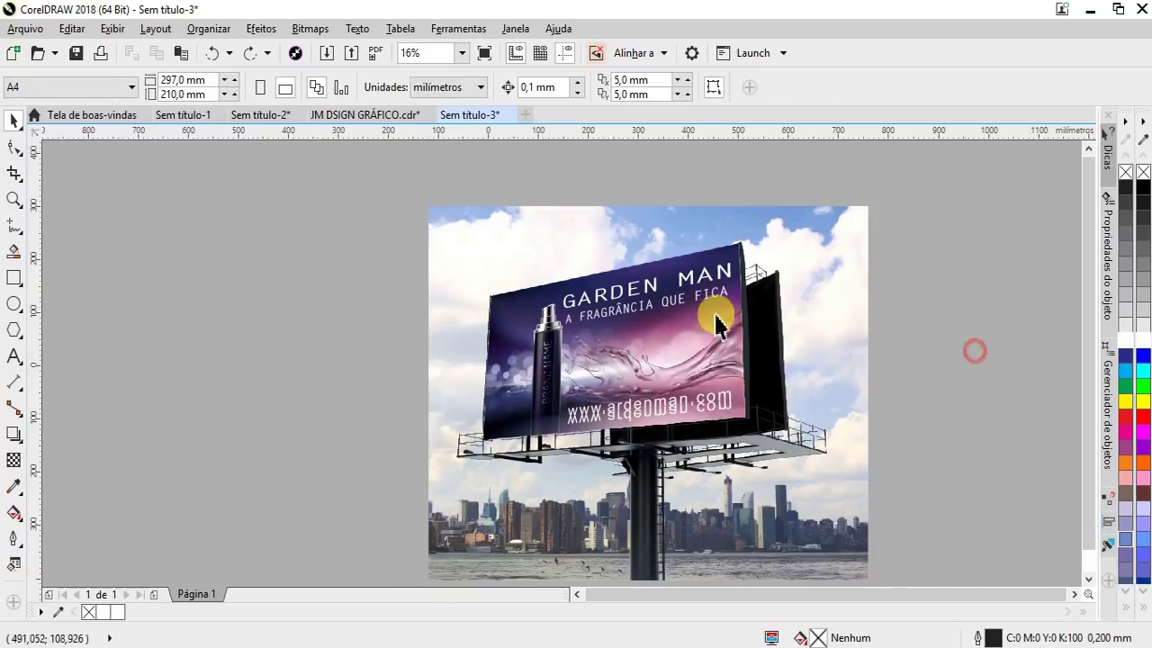
scroll(707, 345, up, 2)
click(707, 340)
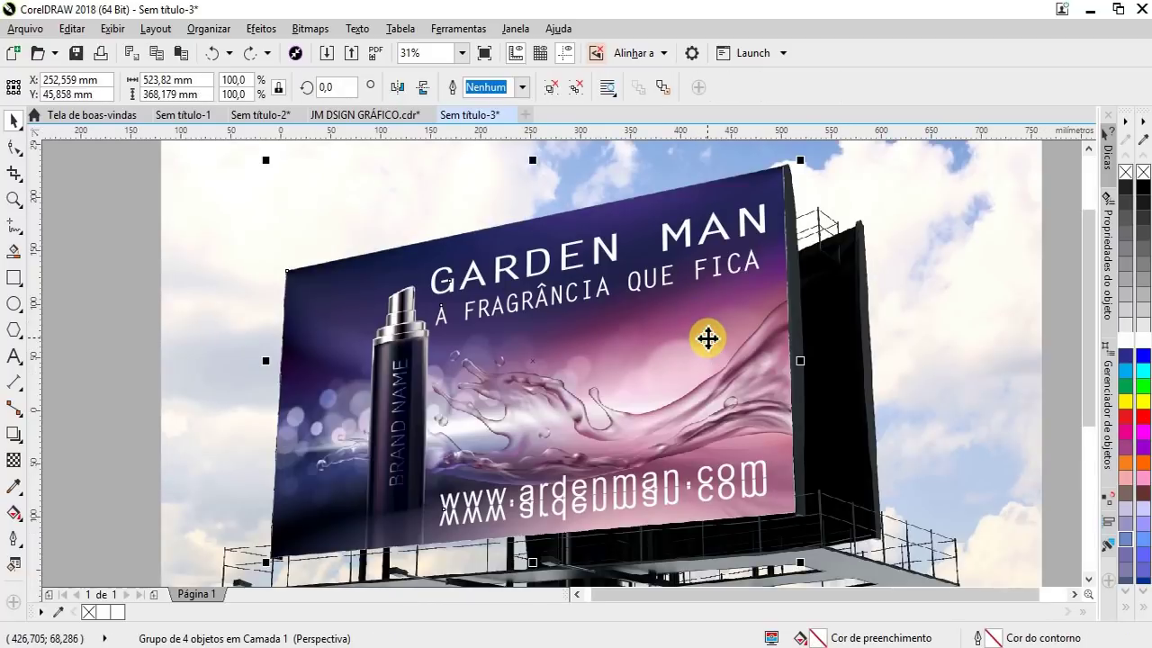
drag(539, 392, 387, 349)
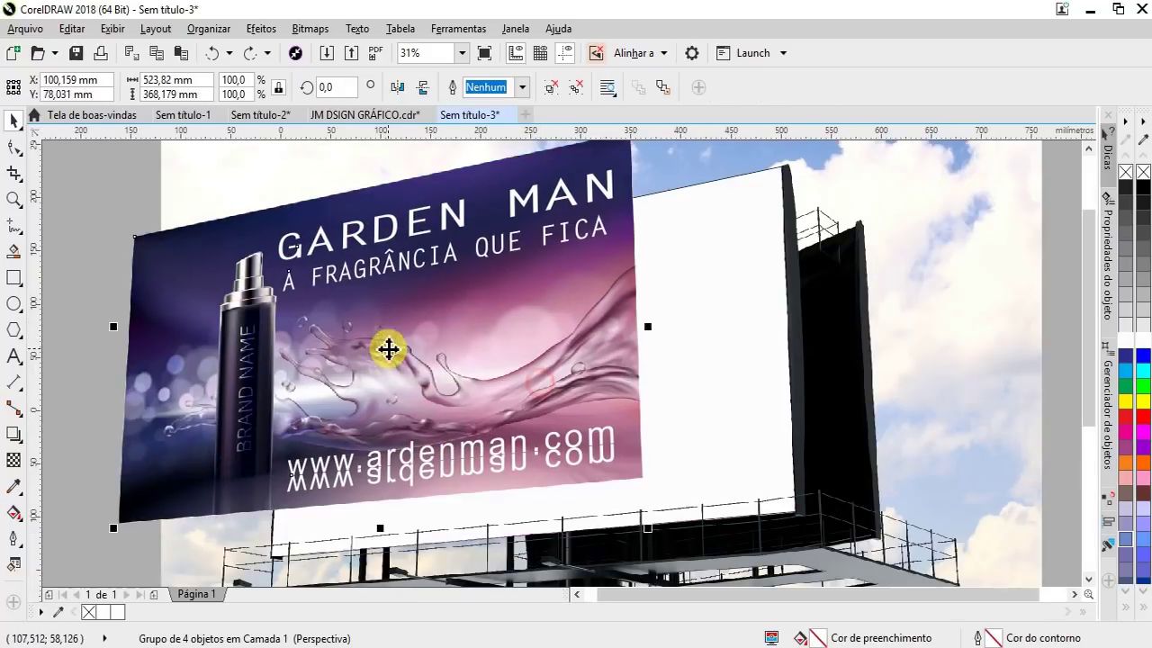
key(ctrl+z)
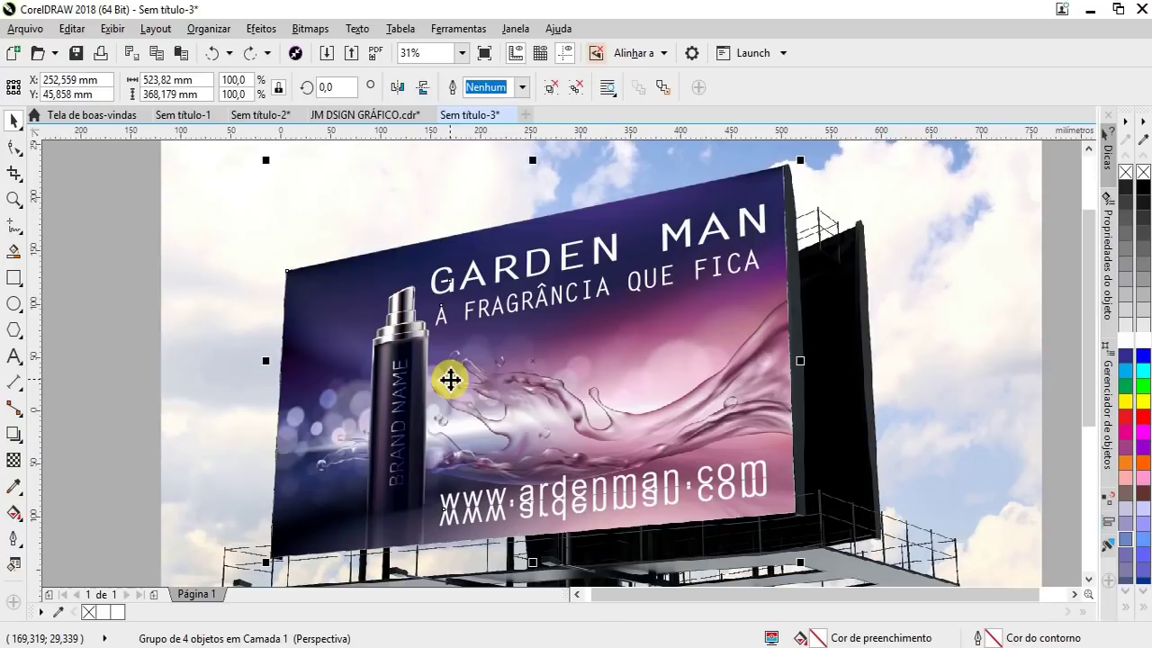
click(450, 380)
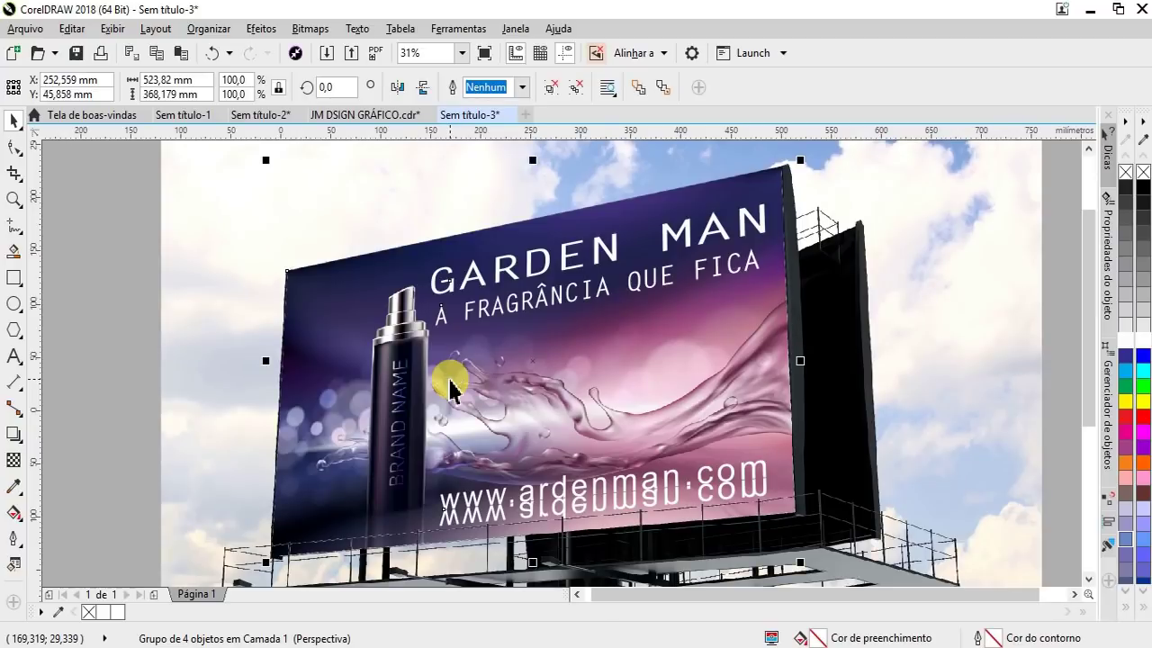
scroll(763, 529, up, 2)
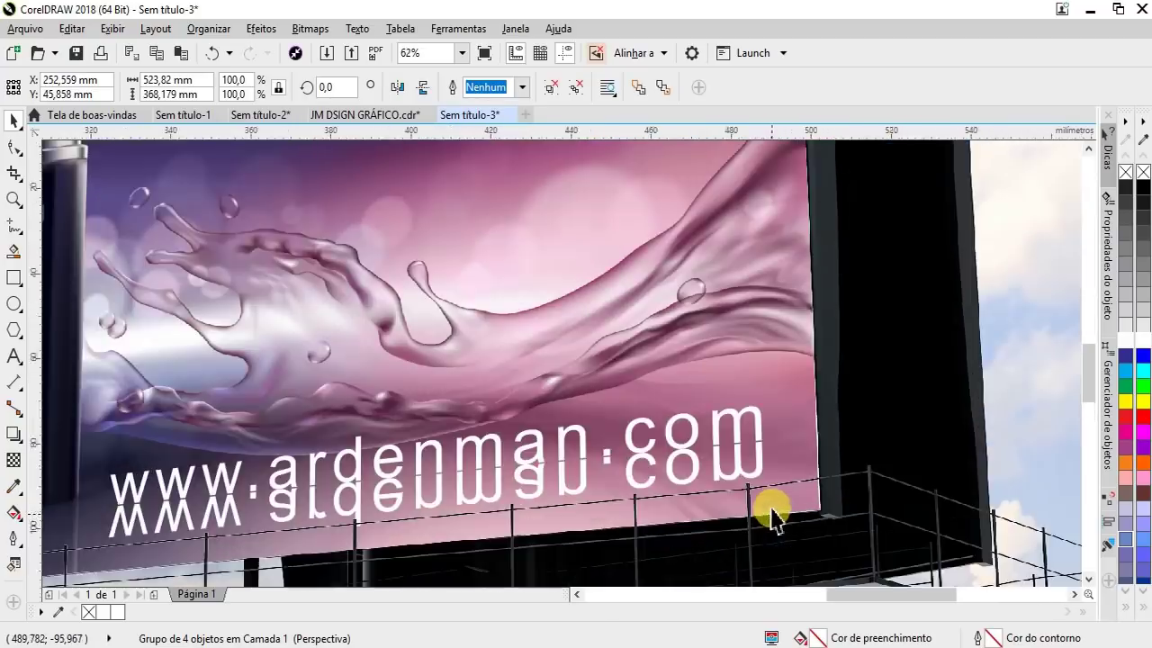
scroll(771, 513, up, 1)
scroll(728, 442, down, 3)
scroll(725, 444, down, 1)
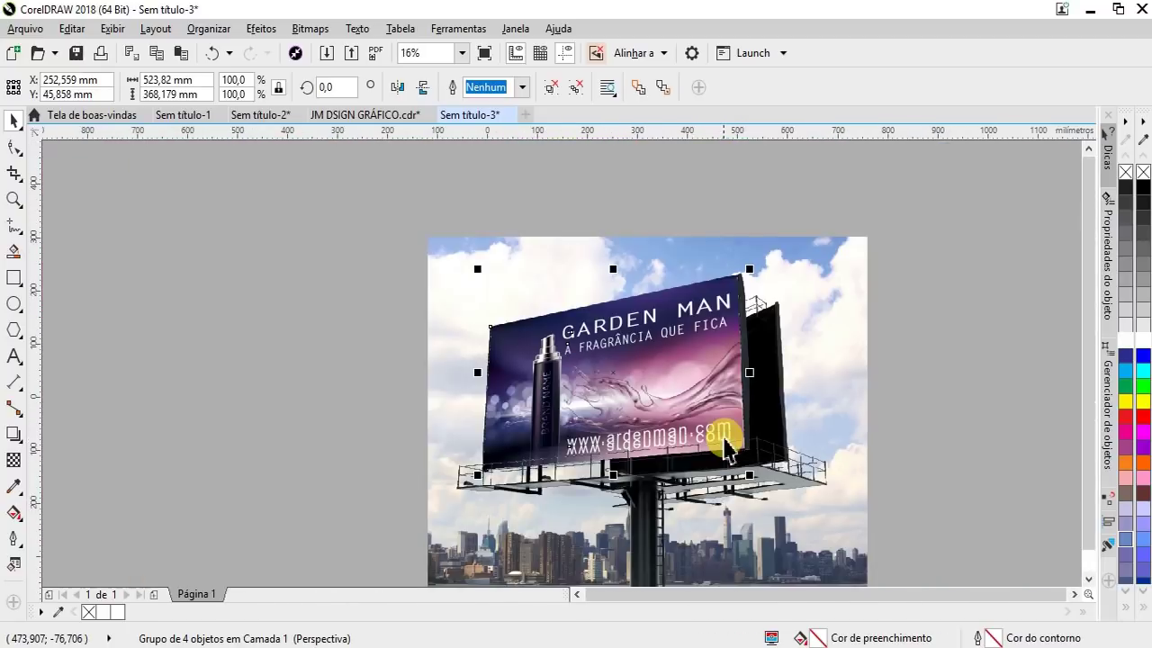
scroll(708, 299, up, 1)
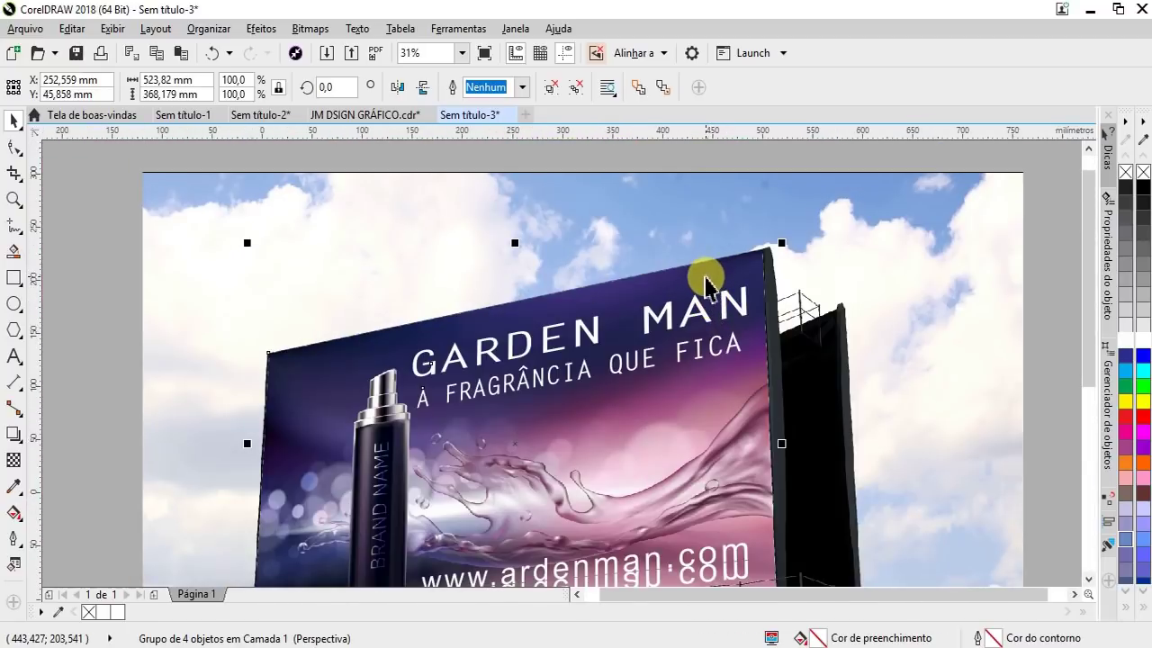
mouse_move(709, 286)
mouse_down()
mouse_move(578, 340)
mouse_move(569, 364)
mouse_up()
scroll(637, 315, down, 2)
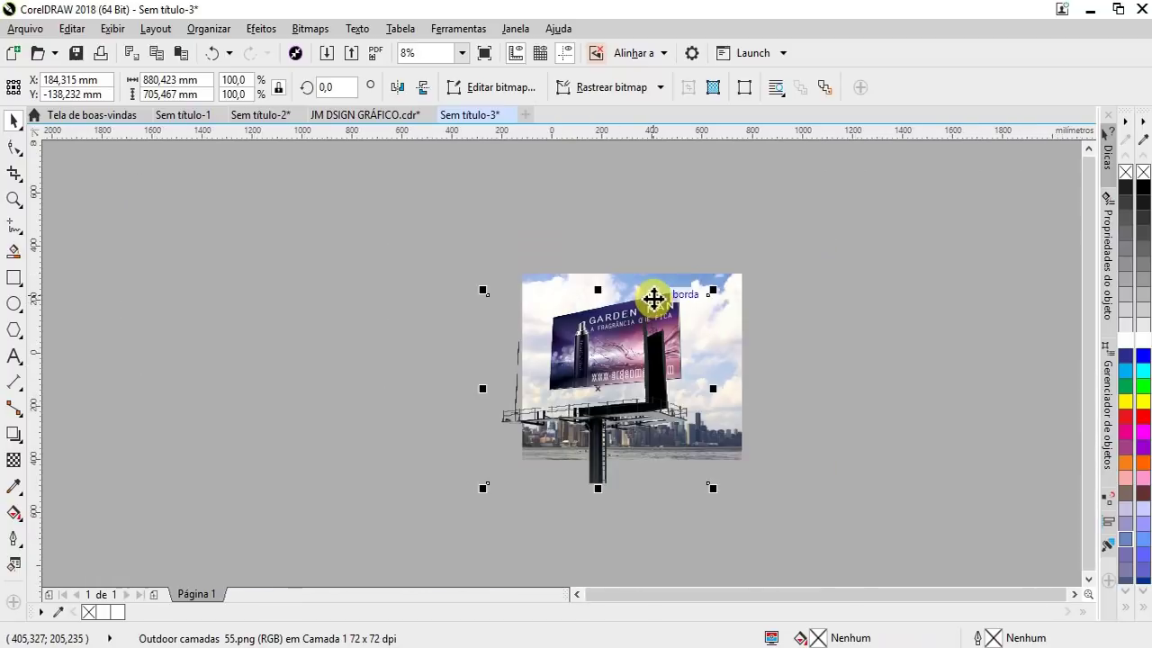
scroll(634, 315, up, 1)
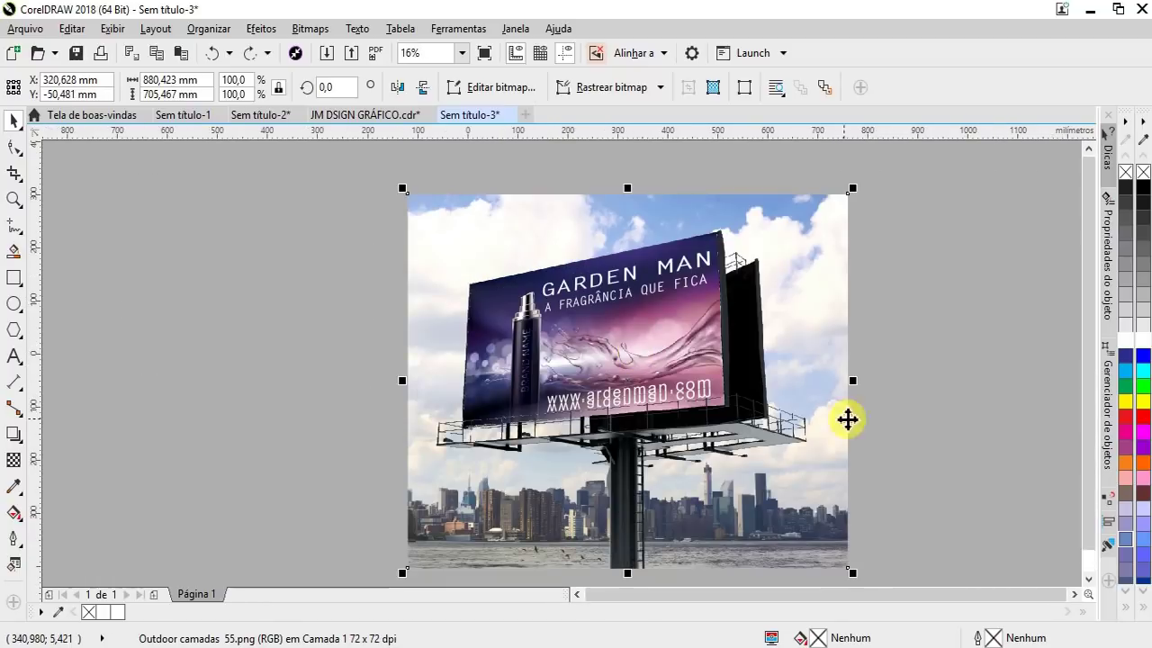
click(869, 418)
scroll(471, 311, up, 1)
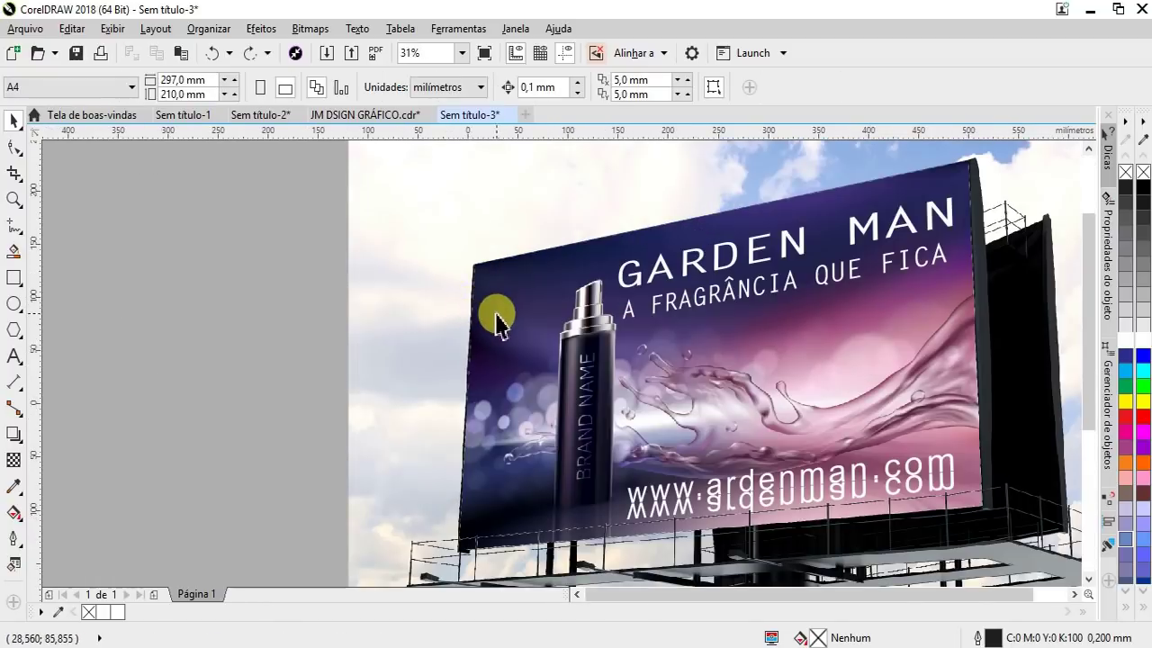
scroll(491, 312, up, 1)
scroll(481, 309, up, 1)
scroll(480, 308, down, 2)
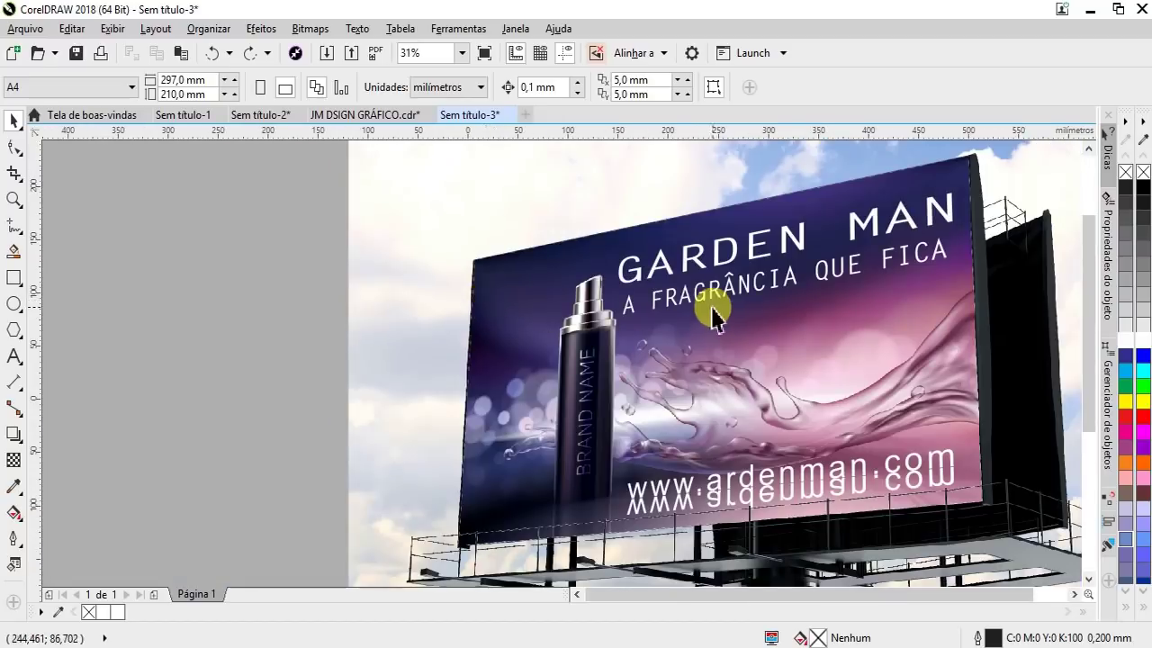
scroll(621, 301, down, 1)
scroll(602, 318, down, 1)
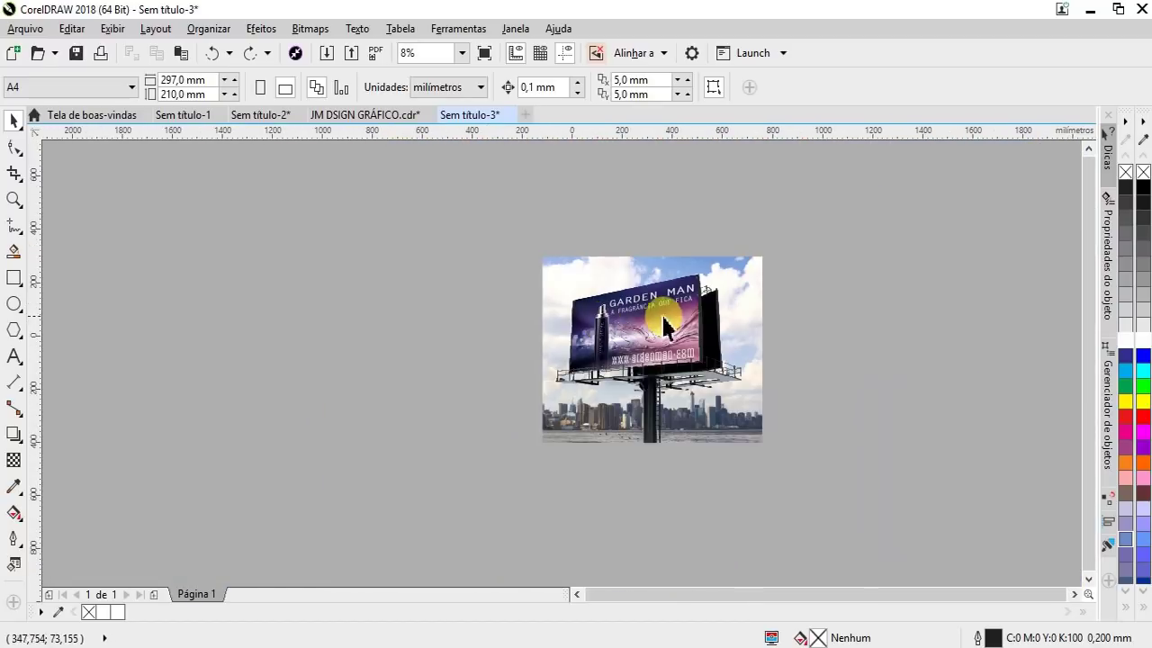
scroll(667, 325, up, 1)
scroll(585, 376, up, 1)
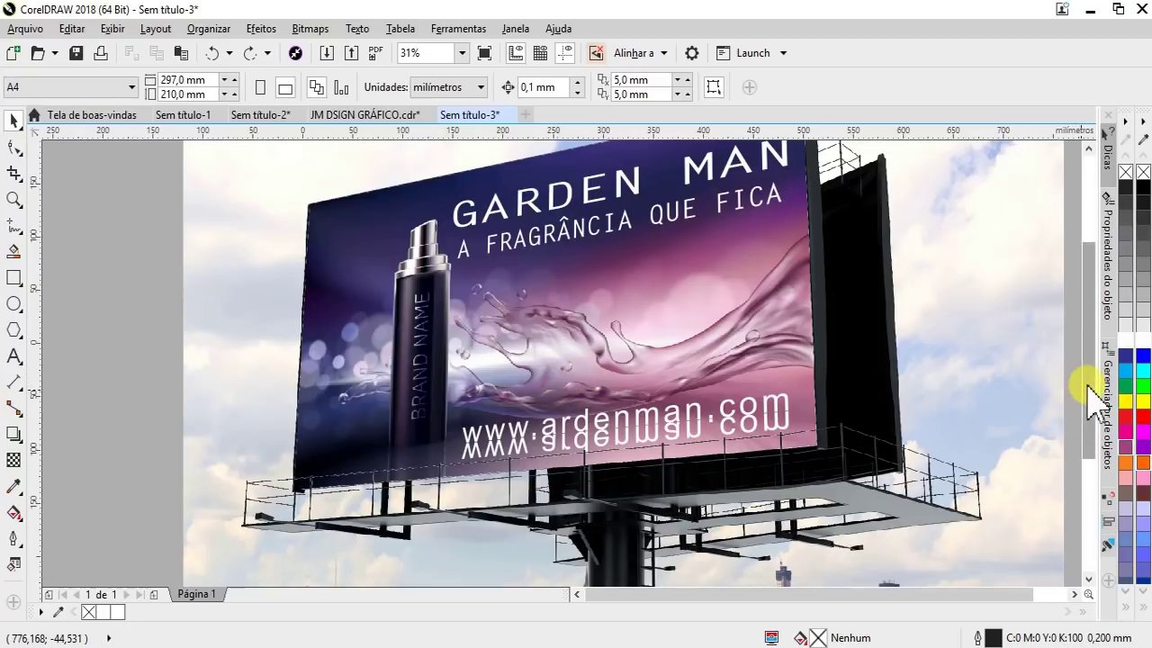
drag(1091, 399, 1092, 373)
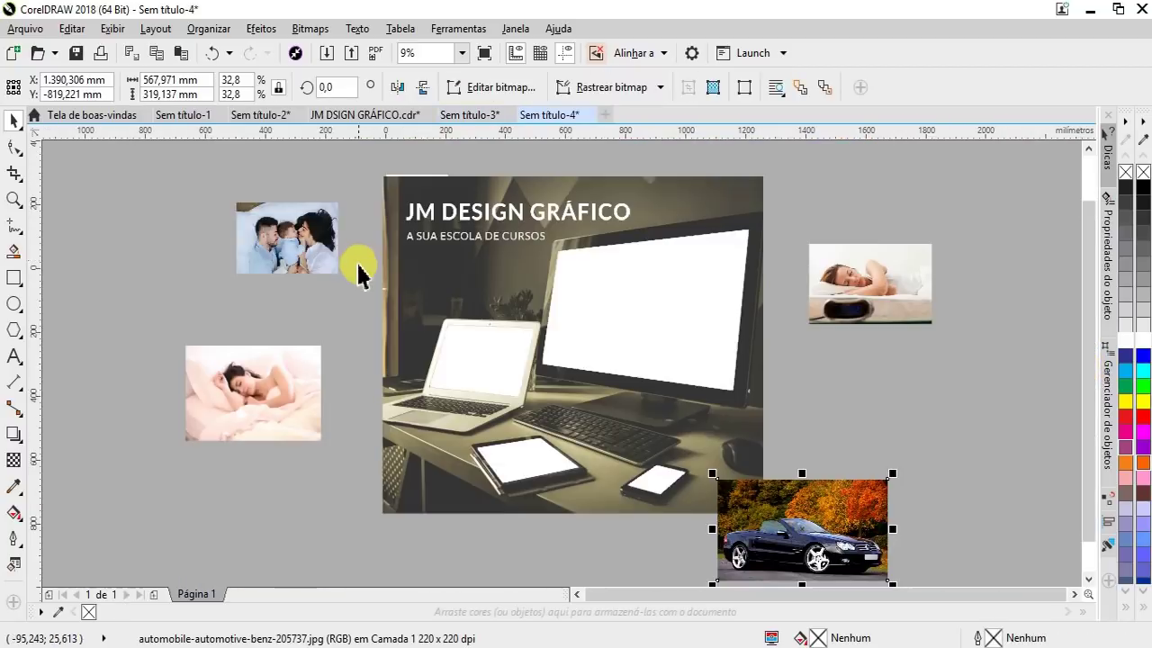
Move the car photo clear of the desk mockup and ungroup all mockup parts.
drag(821, 516, 912, 477)
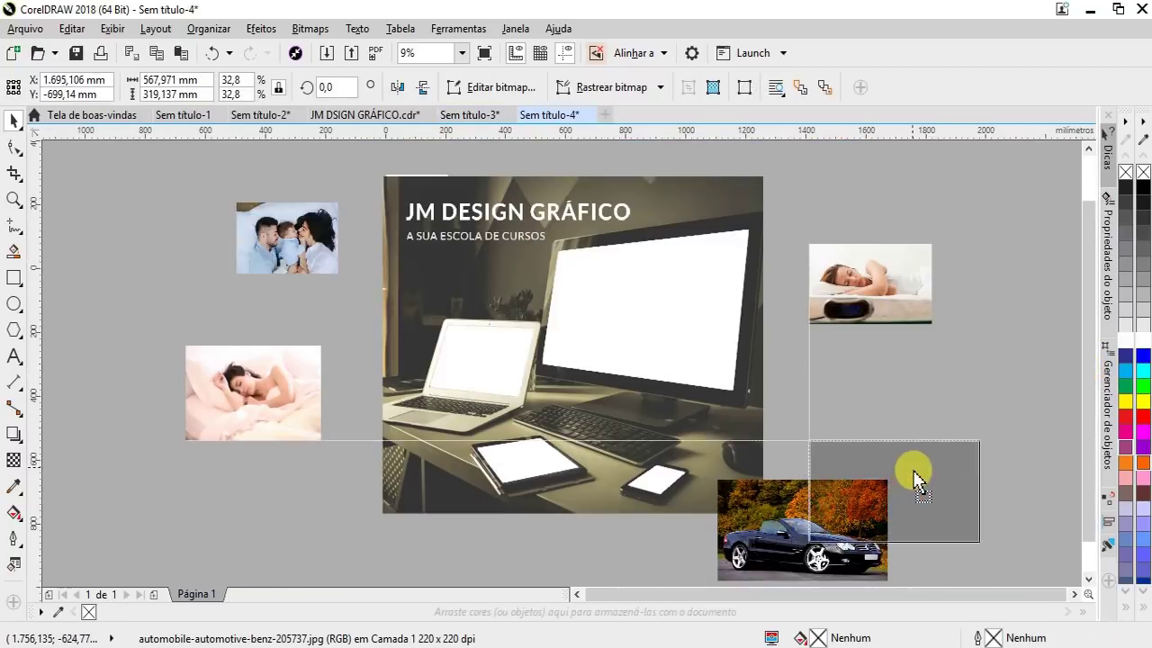
drag(681, 317, 589, 343)
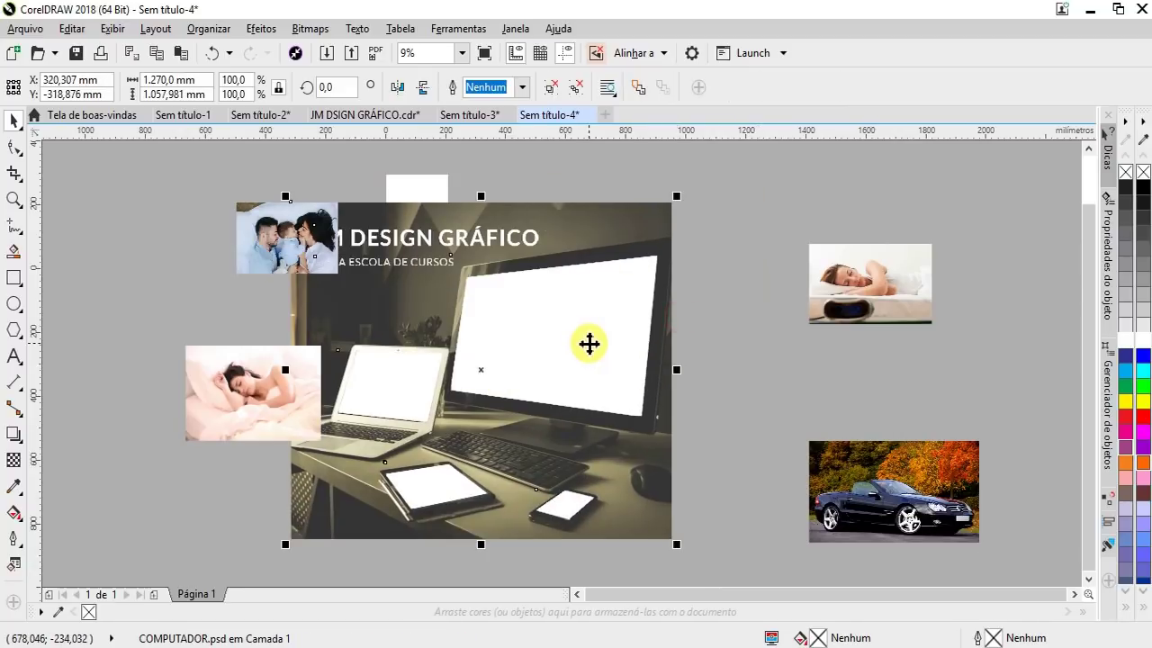
key(ctrl+z)
right_click(594, 329)
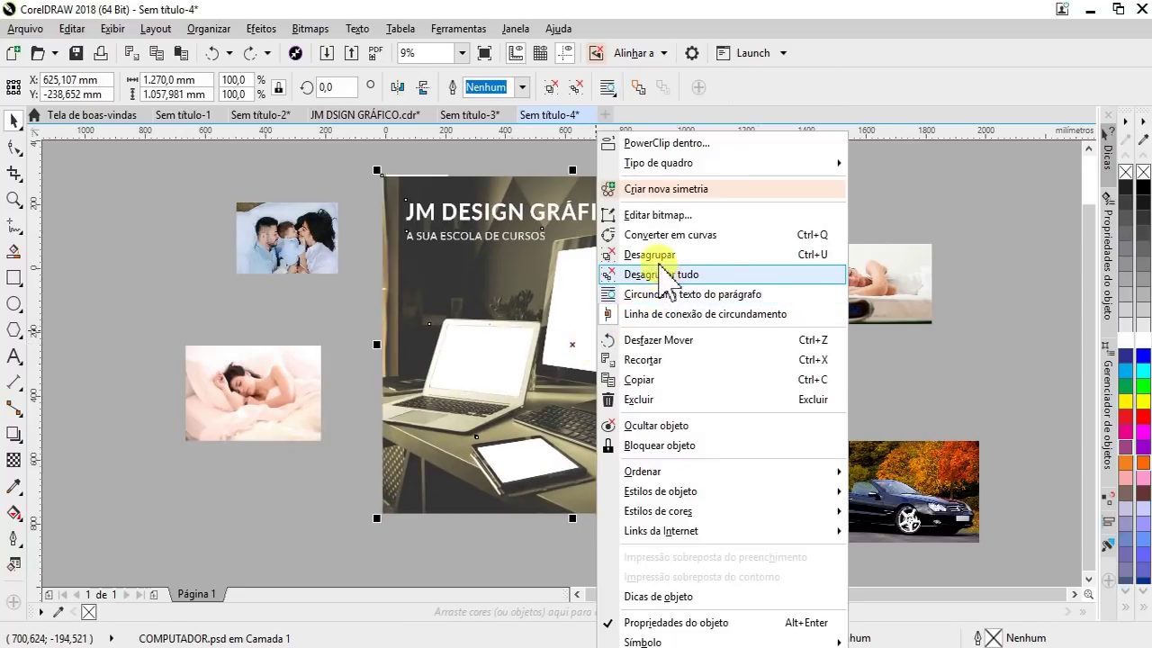
click(661, 275)
click(822, 226)
Restore the monitor's accidentally moved white screen and inspect the separate mockup pieces.
click(582, 284)
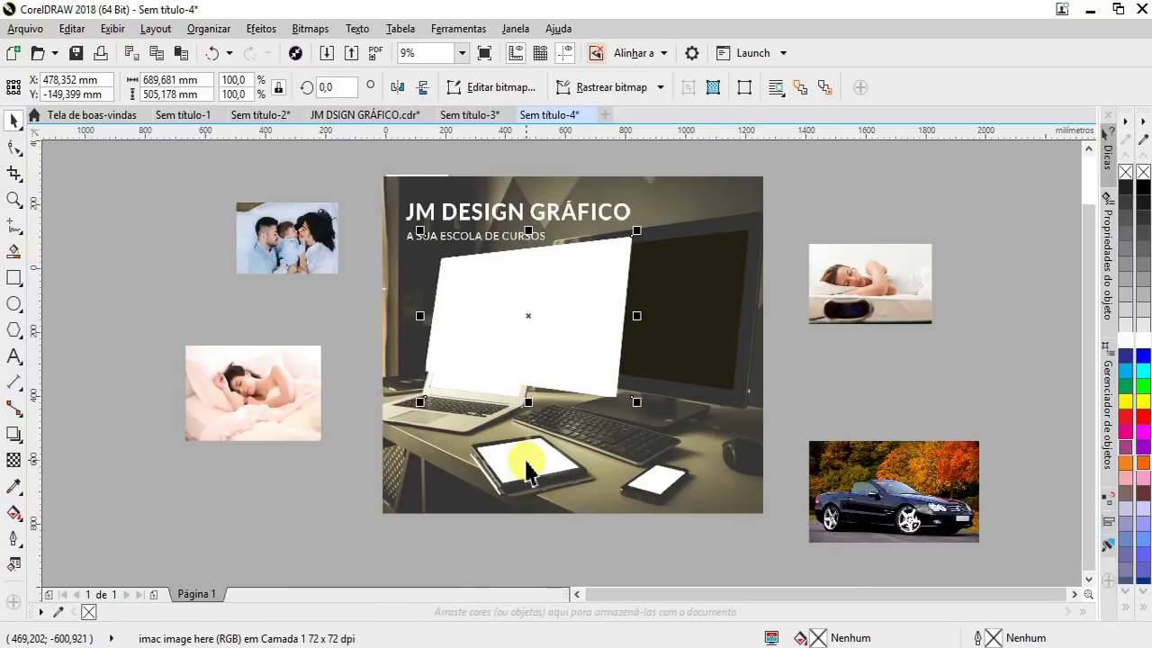
key(ctrl+z)
click(838, 189)
click(705, 298)
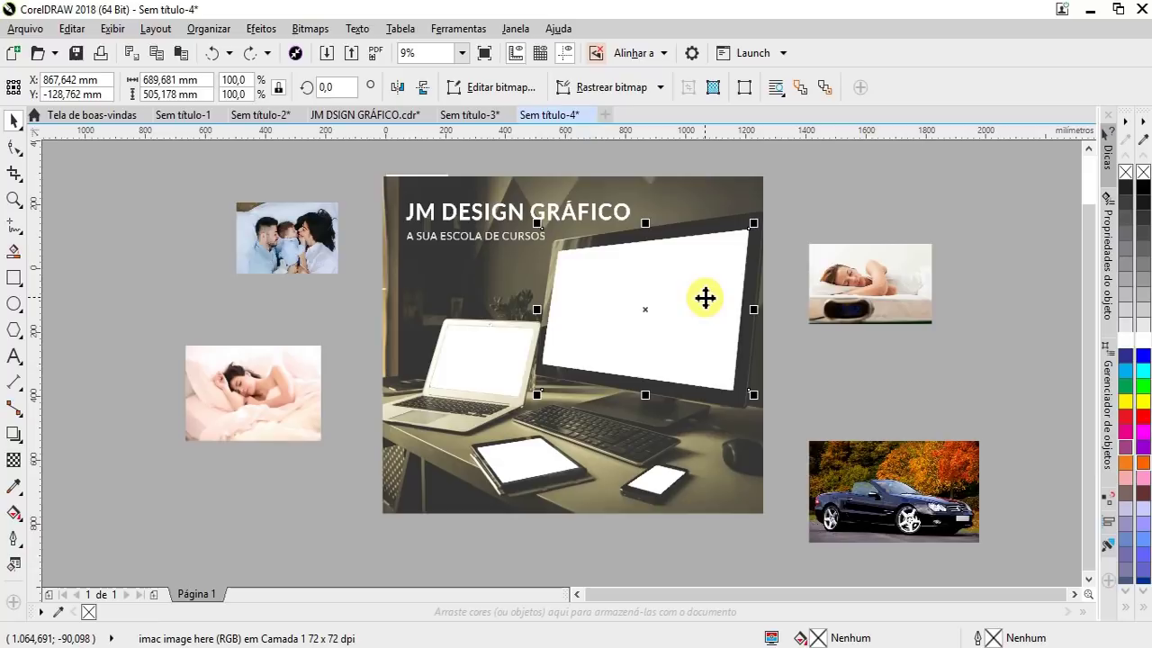
click(704, 297)
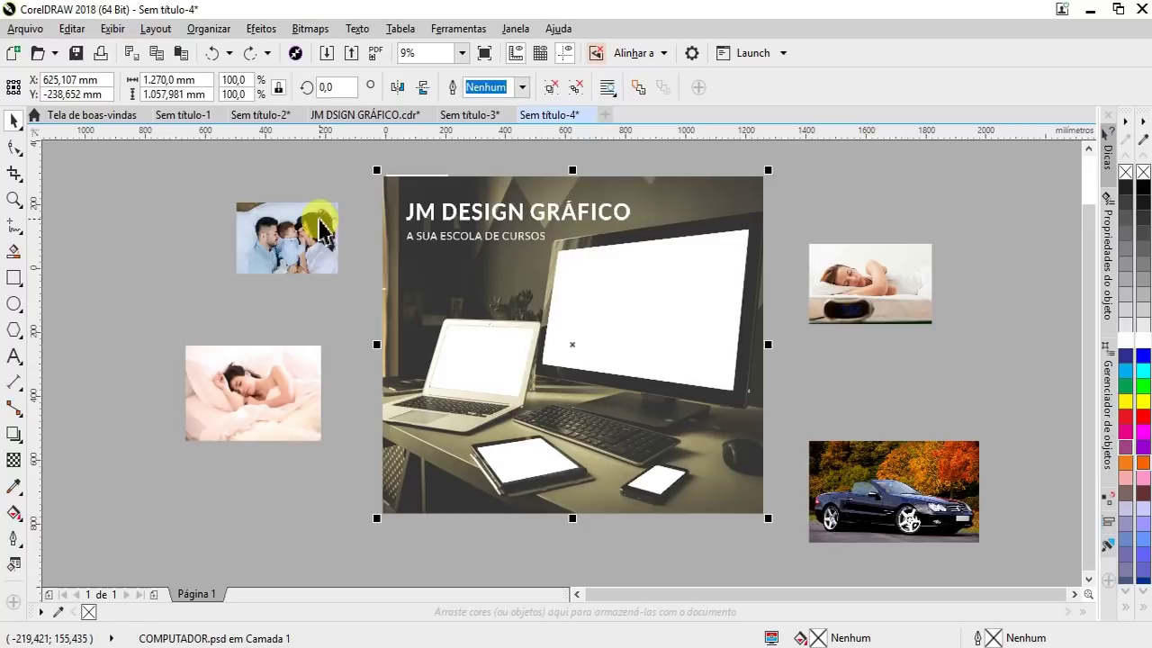
click(318, 232)
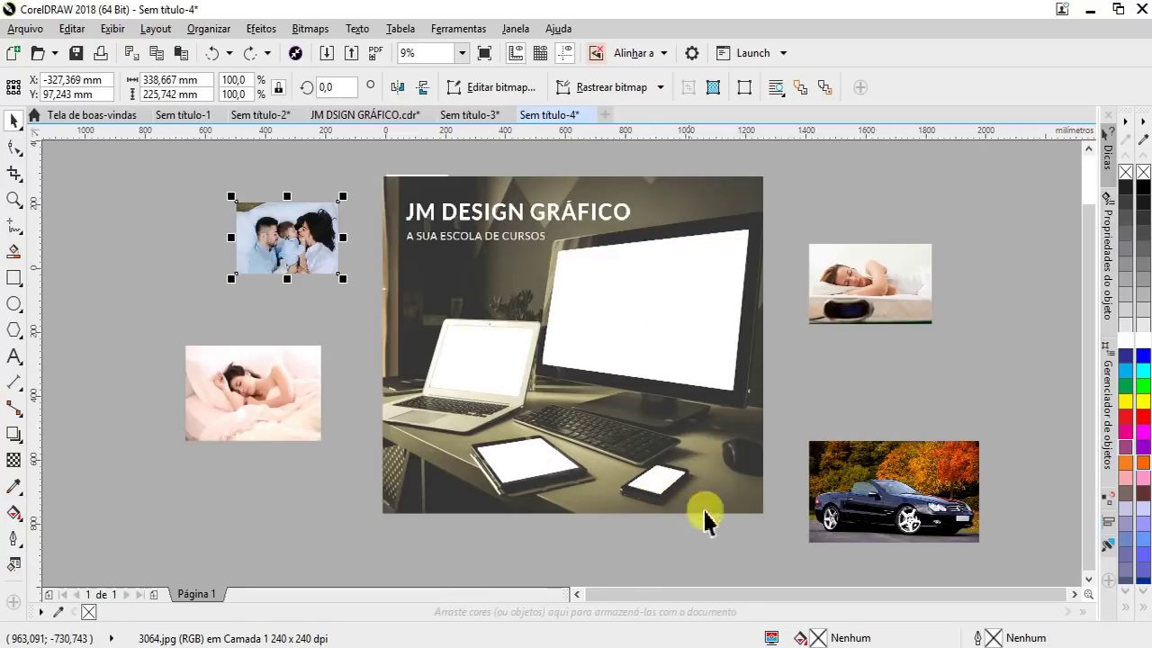
Move the car photo onto the desk image and shrink it to fit the scene.
click(873, 514)
scroll(680, 531, up, 2)
scroll(663, 489, up, 2)
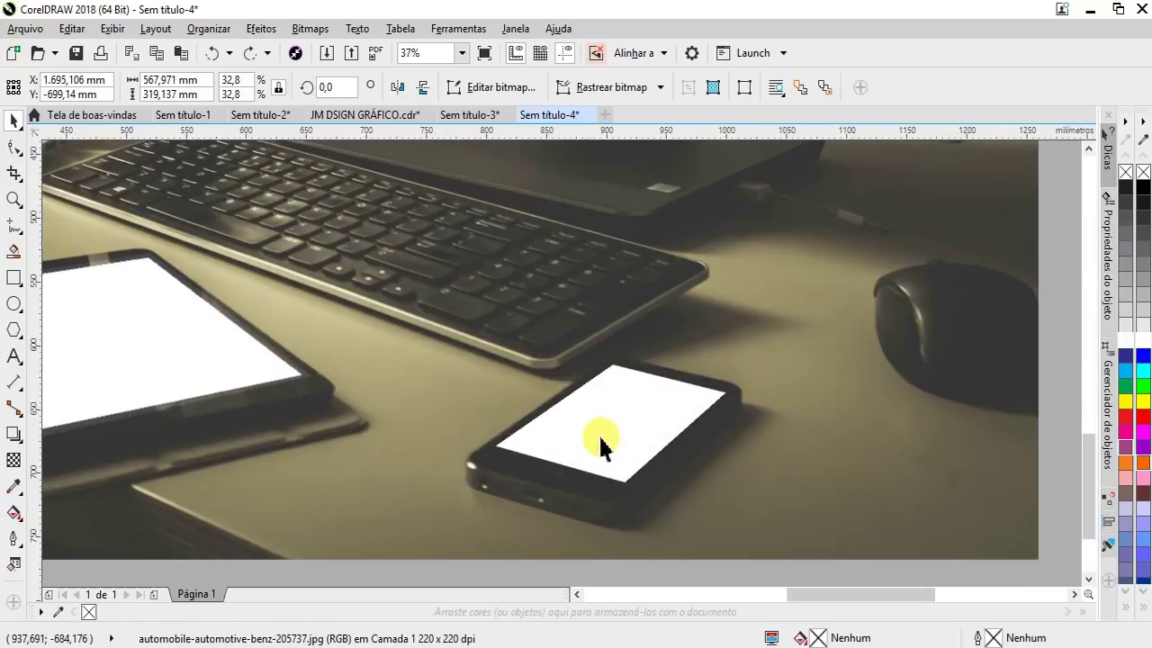
scroll(600, 444, down, 2)
drag(999, 482, 689, 448)
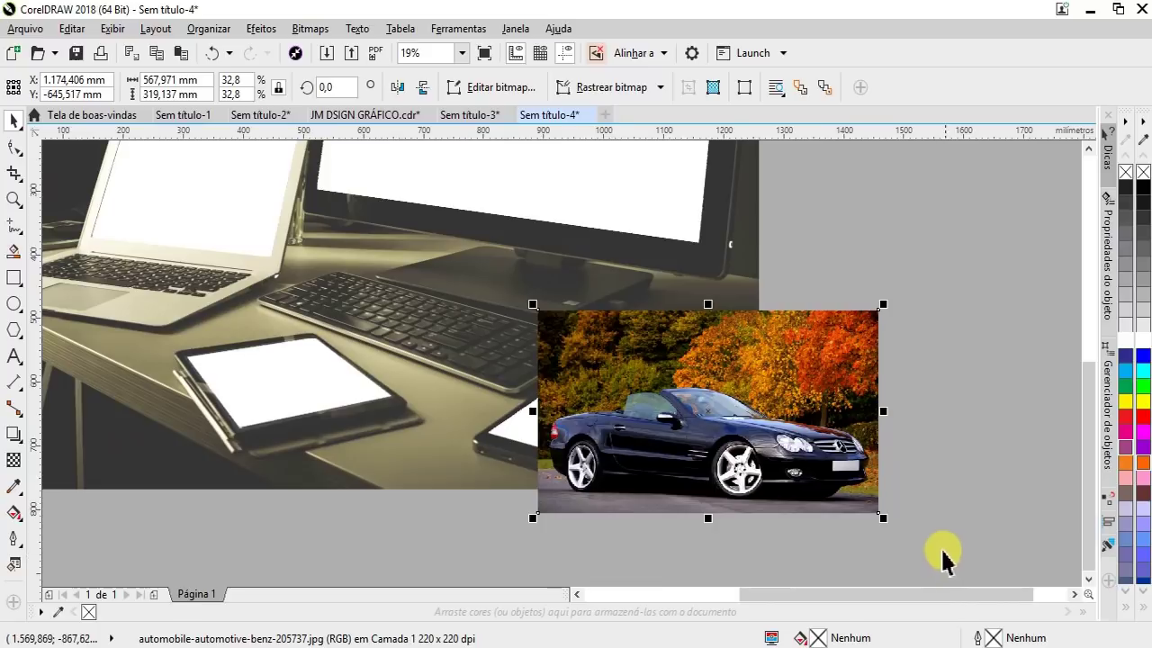
mouse_move(880, 518)
mouse_down()
mouse_move(802, 481)
mouse_move(781, 455)
mouse_up()
Scale the car photo down to about 14% and position it over the phone.
scroll(689, 405, up, 2)
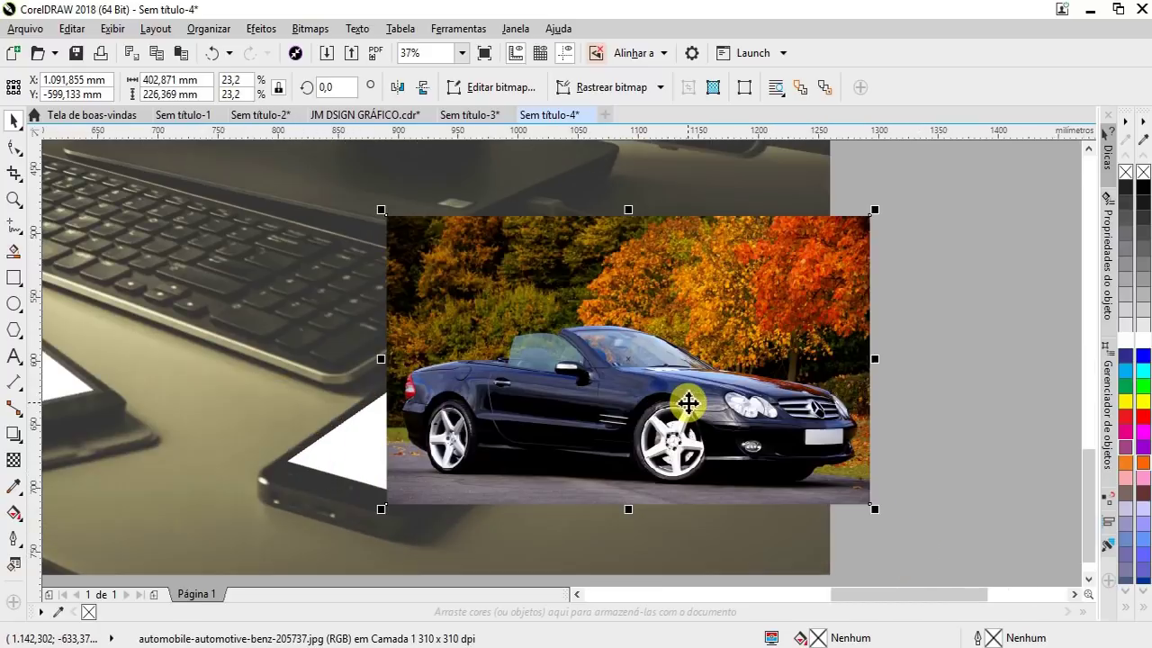
drag(874, 508, 818, 475)
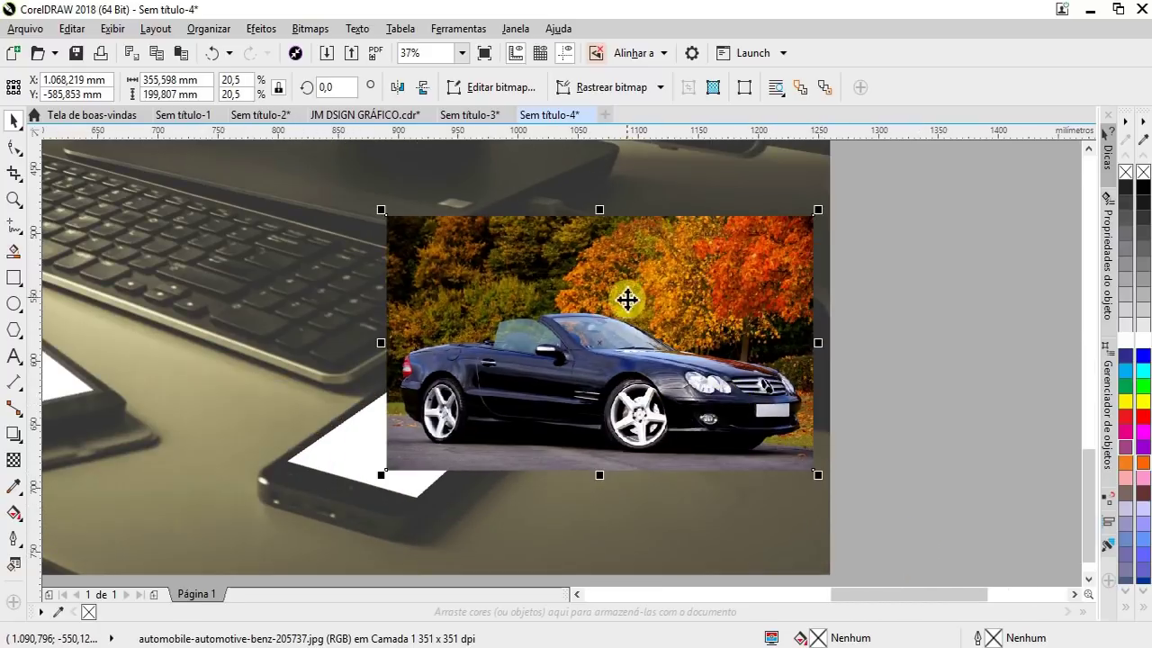
drag(771, 400, 726, 501)
drag(669, 429, 632, 365)
drag(740, 513, 647, 454)
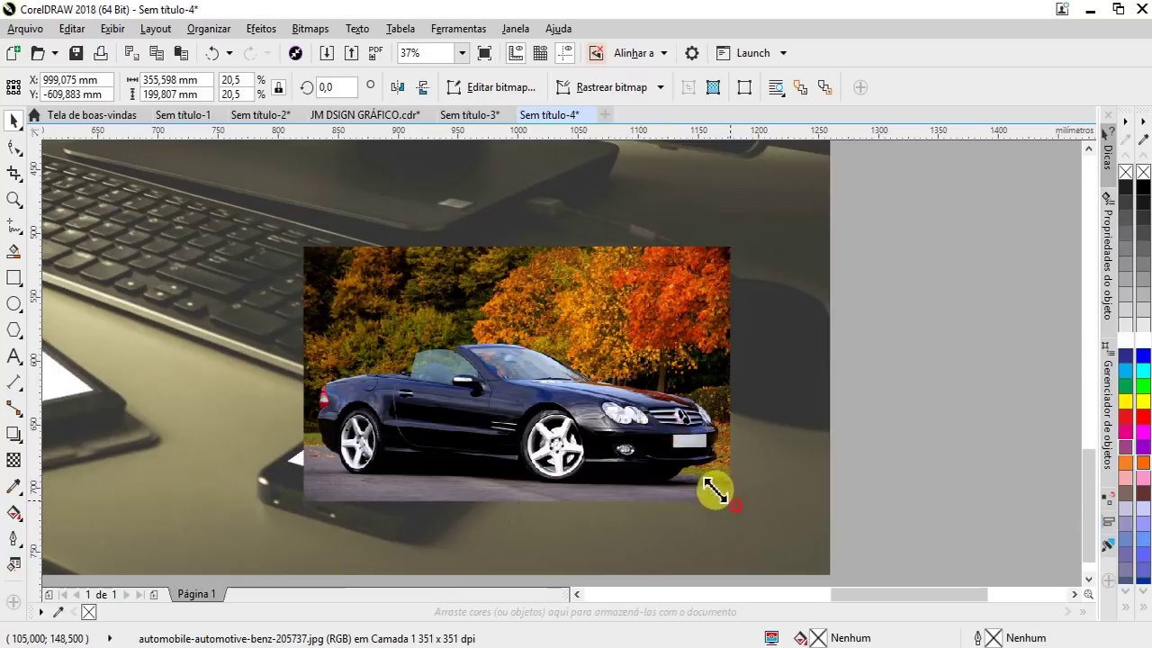
drag(502, 350, 595, 423)
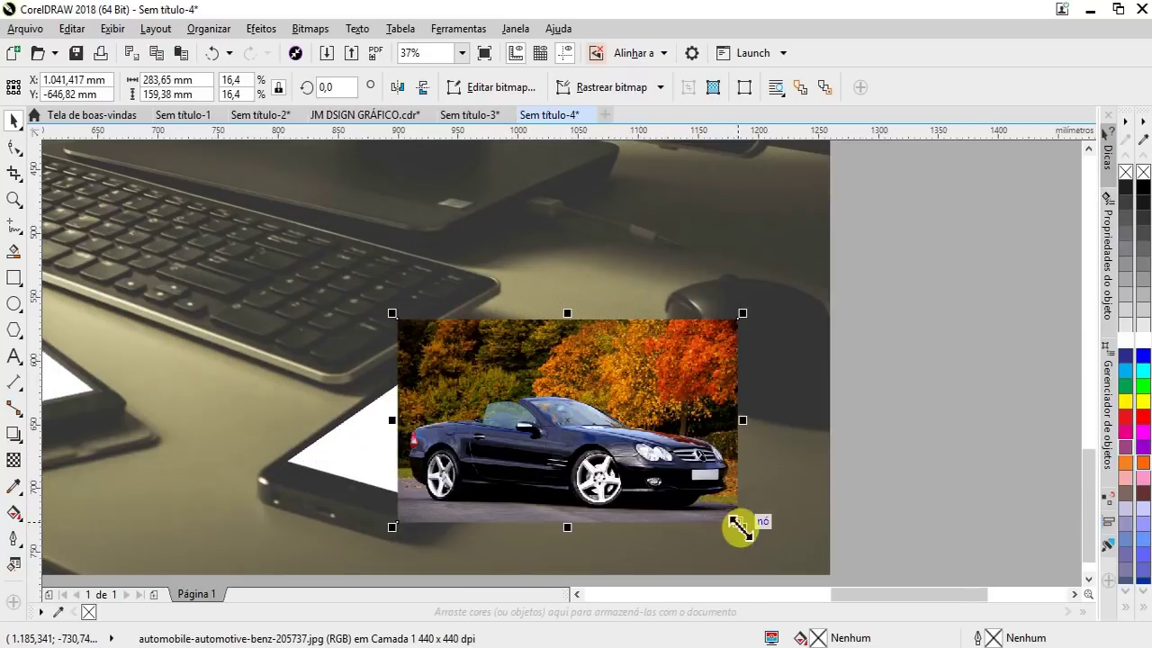
drag(737, 528, 693, 498)
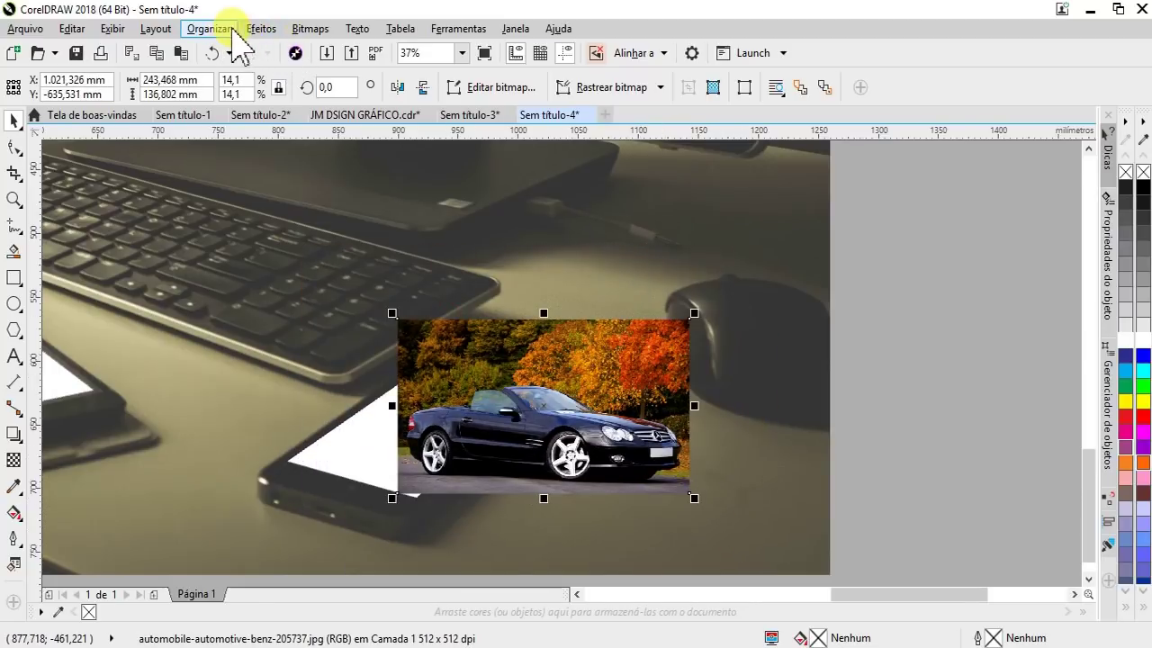
Add perspective to the car photo and pin its lower-left, top-left and top-right corners.
click(257, 29)
mouse_move(306, 367)
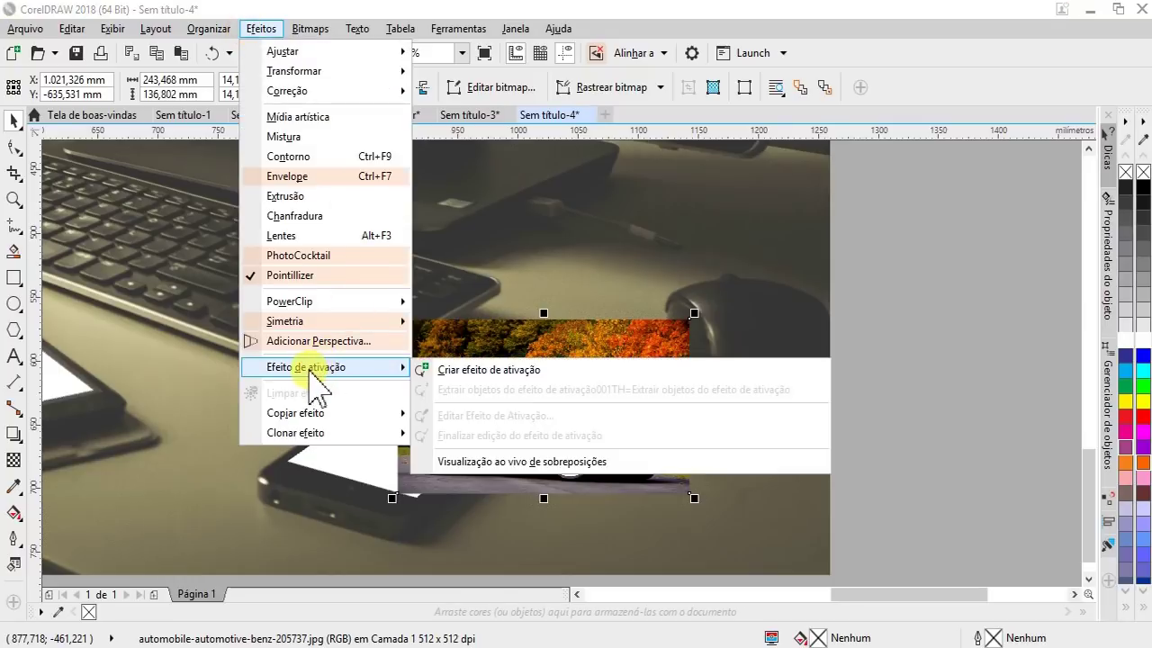
click(306, 342)
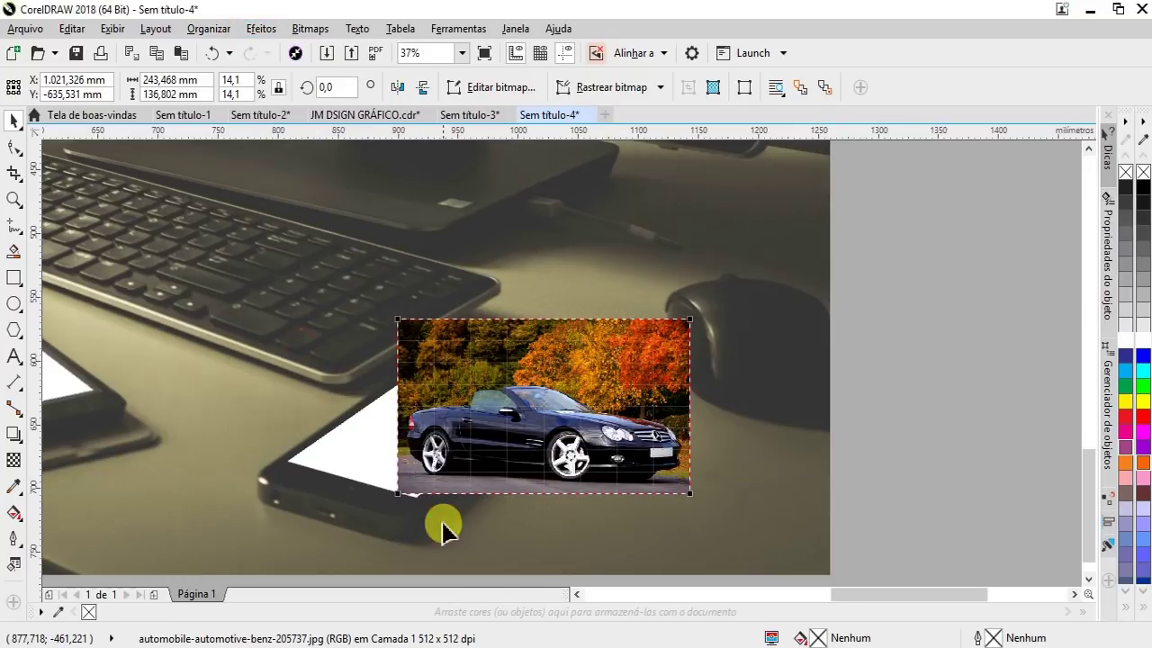
scroll(396, 496, up, 2)
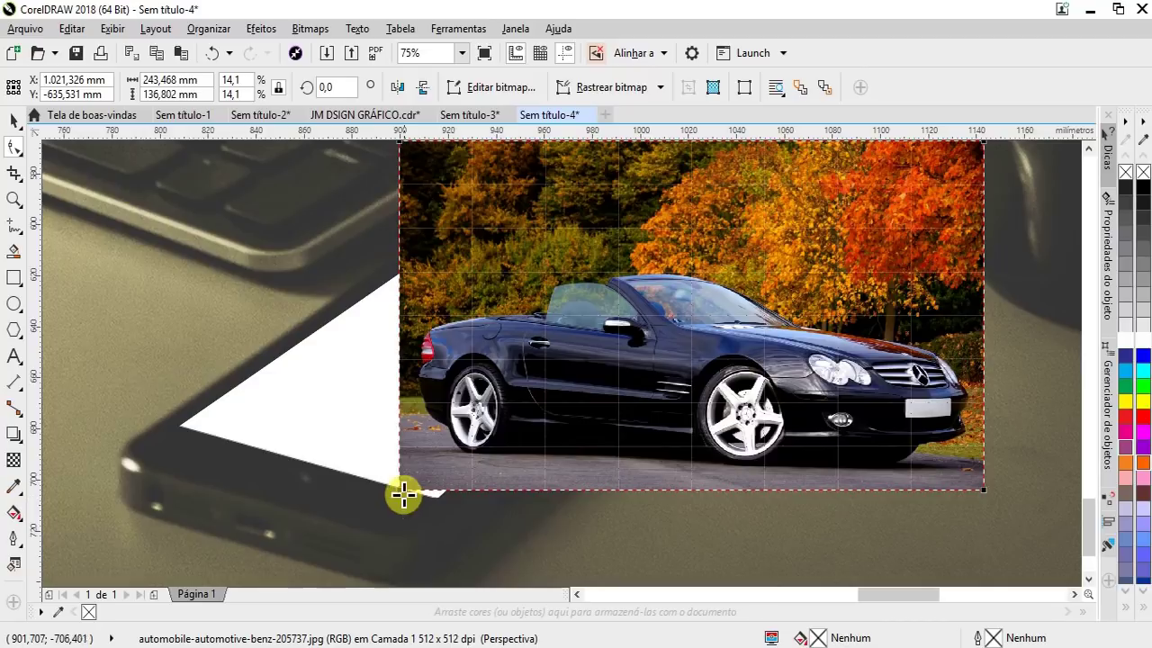
drag(399, 490, 432, 502)
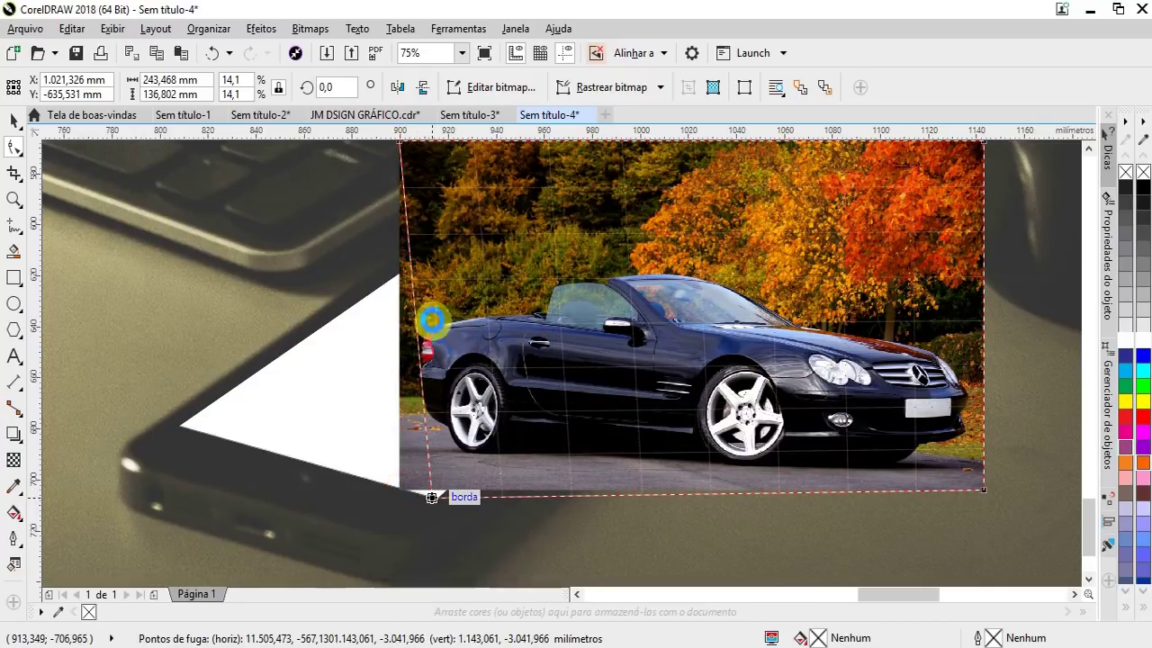
scroll(432, 321, down, 2)
mouse_move(414, 232)
mouse_down()
mouse_move(324, 376)
mouse_move(306, 371)
mouse_up()
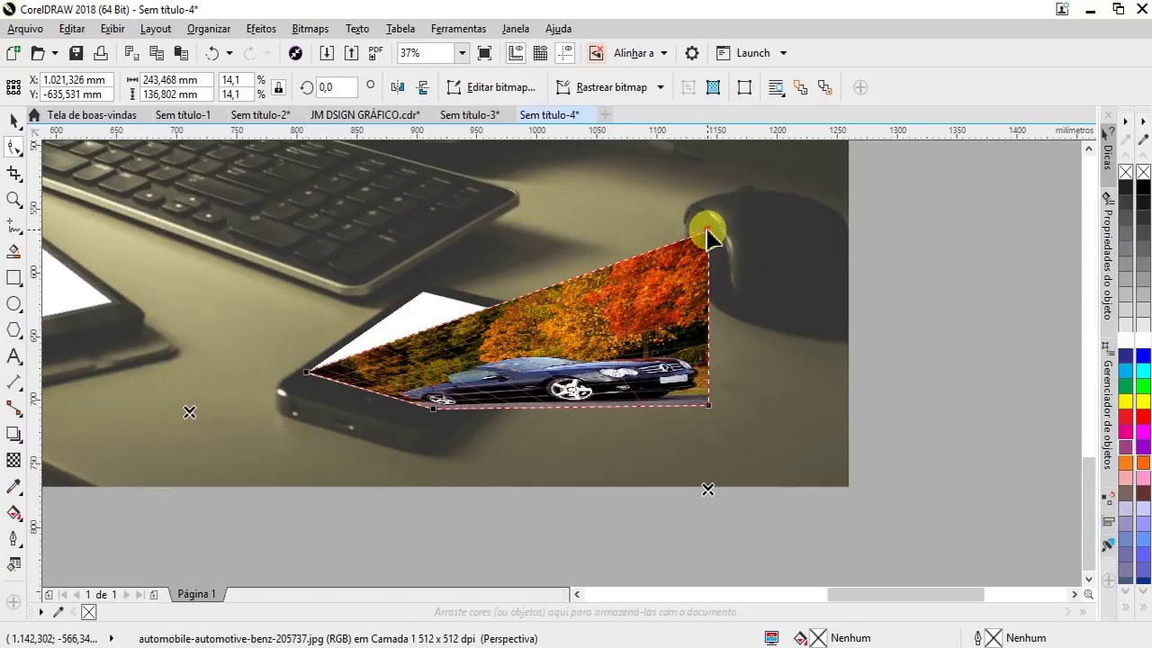
drag(706, 235, 416, 290)
Pull the bottom-right corner onto the phone screen and fine-tune the bottom edge.
scroll(478, 303, up, 4)
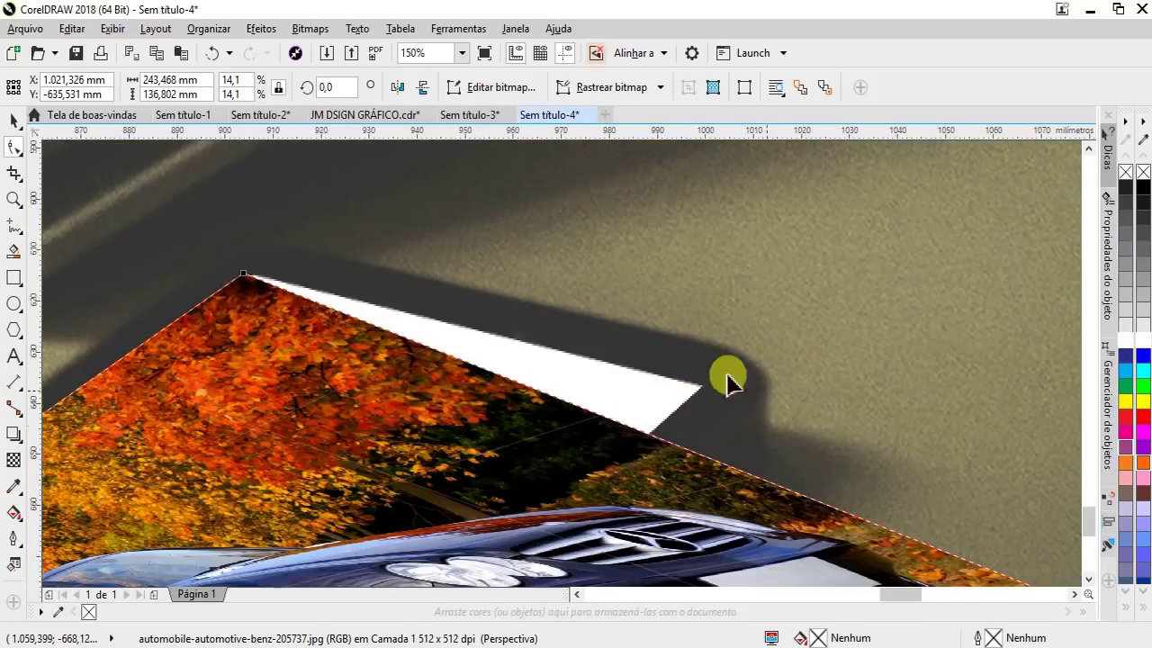
scroll(727, 379, down, 1)
drag(1038, 544, 704, 387)
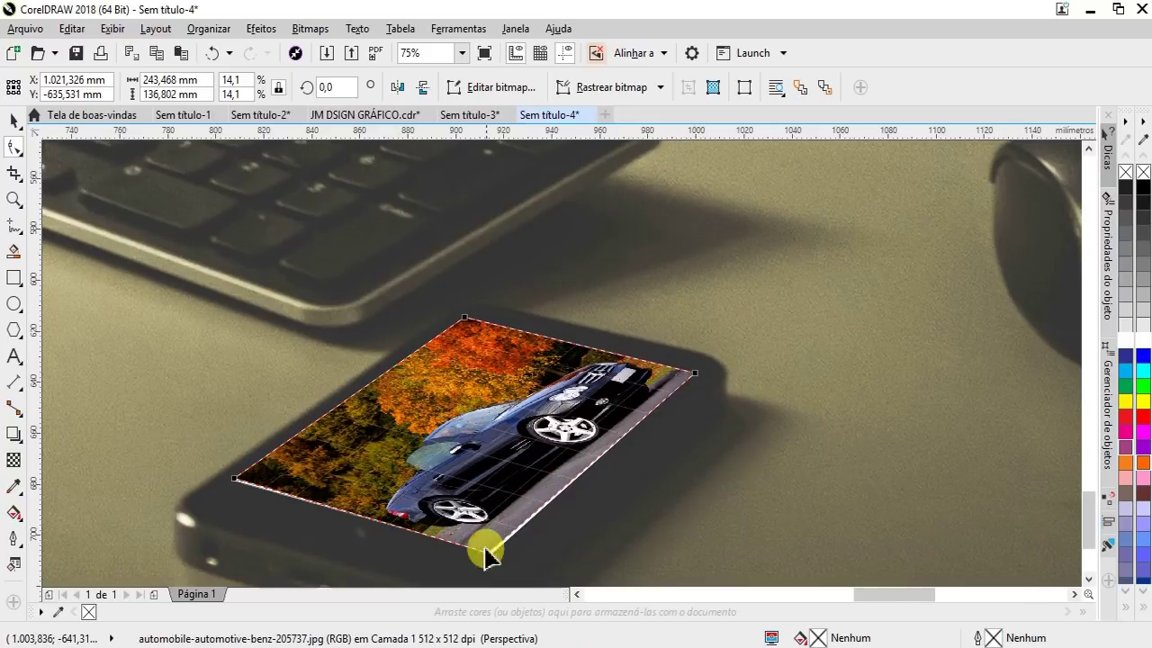
scroll(488, 558, up, 2)
scroll(486, 531, up, 1)
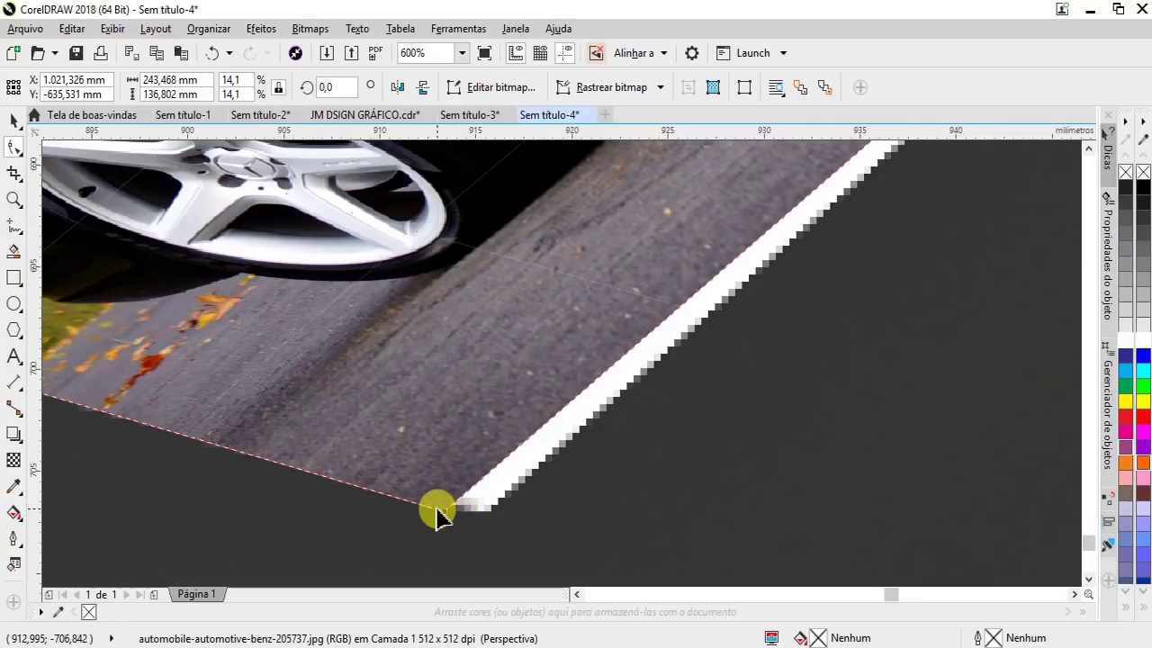
drag(444, 514, 485, 518)
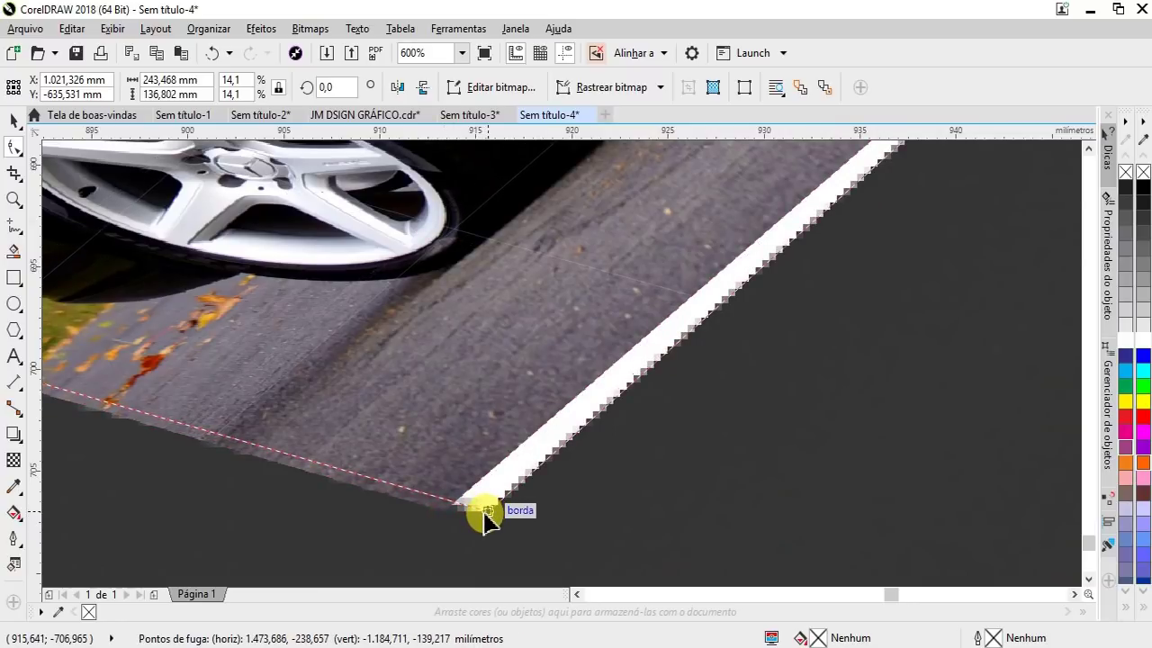
click(484, 511)
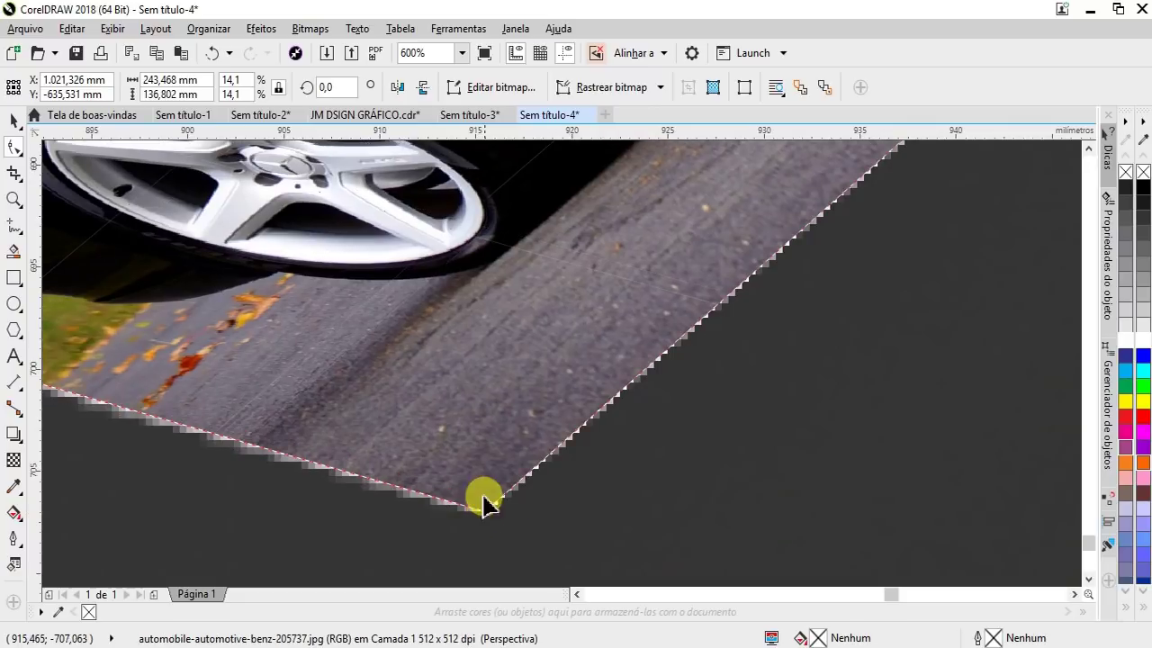
scroll(483, 490, down, 1)
scroll(486, 472, down, 1)
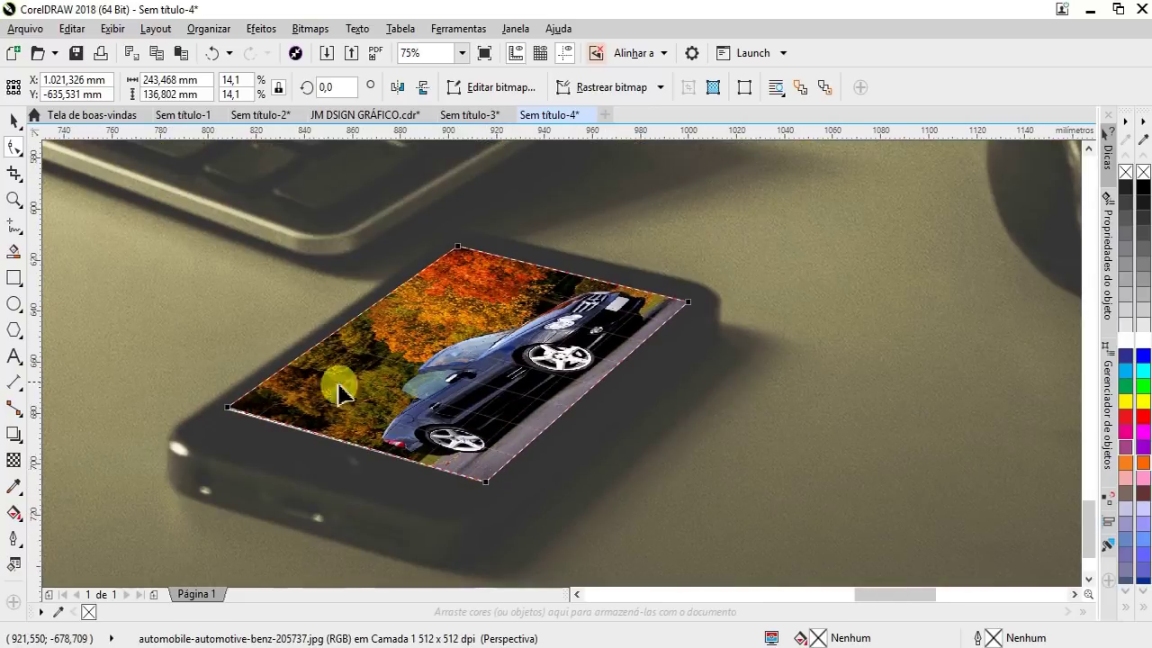
scroll(226, 419, up, 1)
scroll(466, 337, up, 2)
scroll(466, 337, down, 3)
scroll(651, 314, down, 1)
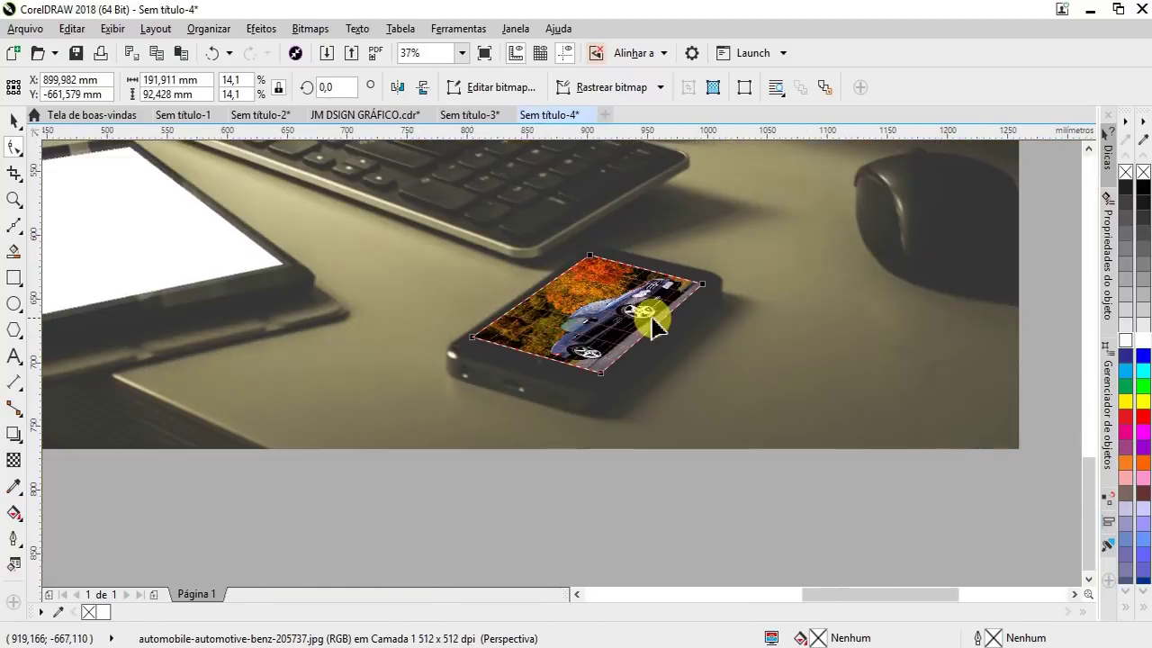
scroll(650, 324, up, 1)
PowerClip the perspective car photo inside the phone's white screen shape and check the result.
click(14, 120)
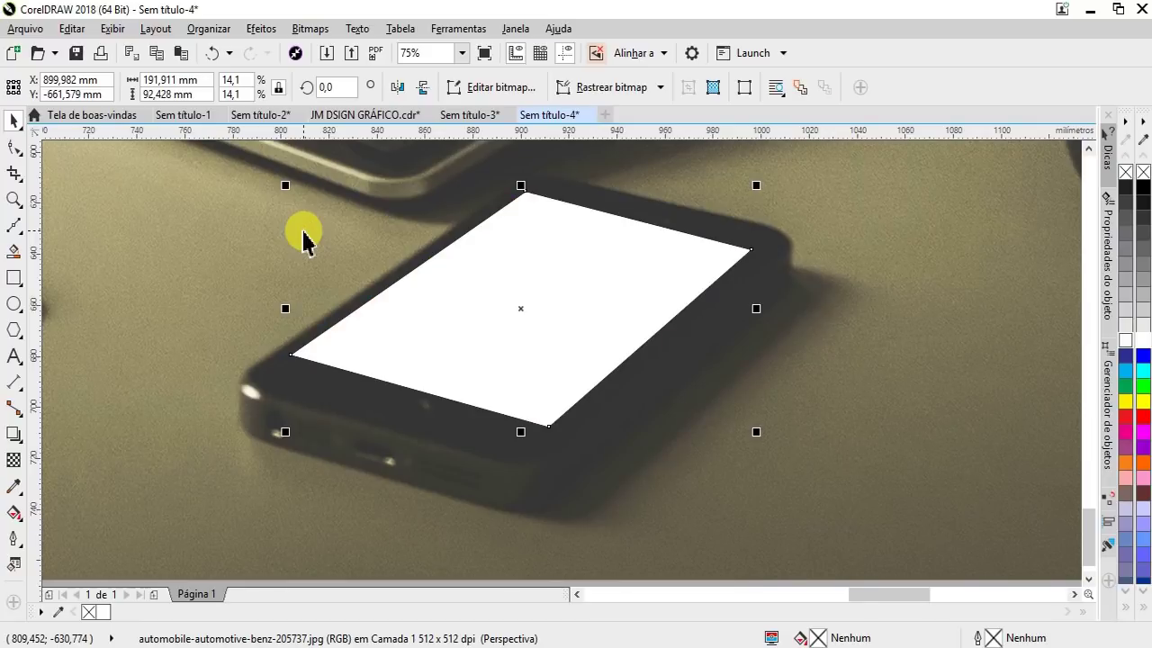
click(260, 28)
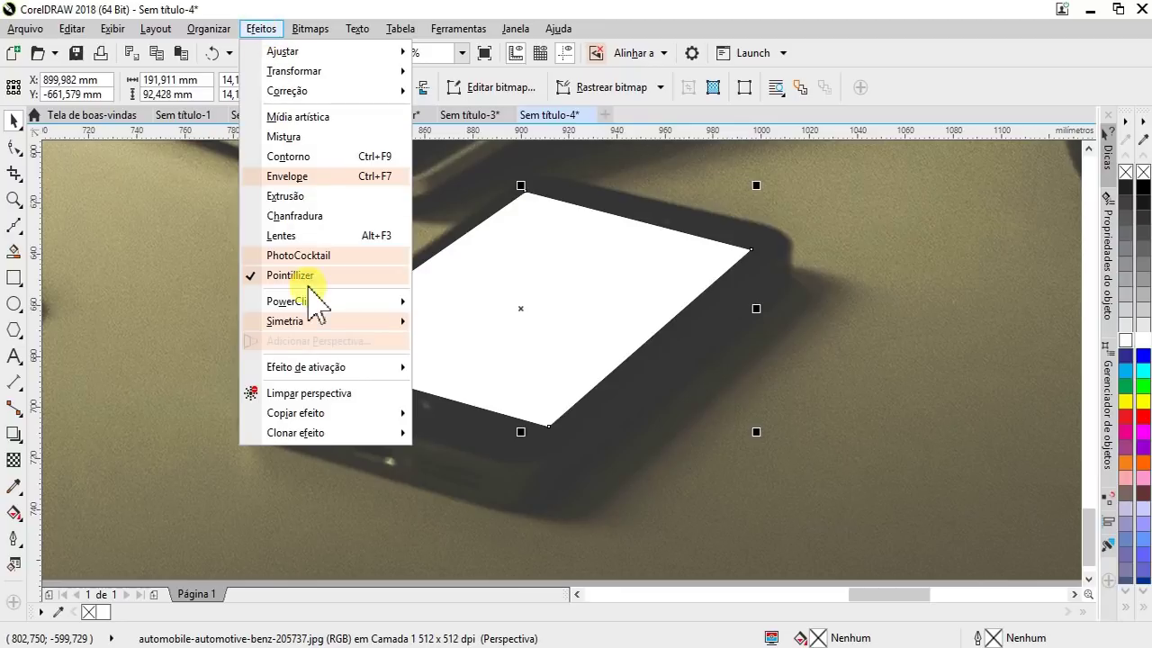
click(474, 302)
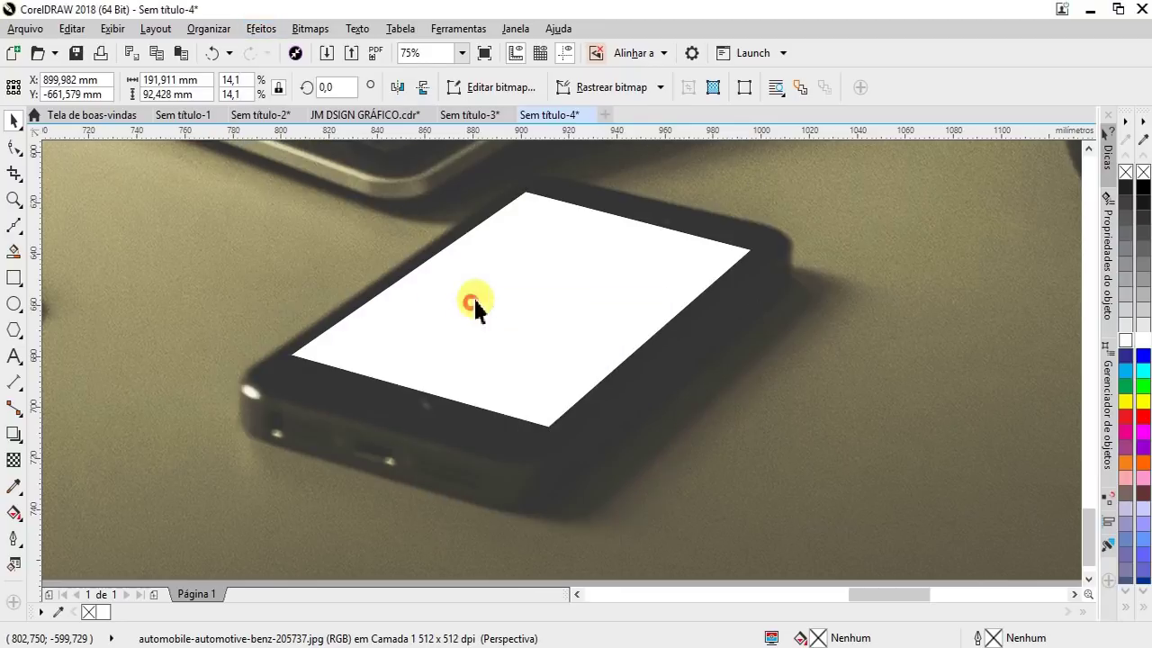
click(519, 283)
click(797, 405)
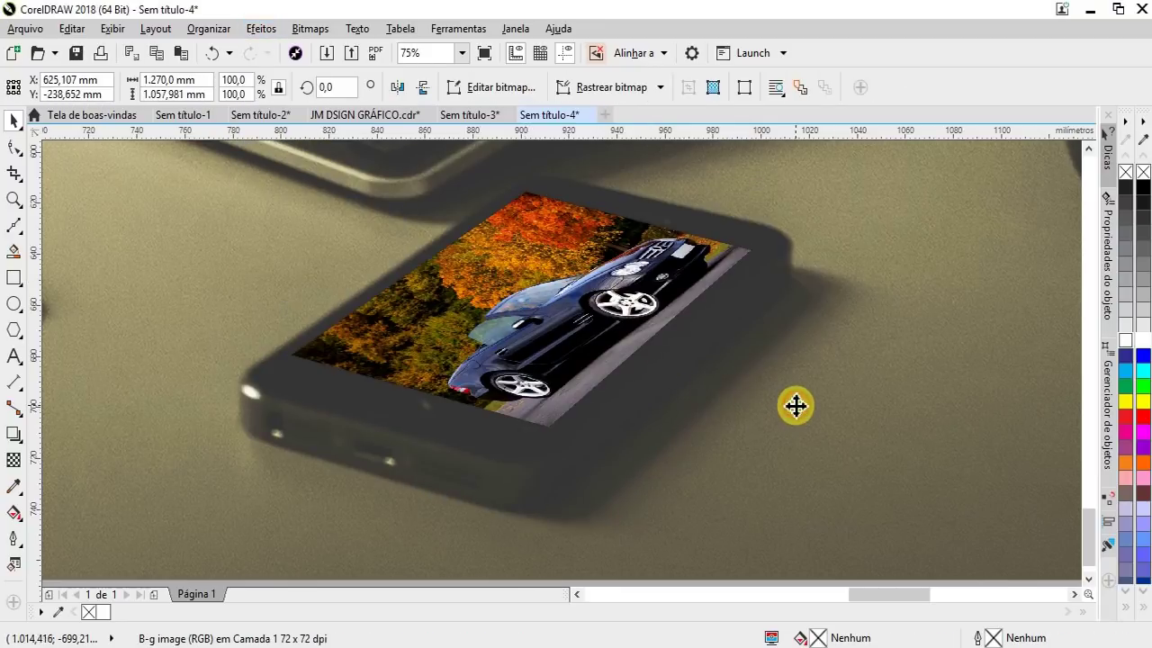
scroll(780, 397, down, 2)
scroll(711, 369, down, 1)
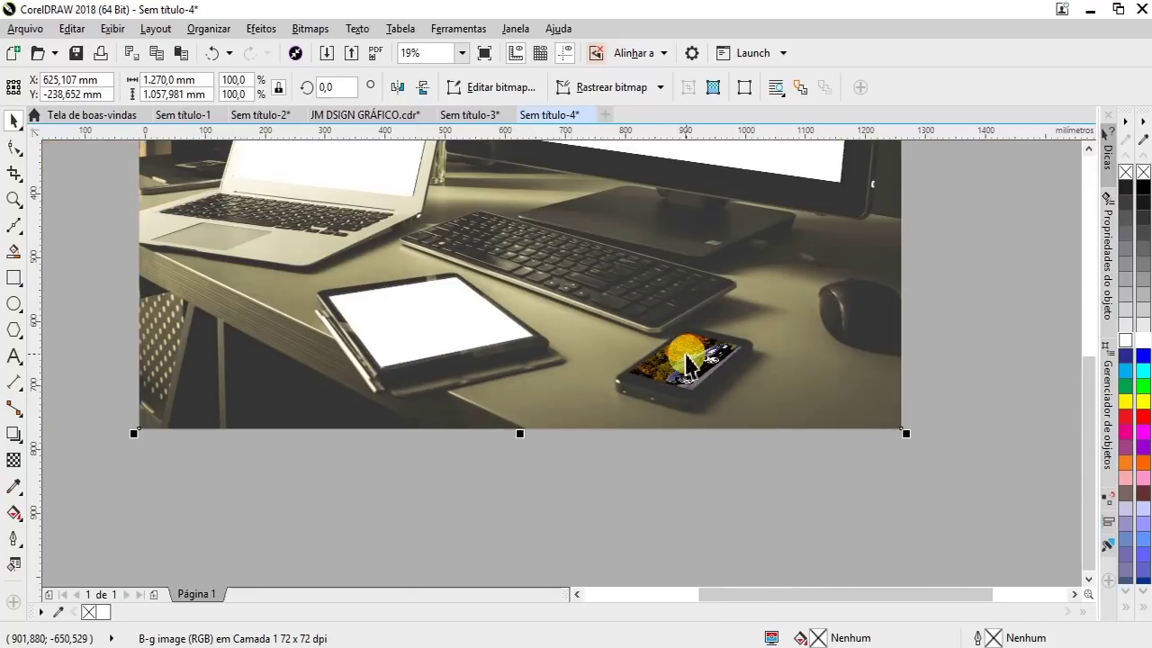
scroll(690, 360, down, 1)
scroll(565, 333, down, 1)
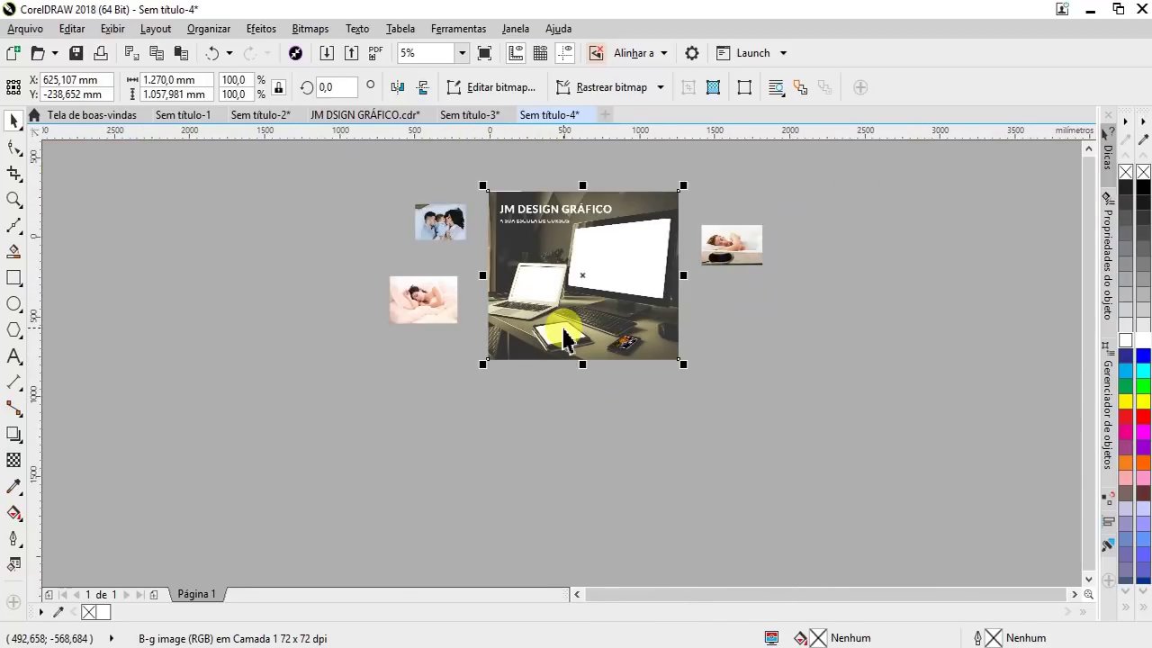
scroll(612, 333, up, 1)
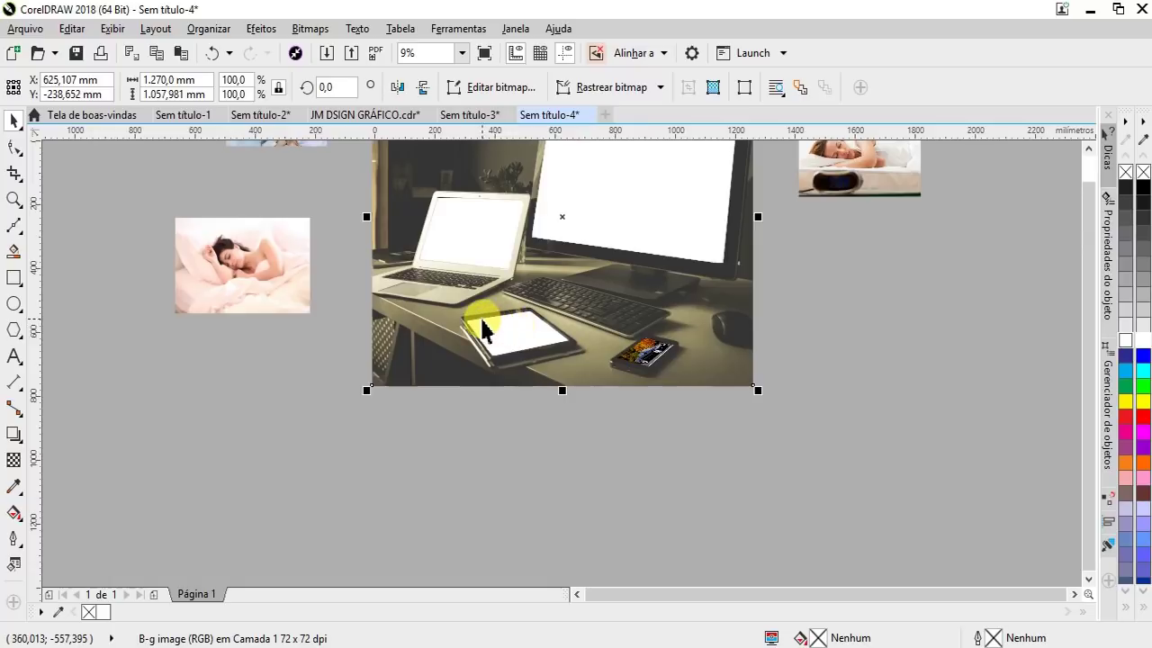
scroll(482, 321, down, 1)
scroll(580, 212, up, 1)
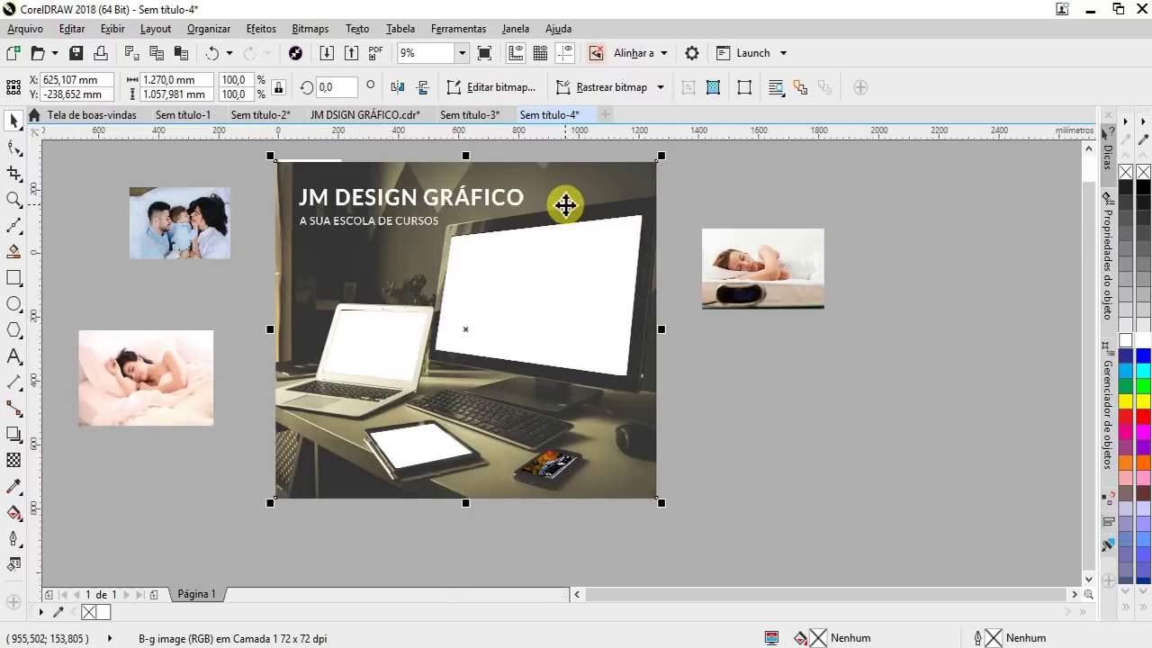
Move the sleeping-woman photo from the page side onto the monitor screen and enlarge it.
click(810, 288)
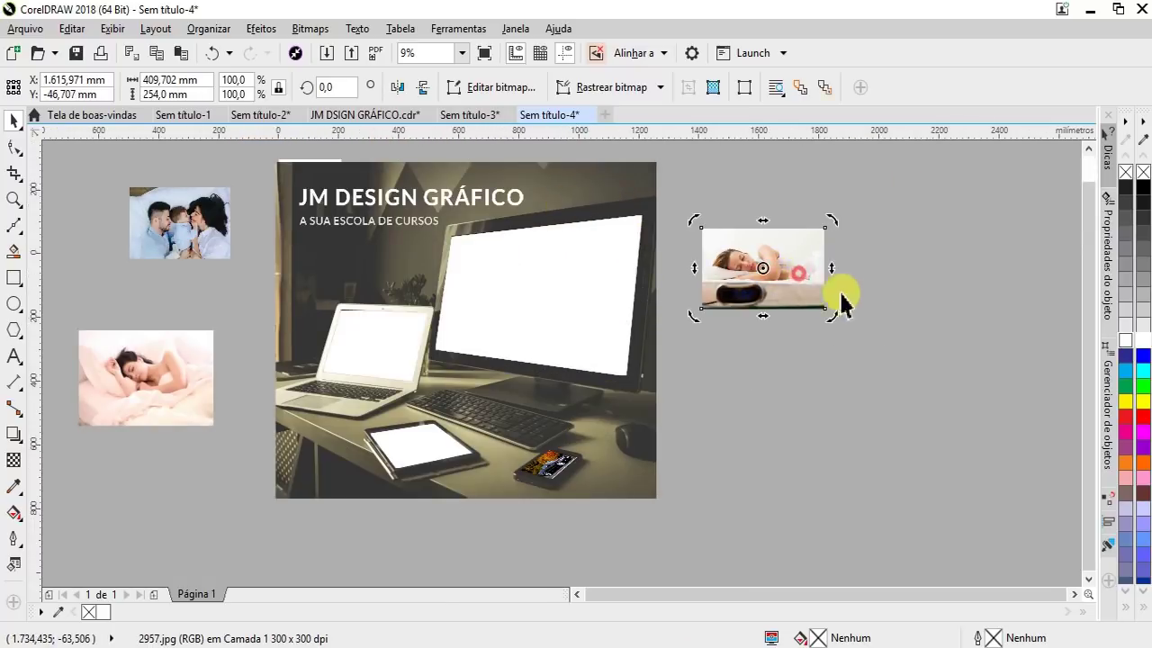
click(887, 346)
click(792, 267)
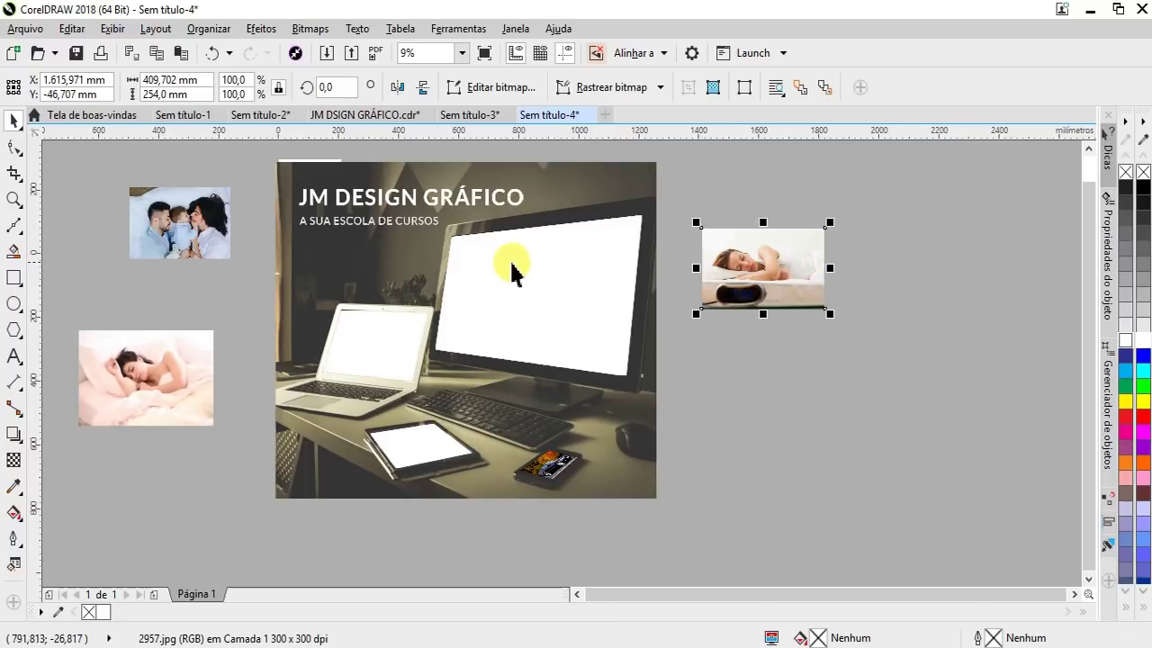
click(751, 253)
drag(710, 275, 603, 271)
drag(695, 349, 771, 399)
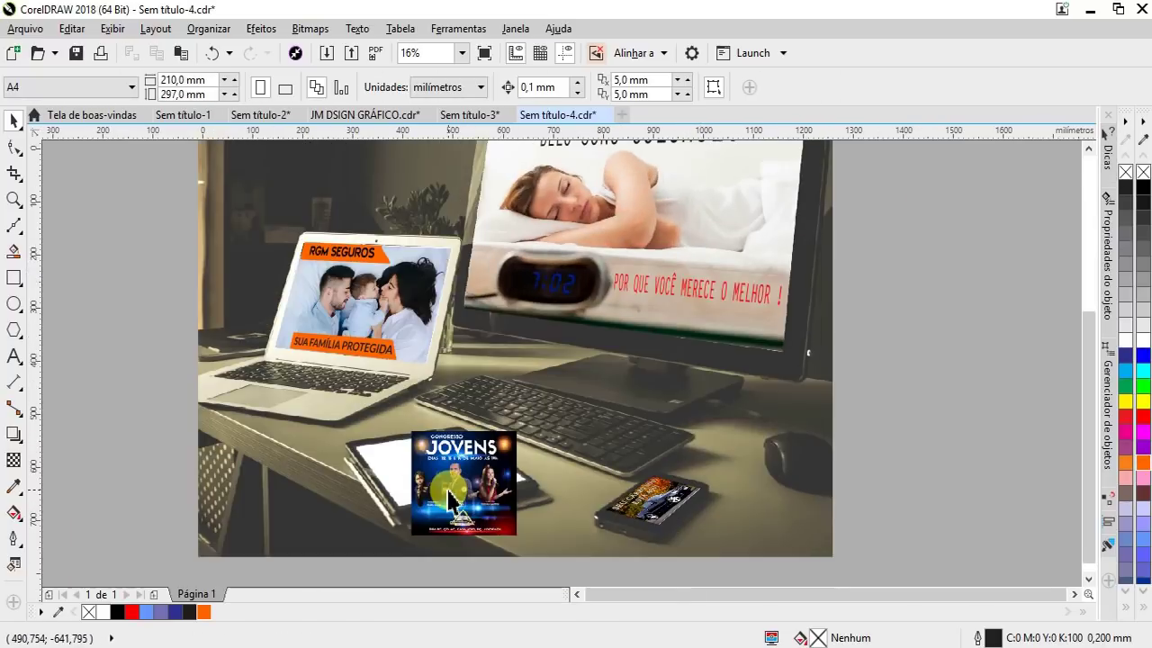
scroll(447, 495, up, 3)
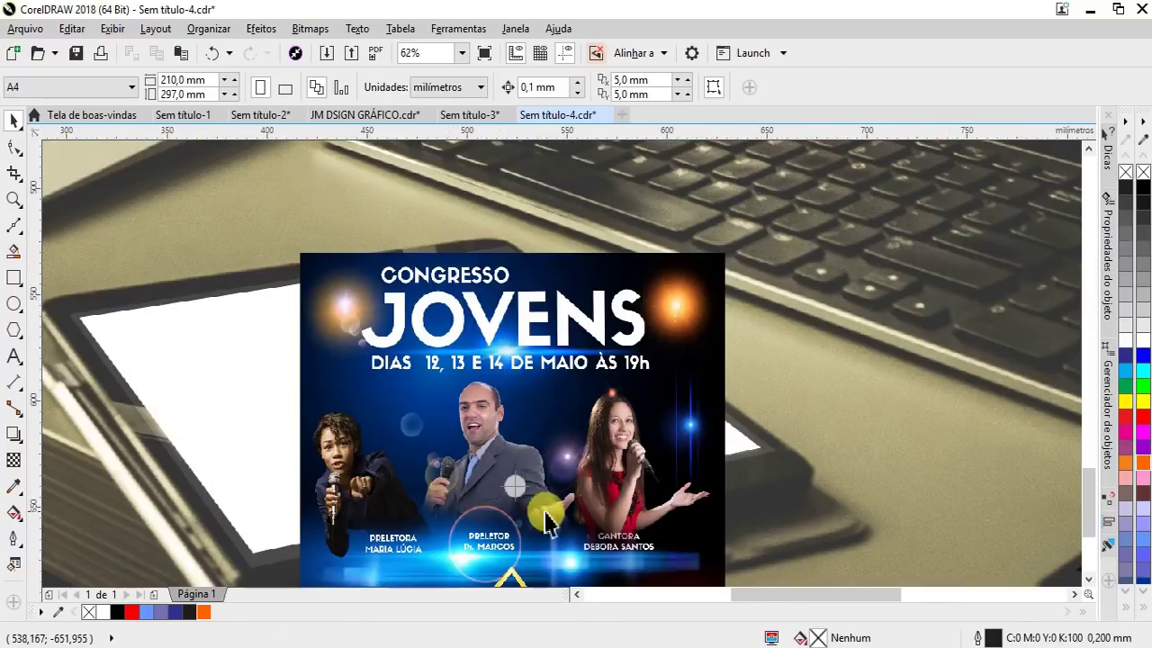
scroll(504, 477, down, 3)
scroll(671, 463, up, 2)
scroll(720, 458, up, 3)
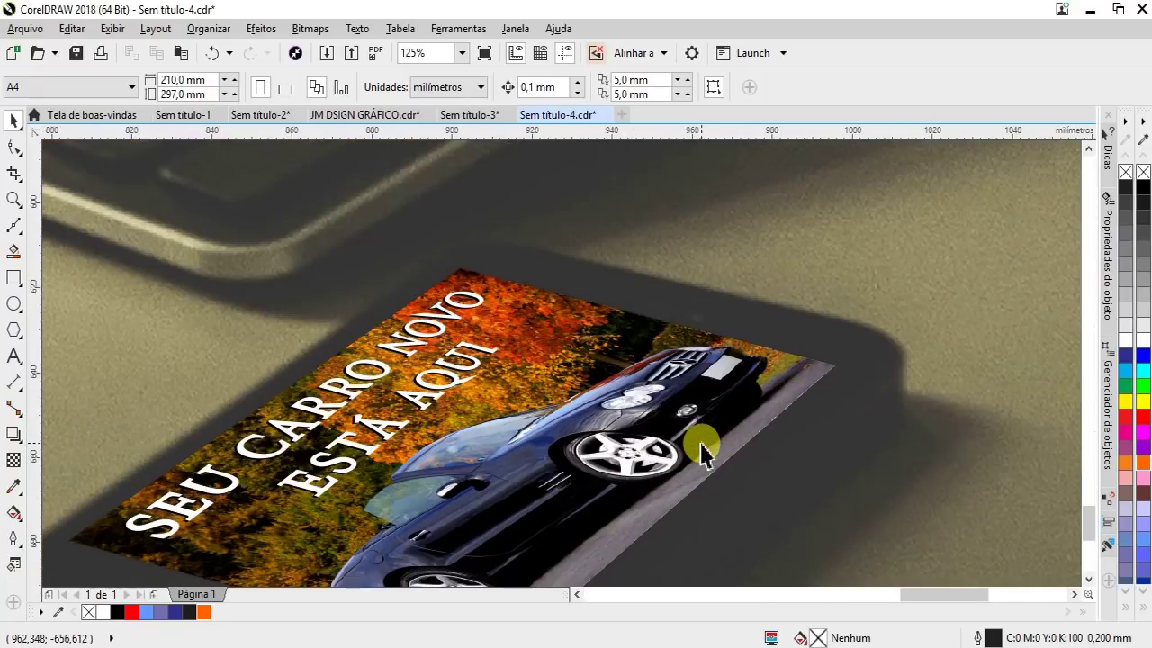
scroll(545, 382, down, 2)
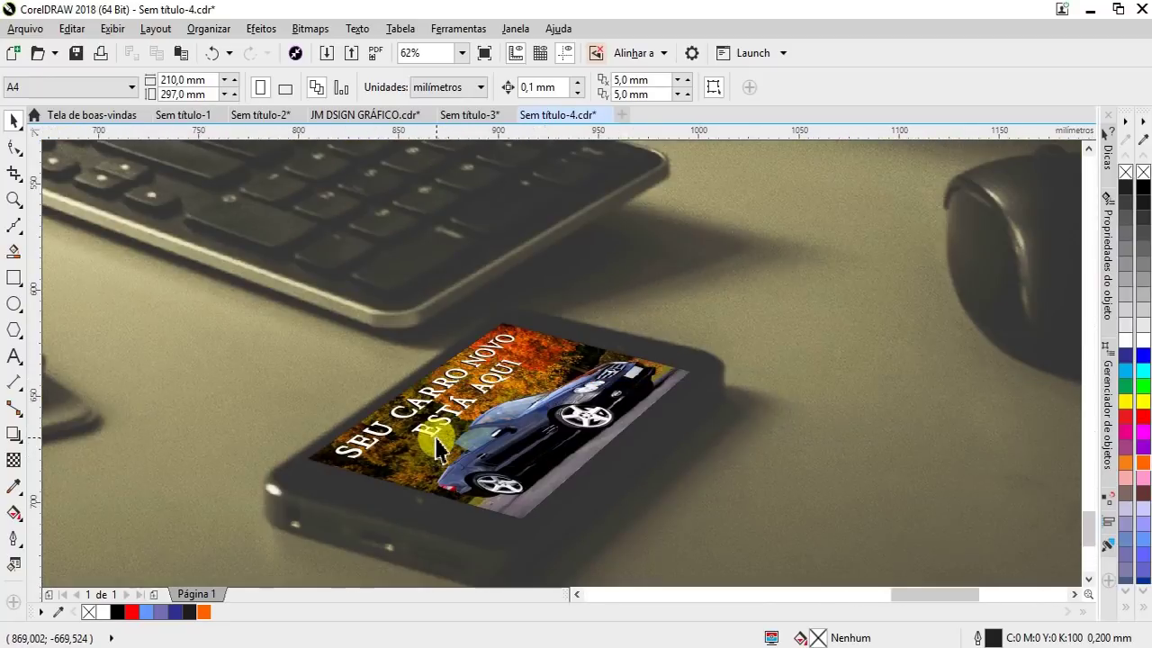
scroll(501, 398, up, 2)
scroll(497, 396, down, 5)
scroll(447, 196, up, 1)
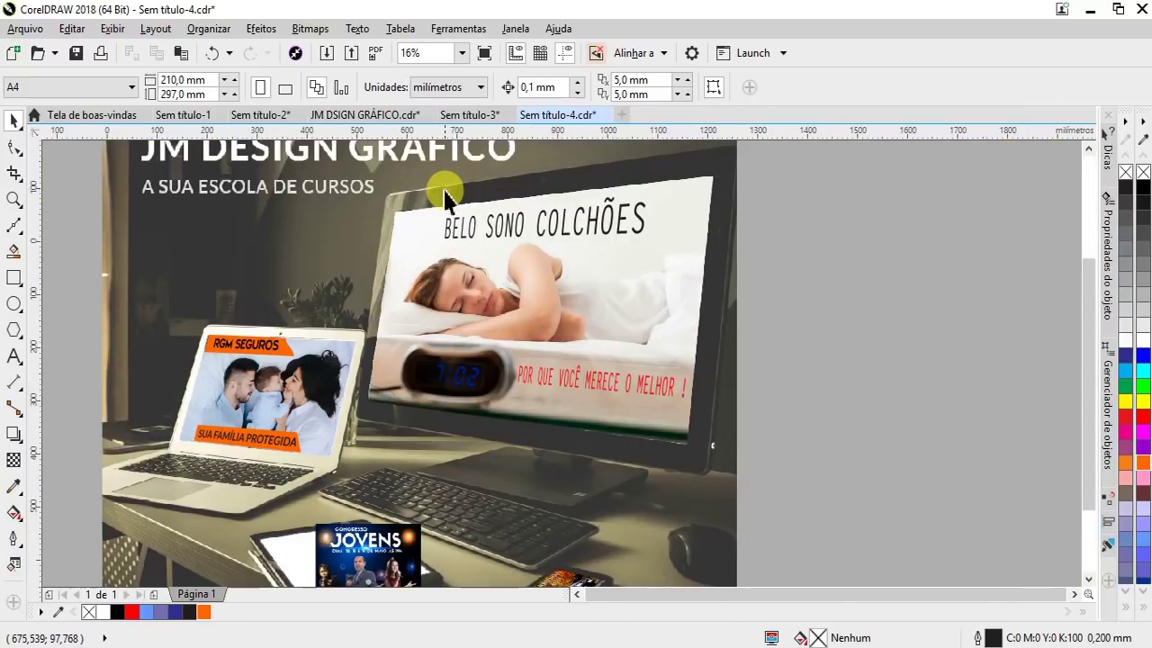
scroll(447, 196, down, 1)
scroll(329, 270, up, 2)
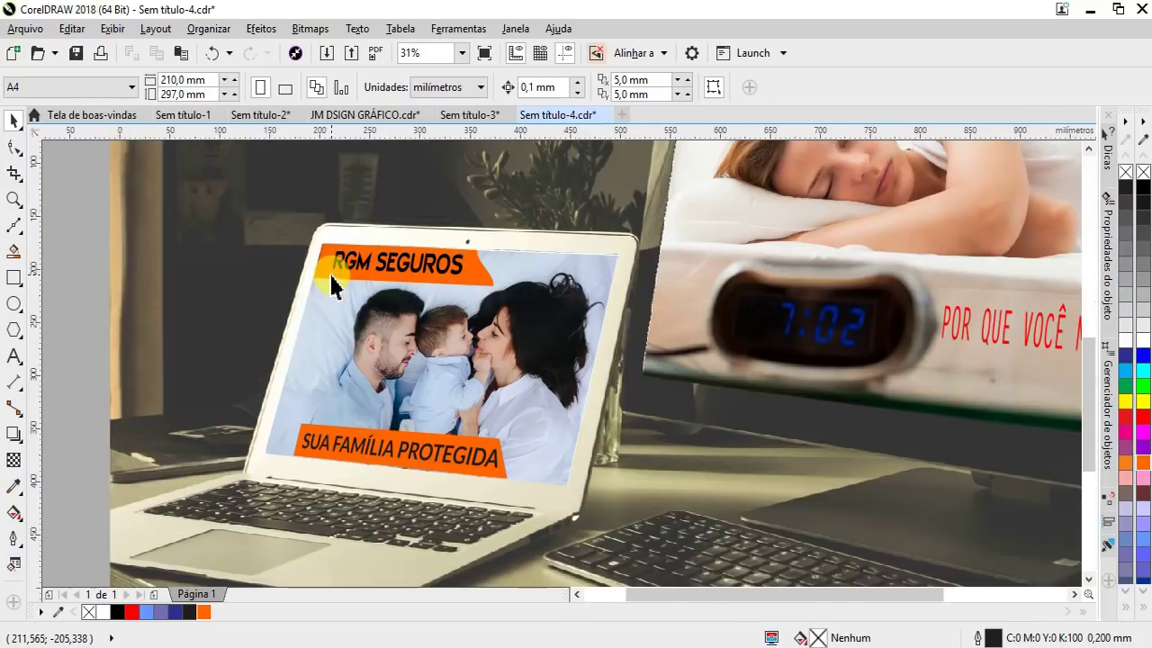
scroll(387, 274, down, 2)
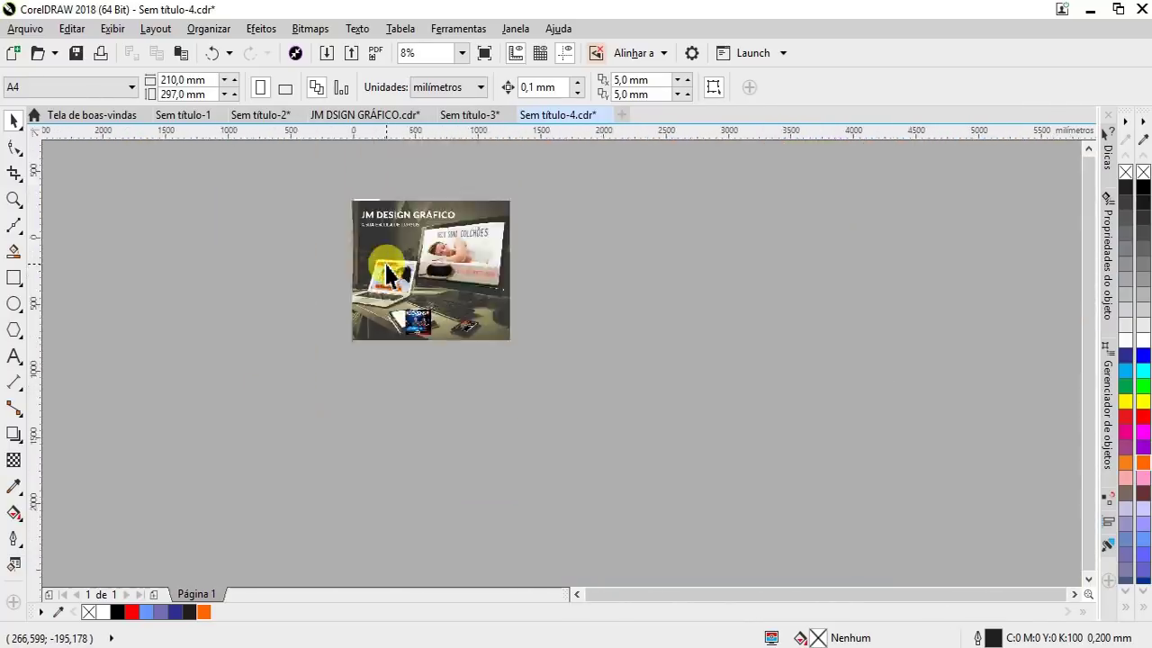
scroll(402, 297, up, 2)
scroll(423, 320, up, 1)
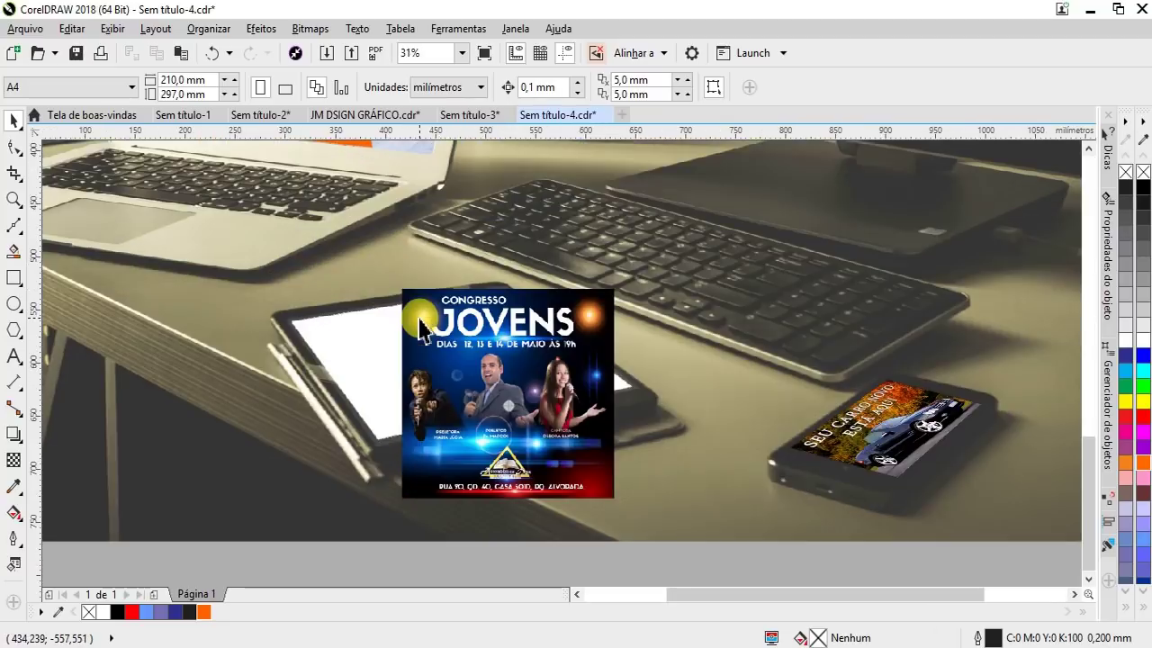
Apply Efeitos > Adicionar Perspectiva to the JOVENS flyer bitmap.
click(472, 347)
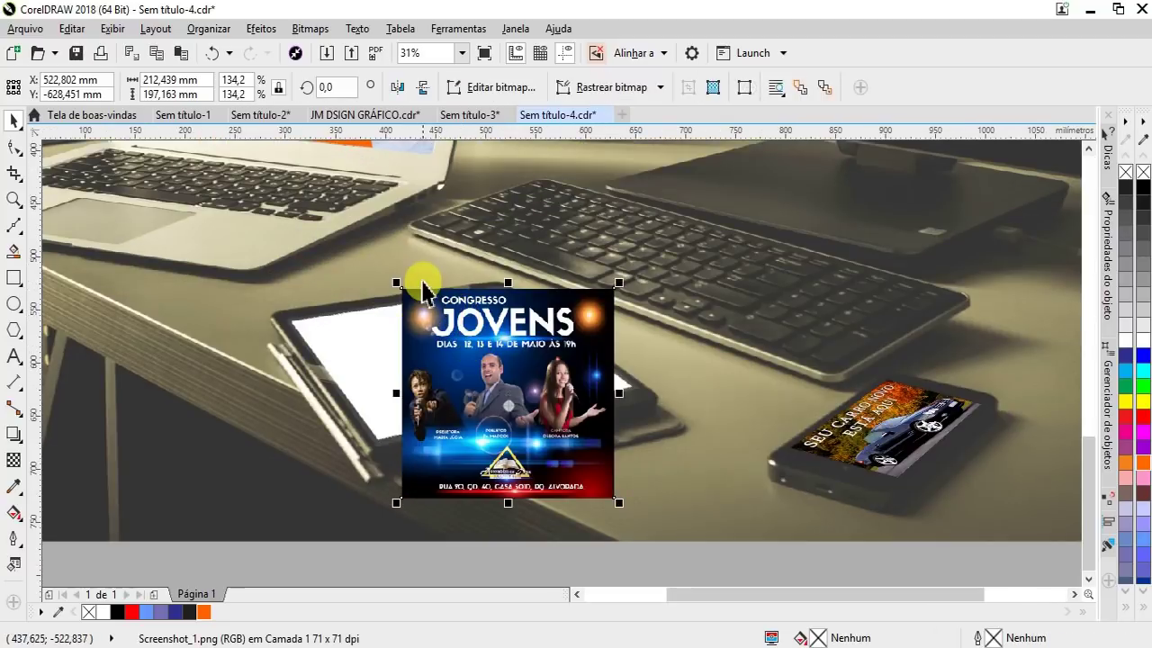
scroll(474, 360, down, 1)
scroll(472, 369, down, 1)
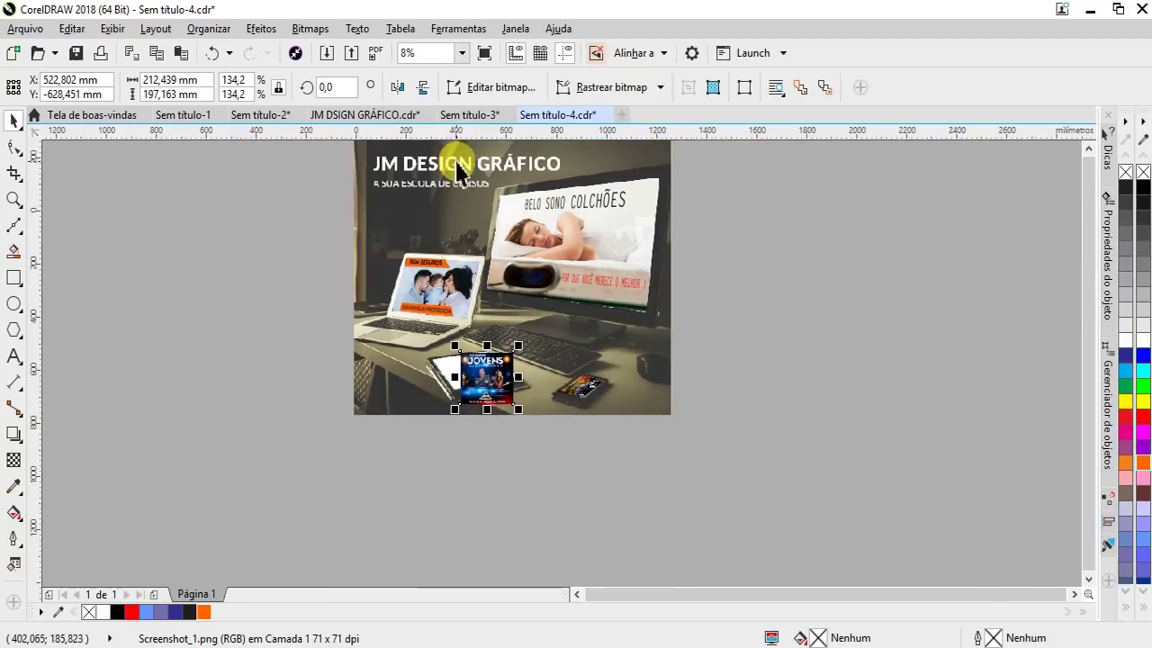
scroll(462, 371, up, 1)
scroll(478, 355, up, 1)
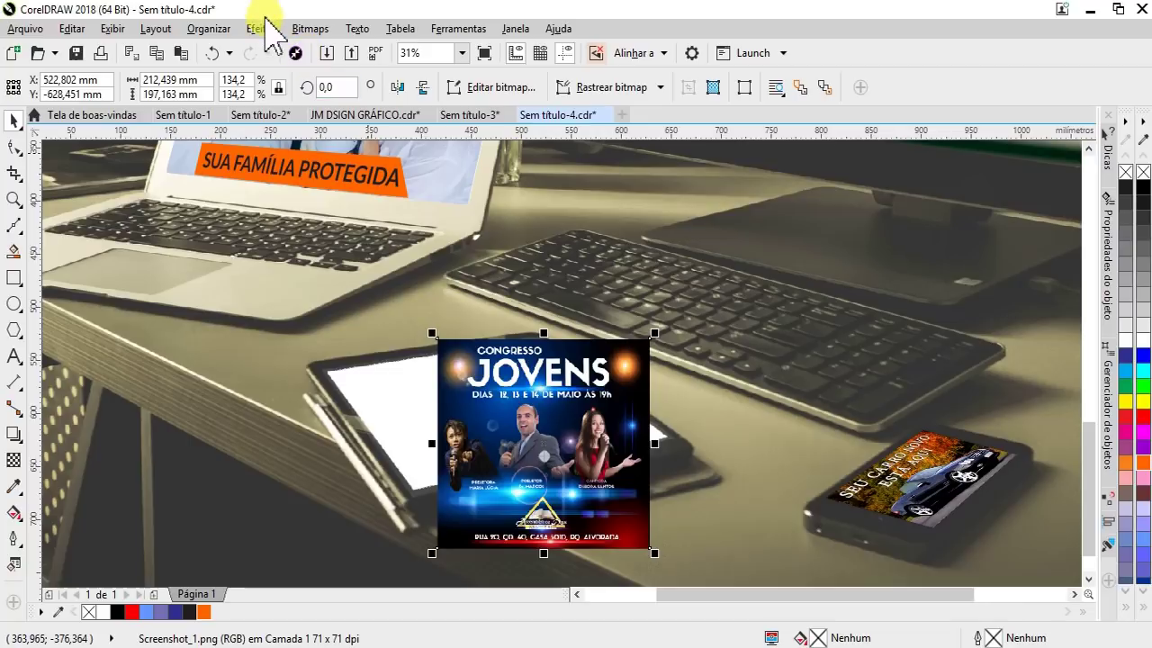
click(263, 28)
click(309, 346)
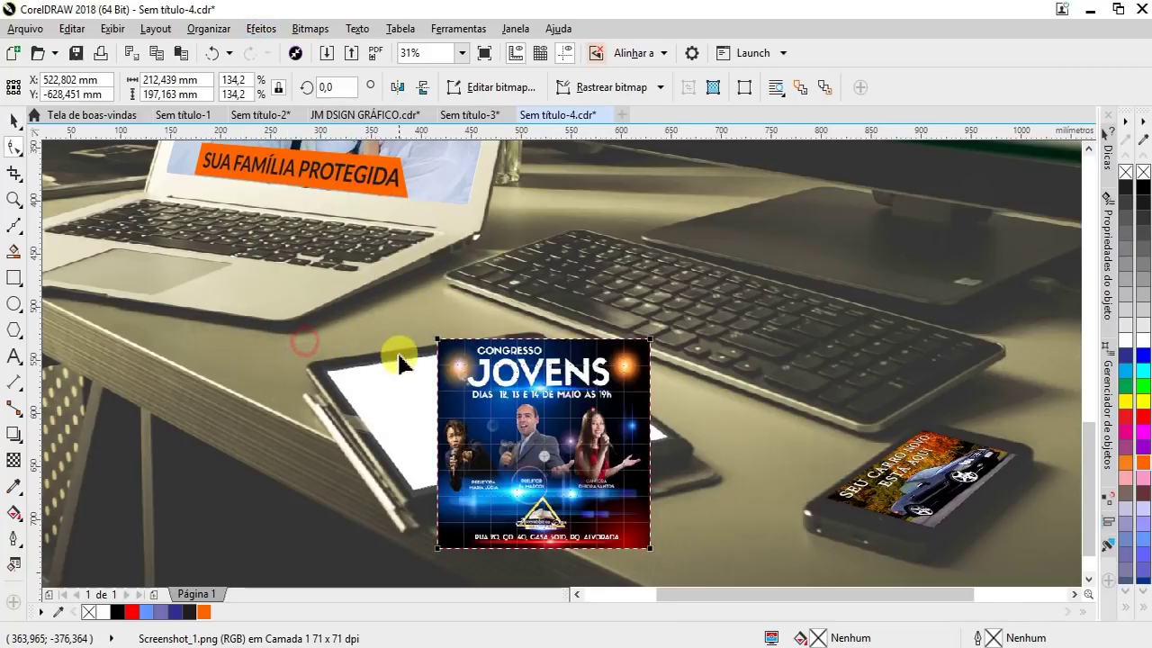
scroll(445, 339, up, 1)
Pin the flyer's top-left, top-right and bottom-right corners onto the tablet screen corners.
drag(454, 339, 232, 407)
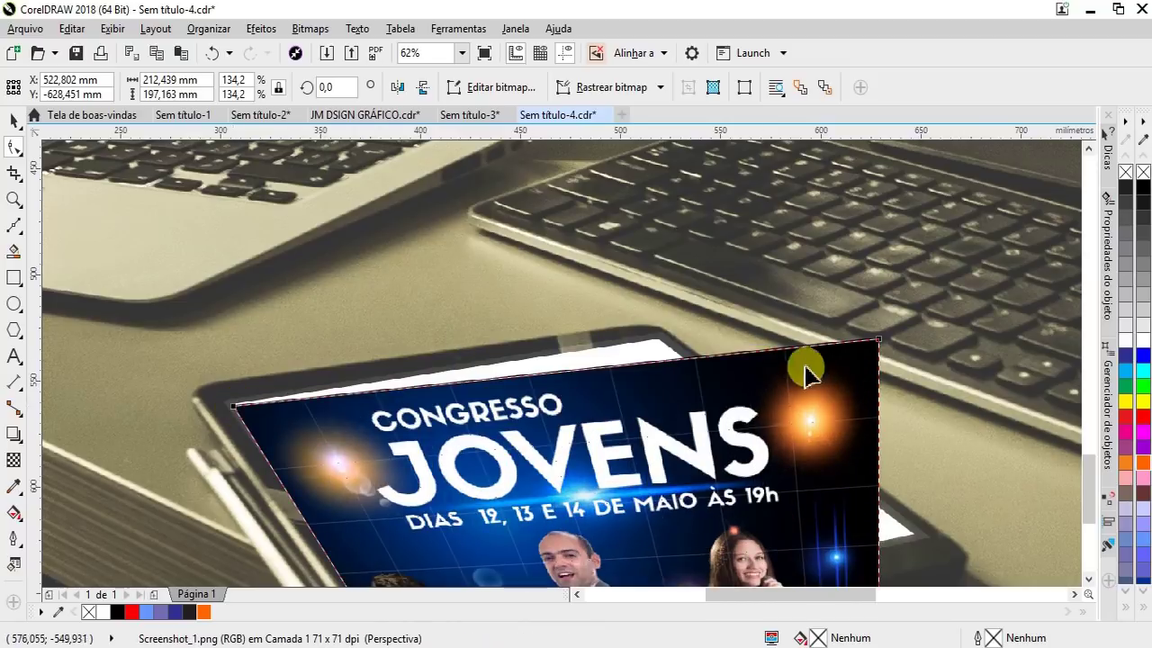
drag(877, 341, 652, 331)
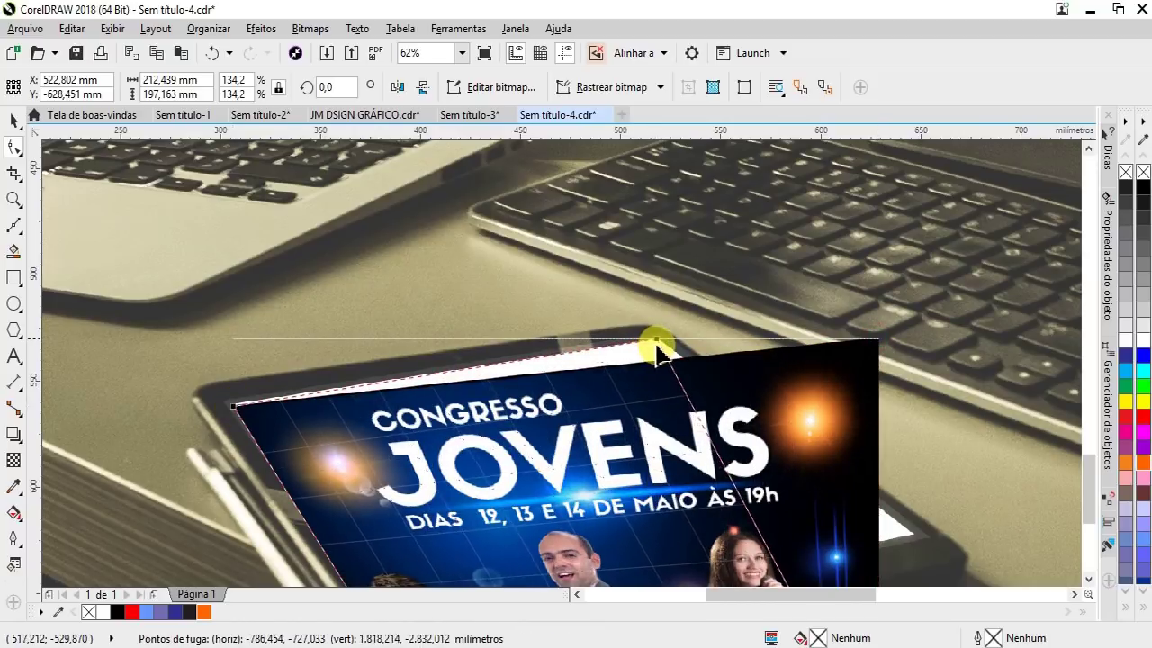
scroll(652, 331, down, 2)
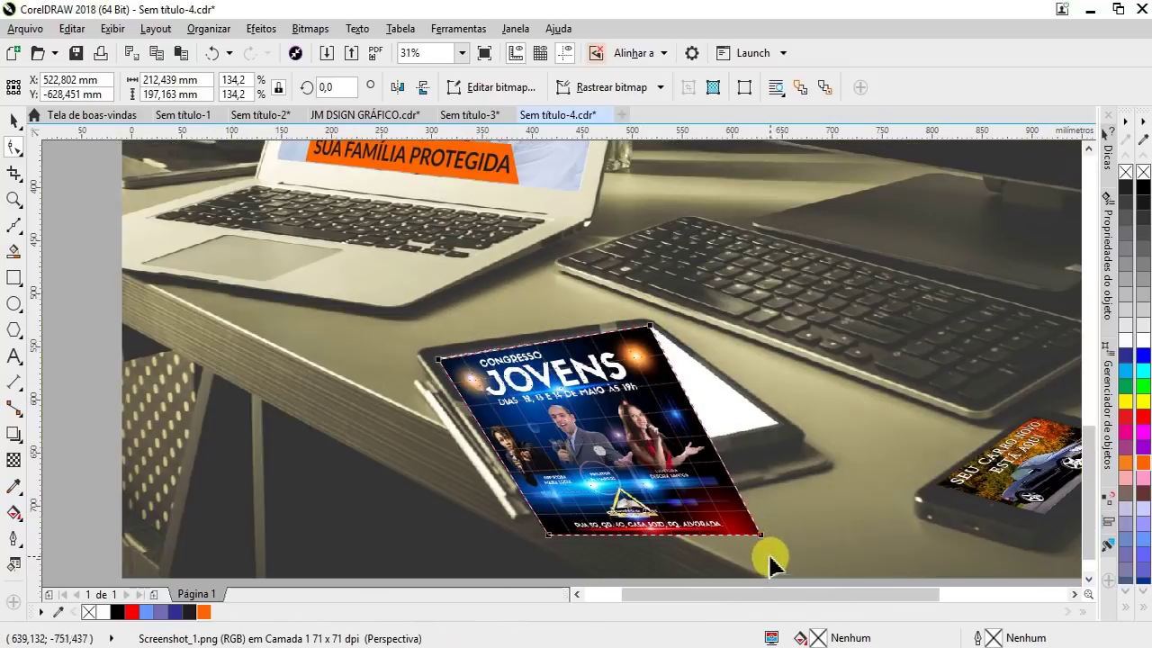
scroll(771, 563, up, 2)
drag(750, 509, 787, 291)
scroll(423, 432, down, 2)
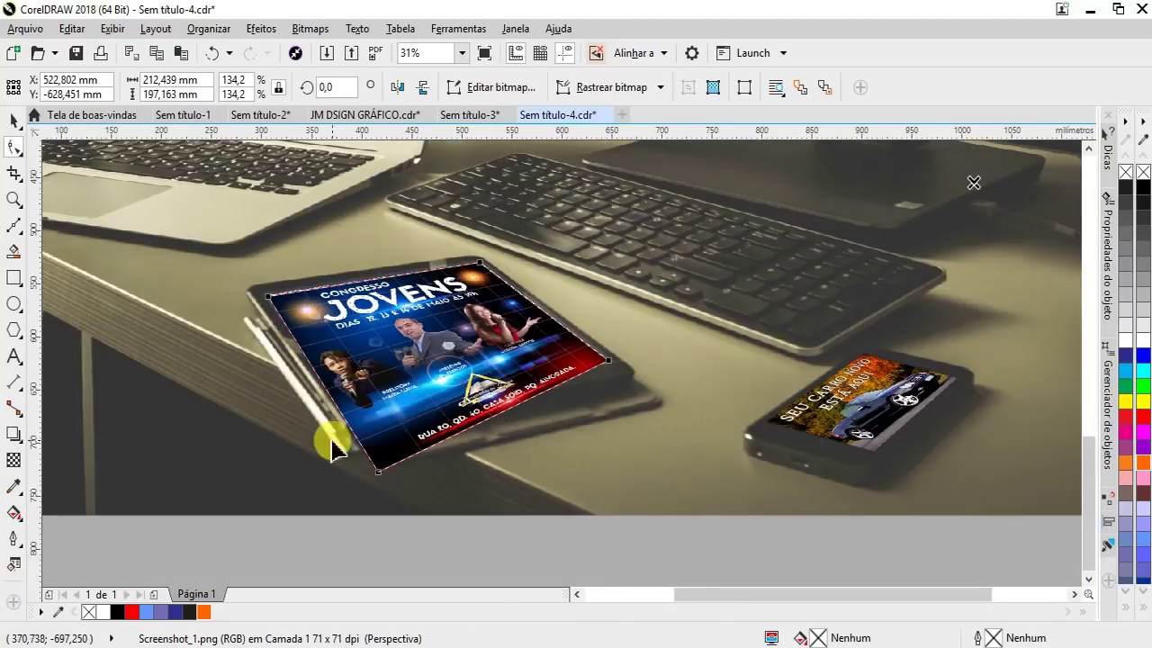
scroll(438, 514, up, 4)
Fit the flyer's bottom-left corner onto the tablet screen corner and return to the Pick tool.
drag(517, 550, 458, 387)
scroll(453, 438, up, 1)
scroll(412, 342, down, 3)
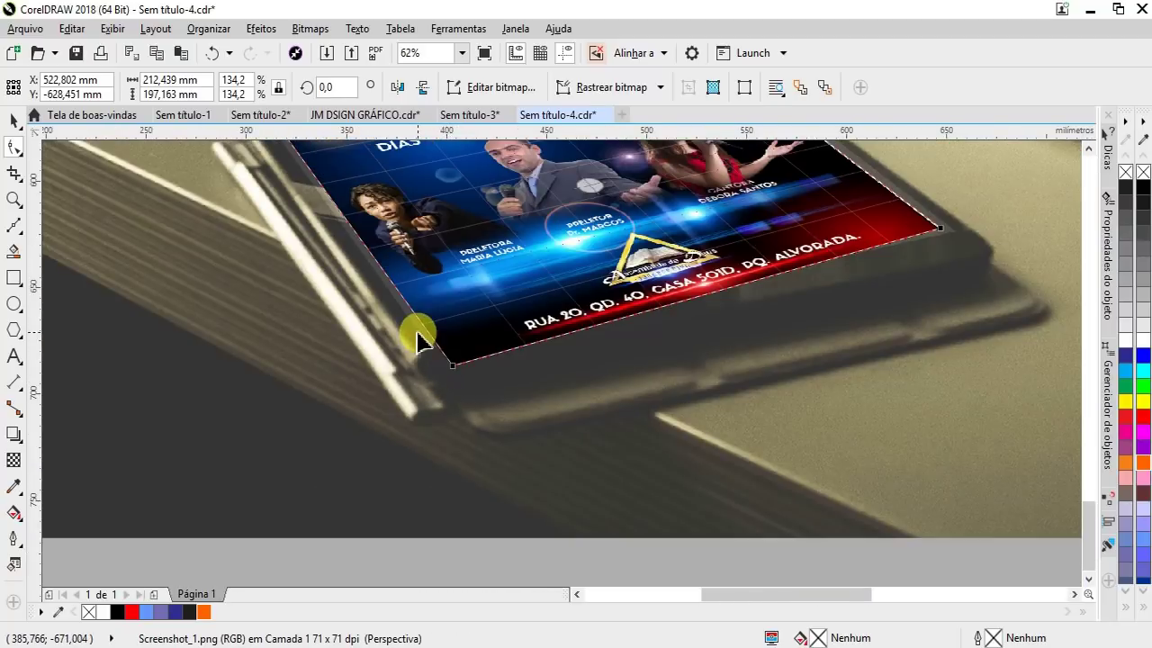
scroll(419, 328, up, 4)
drag(551, 463, 480, 351)
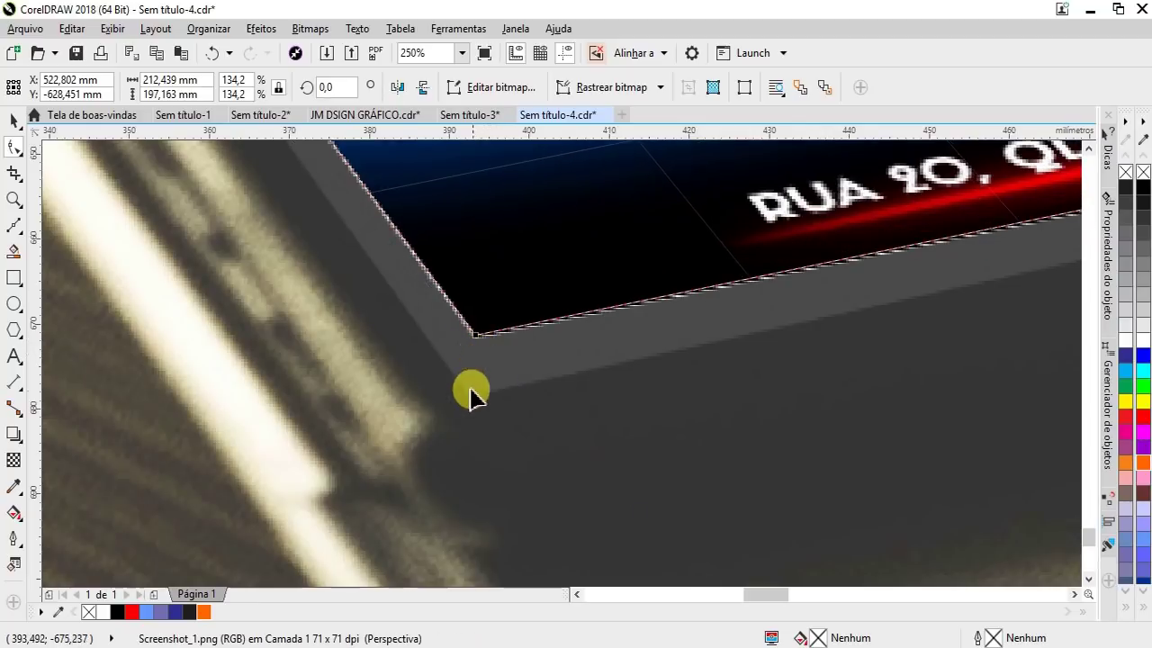
scroll(471, 396, down, 5)
click(13, 117)
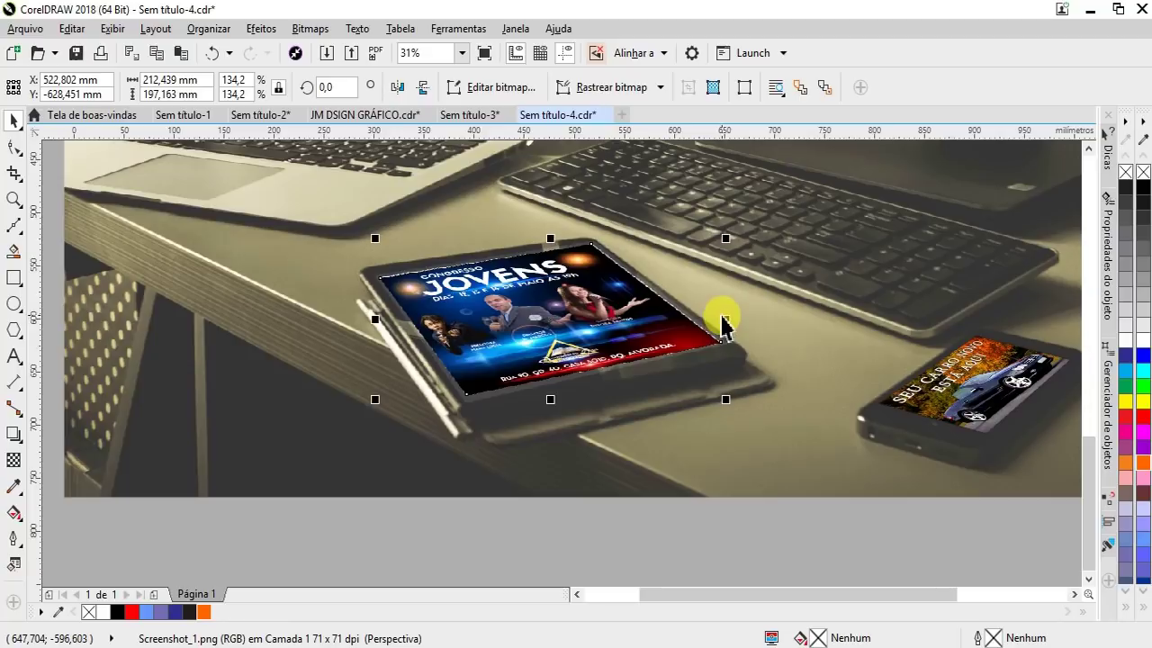
scroll(724, 324, up, 2)
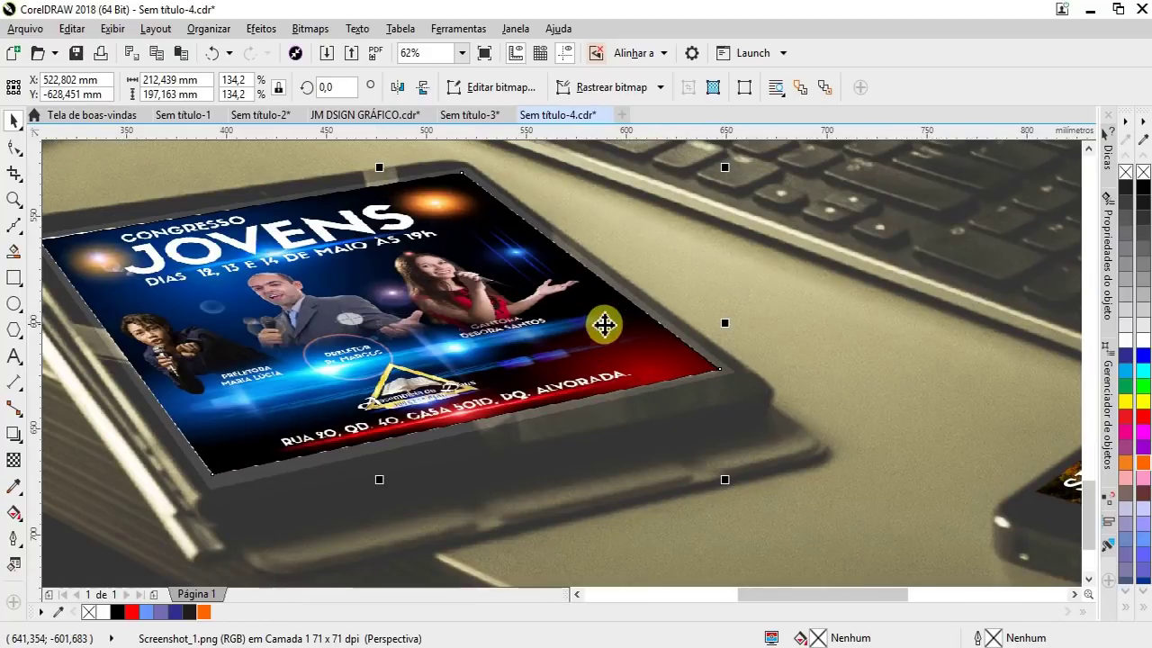
scroll(418, 306, down, 2)
scroll(417, 306, down, 2)
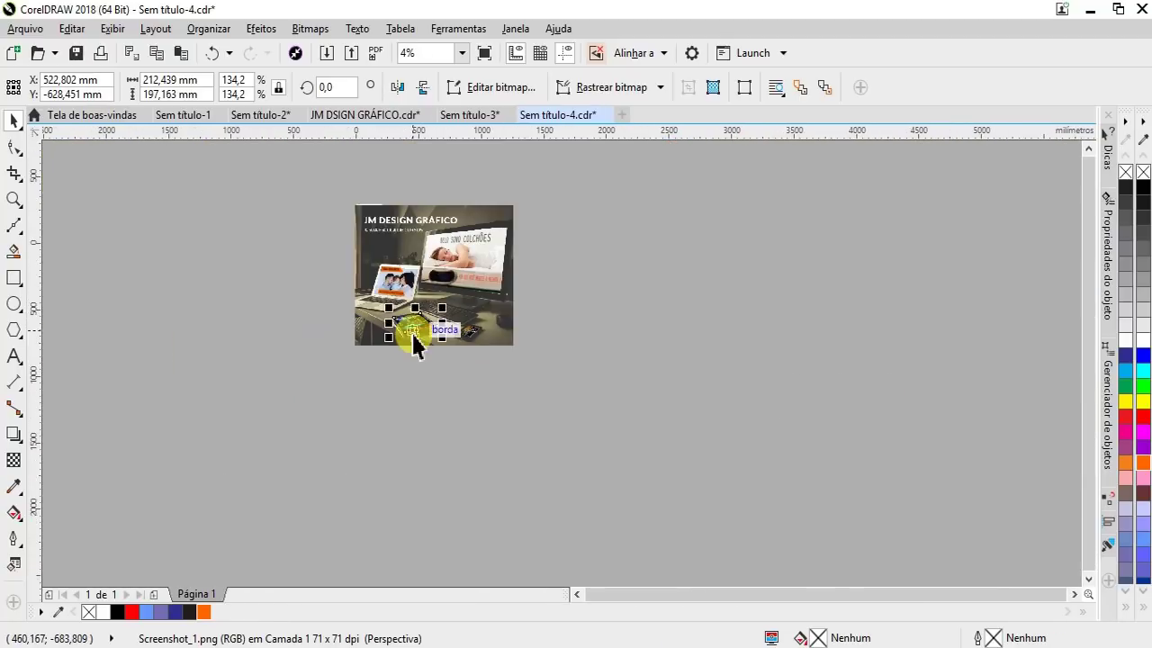
Zoom in with a marquee to frame the whole desk mockup photo.
click(13, 198)
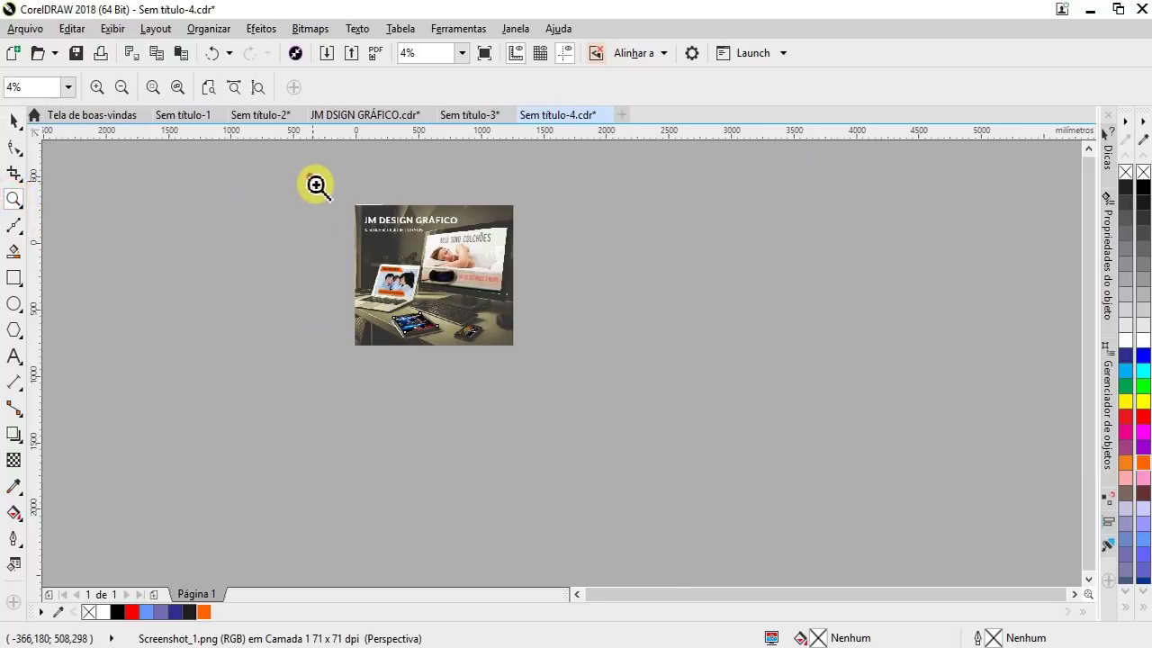
drag(314, 185, 540, 373)
drag(390, 209, 779, 548)
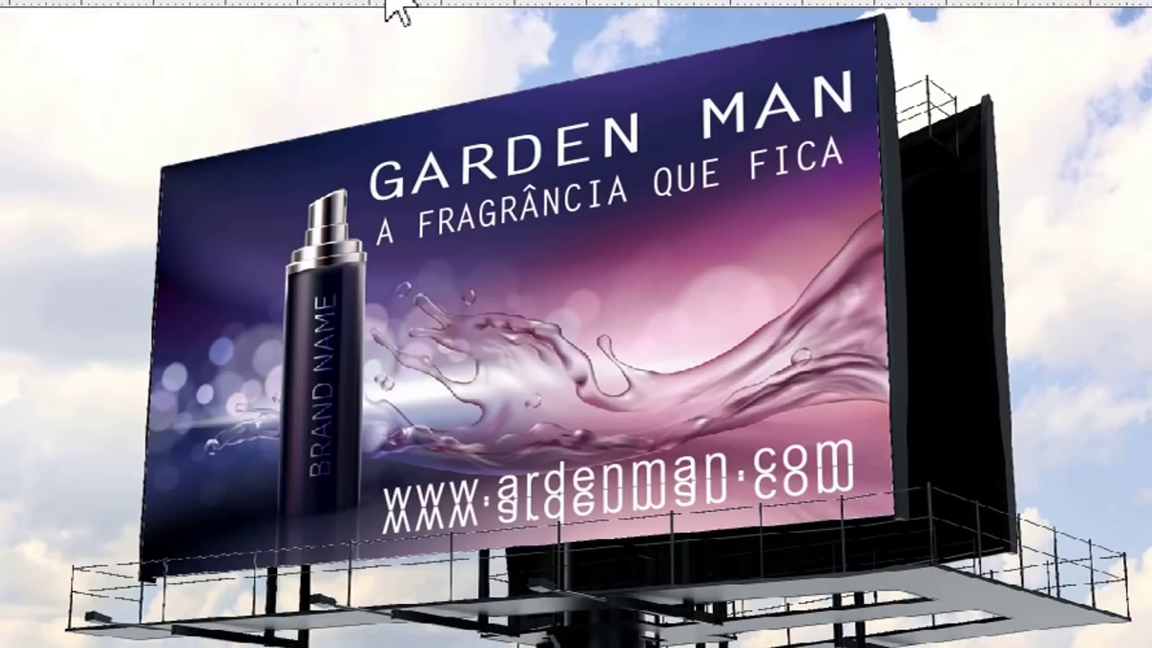
Show the building-banner mockup, then the Brg-Cola truck mockup zoomed to fill the view.
click(261, 3)
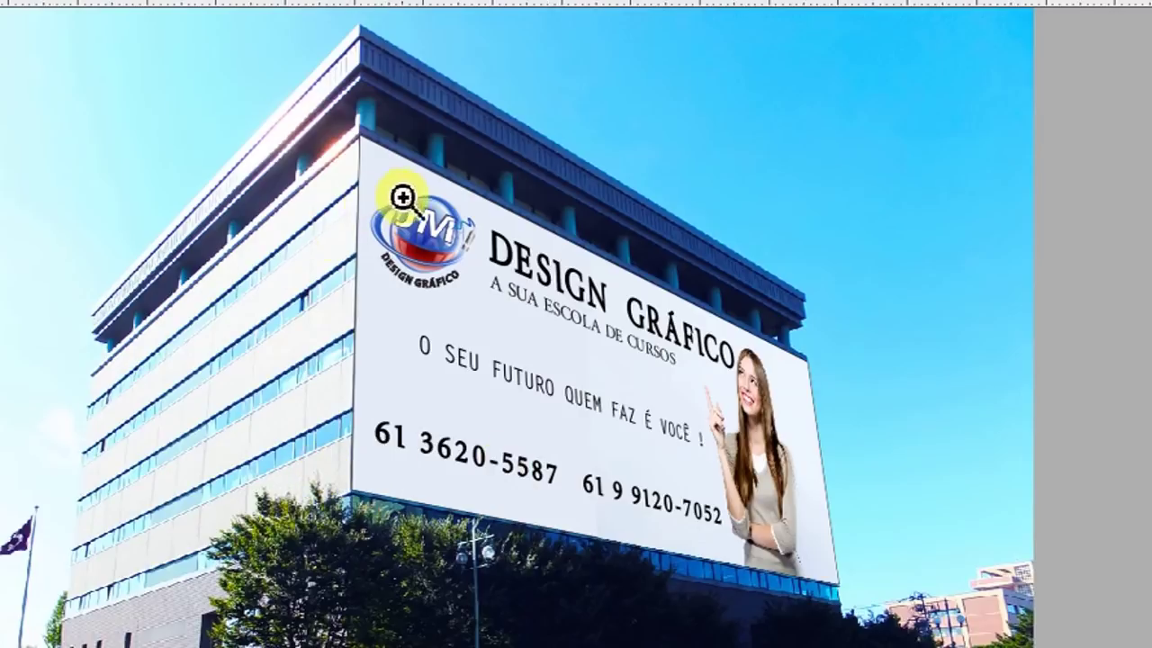
click(79, 3)
click(191, 246)
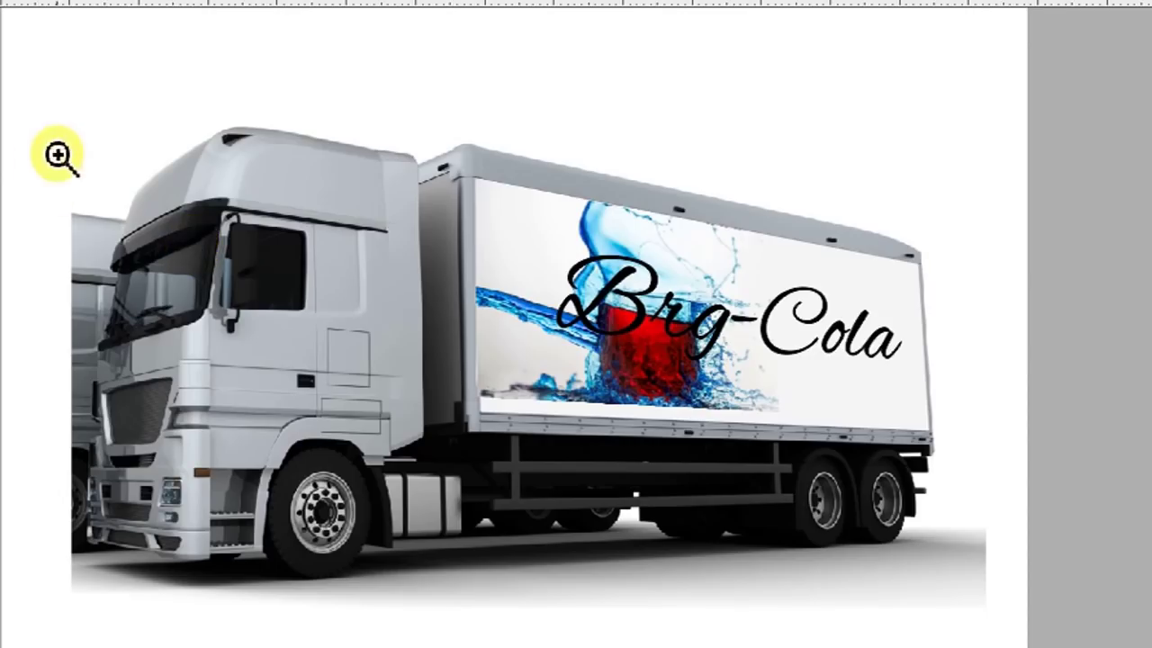
drag(63, 113, 1014, 597)
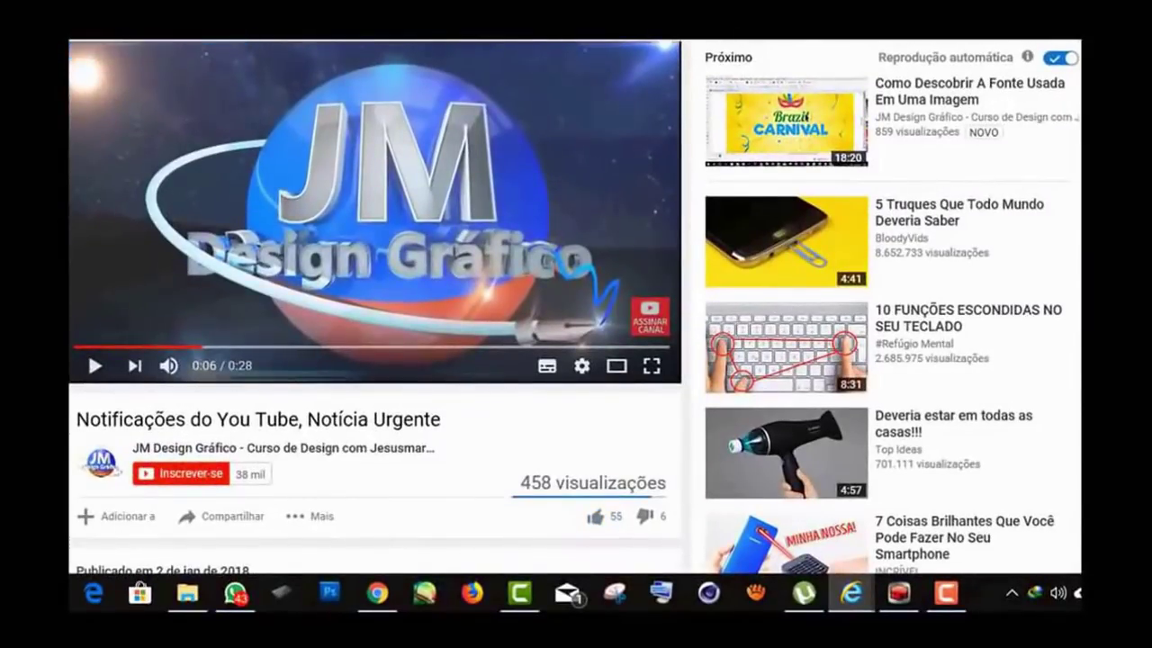
Like the video, subscribe to JM Design Gráfico, and set its notifications to Todas.
click(595, 516)
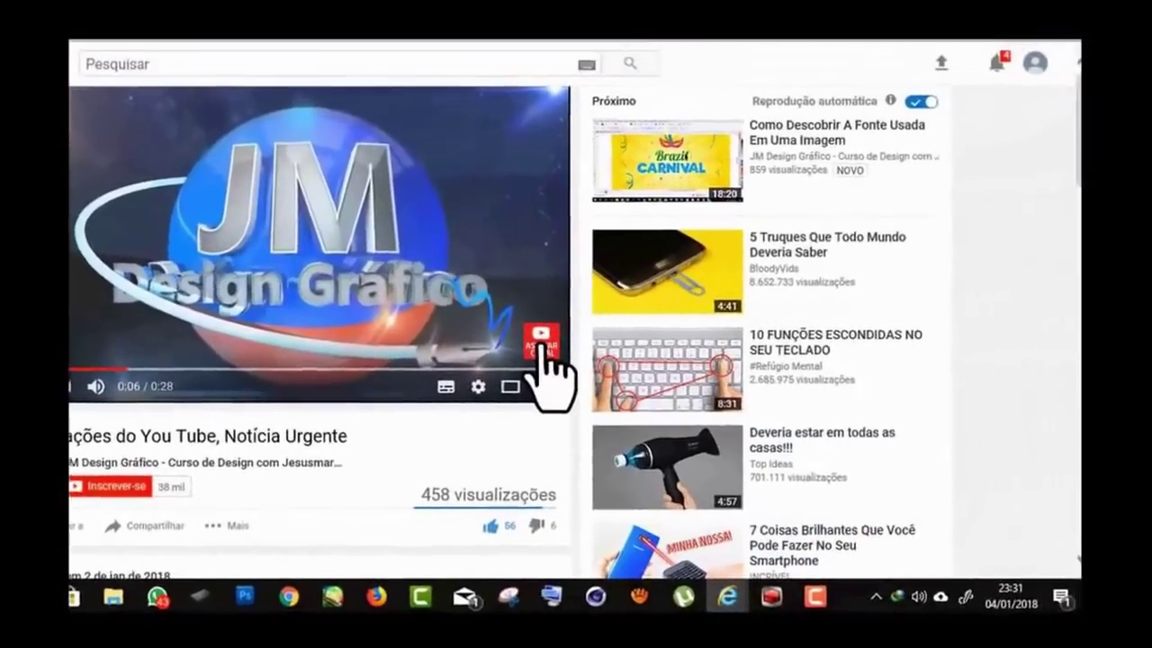
click(649, 317)
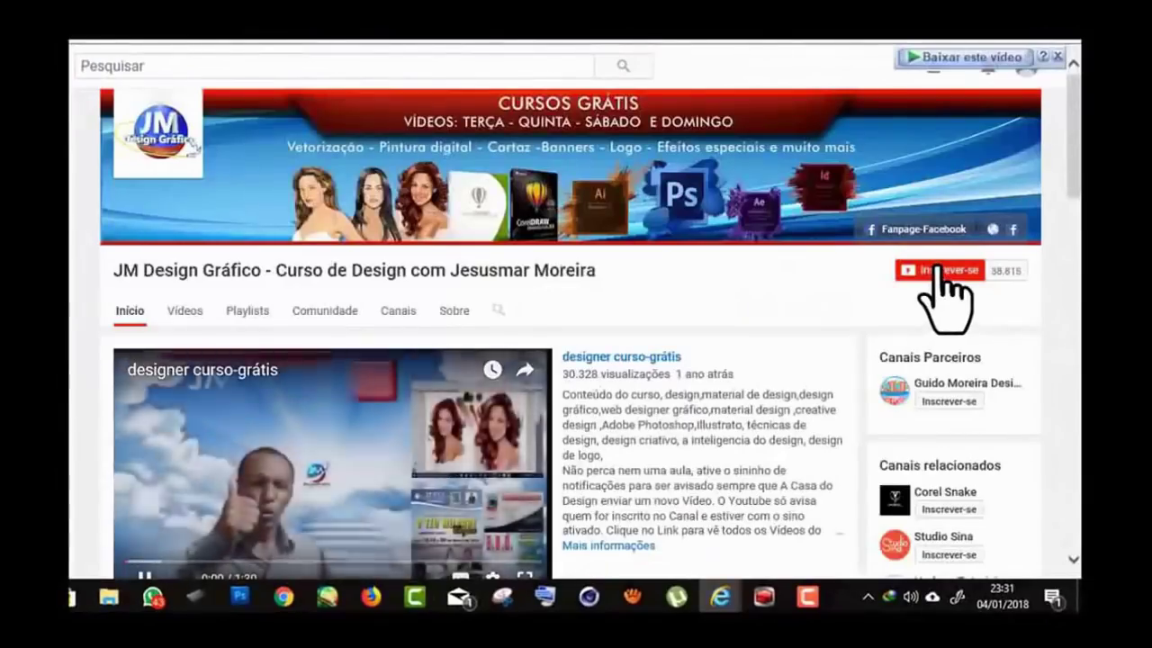
click(935, 270)
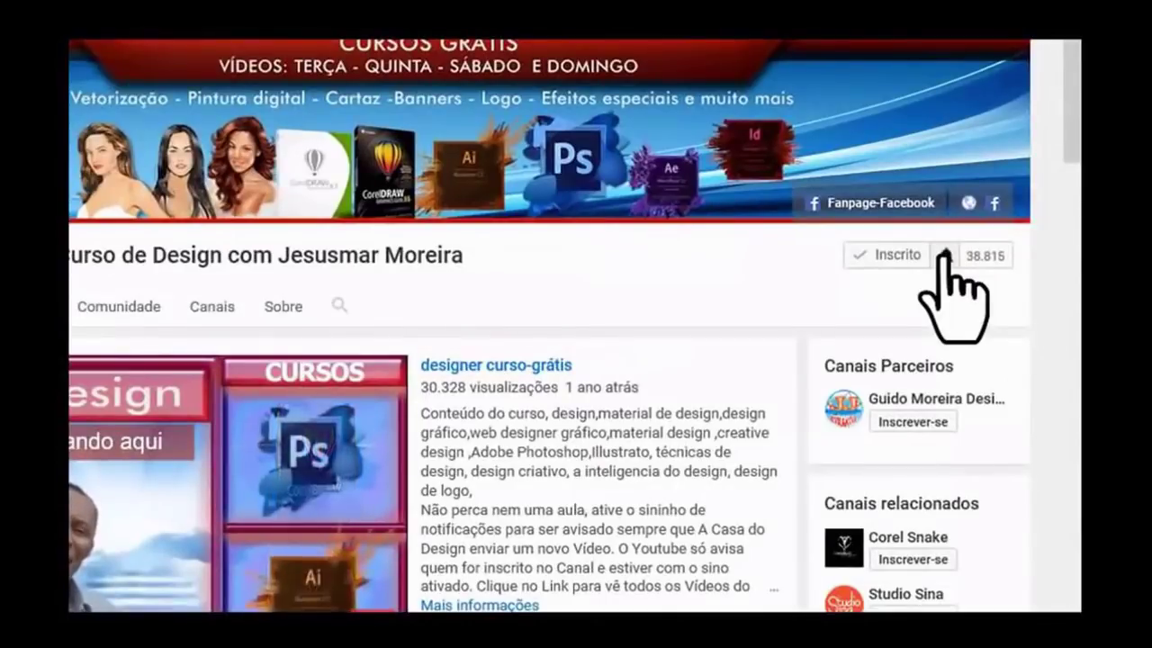
click(943, 256)
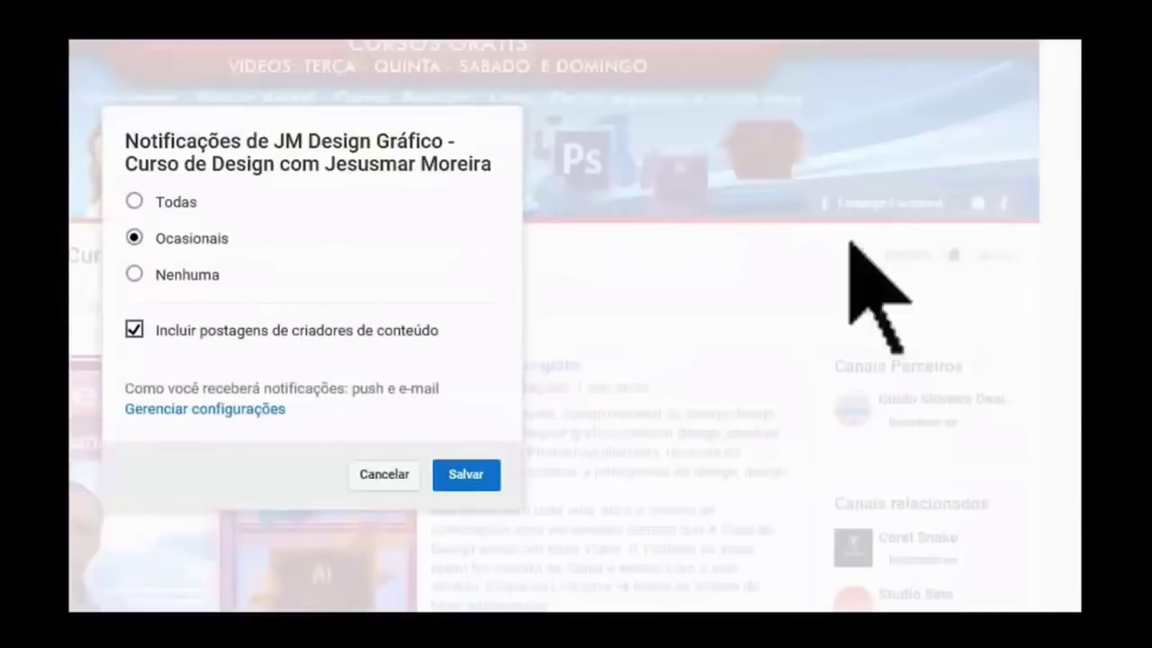
click(133, 200)
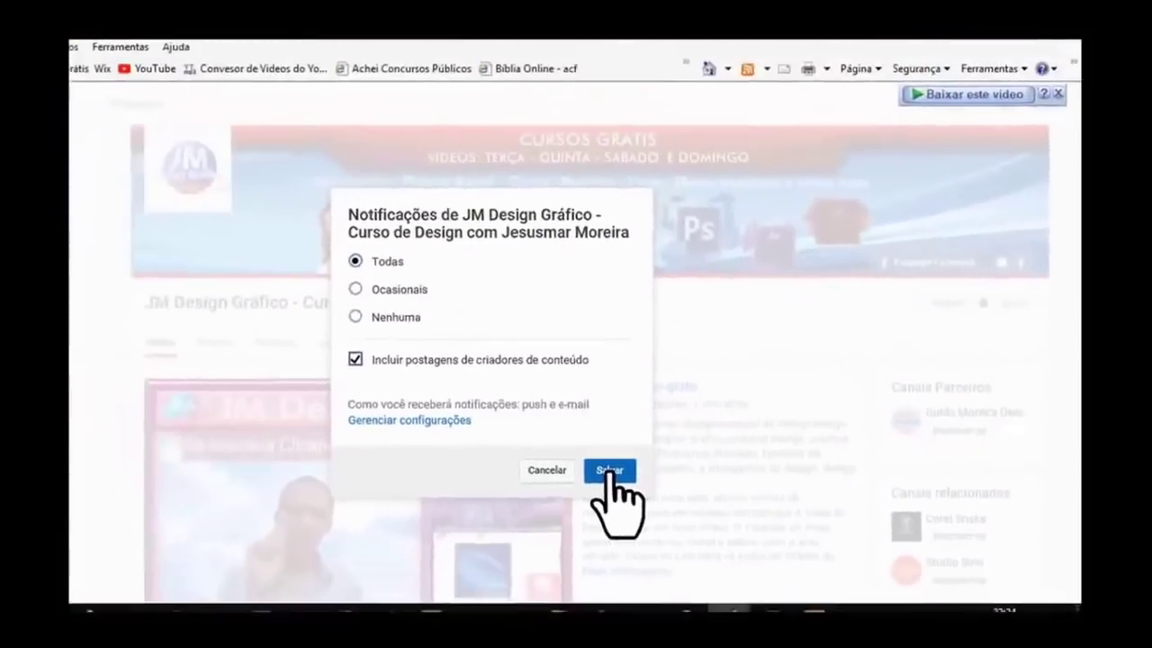
click(609, 469)
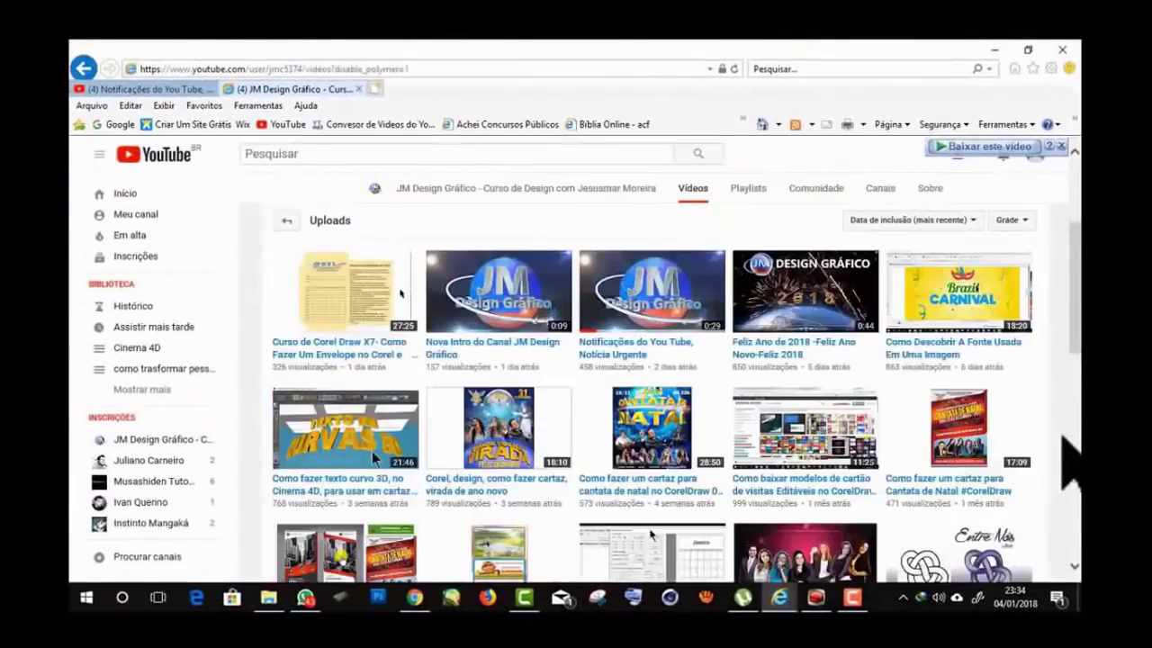